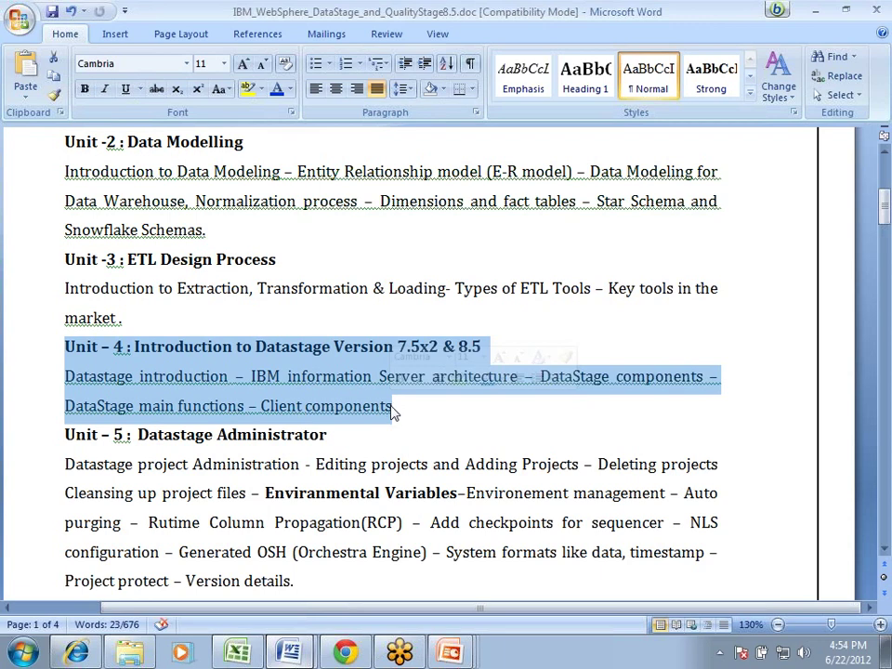
Step: Highlight the Unit 4 heading and description, then clear the selection
click(349, 427)
drag(413, 414, 61, 347)
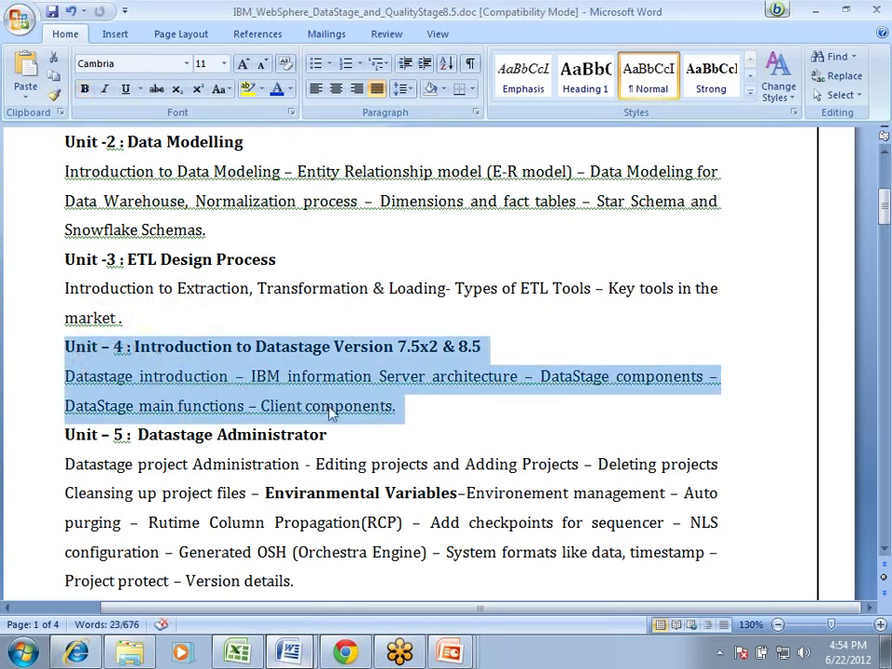
click(342, 428)
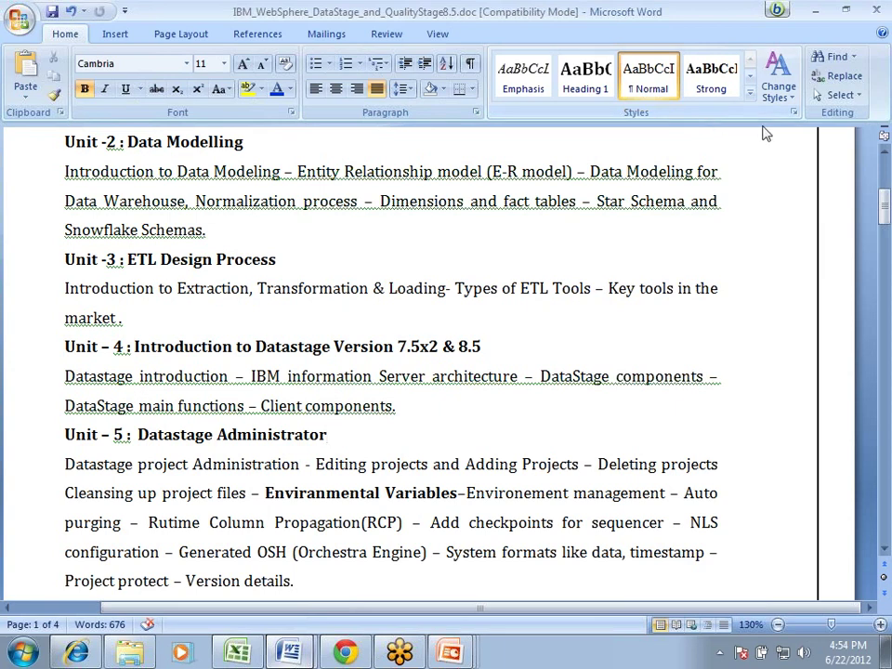
Step: Apply Ignore Once to the grammar flag on 'Server architecture', leaving the wording unchanged
mouse_move(750, 137)
scroll(750, 137, down, 3)
ctrl+scroll(750, 137, up, 1)
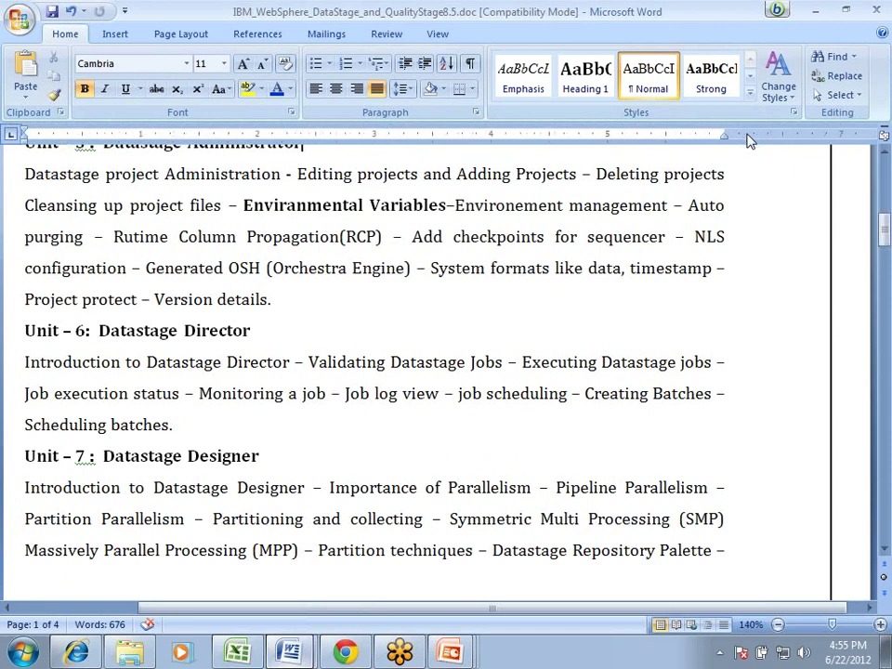
scroll(367, 179, up, 1)
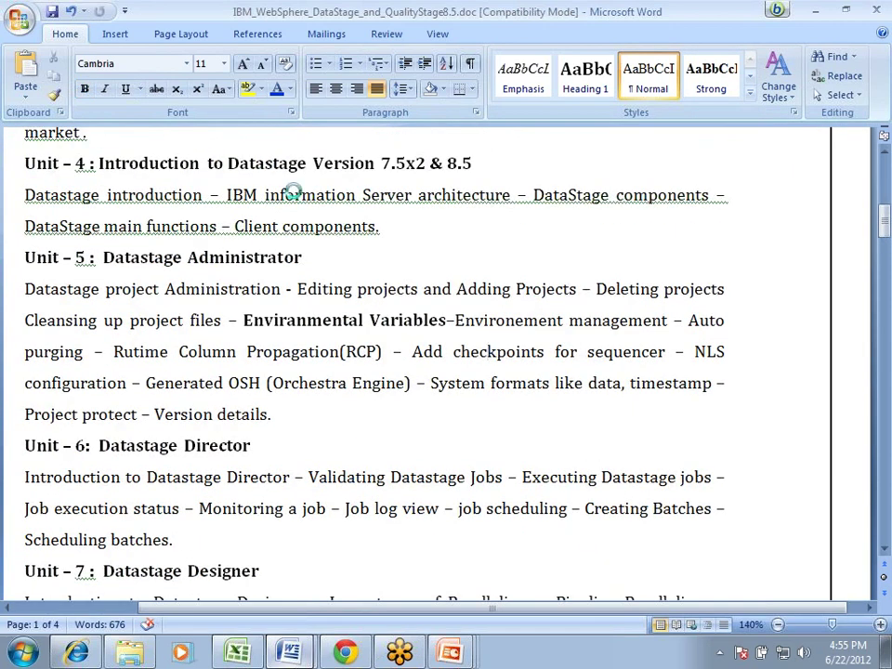
right_click(360, 198)
click(399, 235)
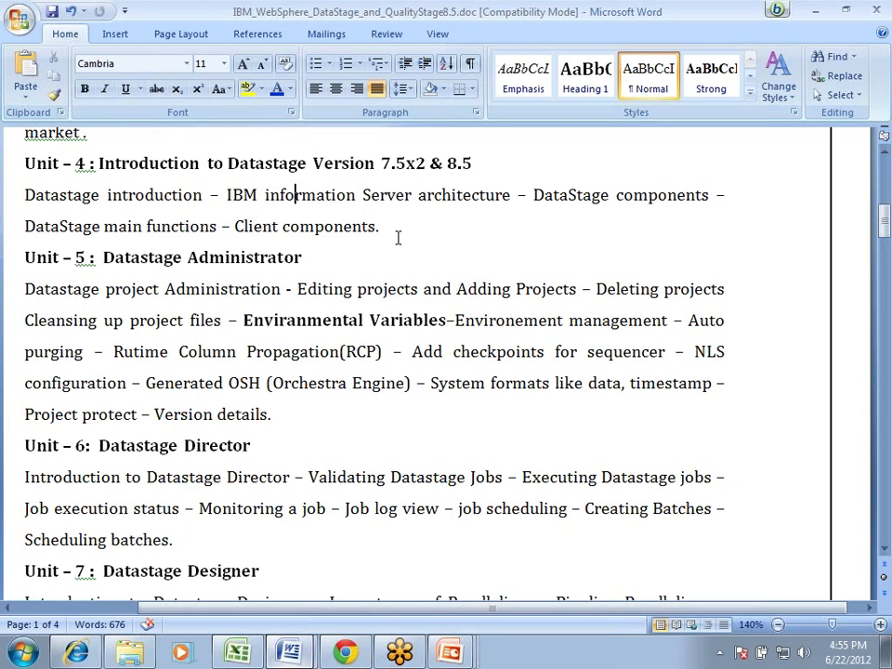
drag(447, 165, 474, 170)
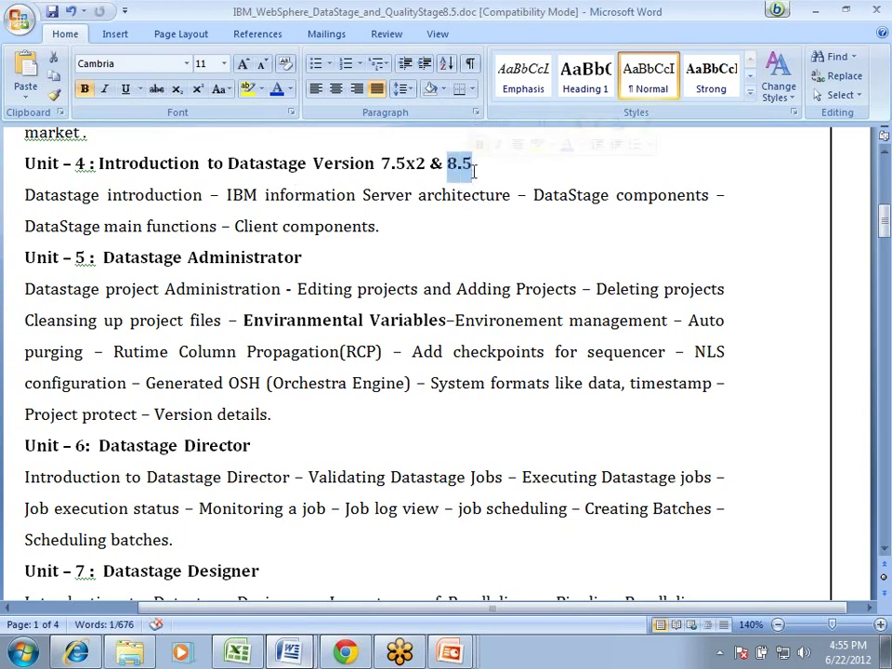
click(474, 170)
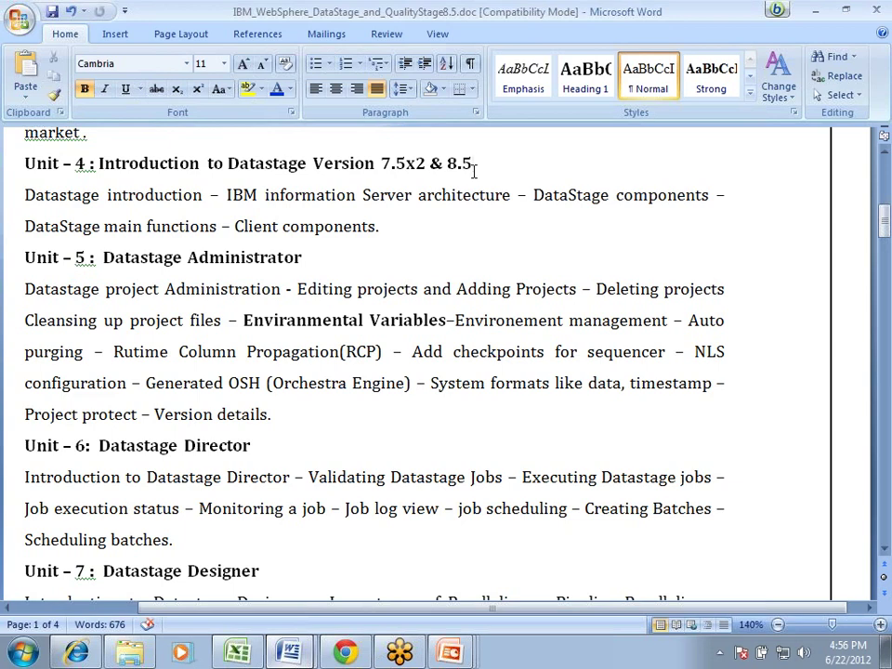
Step: Minimize the Word, PowerPoint and Explorer windows to reveal the desktop
click(816, 11)
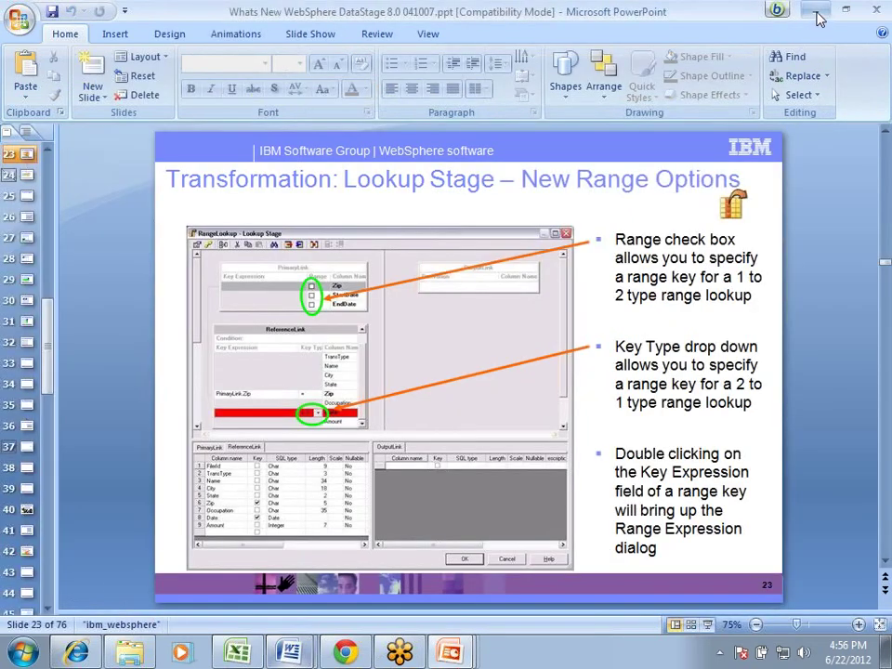
click(816, 11)
click(815, 10)
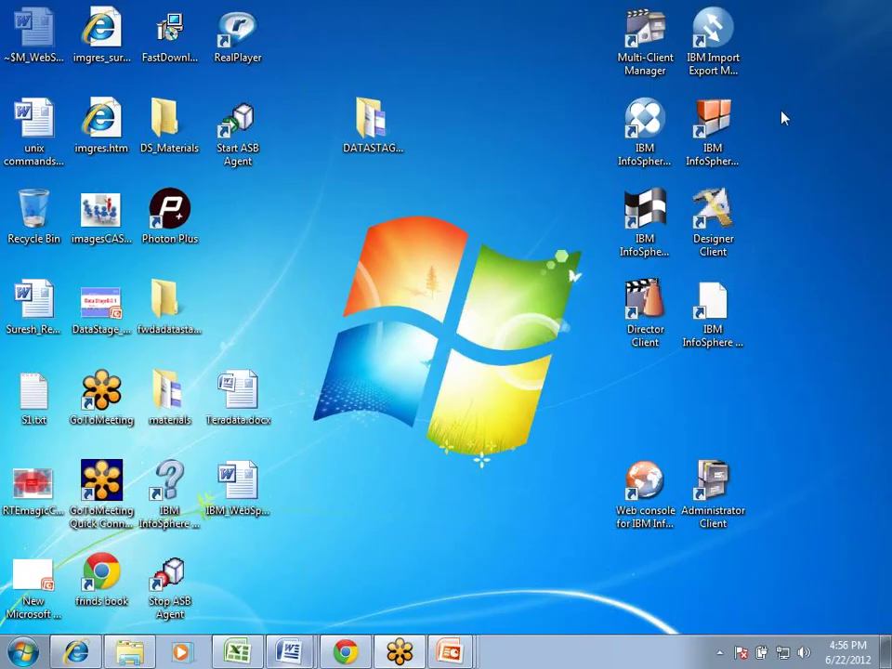
Step: Rubber-band select the ten IBM client shortcuts on the right, then clear the selection
drag(792, 12, 611, 566)
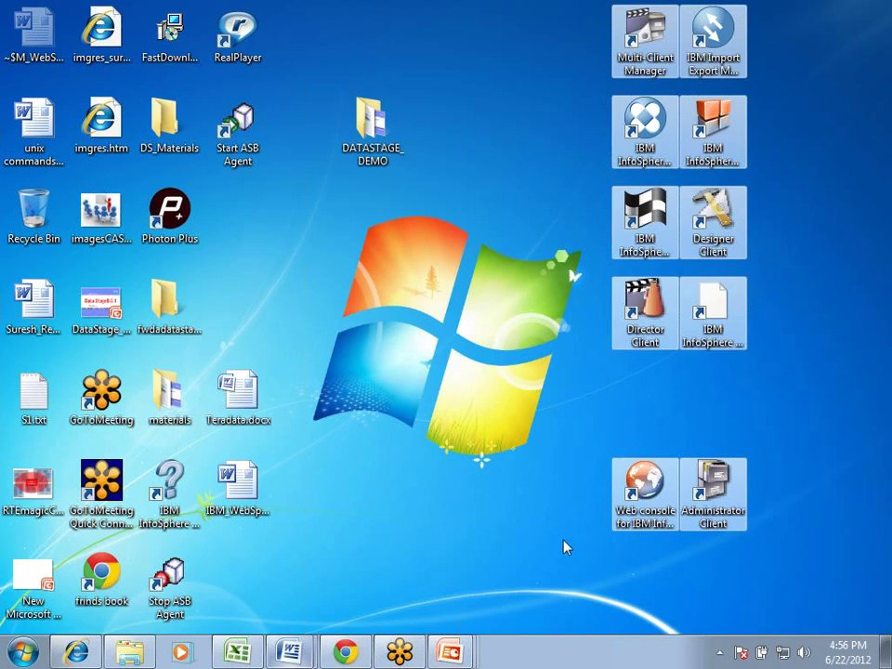
click(570, 425)
drag(789, 7, 603, 547)
click(628, 428)
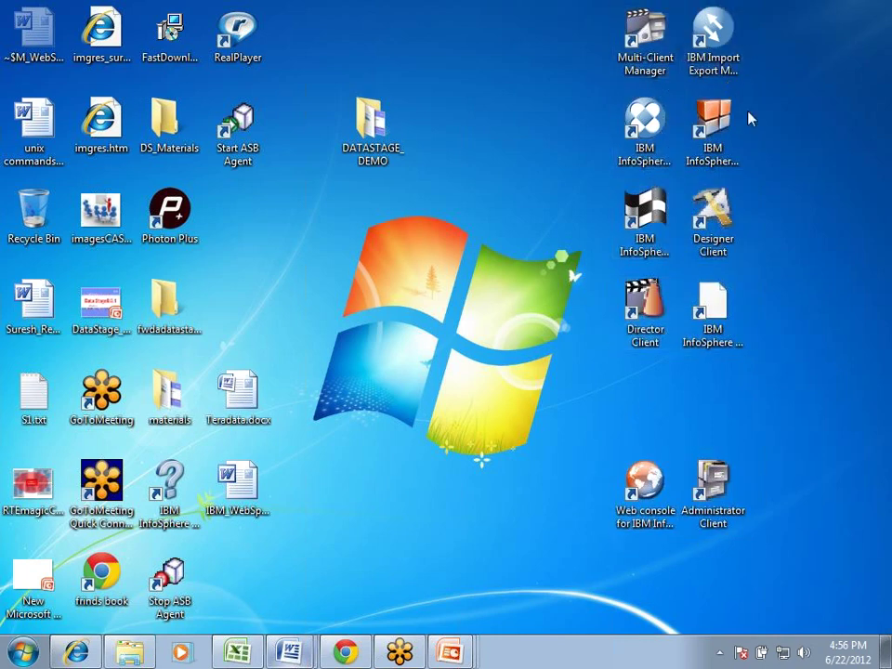
Step: Select the Web console and Administrator Client shortcuts, then deselect them
drag(771, 464, 620, 578)
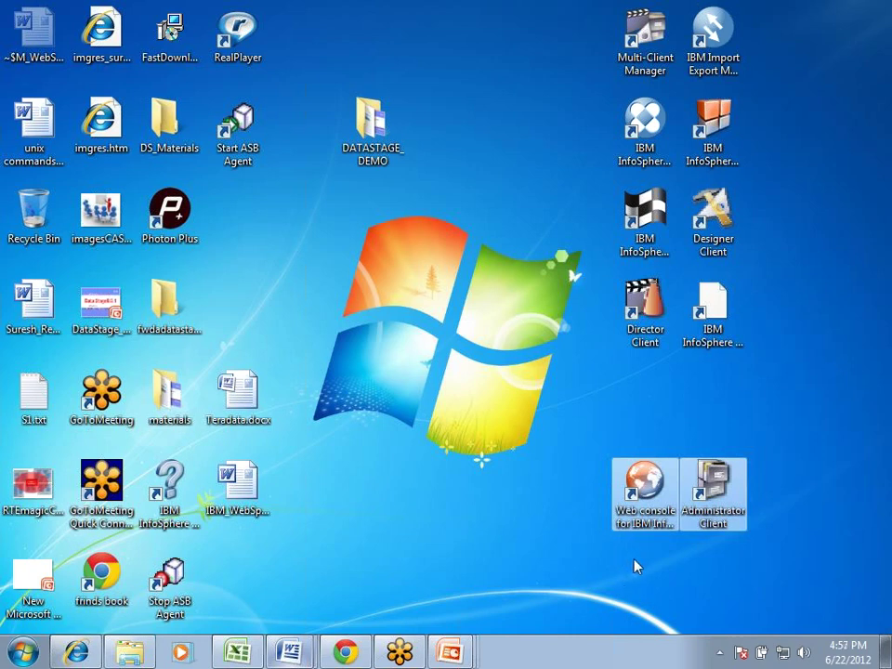
click(635, 567)
drag(750, 463, 594, 571)
click(594, 572)
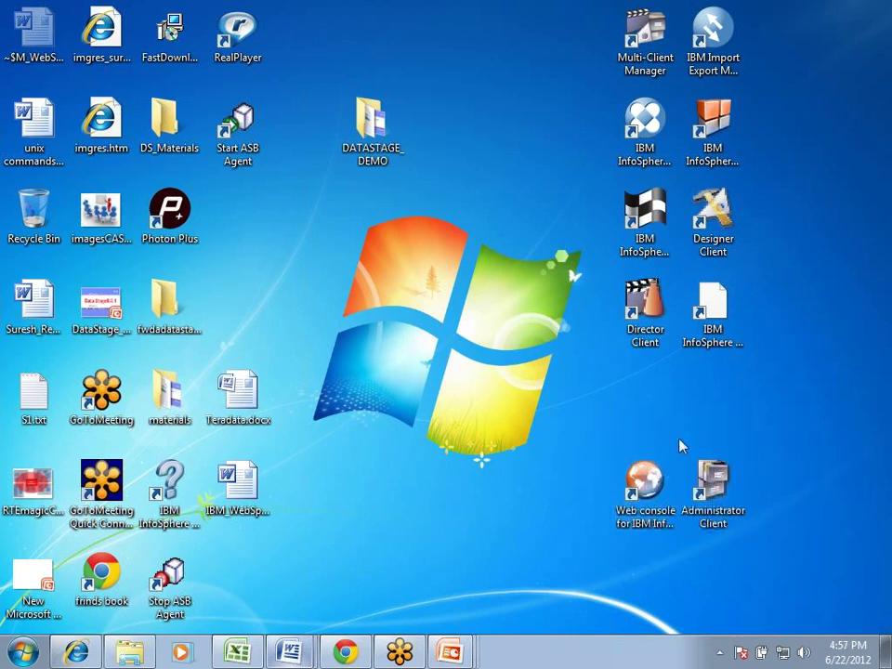
click(655, 478)
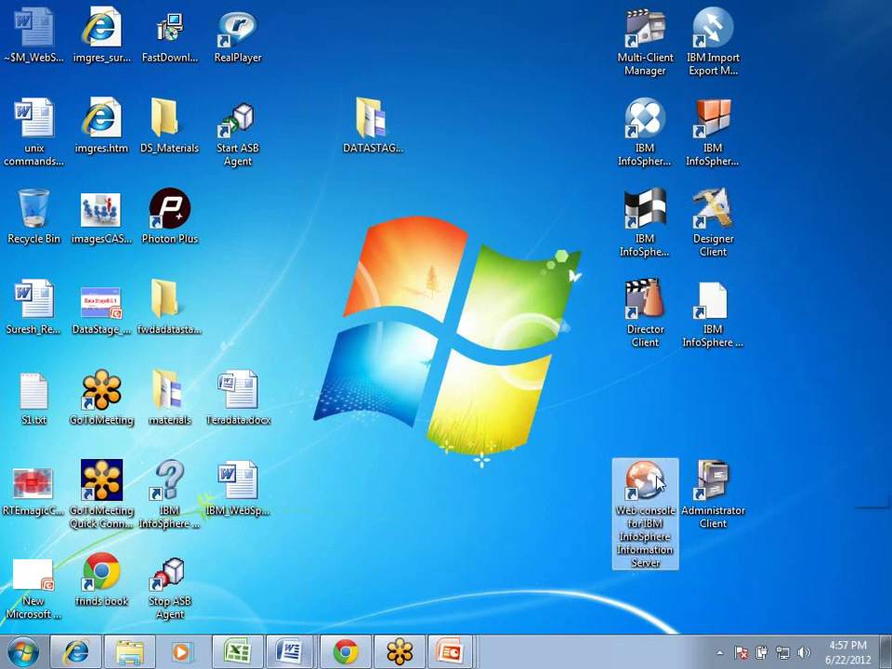
click(715, 474)
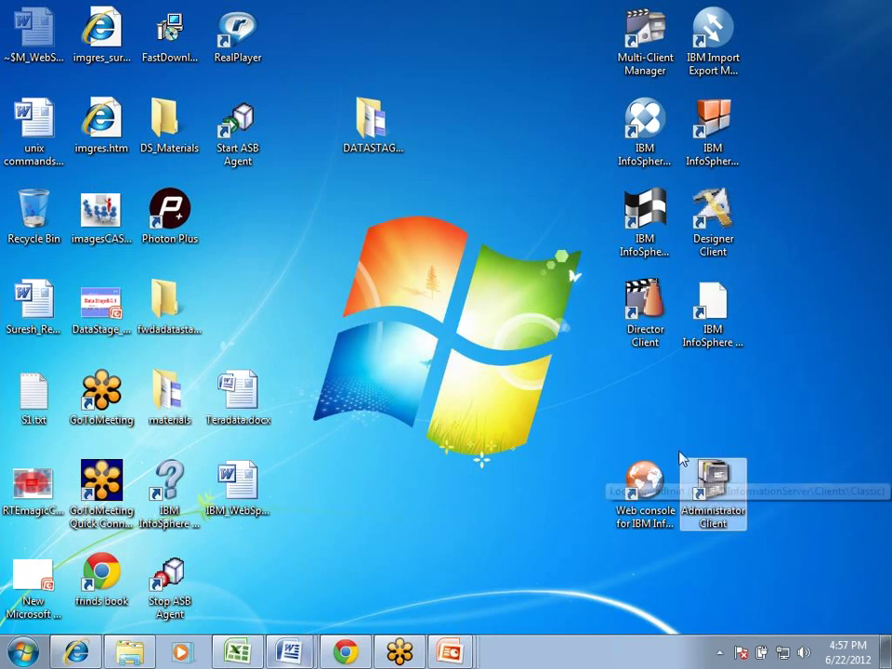
click(672, 455)
Step: Reselect the Web console and Administrator Client shortcuts with marquee drags
drag(672, 455, 629, 537)
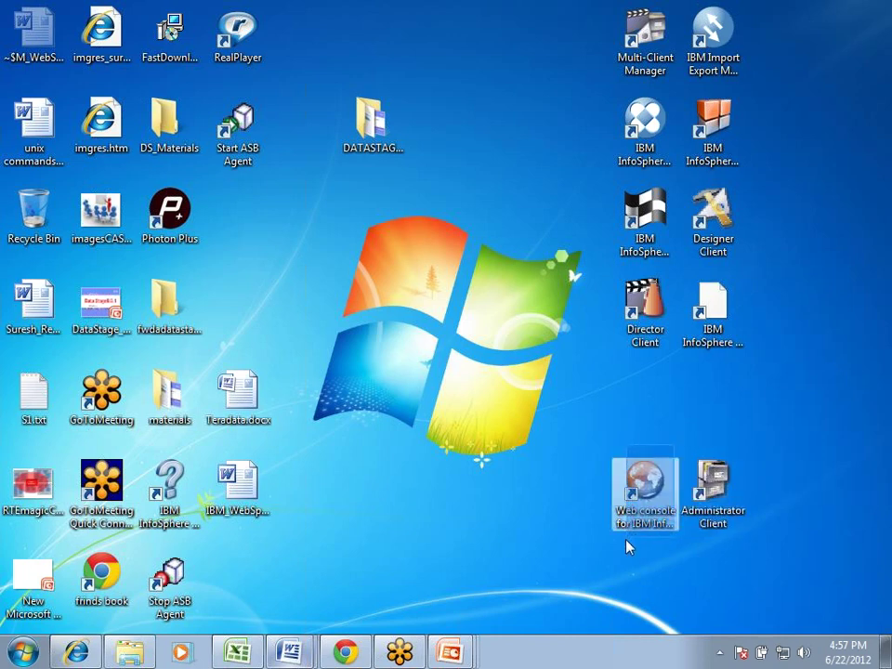
drag(768, 433, 695, 544)
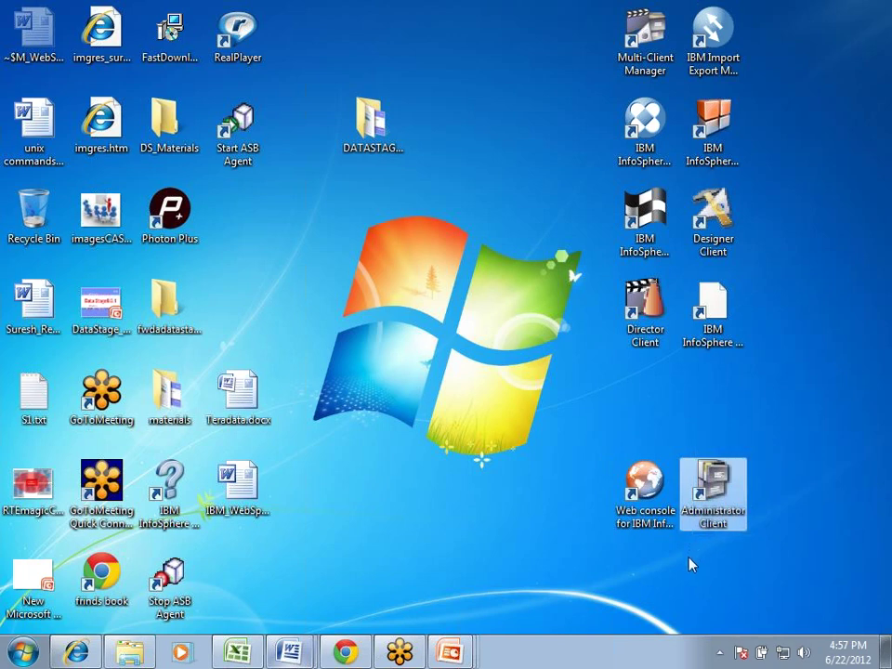
click(691, 565)
drag(802, 473, 631, 558)
click(641, 568)
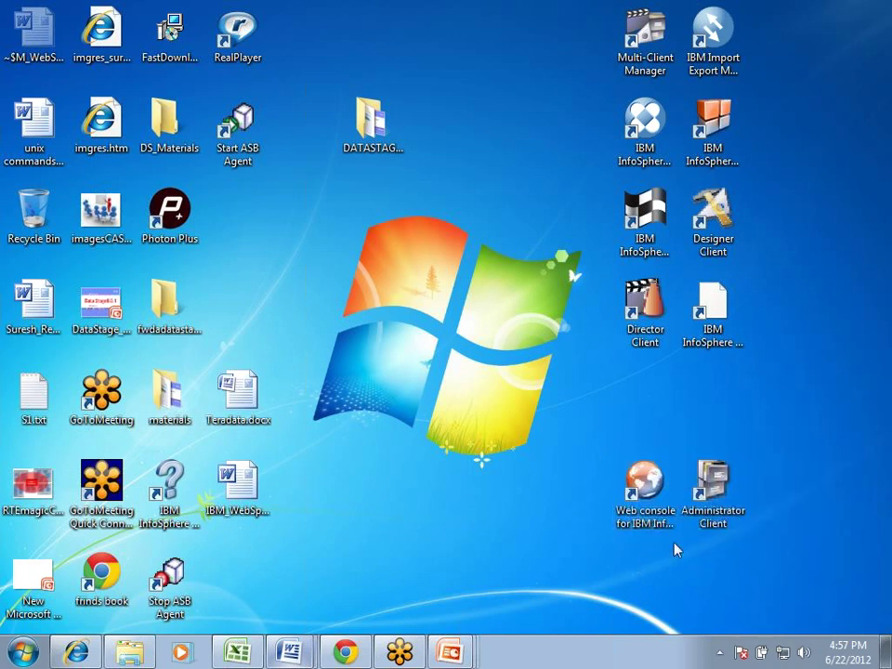
drag(789, 426, 639, 549)
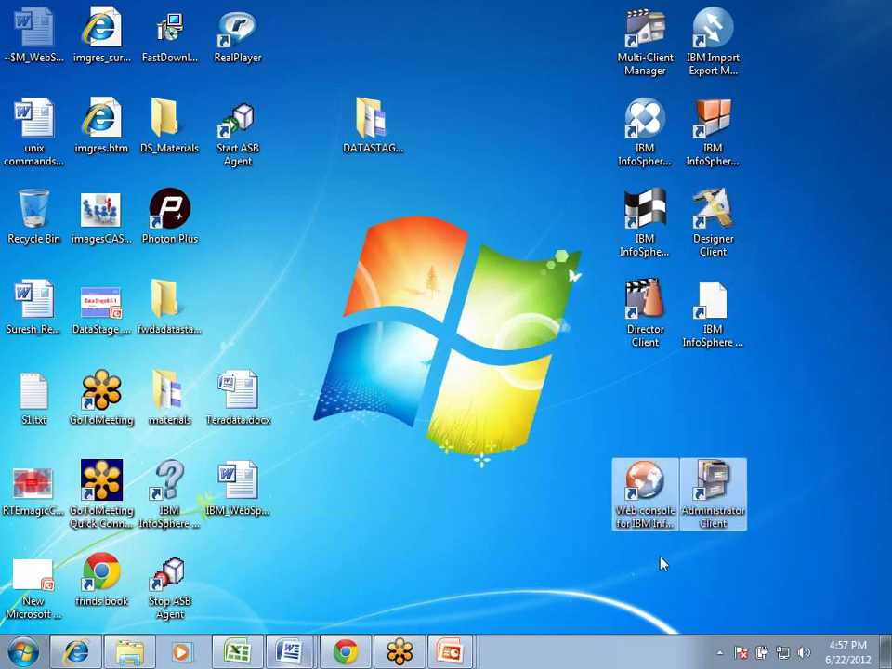
Step: Marquee-select the Web console and Administrator Client shortcuts, then clear the desktop selection
click(664, 565)
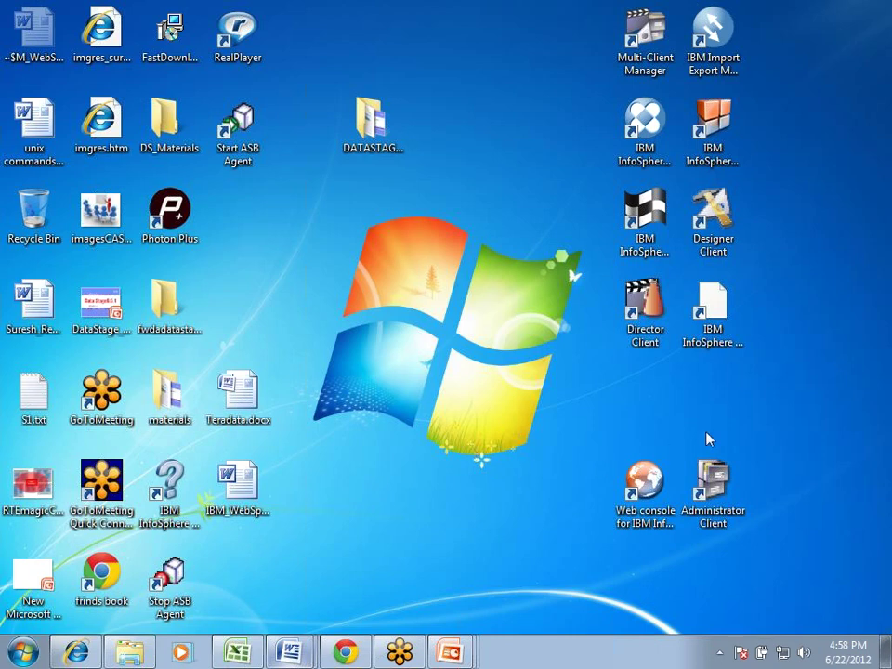
drag(772, 414, 603, 585)
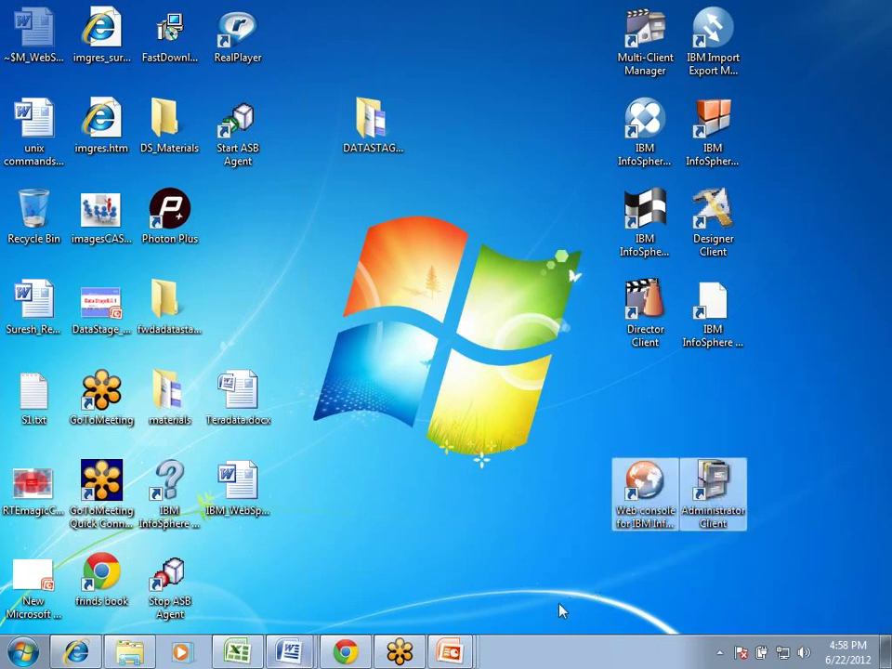
click(480, 560)
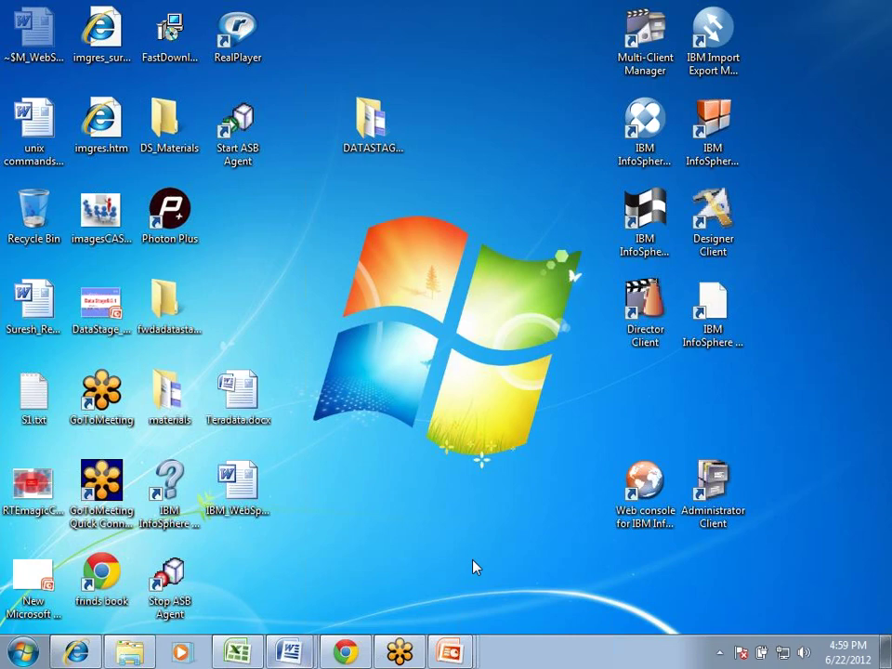
Step: Bring the DataStage course document forward and highlight the Unit 6 Datastage Director section
click(290, 652)
scroll(186, 414, down, 1)
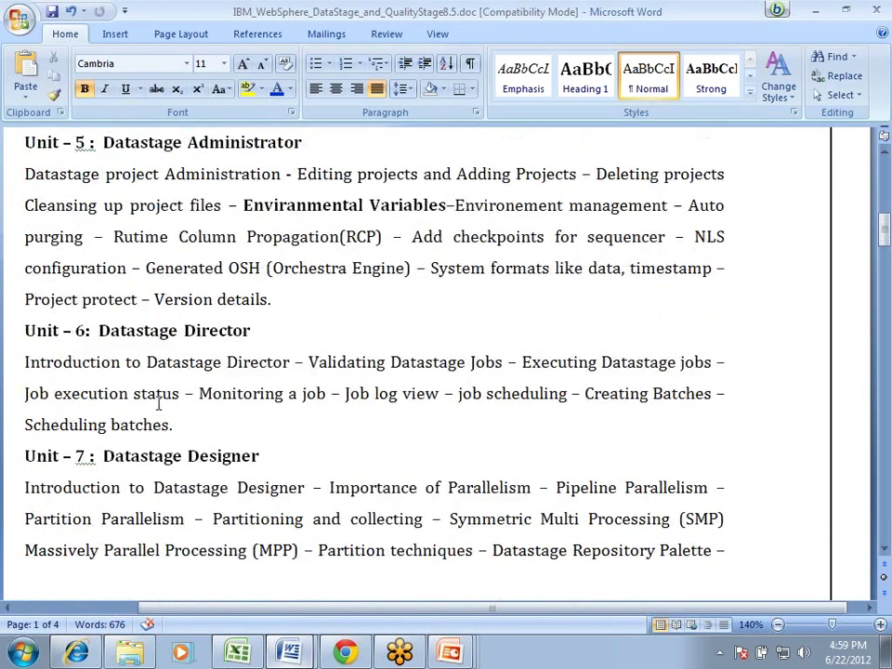
drag(22, 331, 171, 424)
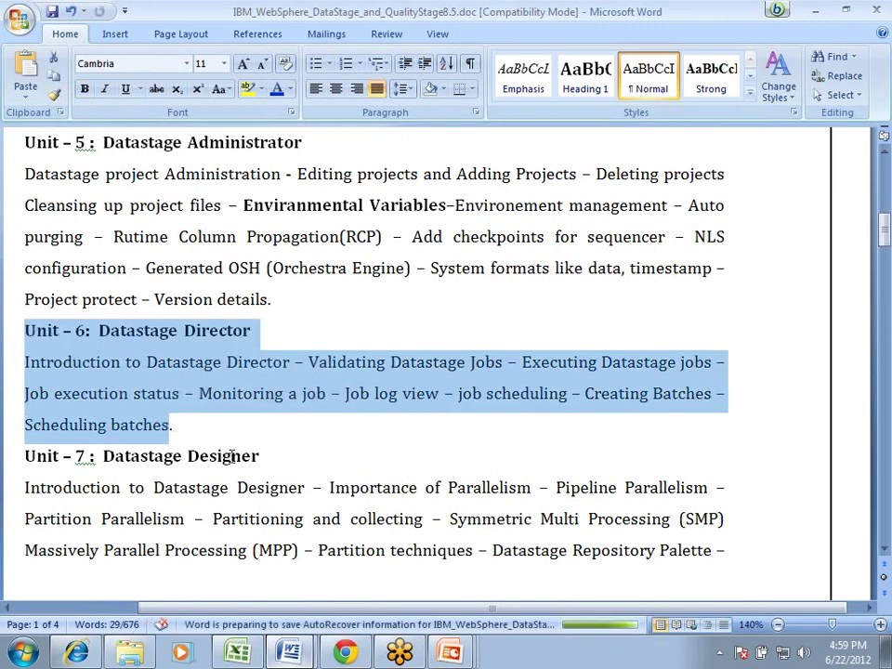
scroll(223, 442, up, 1)
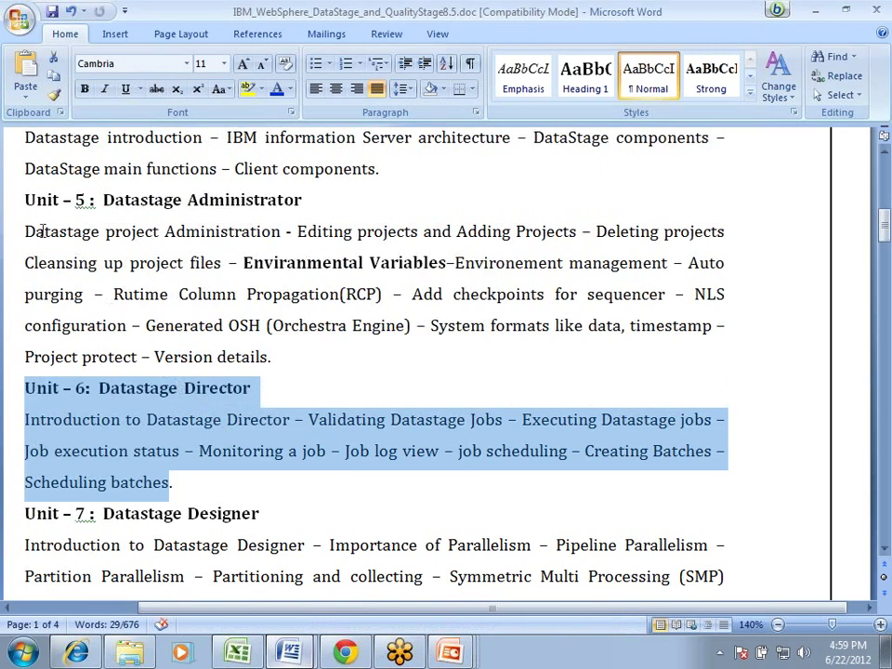
Step: Highlight the Unit 5 Datastage Administrator topics, then minimize Word
click(23, 200)
drag(22, 199, 269, 356)
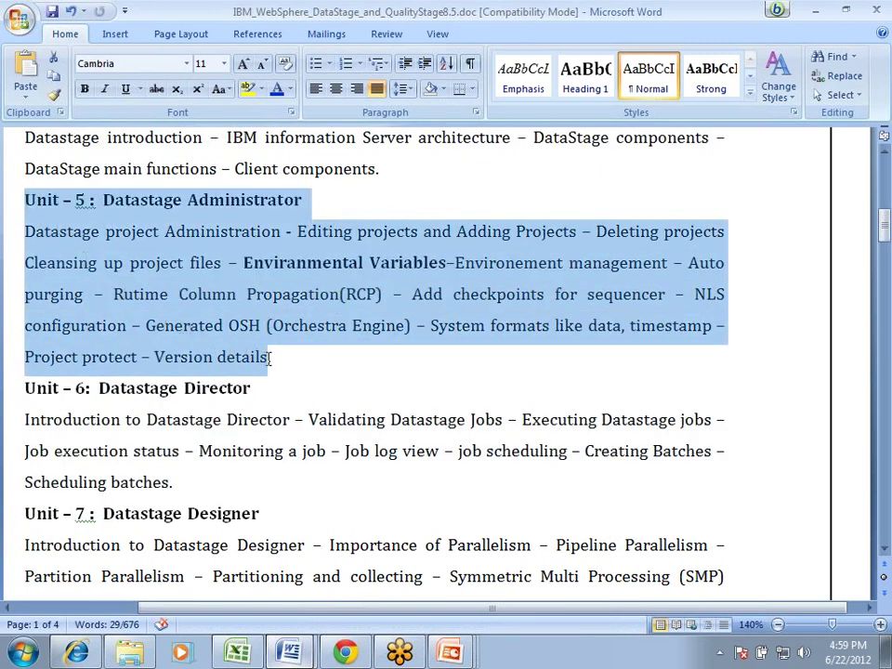
click(293, 372)
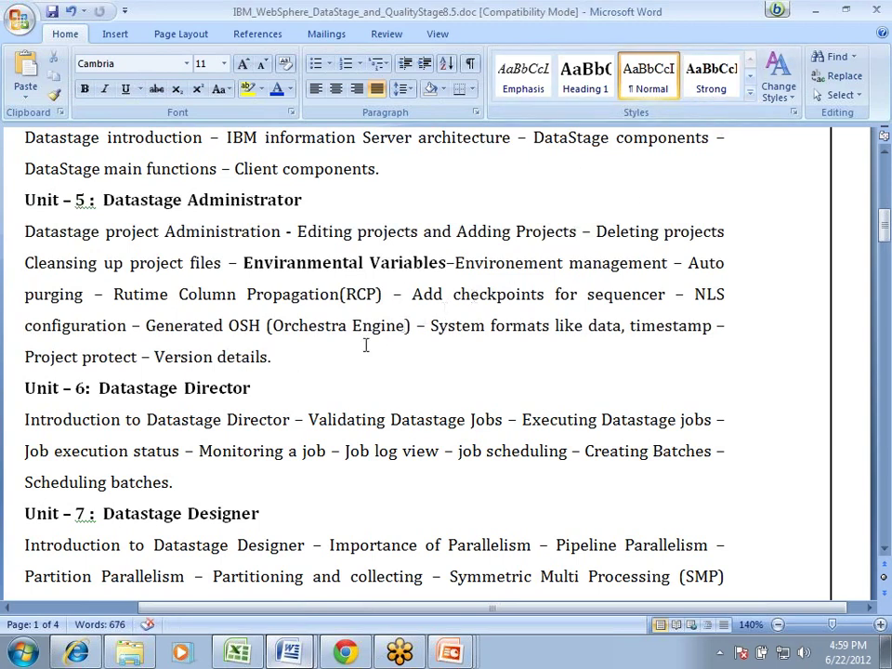
drag(271, 357, 26, 199)
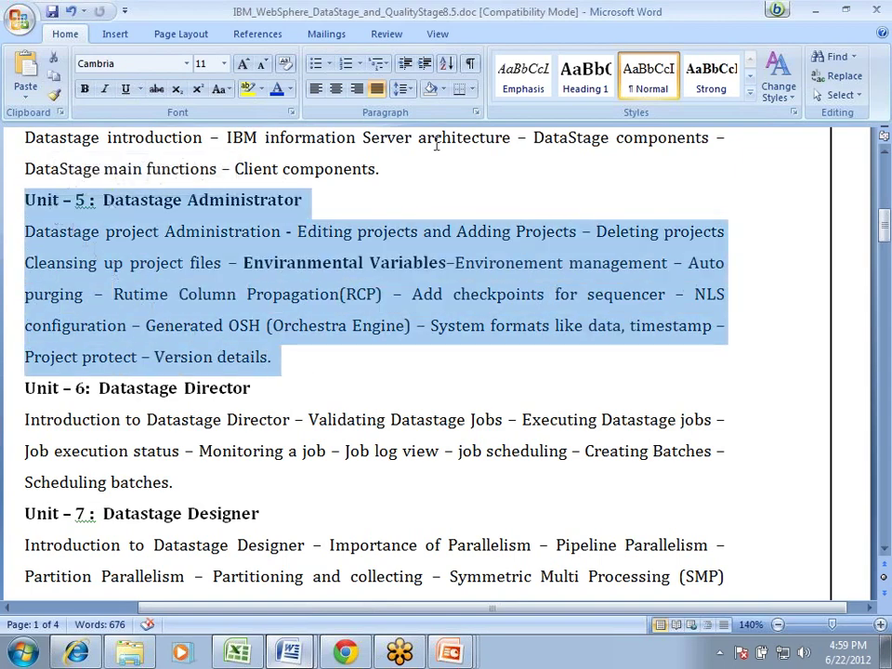
click(815, 13)
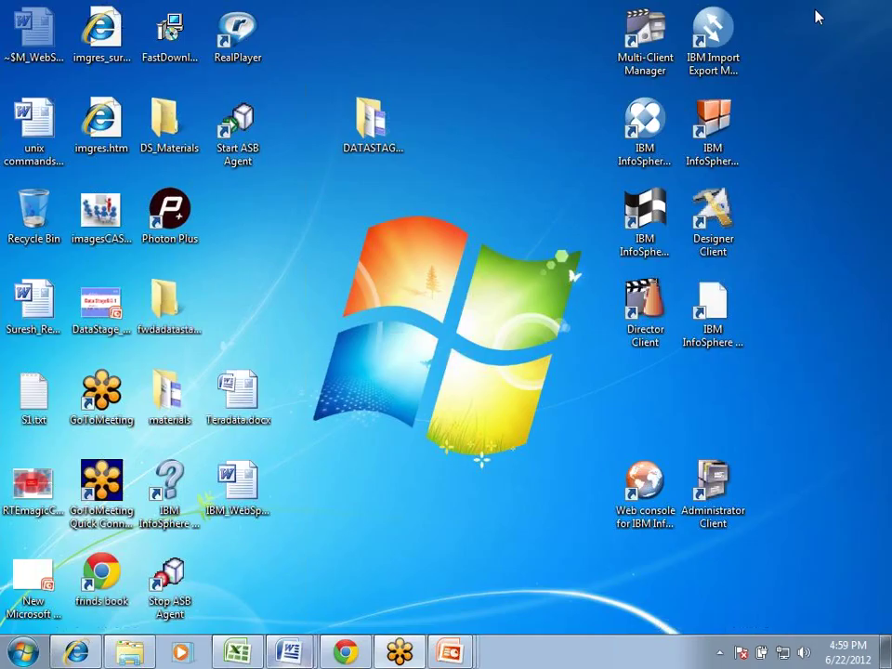
Step: Swap the IBM InfoSphere icon and Designer Client so Designer Client sits beside Director Client
drag(776, 7, 603, 358)
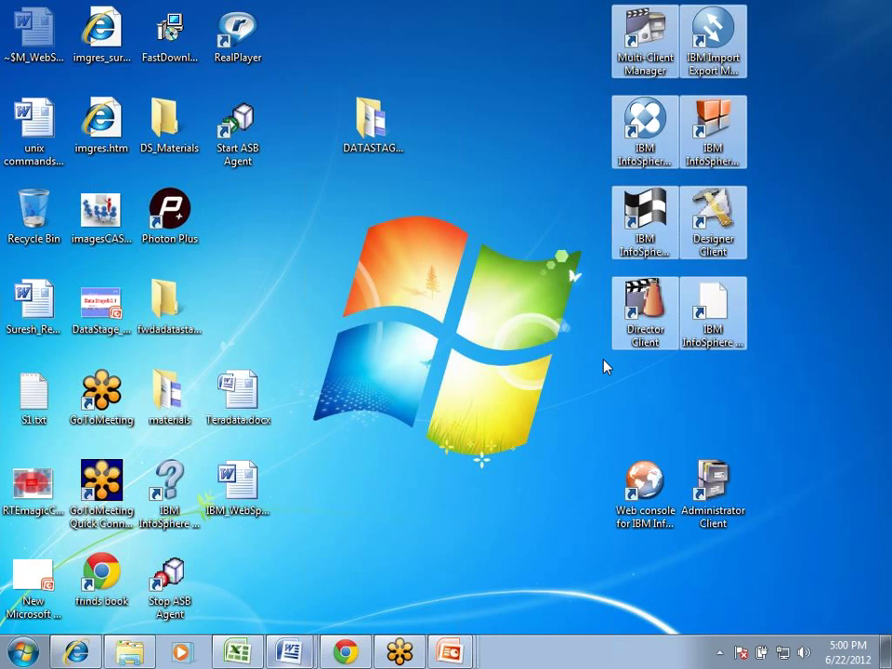
click(558, 200)
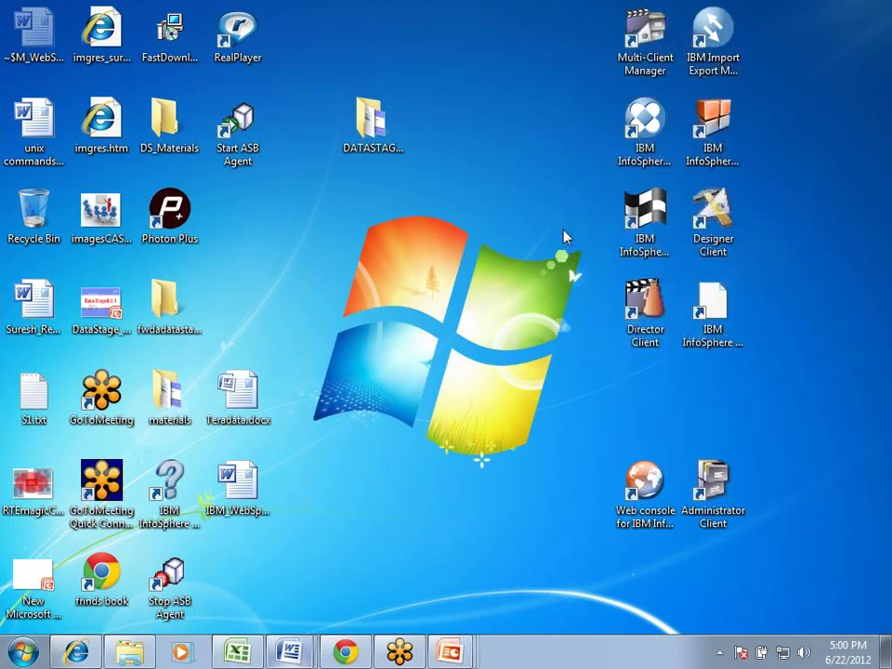
click(712, 302)
drag(712, 302, 780, 228)
drag(710, 237, 711, 311)
click(781, 218)
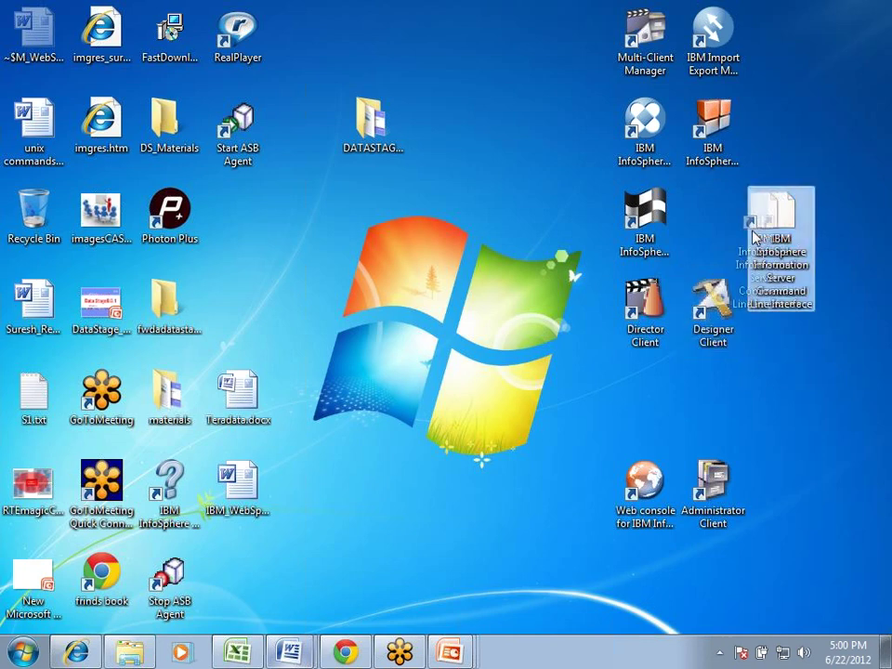
drag(779, 218, 711, 219)
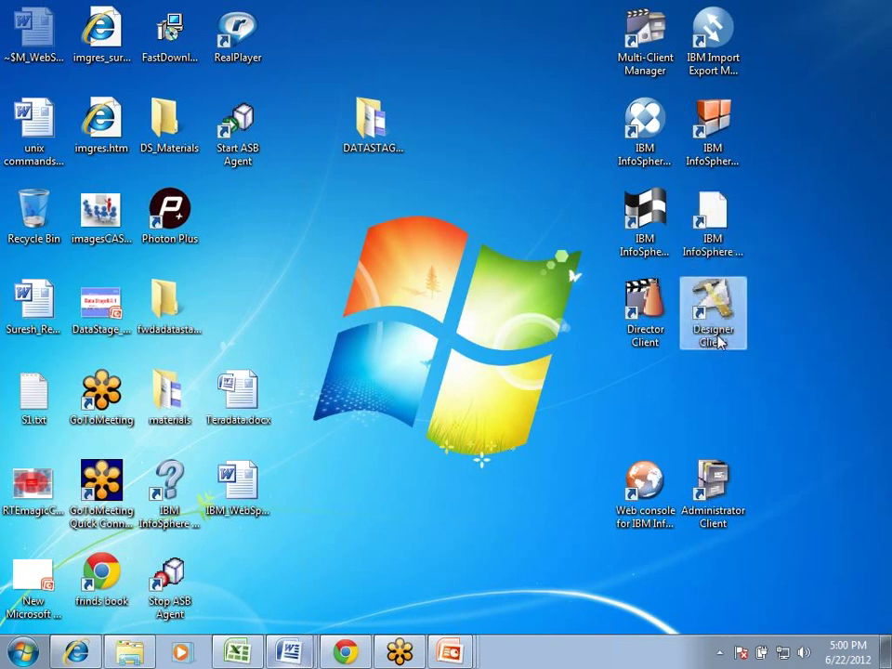
Step: Check the new arrangement by selecting the Director and Designer Client shortcuts, ending on Designer Client
click(656, 314)
click(753, 343)
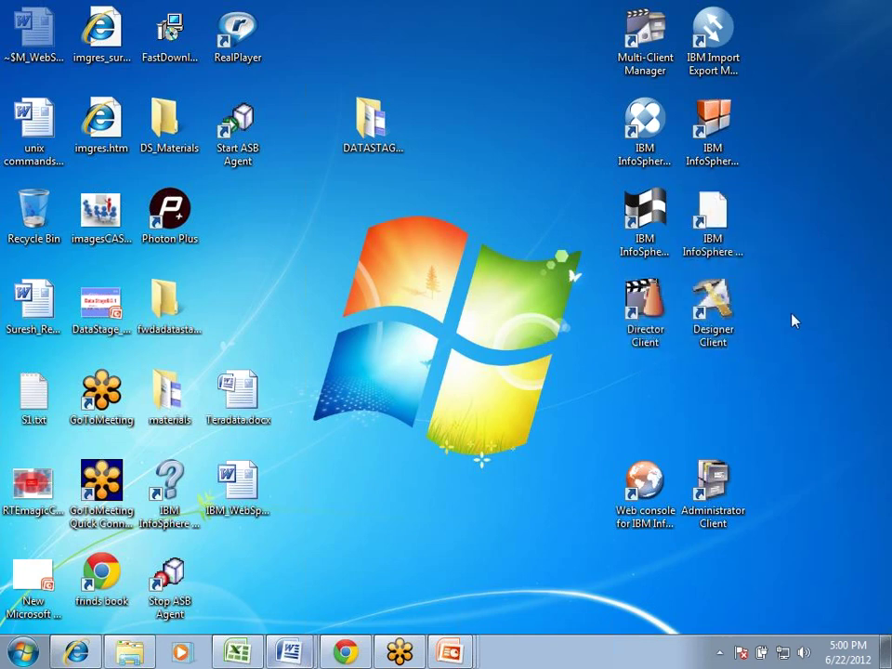
drag(810, 257, 614, 376)
click(595, 406)
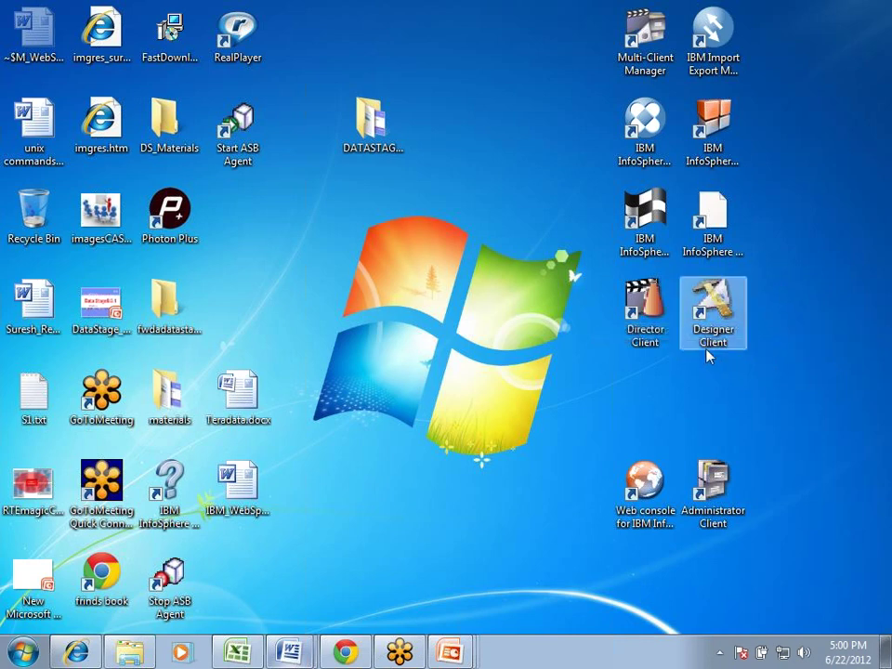
click(712, 295)
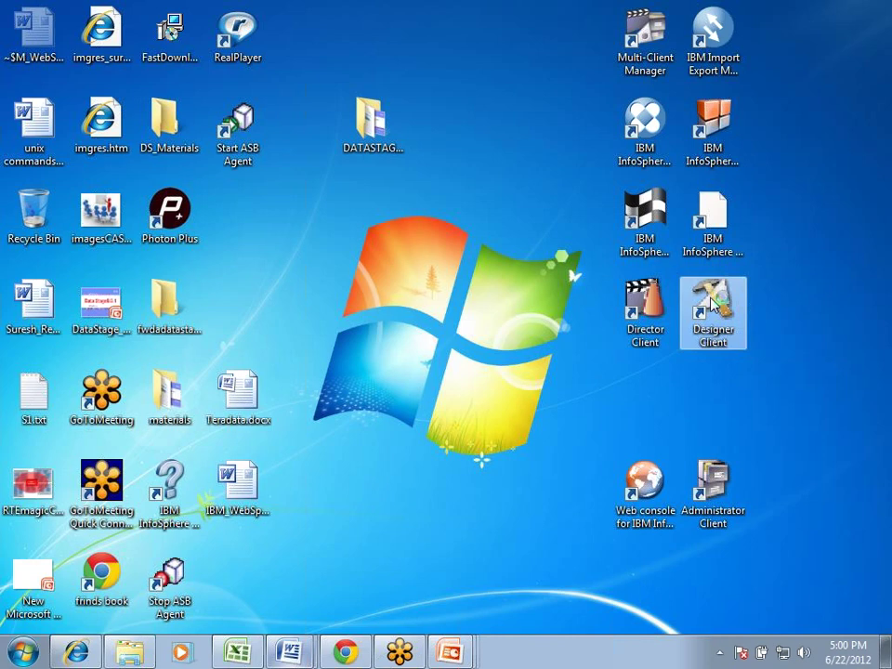
Step: Launch Designer Client and enter the account password in the login dialog
double_click(712, 302)
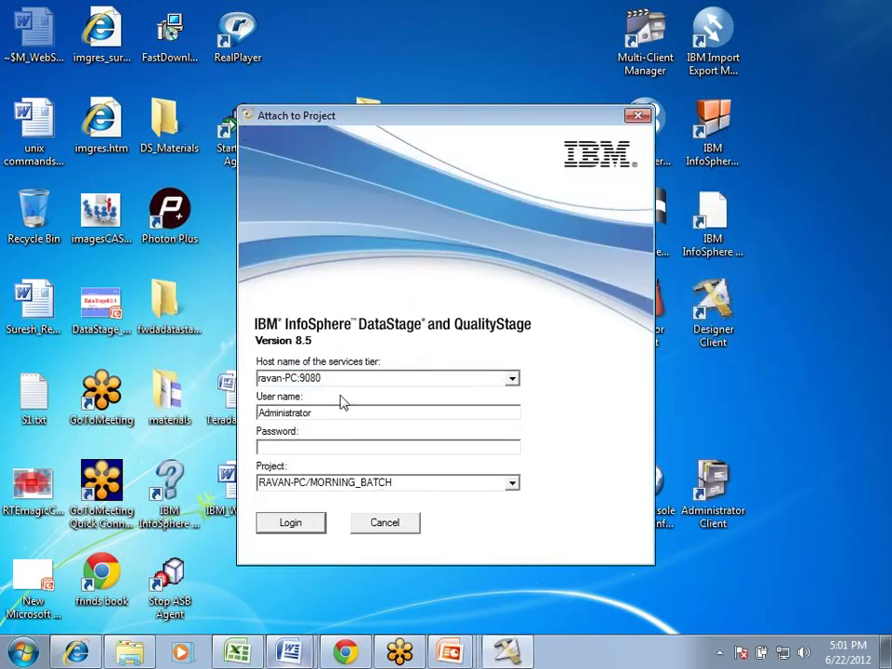
click(338, 379)
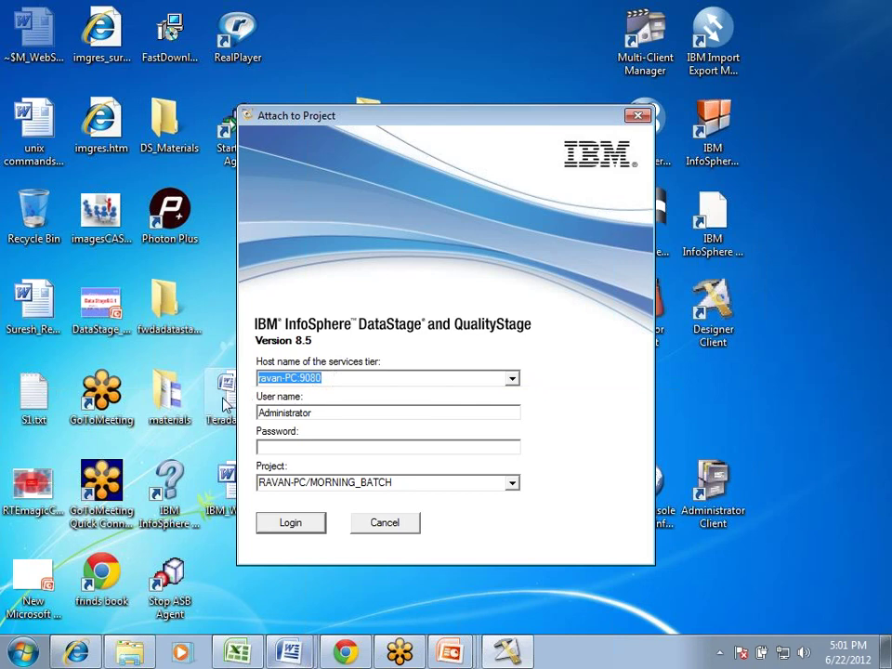
click(332, 415)
mouse_move(333, 414)
mouse_down()
mouse_move(295, 418)
mouse_move(330, 415)
mouse_up()
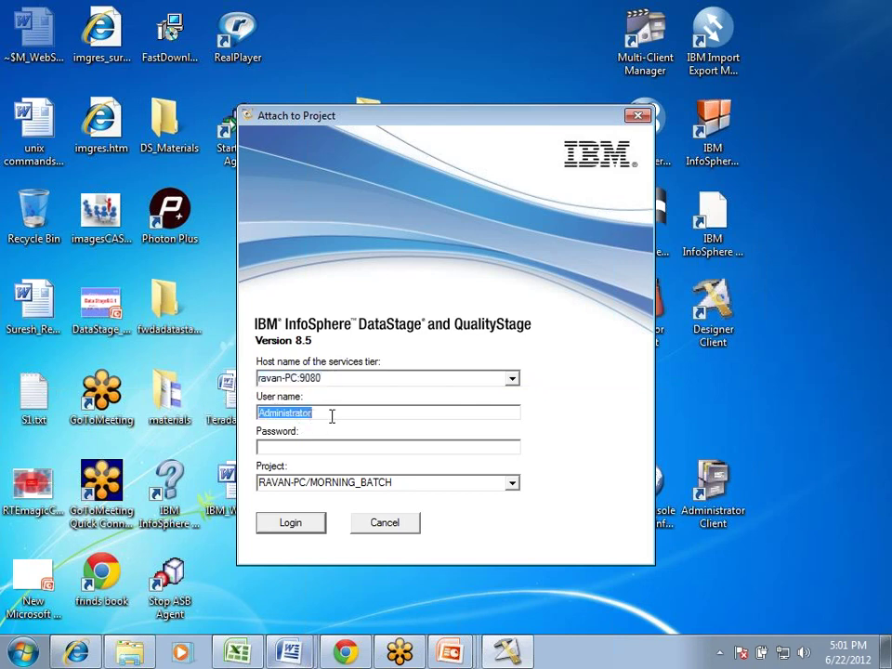
click(281, 446)
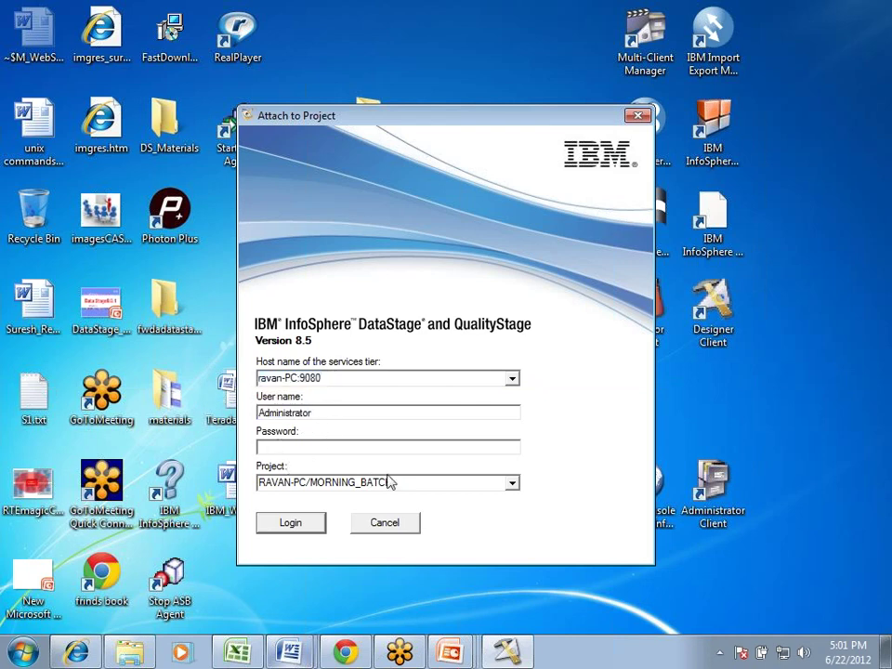
drag(390, 482, 260, 483)
click(275, 448)
Step: Choose RAVAN-PC/ANALYZERPROJECT as the project and log in
click(510, 483)
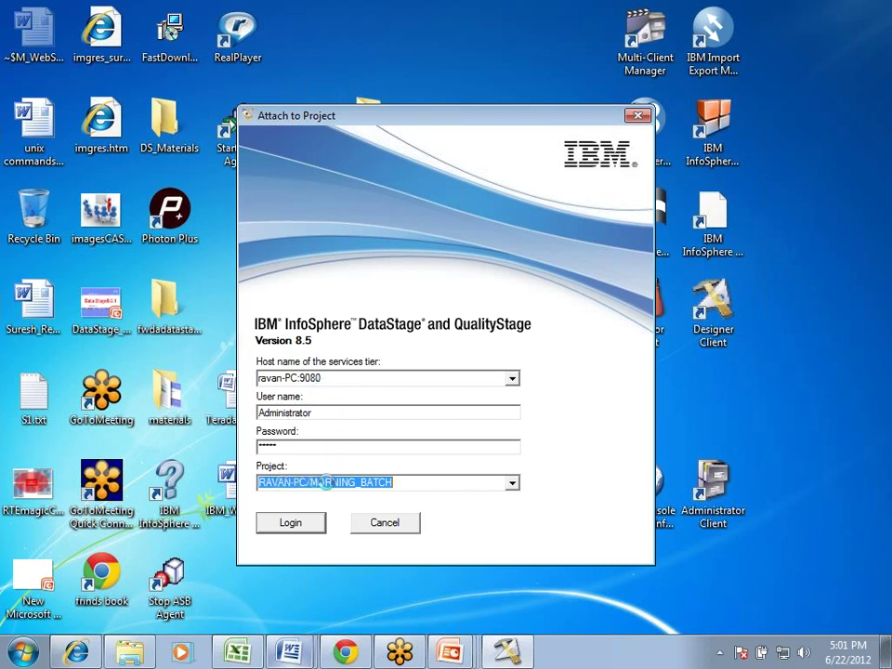
click(350, 483)
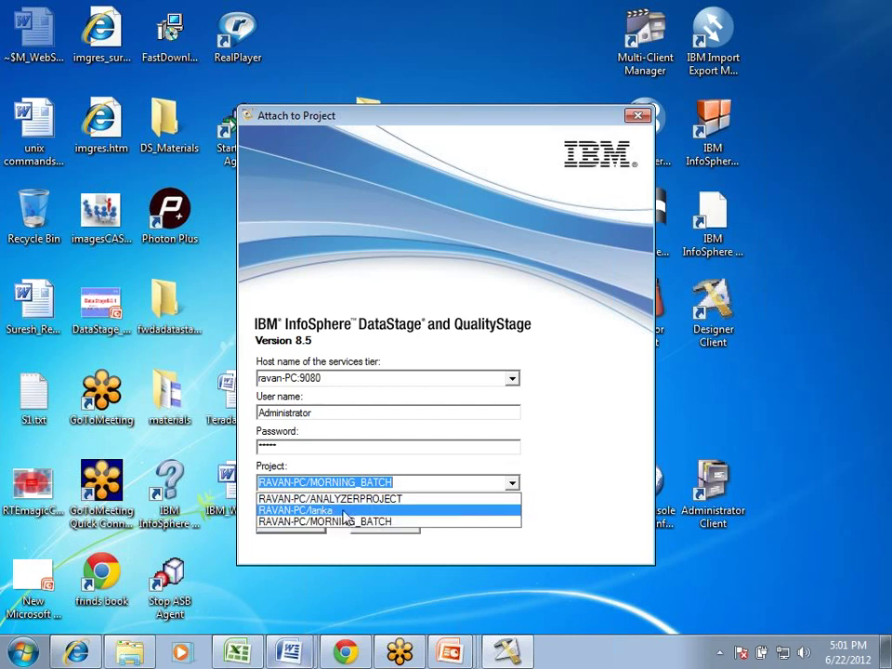
click(339, 500)
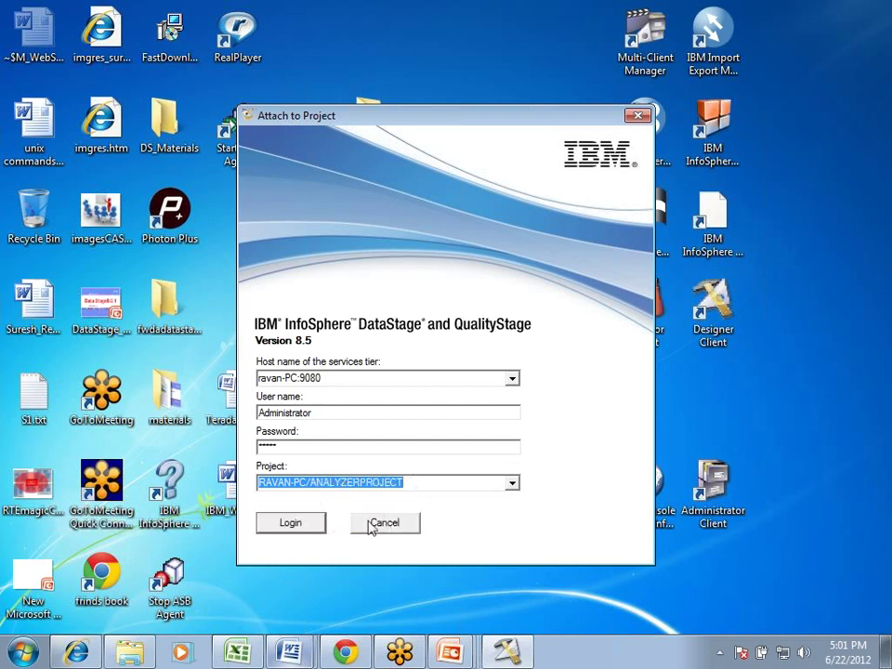
click(293, 527)
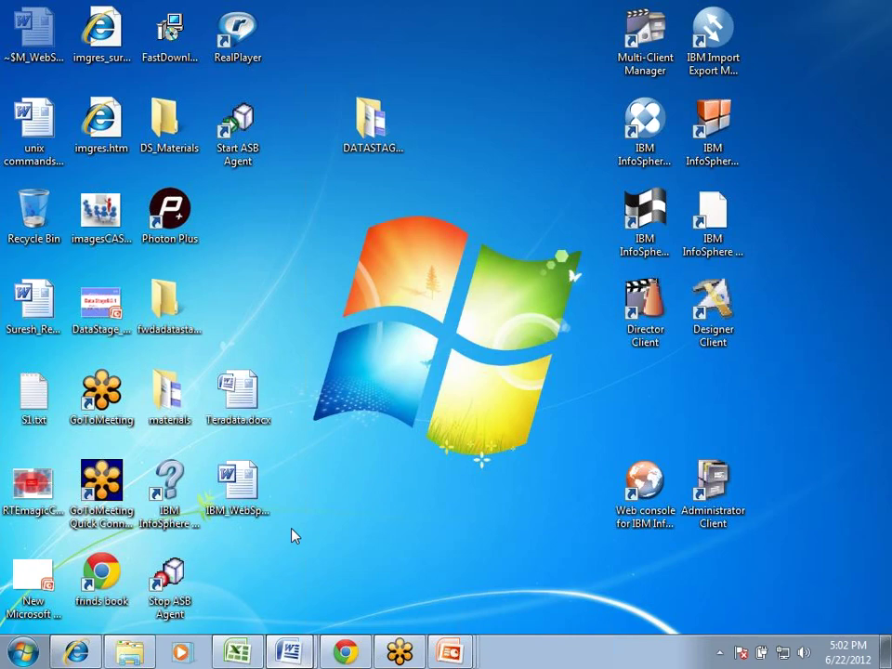
Step: Bring the DataStage outline back in Word and highlight Unit 6 and the start of Unit 7
click(290, 652)
click(294, 613)
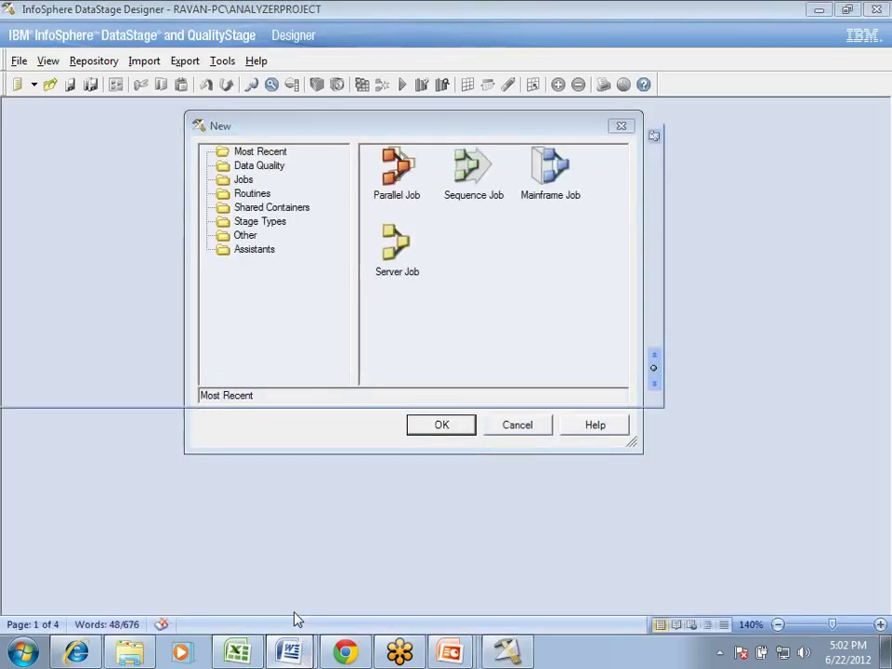
scroll(251, 345, down, 2)
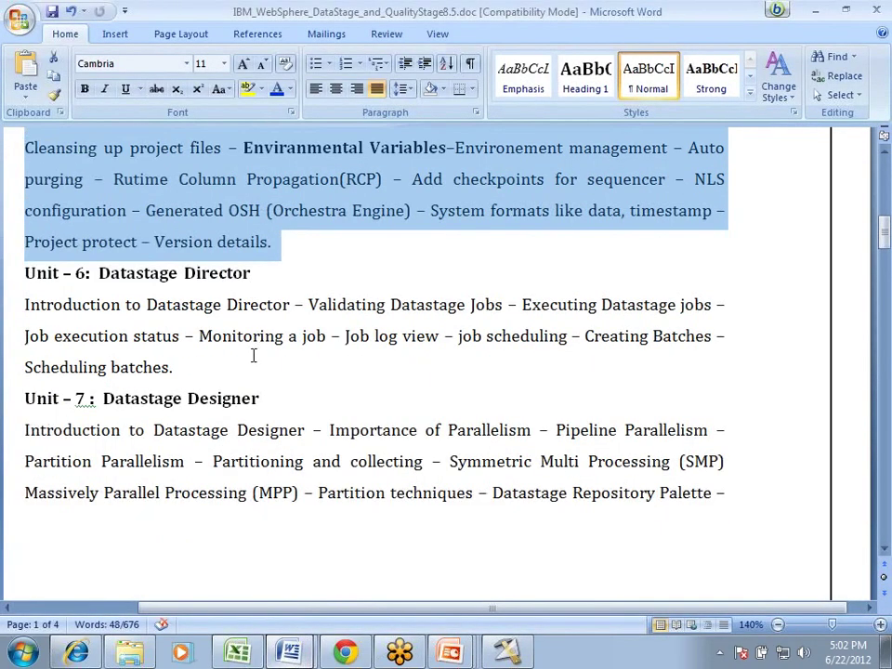
click(253, 339)
drag(26, 274, 160, 412)
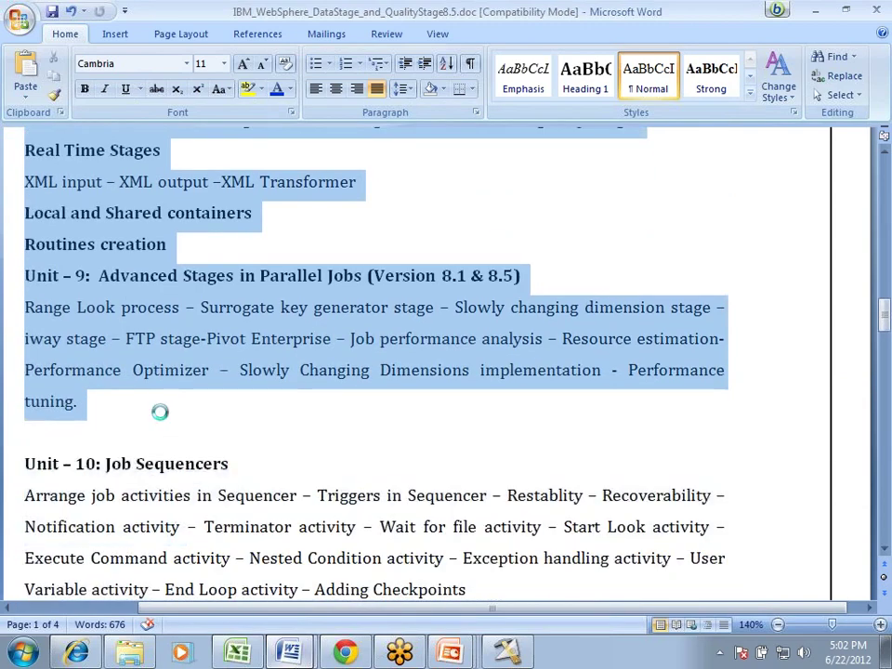
Step: Highlight the Unit 6 through Unit 9 topics, then minimize Word
scroll(169, 460, up, 4)
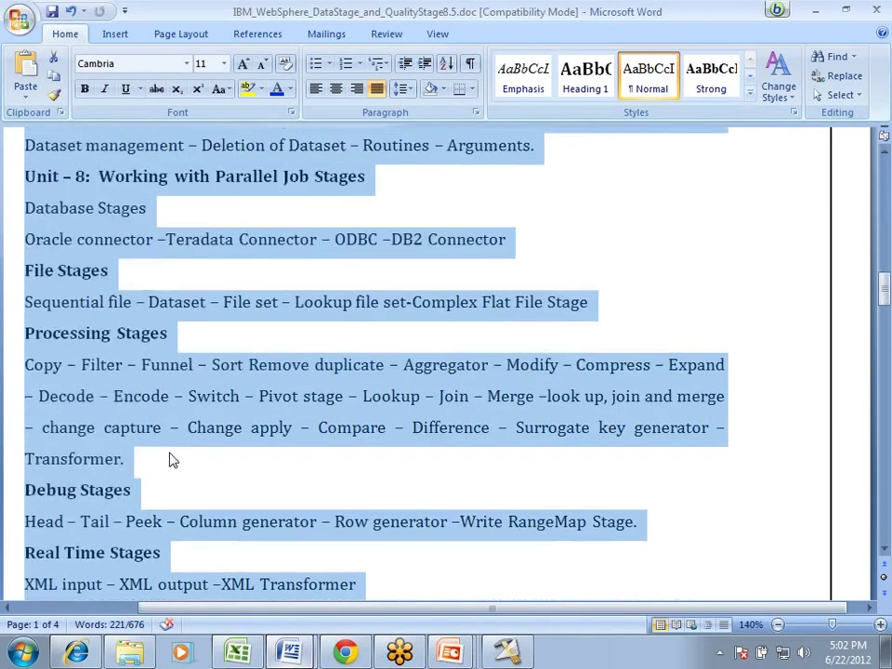
scroll(171, 460, up, 8)
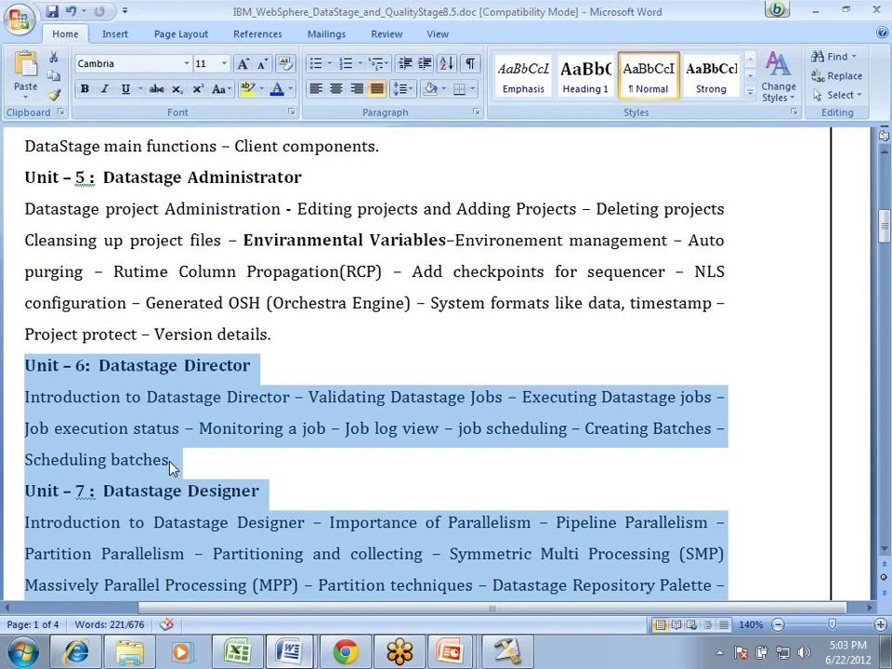
click(213, 460)
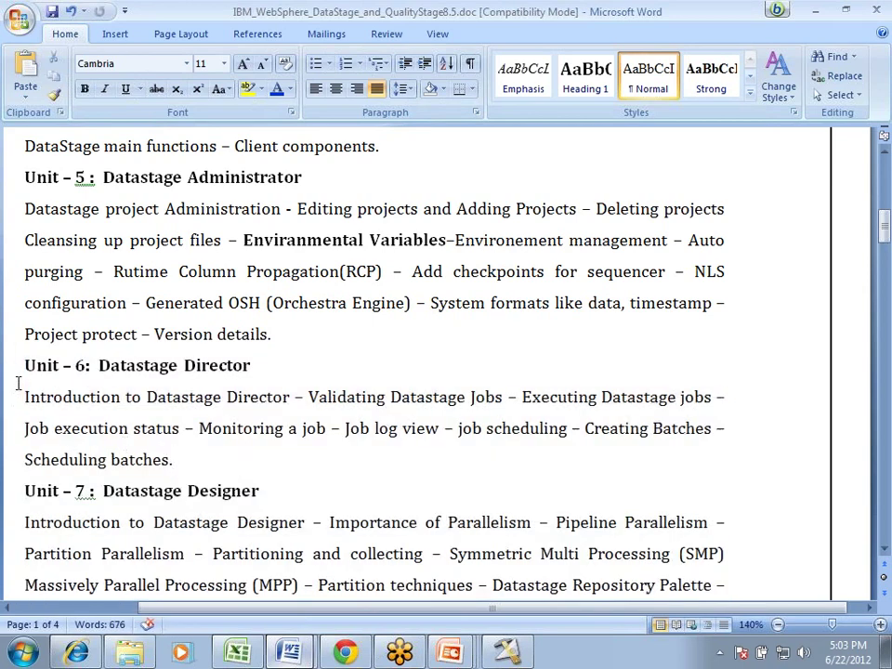
drag(25, 368, 131, 552)
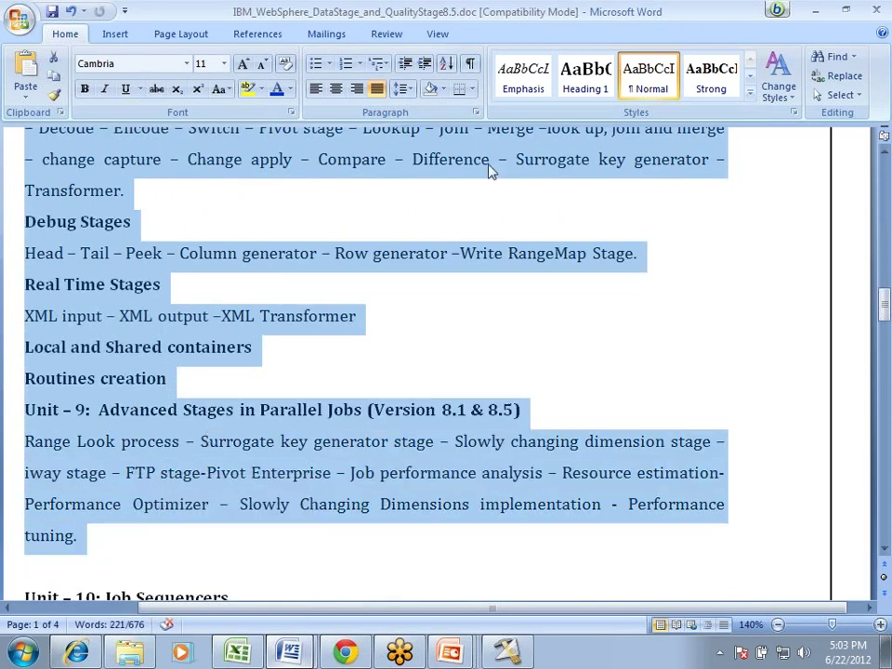
click(815, 11)
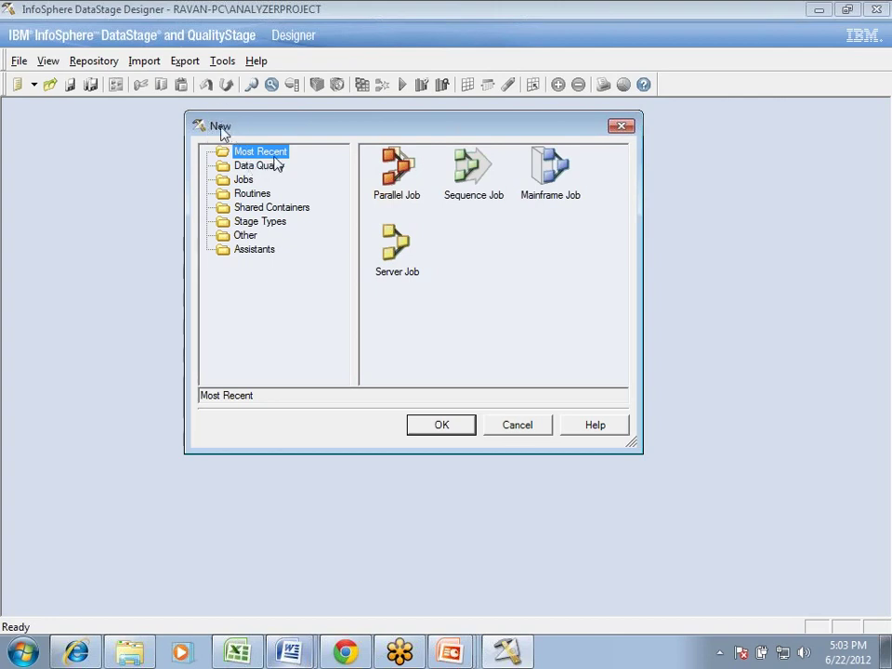
click(252, 165)
click(245, 181)
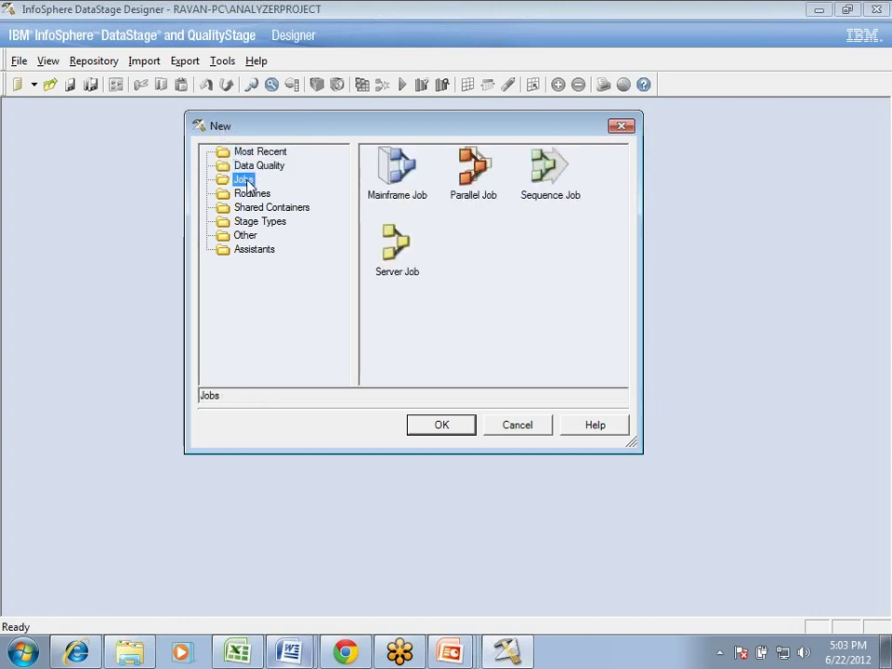
click(255, 194)
click(263, 209)
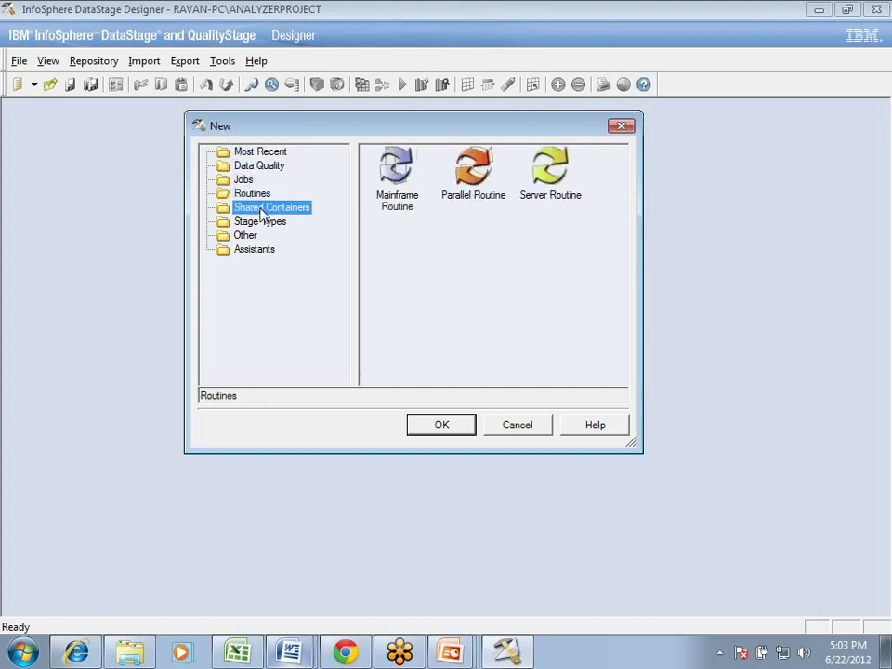
click(262, 223)
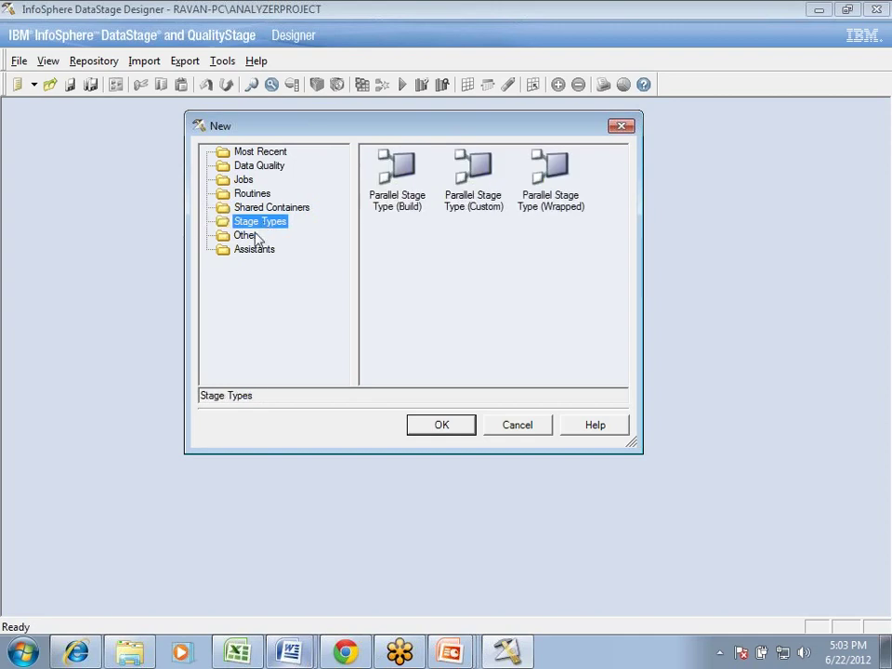
click(257, 238)
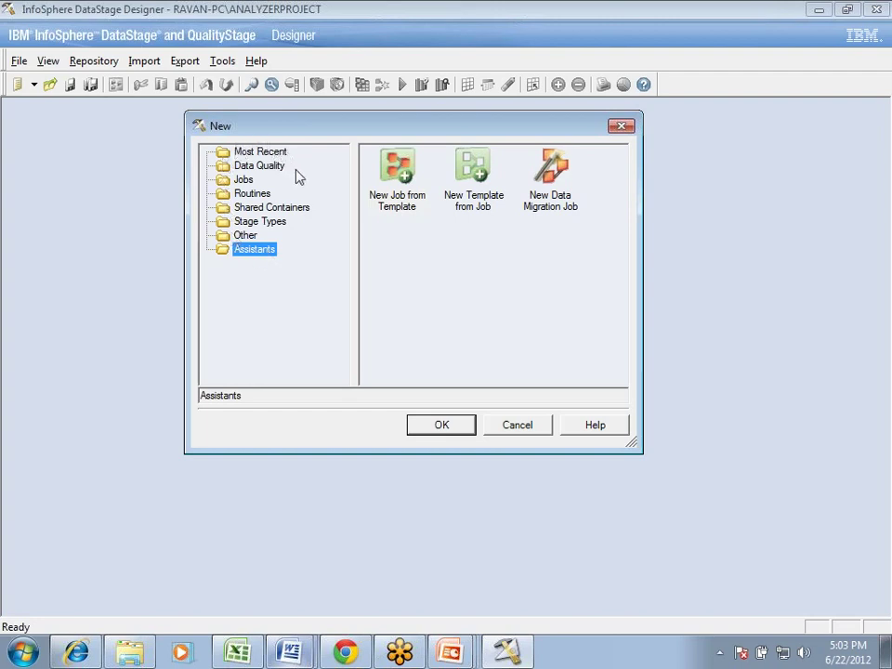
click(261, 152)
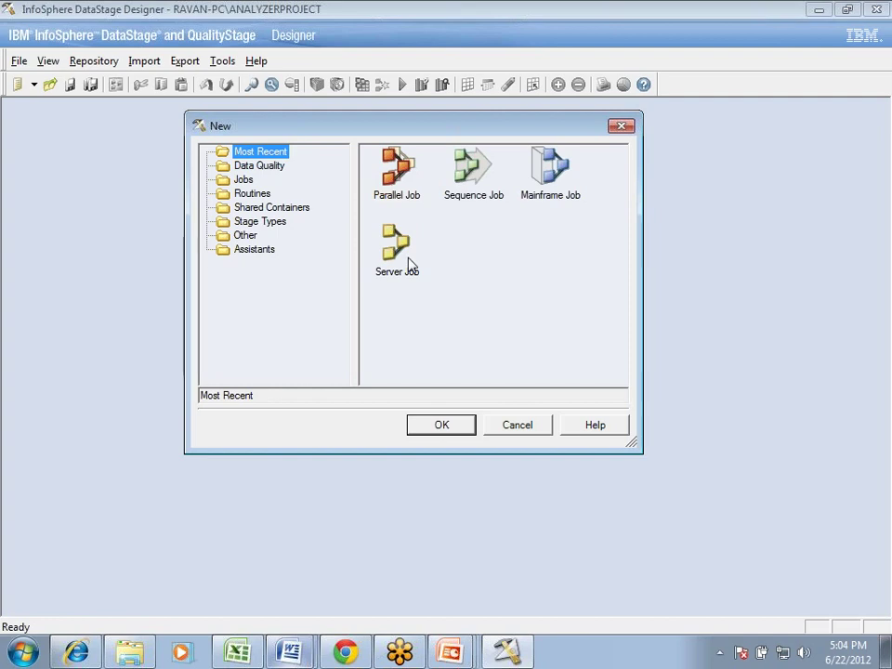
click(391, 171)
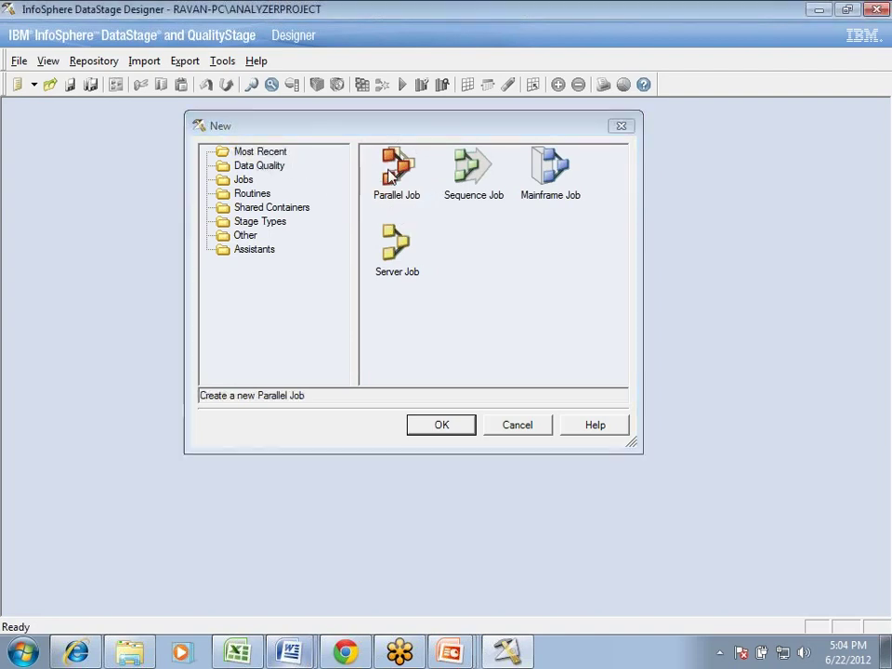
Step: Create a maximized Untitled.1 parallel job and show the Palette and Repository panels from View
double_click(391, 174)
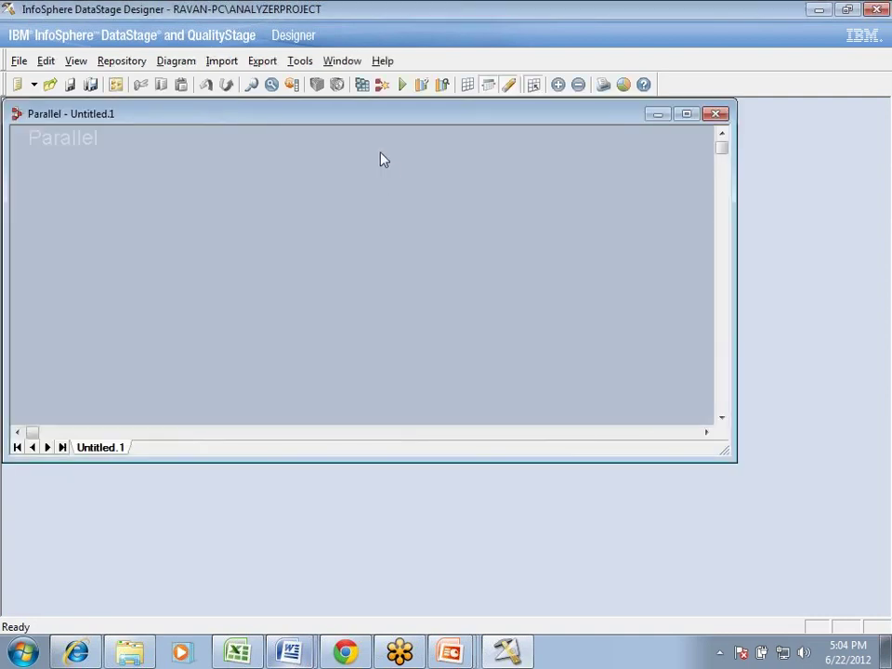
double_click(371, 118)
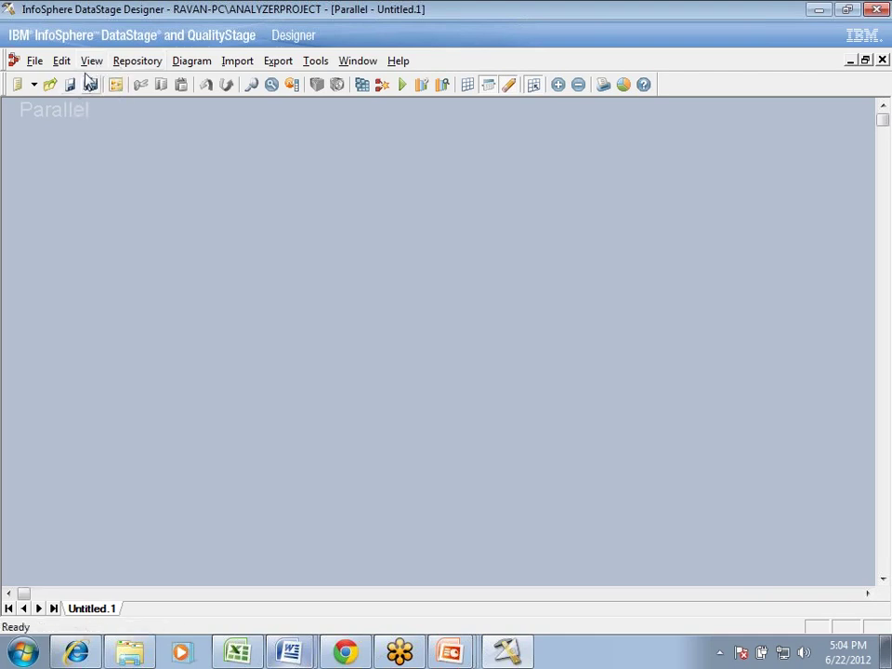
click(92, 61)
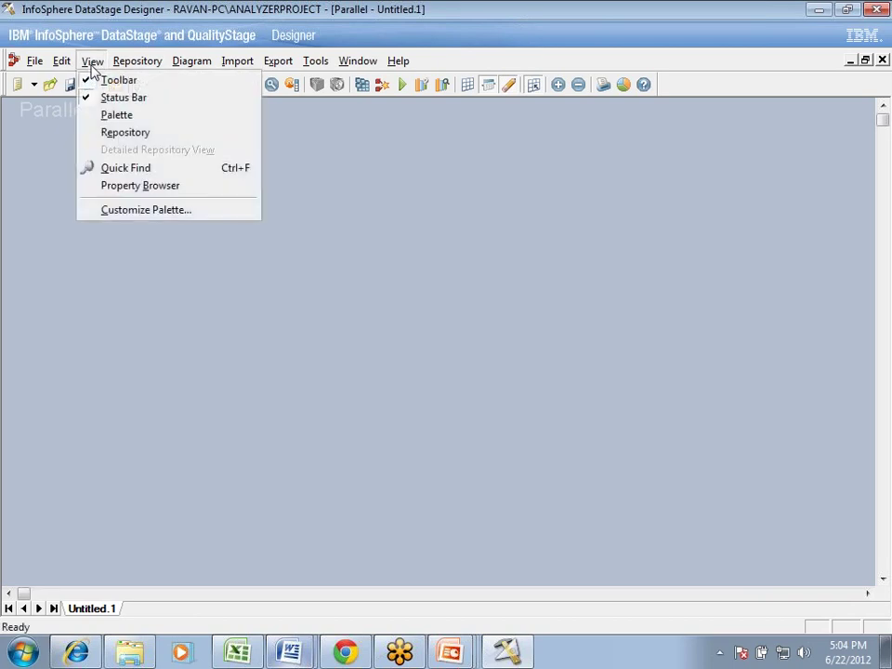
click(107, 117)
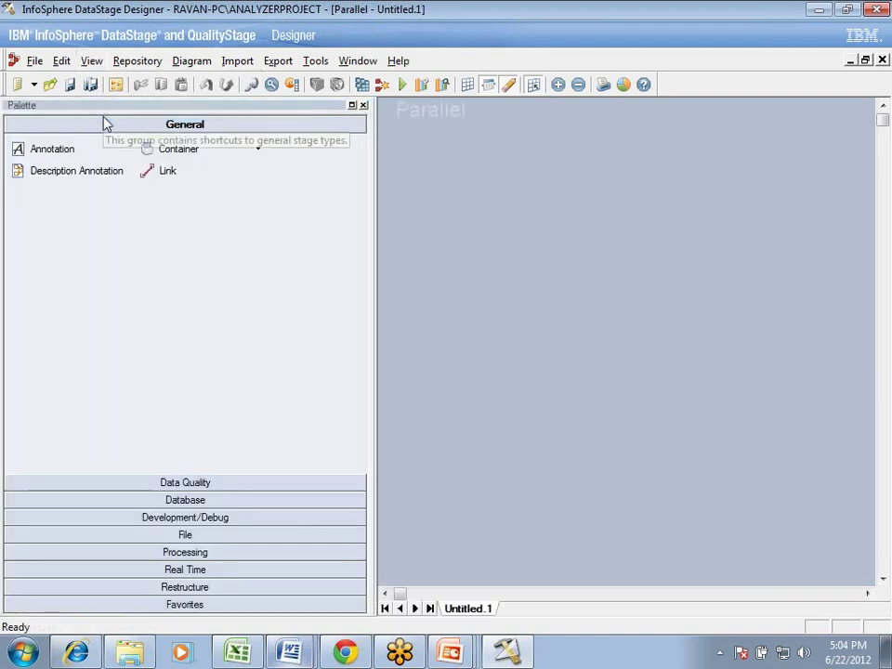
click(92, 62)
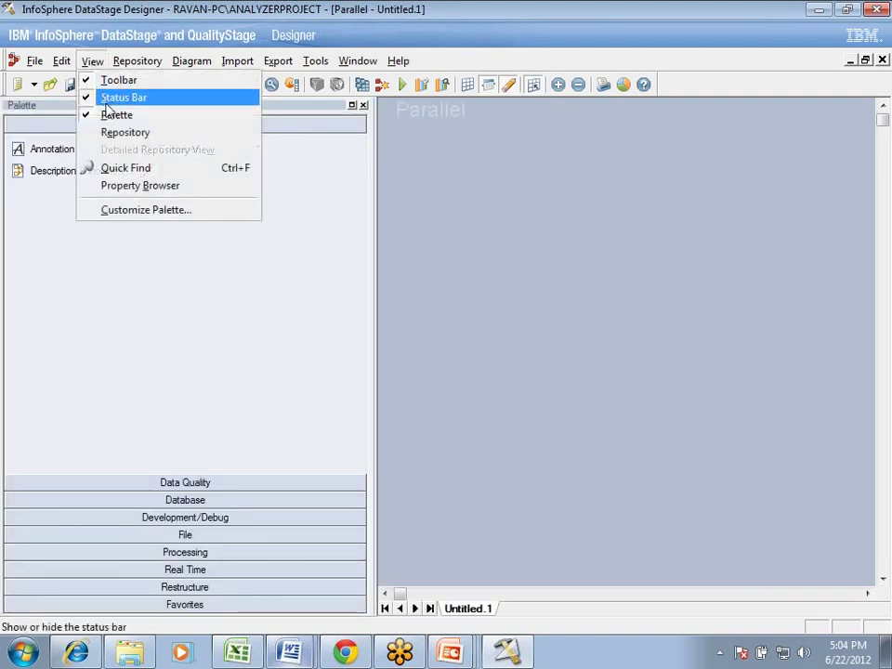
click(105, 133)
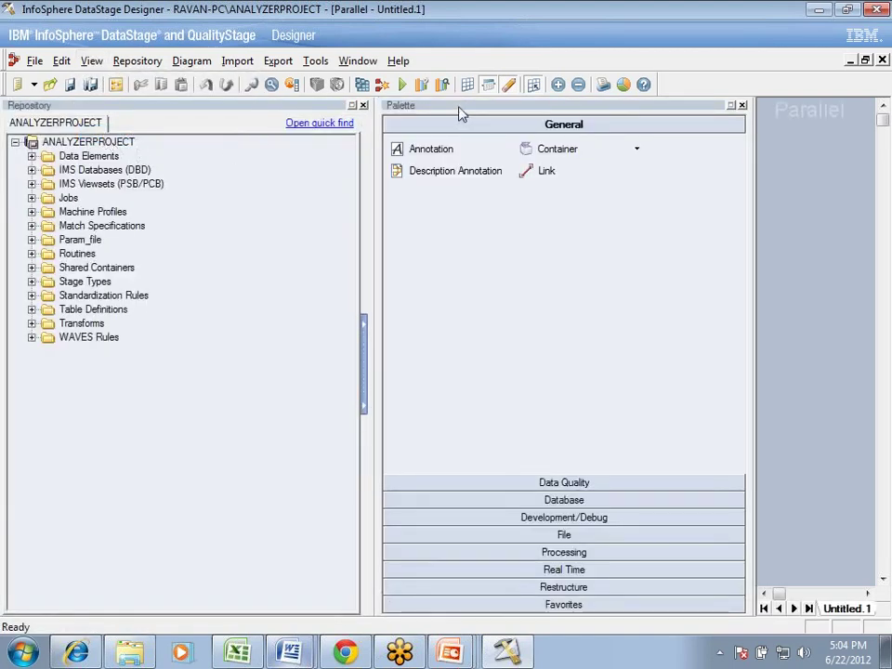
Step: Dock the Palette beneath the Repository tree and narrow the side panel to widen the canvas
drag(462, 108, 151, 367)
drag(368, 193, 259, 203)
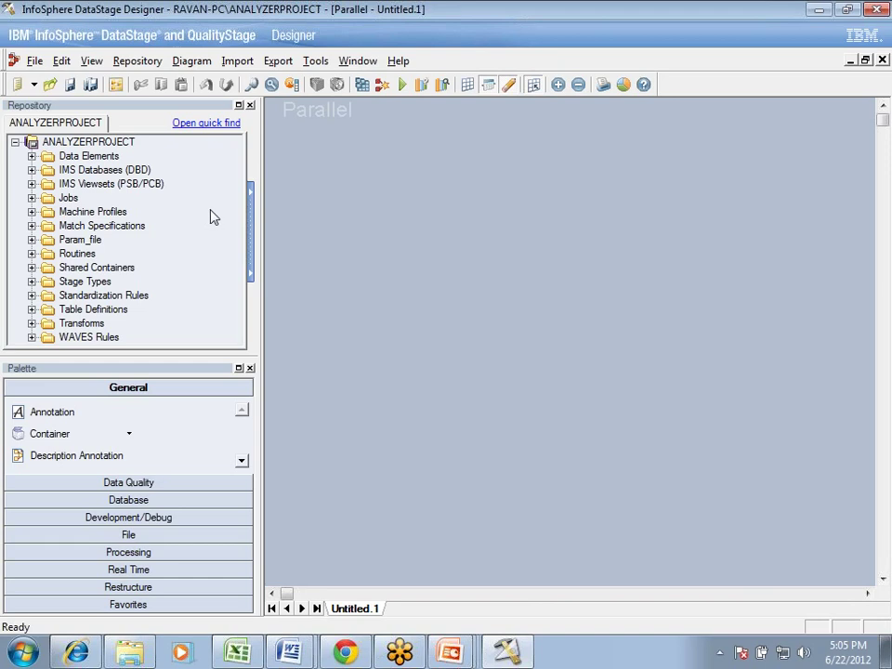
click(91, 160)
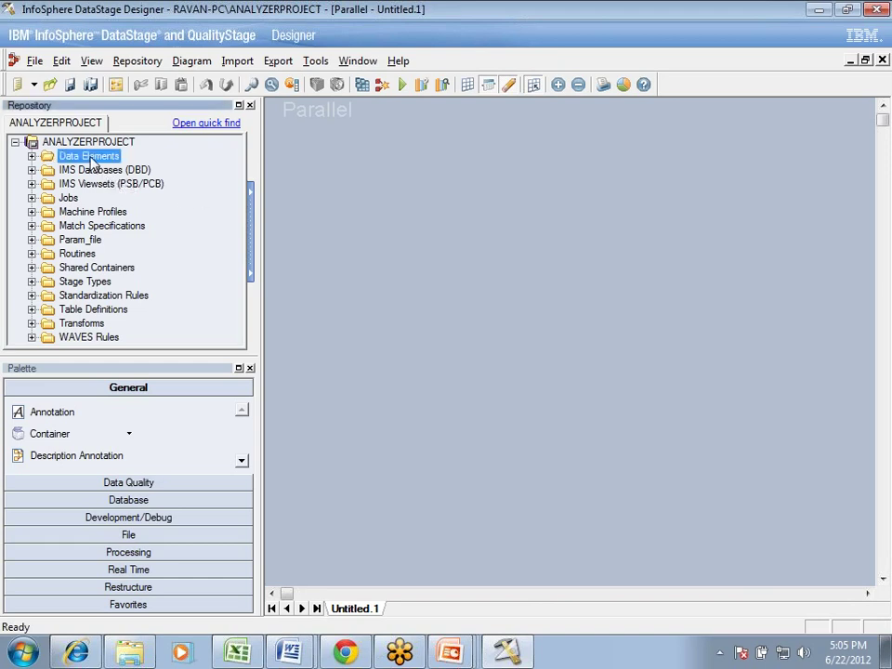
click(93, 171)
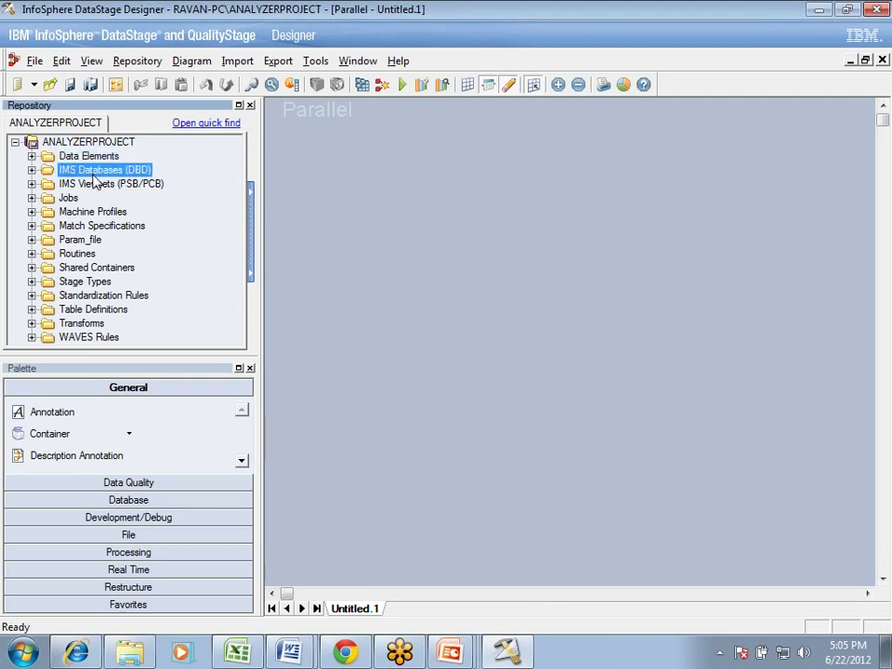
click(100, 185)
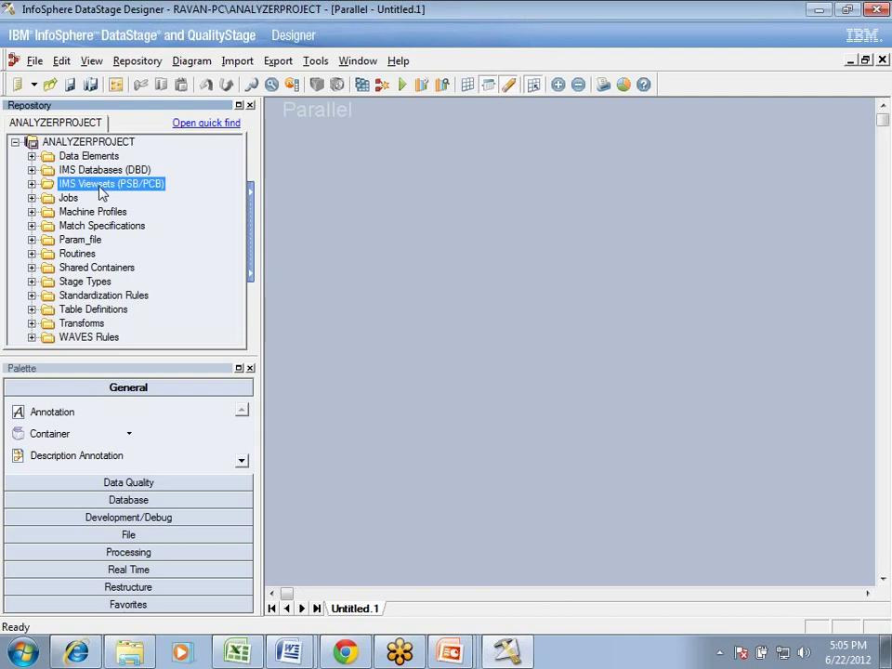
click(89, 214)
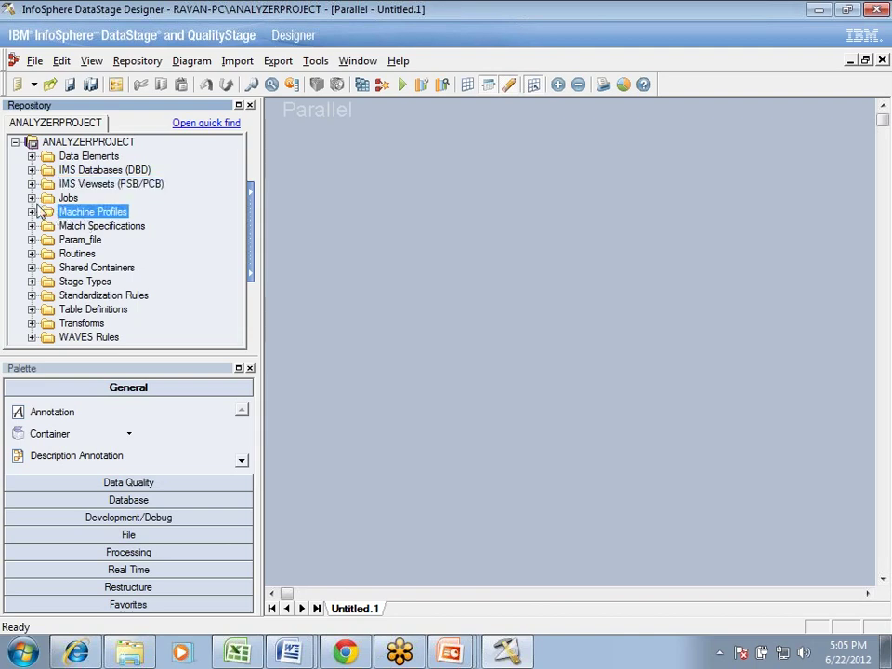
click(31, 199)
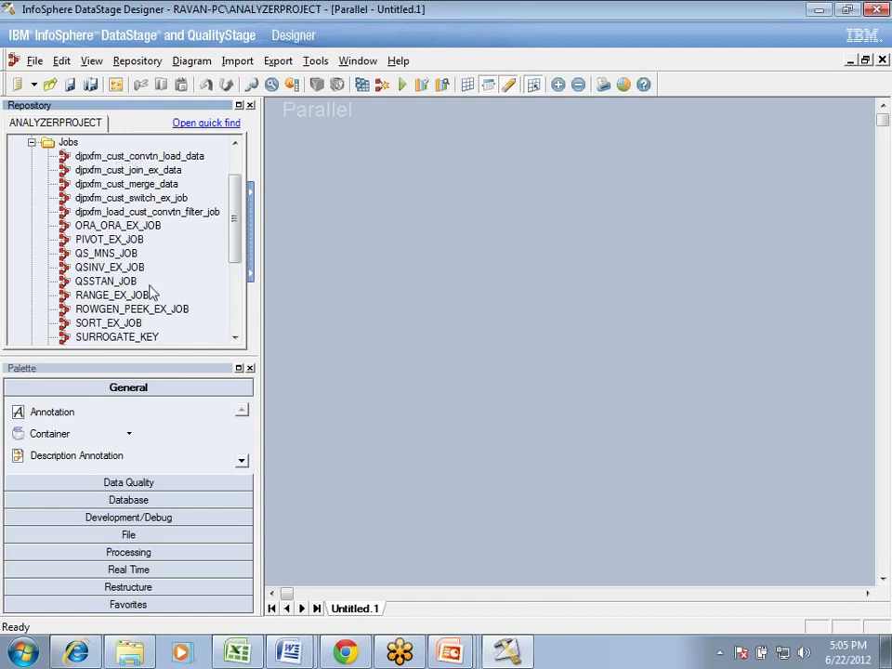
mouse_move(233, 223)
mouse_down()
mouse_move(233, 259)
mouse_move(233, 206)
mouse_up()
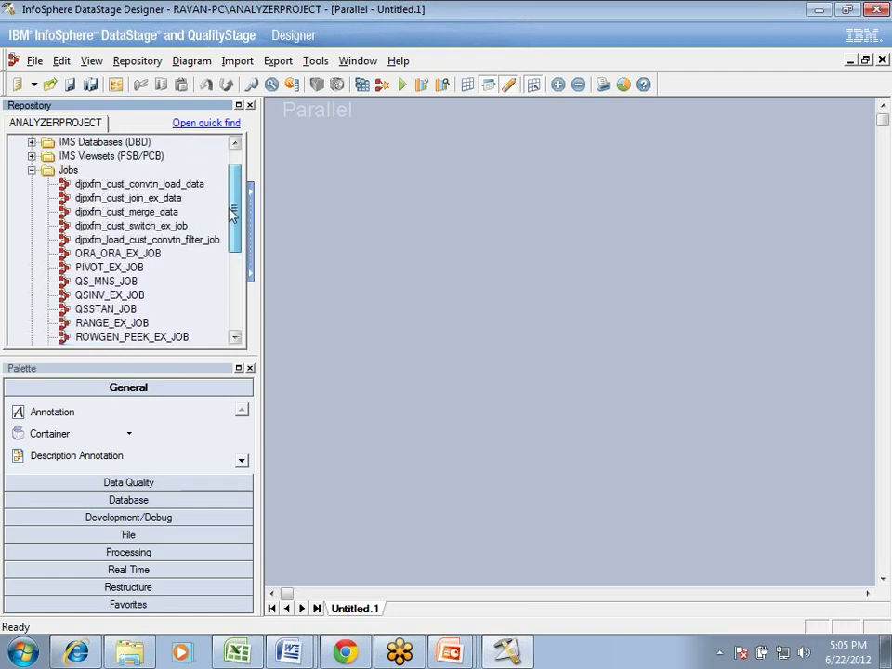
click(32, 171)
click(94, 228)
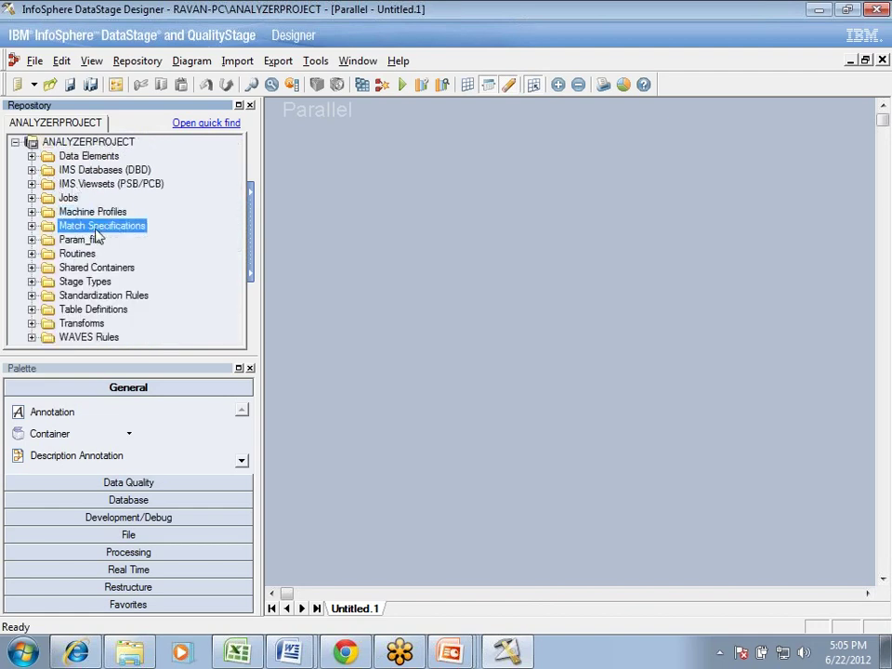
click(82, 241)
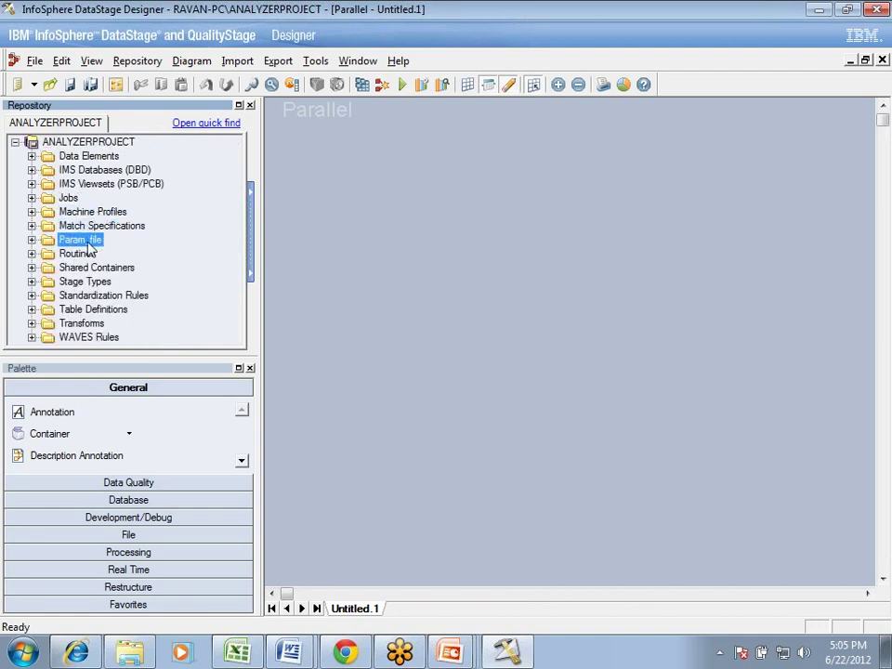
click(86, 254)
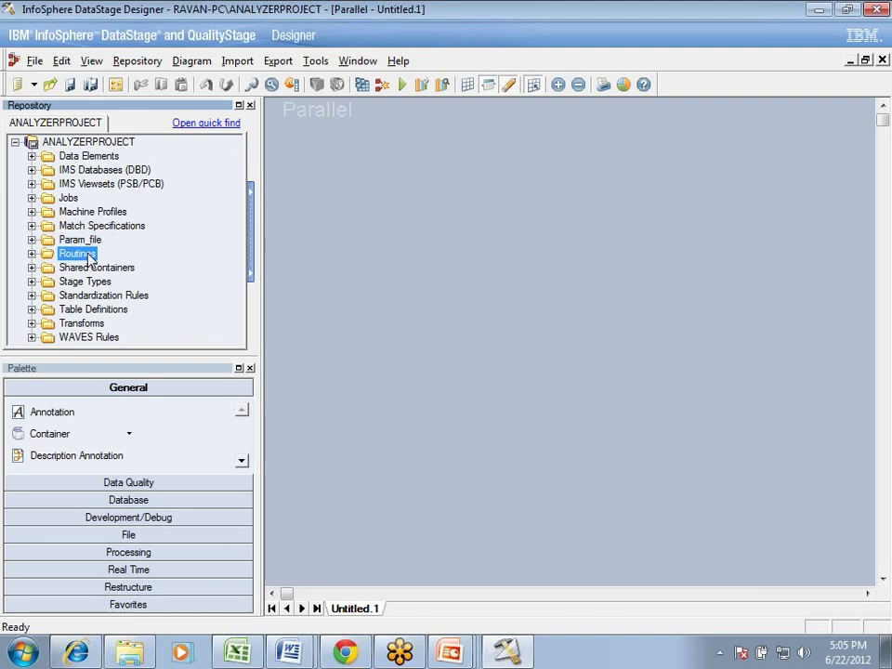
click(74, 268)
click(83, 281)
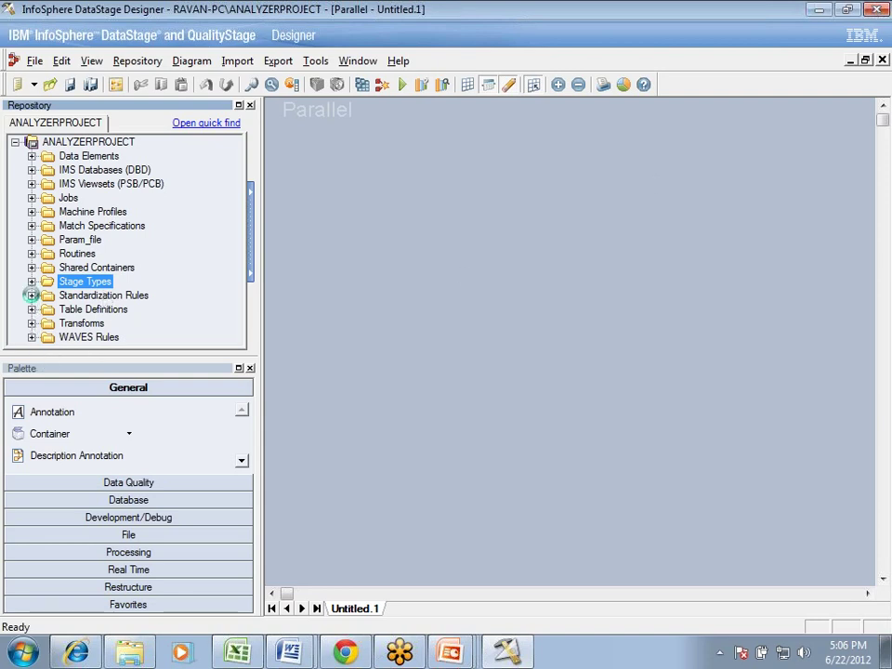
Step: Expand Standardization Rules and its USA folder, enlarging the repository tree above the palette
click(32, 296)
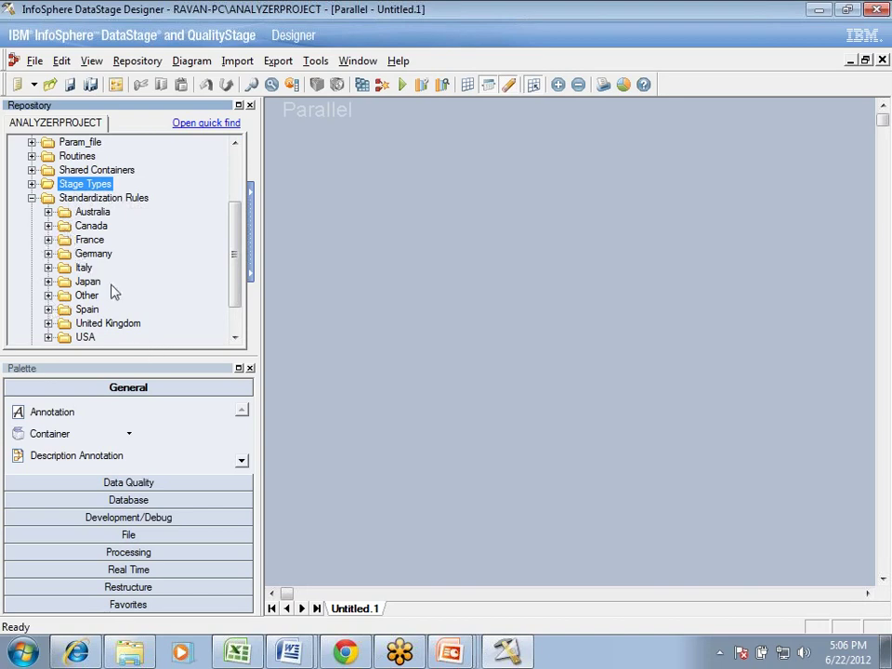
drag(208, 354, 194, 498)
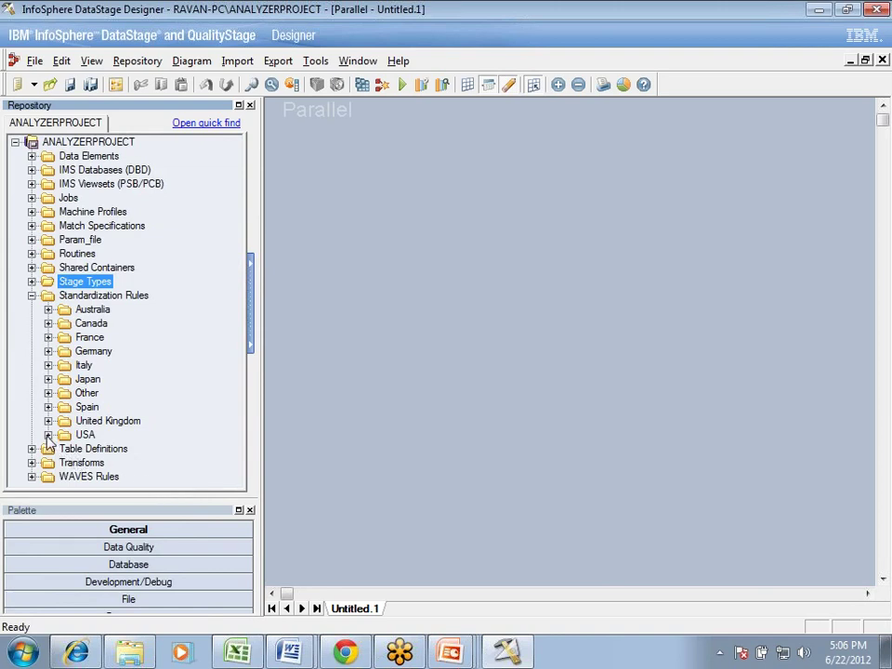
click(48, 434)
scroll(57, 434, down, 1)
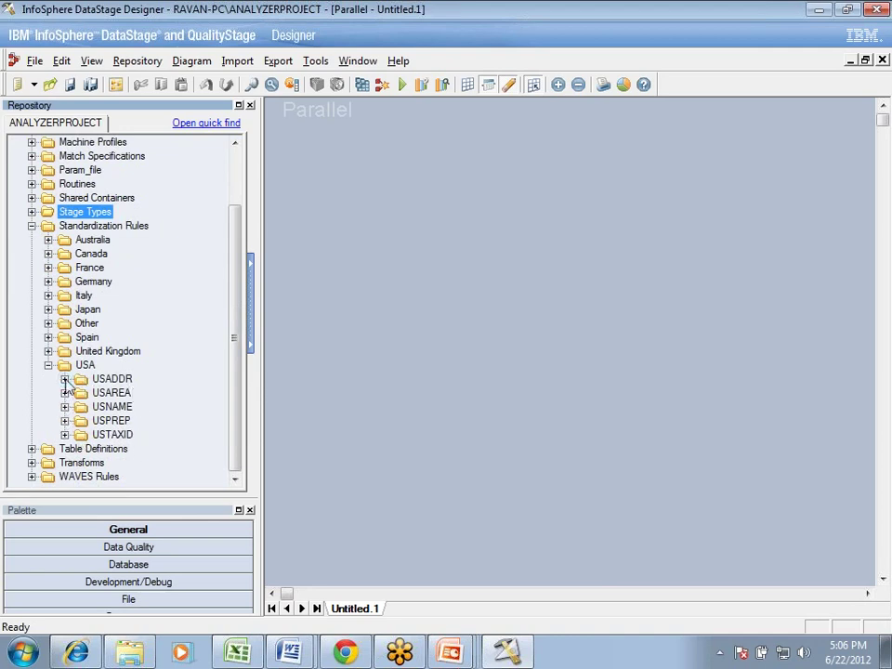
Step: Expand the USADDR, USAREA, USNAME, USPREP and USTAXID rule folders, then scroll back up
click(64, 379)
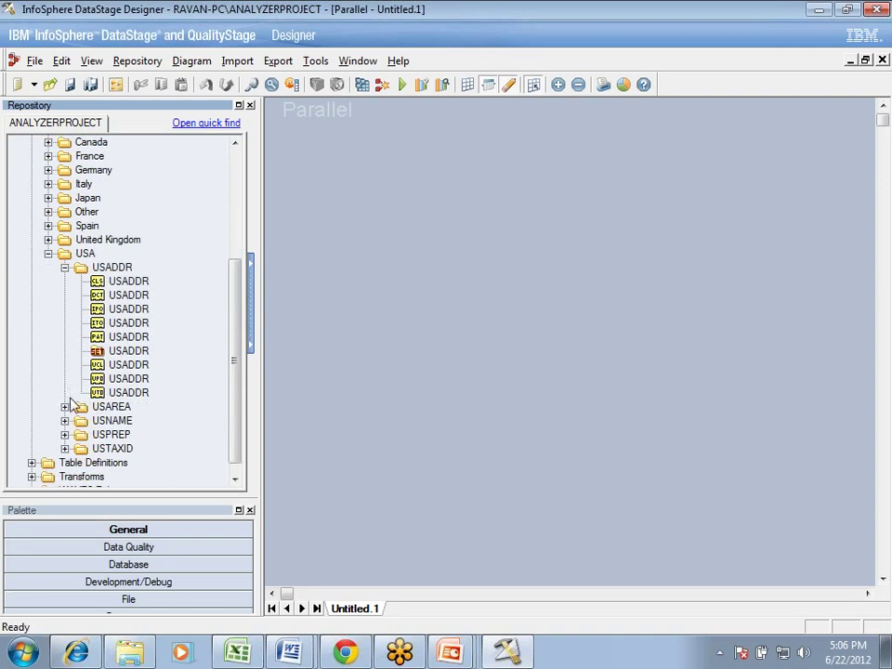
click(64, 406)
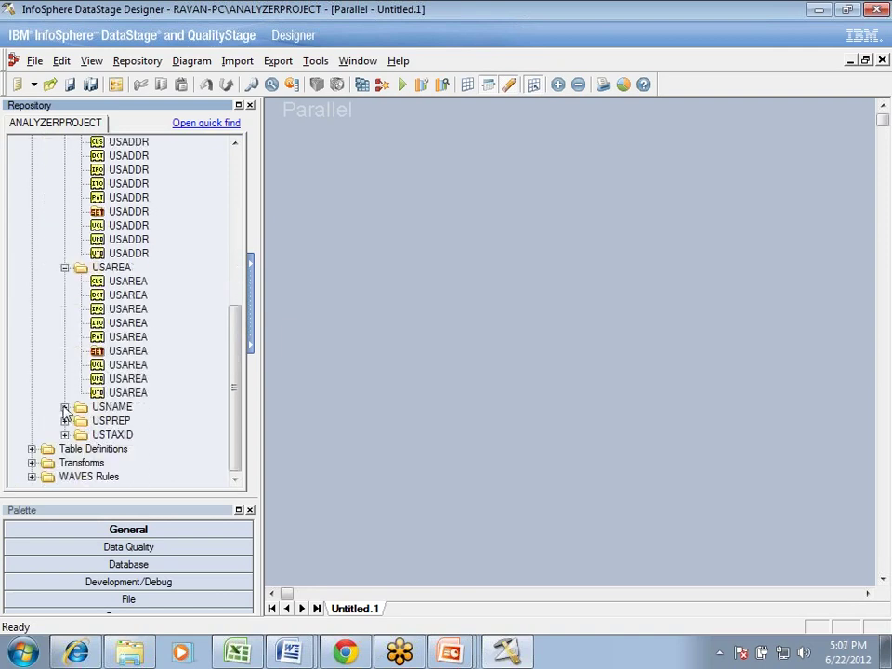
click(65, 406)
scroll(62, 412, down, 2)
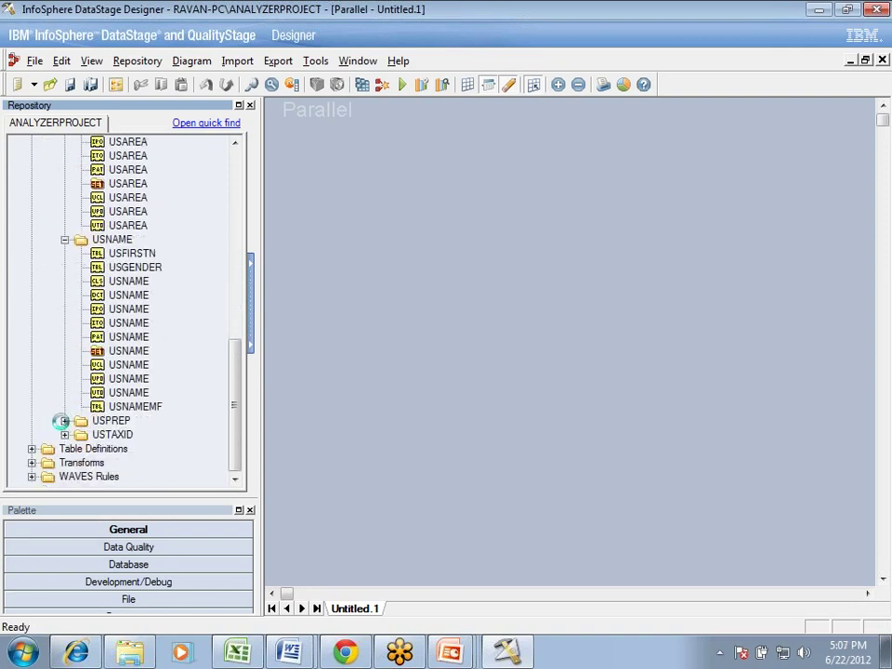
click(64, 420)
scroll(62, 426, down, 2)
click(64, 433)
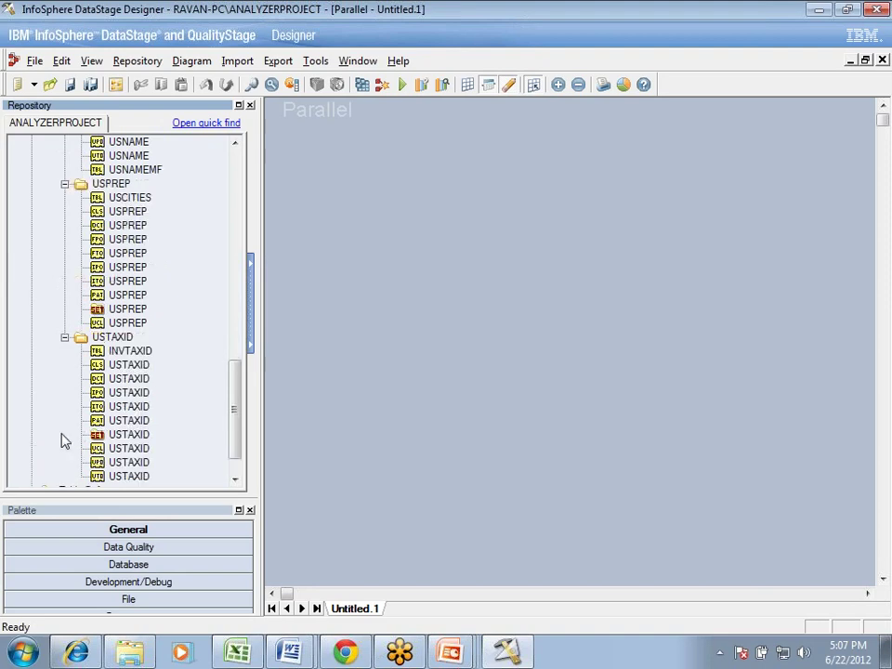
scroll(63, 437, up, 9)
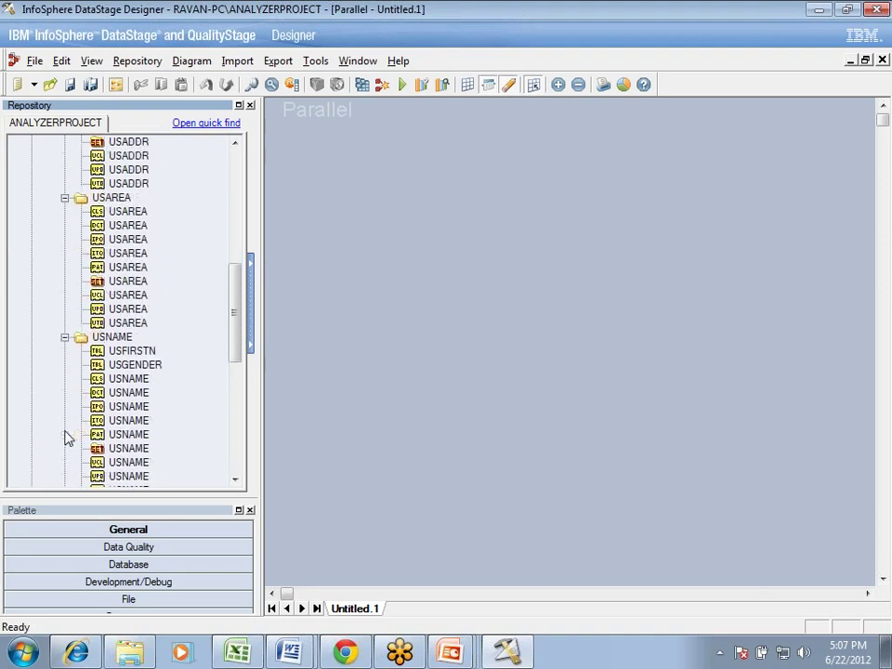
scroll(65, 246, up, 2)
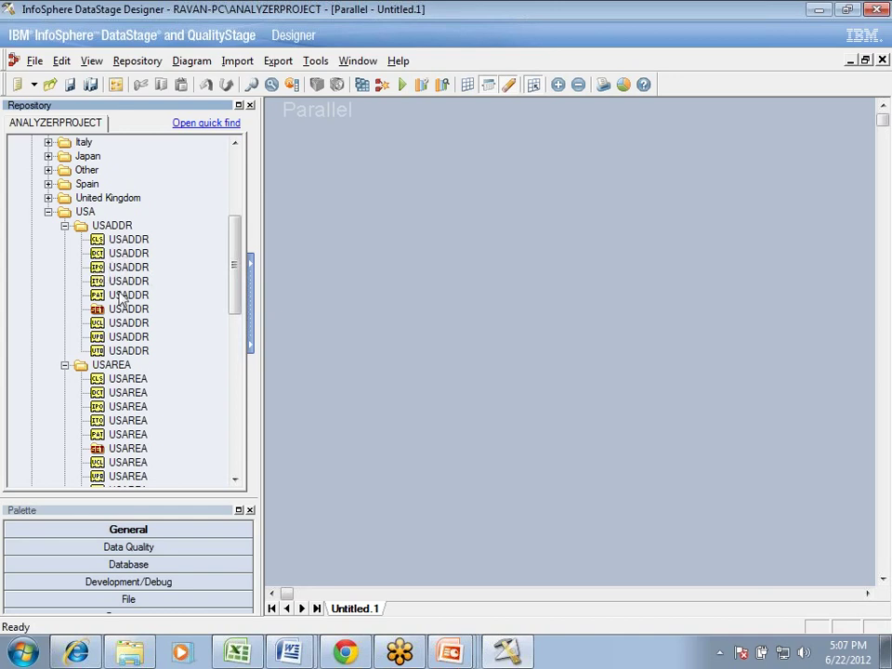
Step: Run Provision All on the USADDR rule item and acknowledge the 'Provisioning completed successfully' message
click(149, 313)
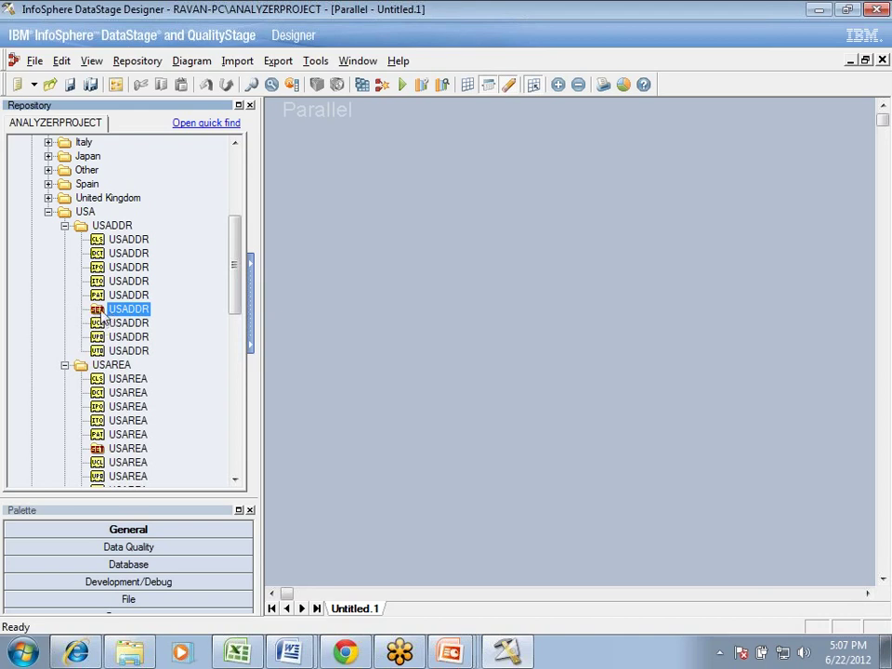
double_click(129, 239)
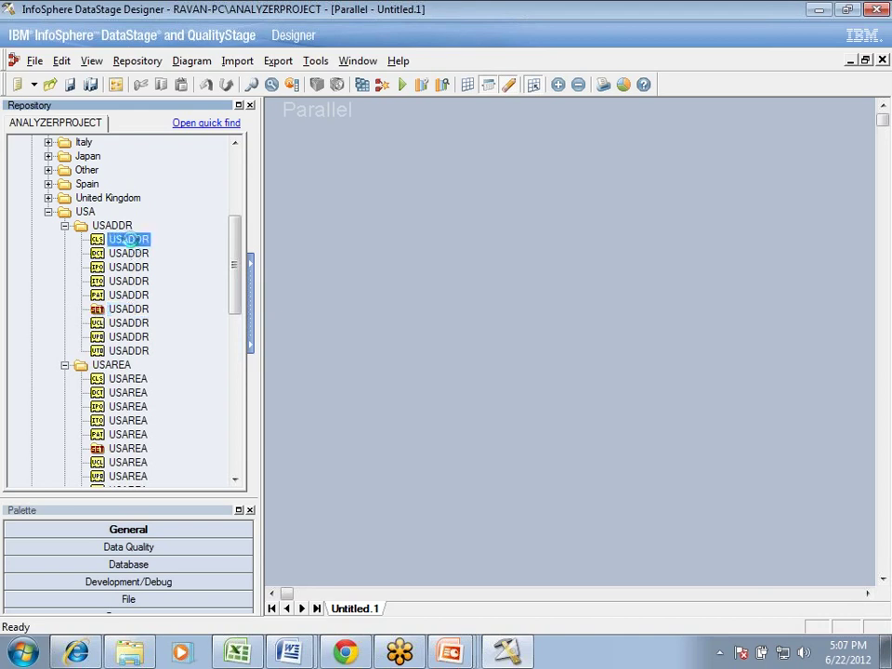
right_click(131, 242)
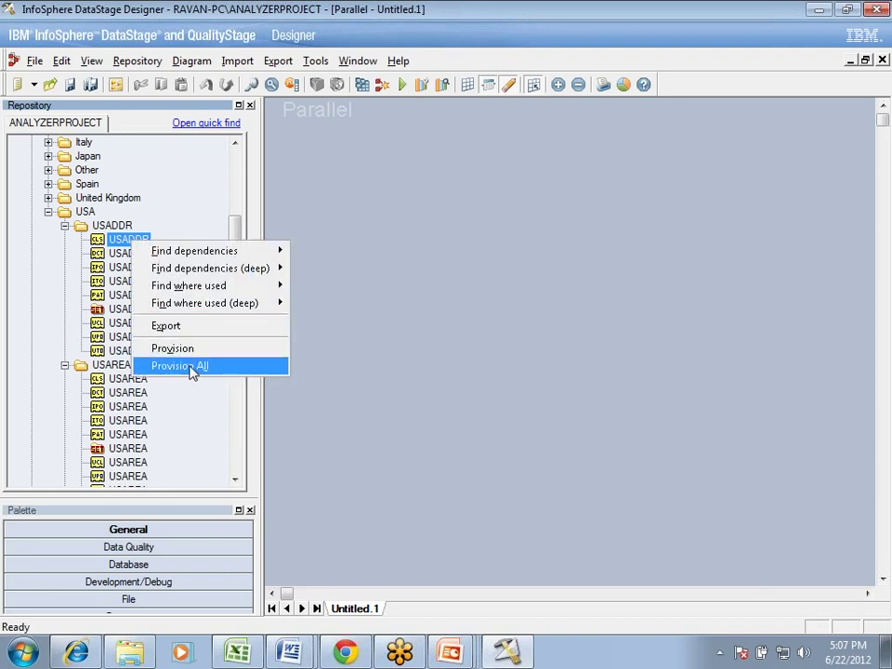
click(176, 365)
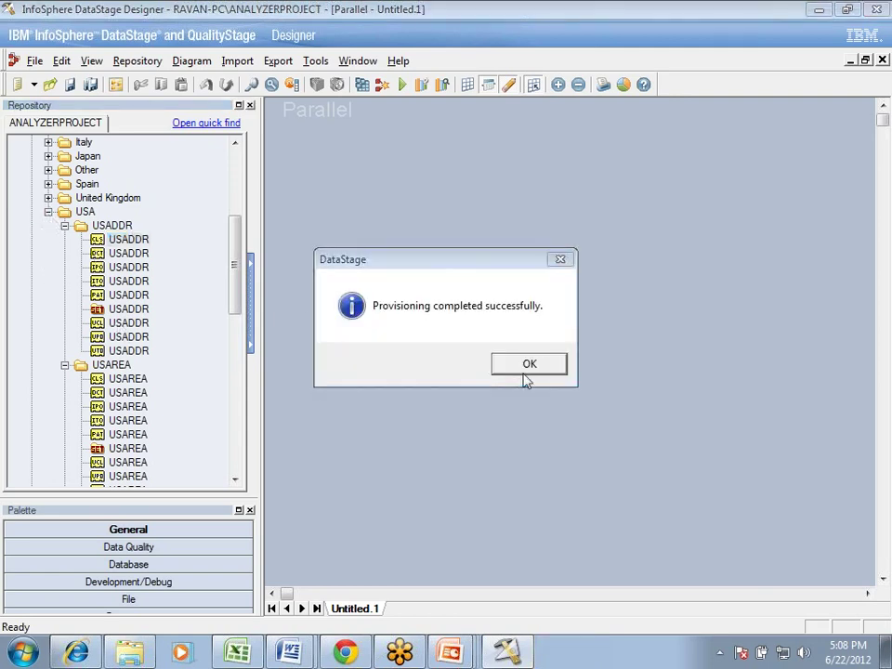
click(525, 369)
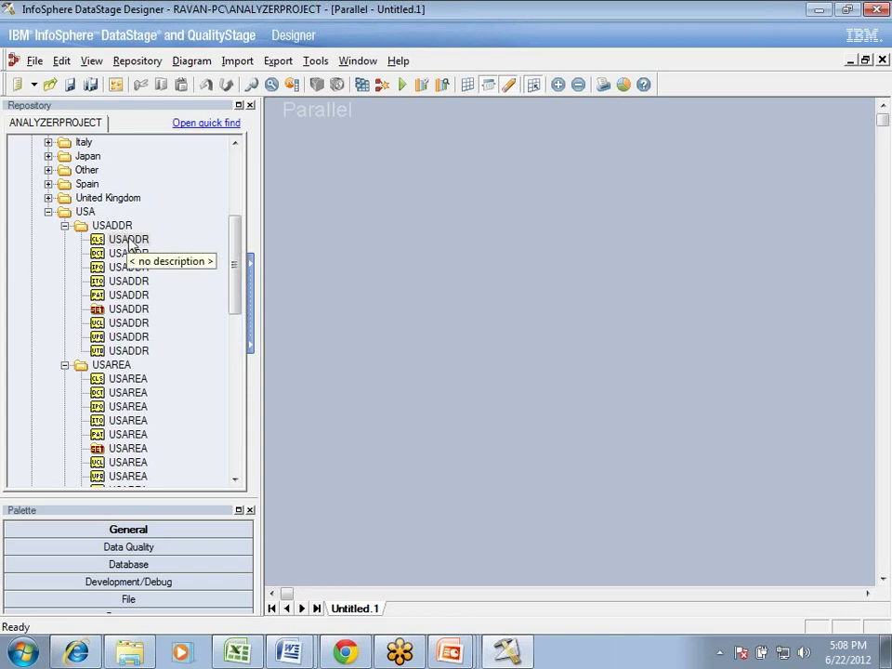
Step: Collapse the USADDR, USAREA, USNAME, USPREP, USTAXID, USA and Standardization Rules folders
click(65, 227)
click(65, 239)
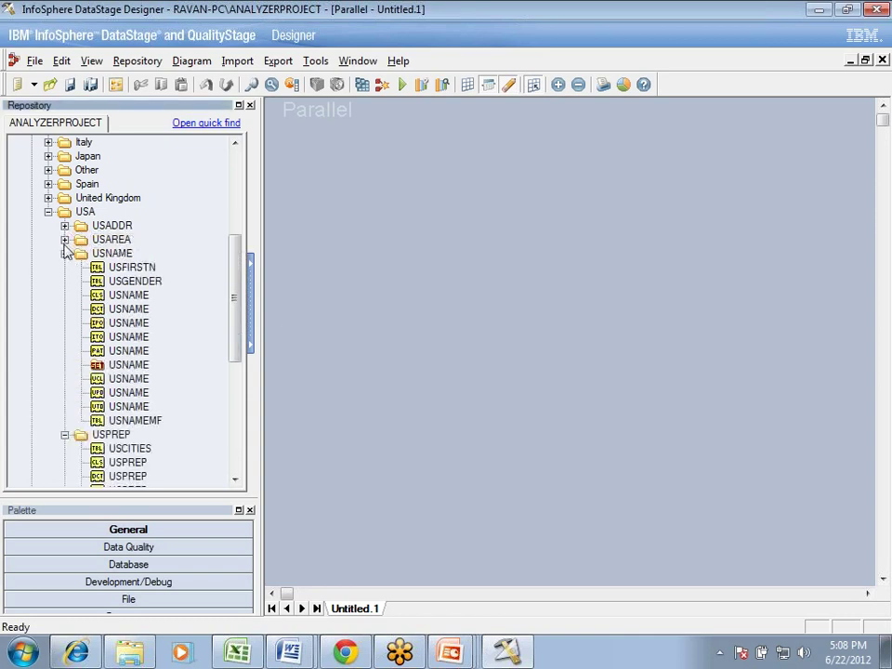
click(65, 253)
click(65, 267)
click(65, 294)
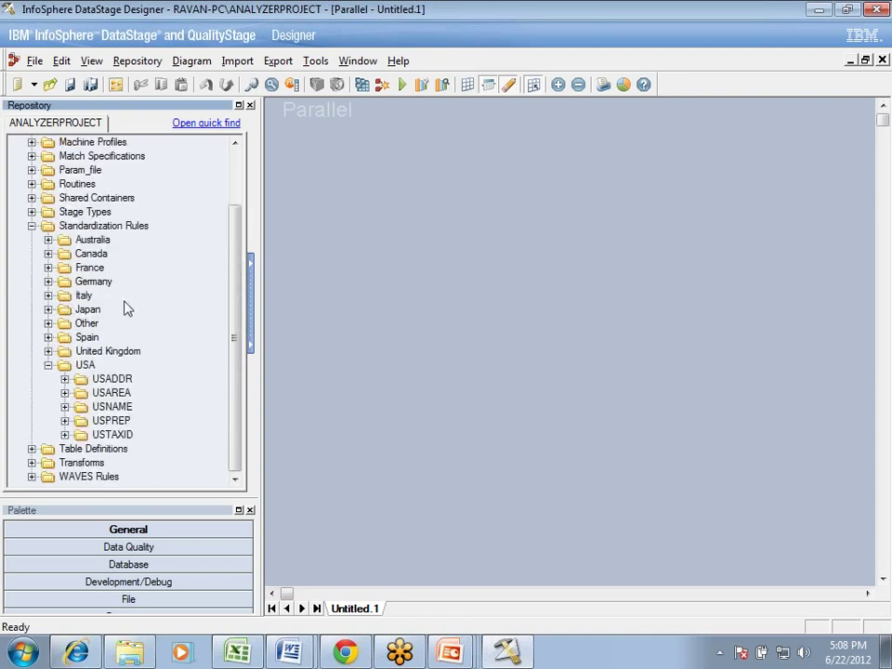
click(48, 365)
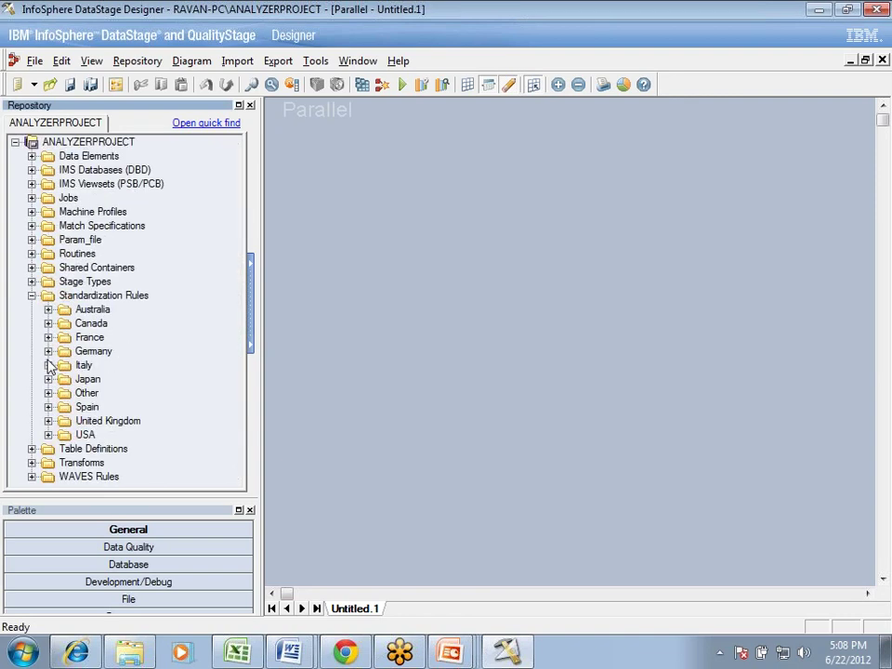
click(31, 295)
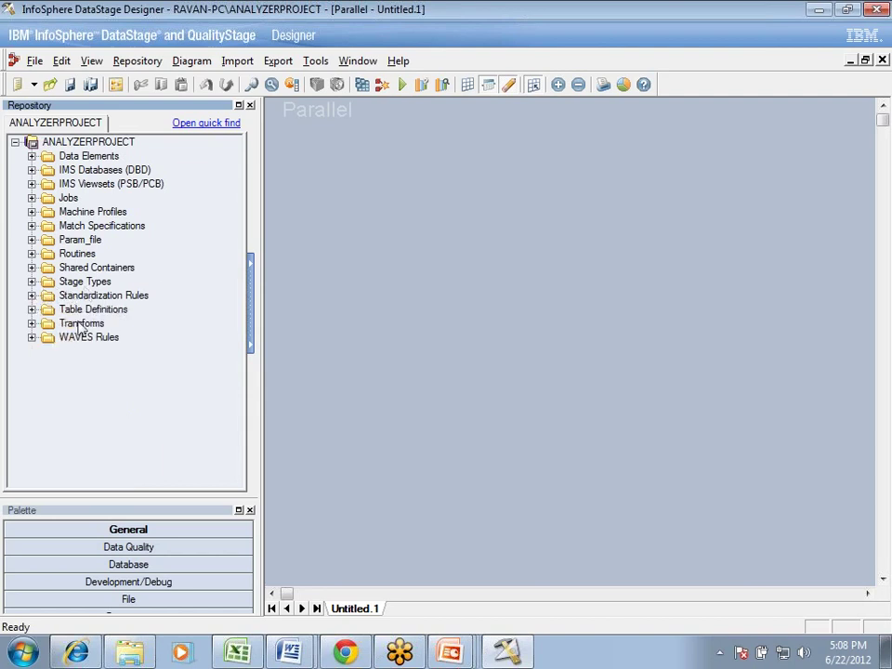
Step: Peek into Table Definitions, then expand WAVES Rules to list country folders AT through US
click(32, 309)
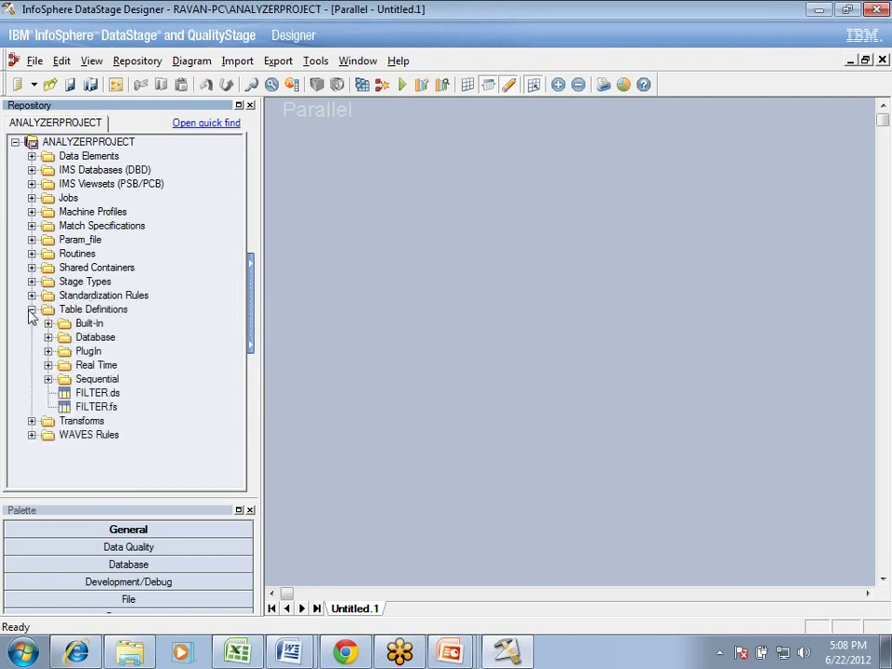
click(31, 311)
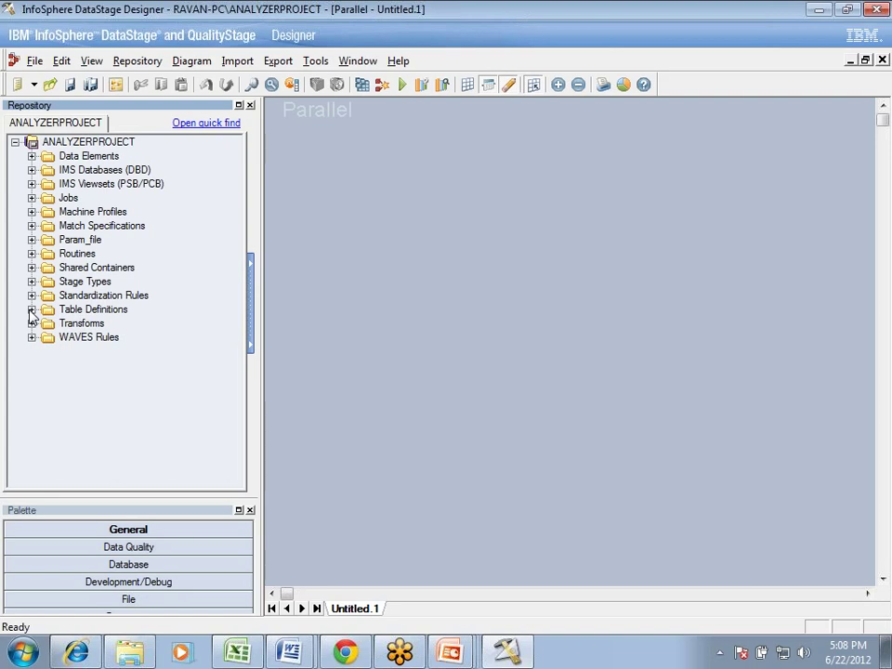
click(31, 338)
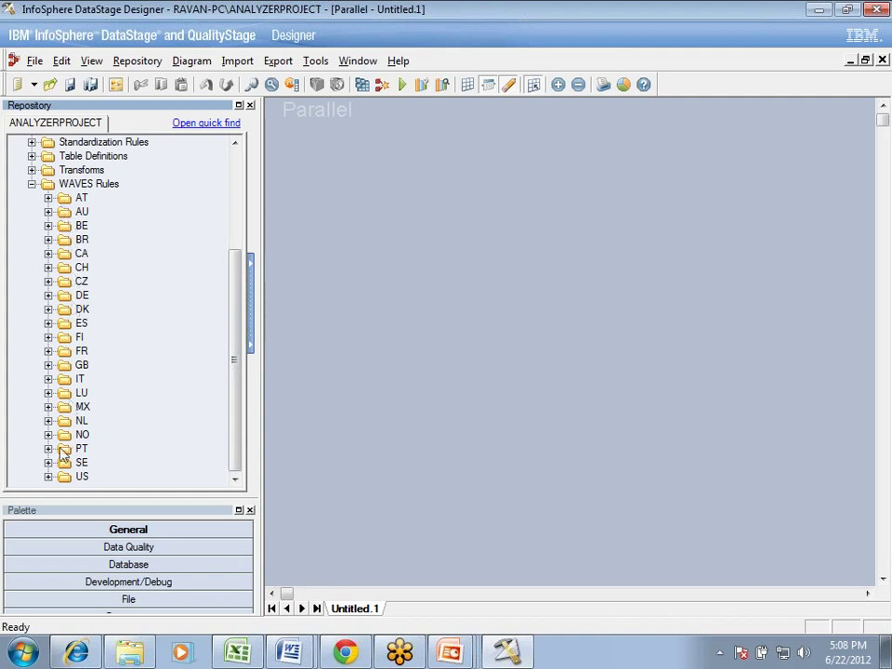
Step: Expand the US, SE, PT, NO, MX, IT, GB, FR, FI, ES and DK folders, then collapse WAVES Rules
click(48, 477)
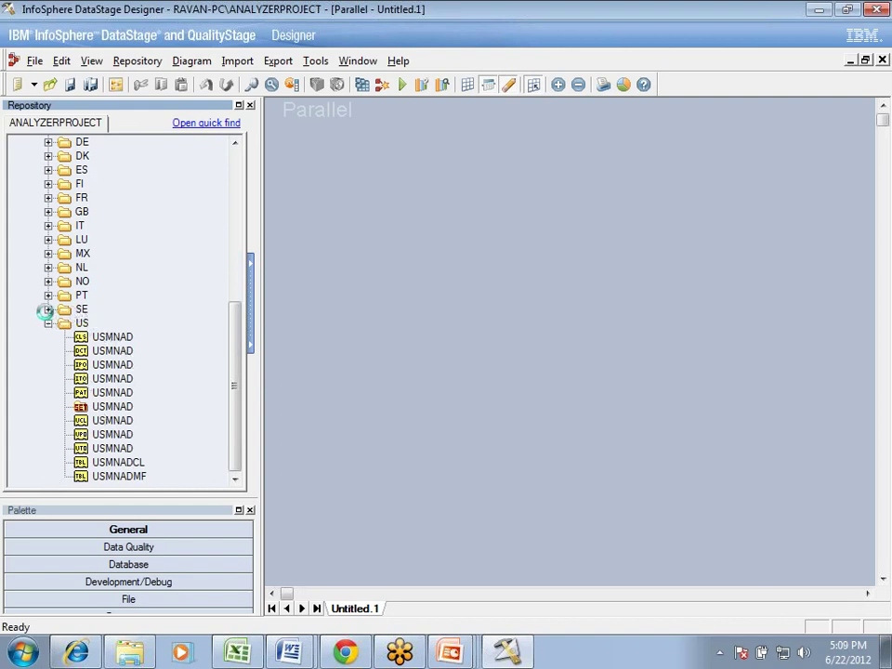
click(48, 310)
click(48, 295)
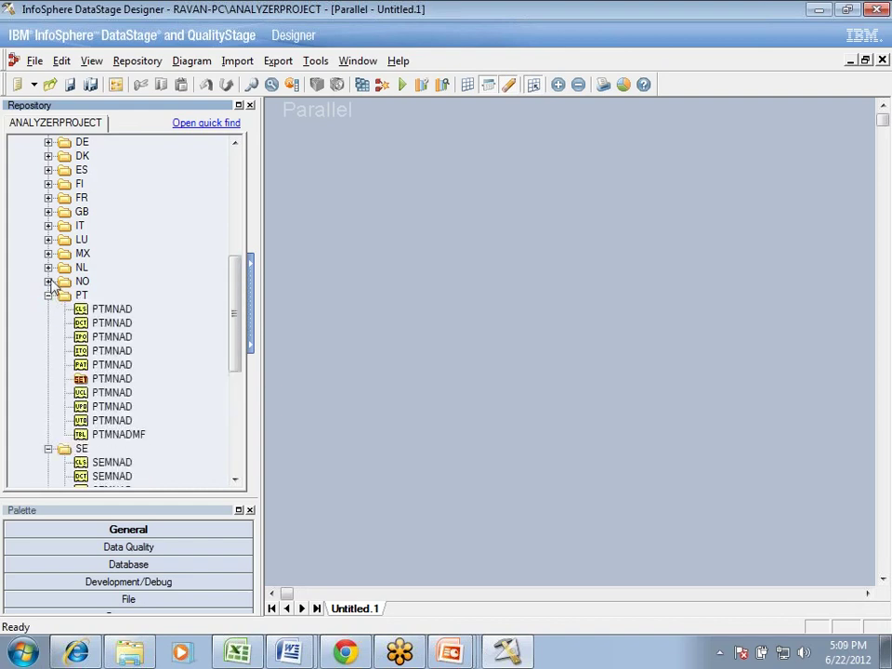
click(49, 281)
click(48, 253)
click(49, 226)
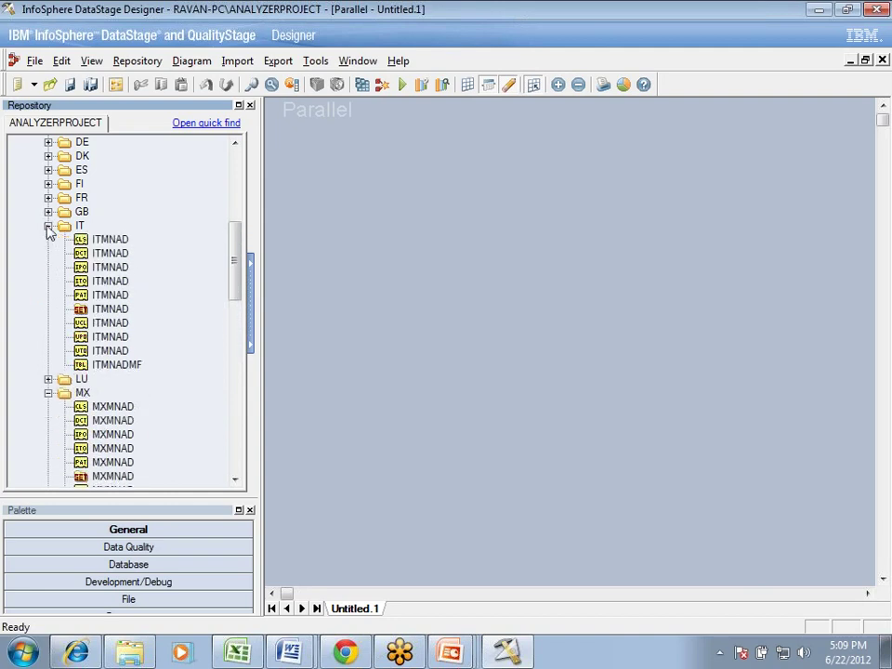
click(48, 212)
click(49, 198)
click(49, 184)
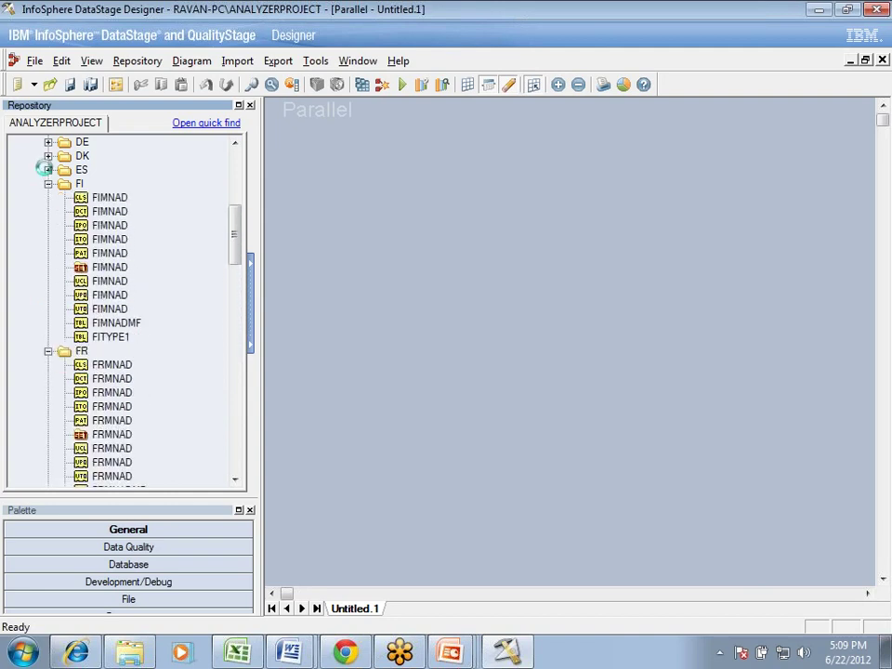
click(49, 170)
click(49, 156)
scroll(51, 172, up, 3)
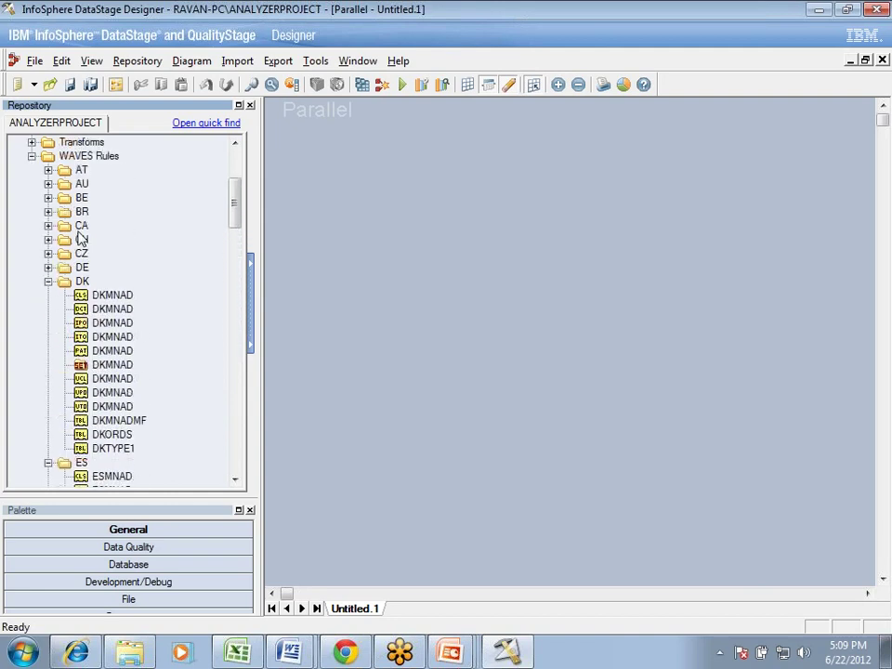
click(35, 158)
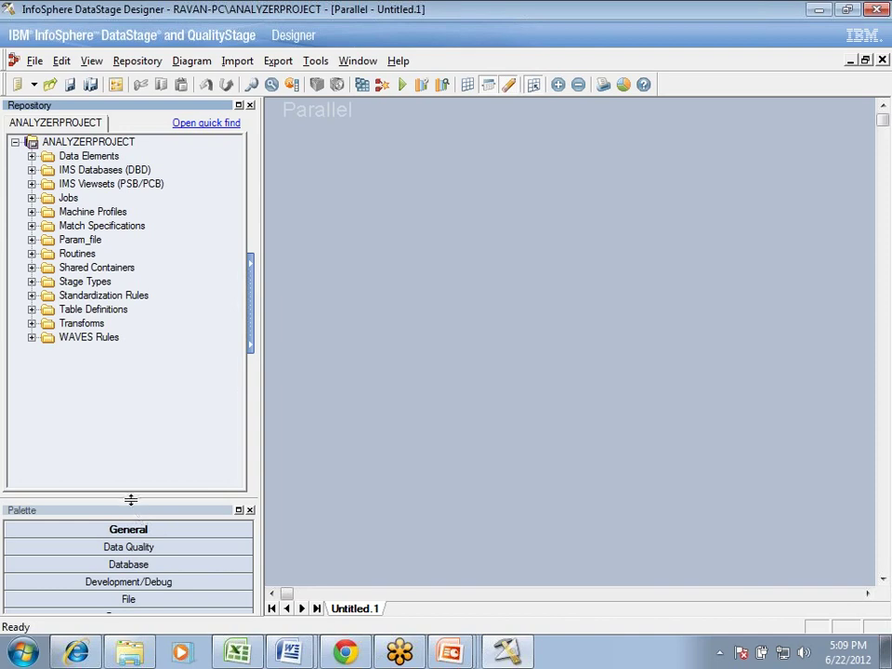
Step: Drag the Repository/Palette splitter upward so the palette shows Annotation, Container, Description Annotation and Link
drag(129, 500, 141, 199)
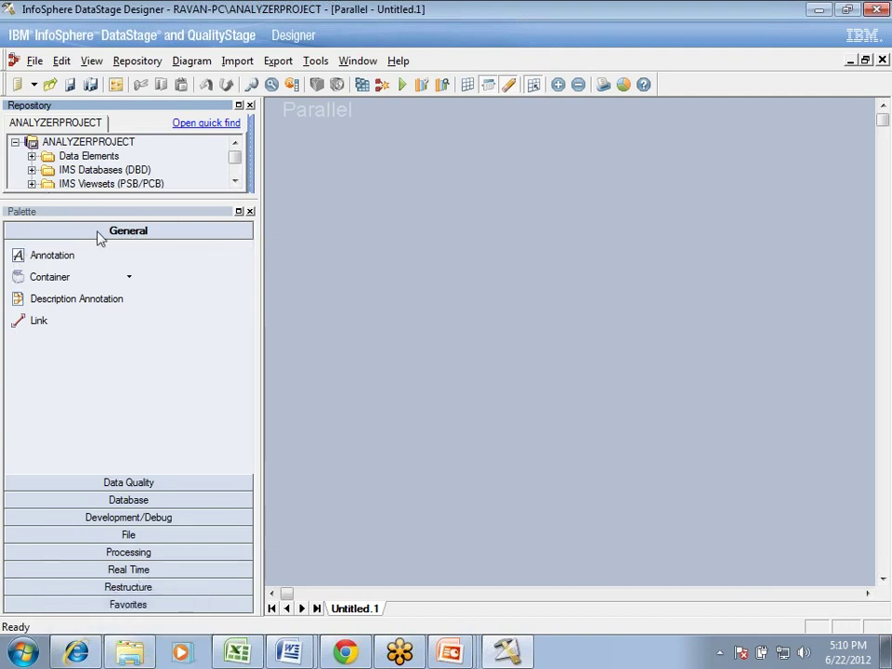
Step: Open each palette group in turn: Data Quality, Database, Development/Debug, File, Processing, Real Time, Restructure, Favorites
click(122, 486)
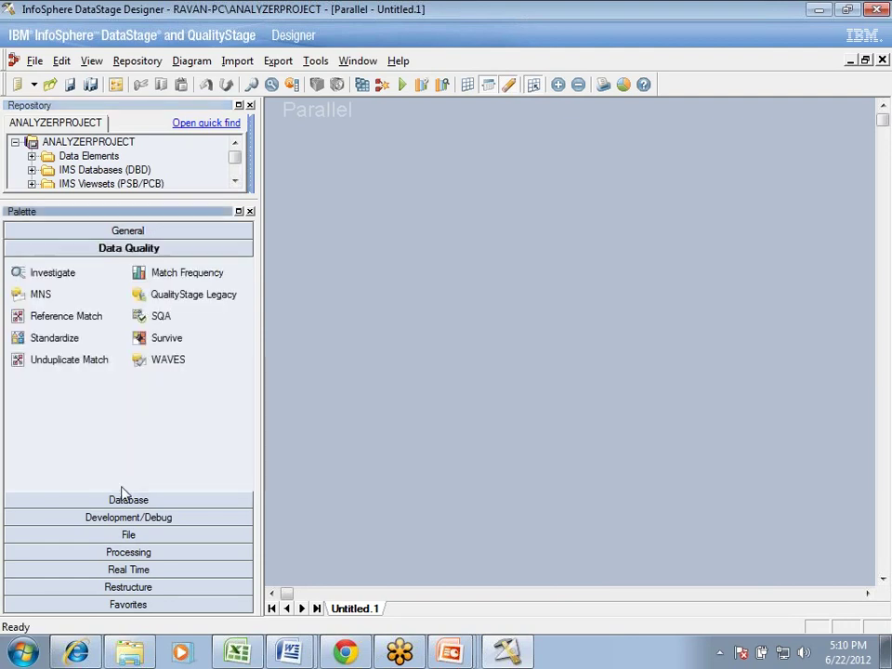
click(120, 501)
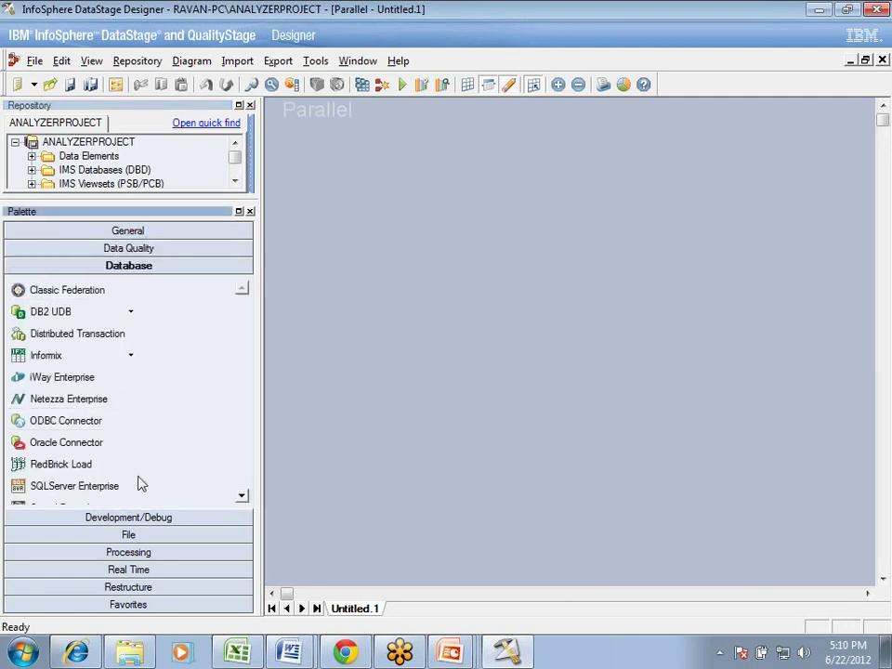
click(141, 517)
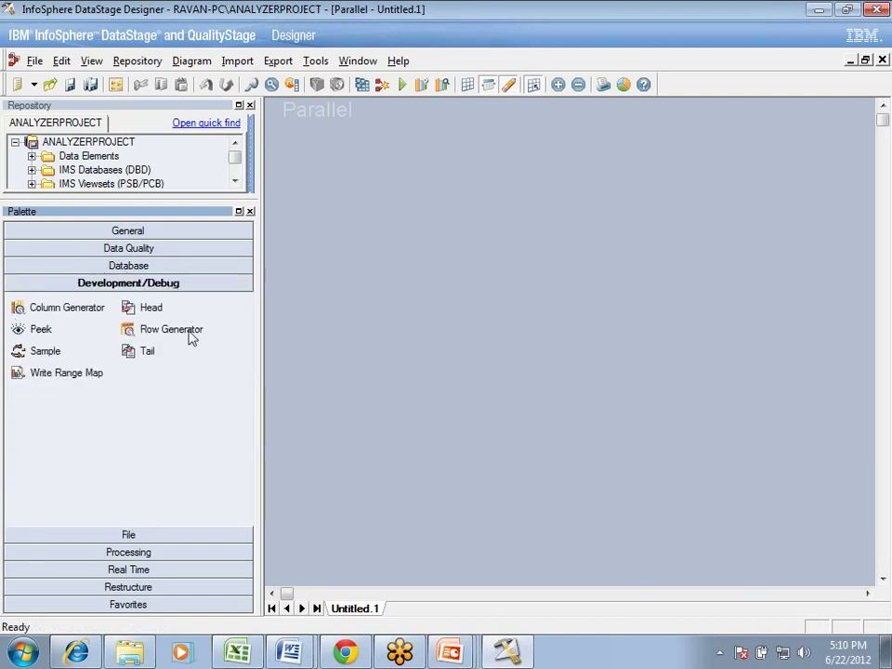
click(128, 534)
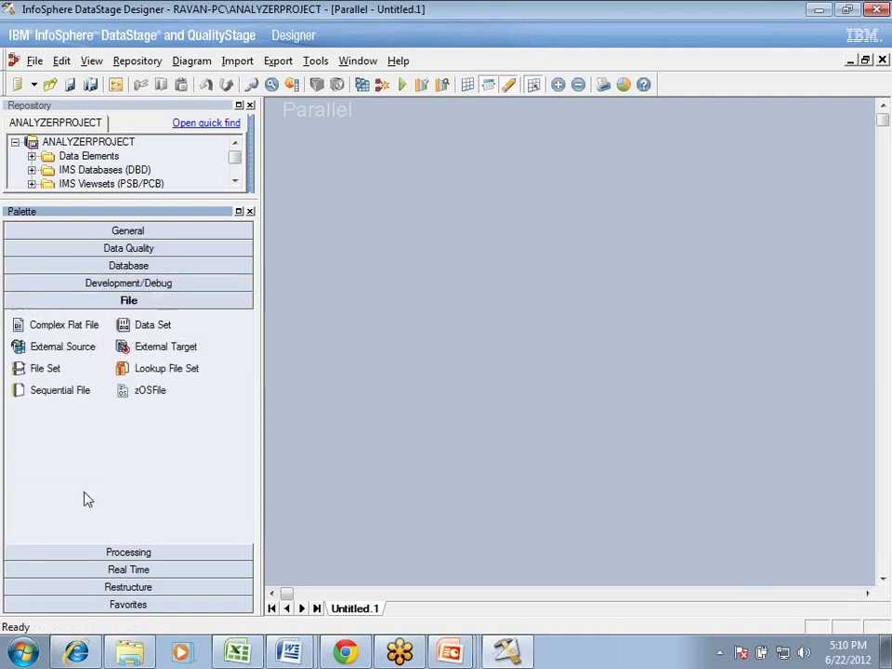
click(138, 556)
click(141, 569)
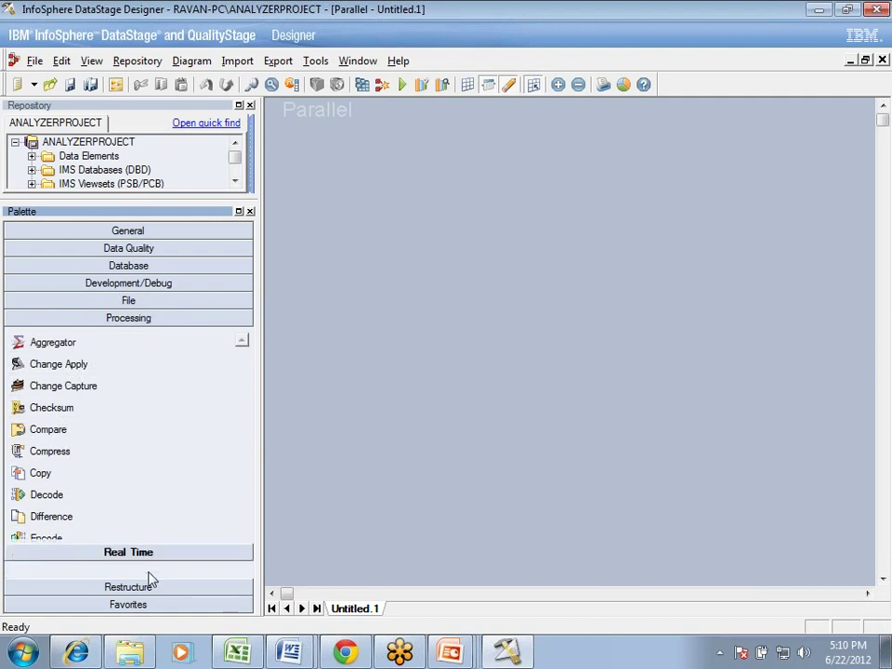
click(152, 588)
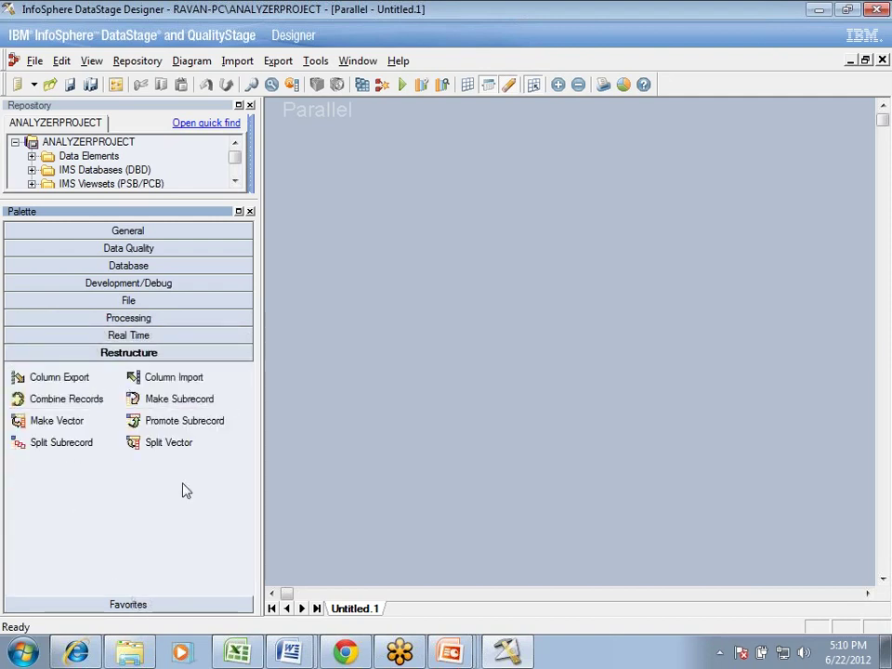
click(156, 605)
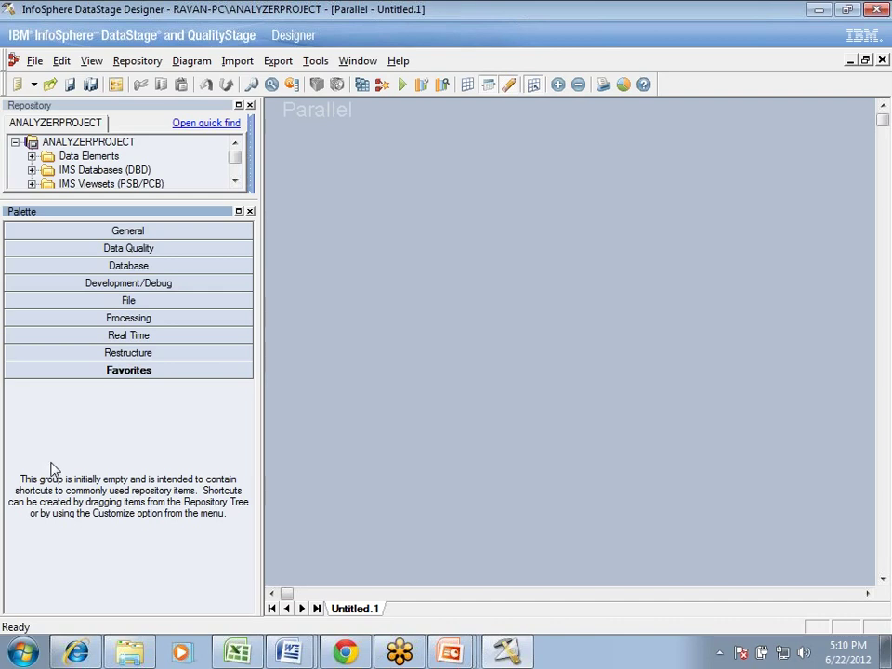
Step: Reopen the Data Quality palette group to show stages such as Investigate, MNS and SQA
click(103, 249)
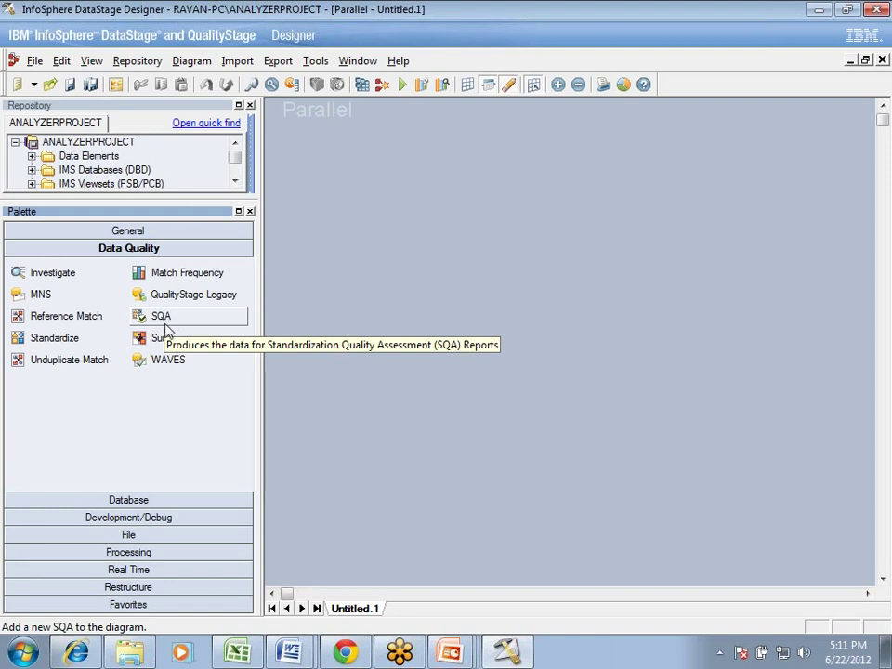
Step: Switch from Data Quality to the Database group and widen the palette to show stages in two columns
click(113, 249)
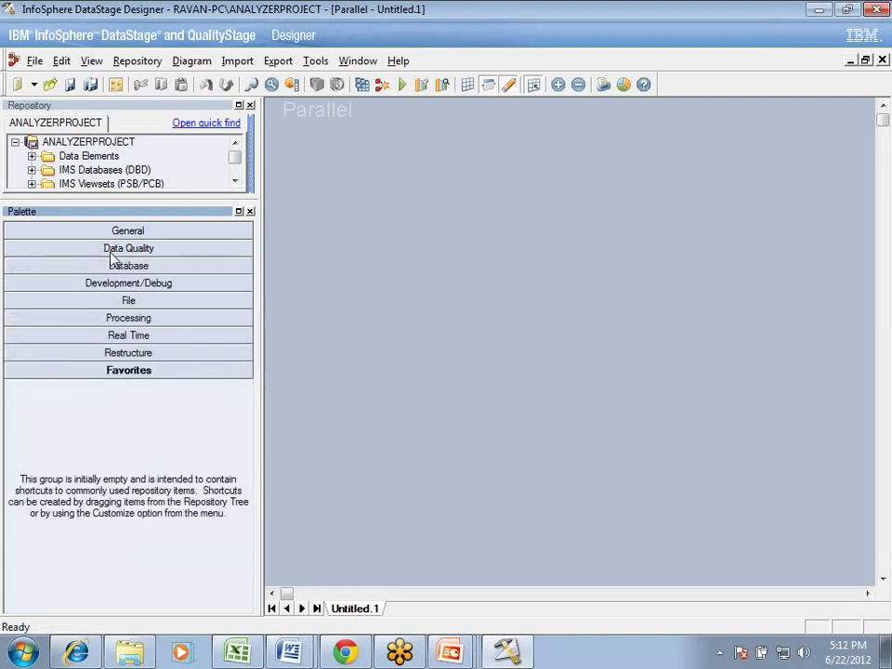
click(115, 265)
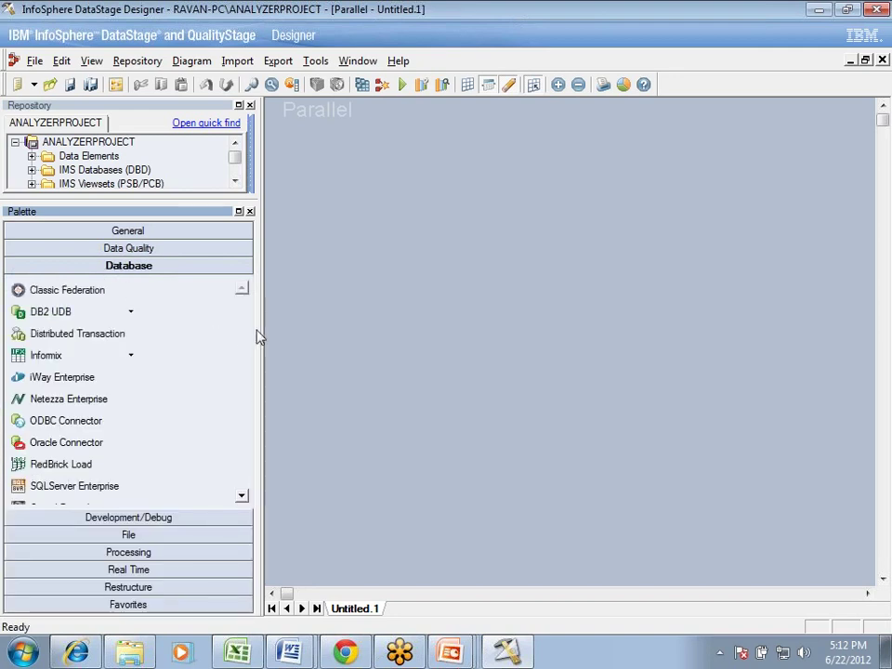
drag(262, 333, 354, 338)
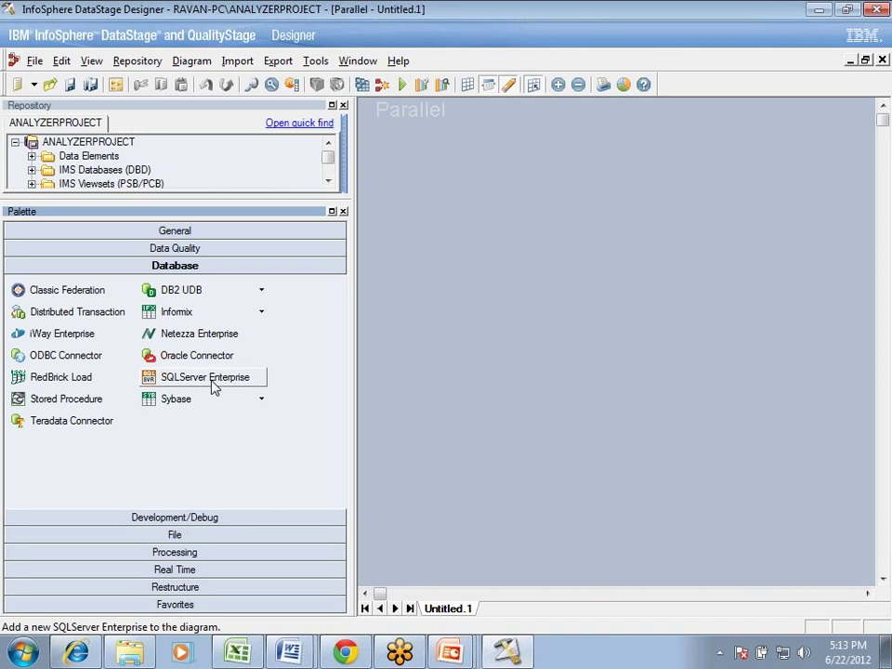
Step: Browse the Development/Debug and File groups, dismiss the USB speed notification, and open the Processing group
click(152, 266)
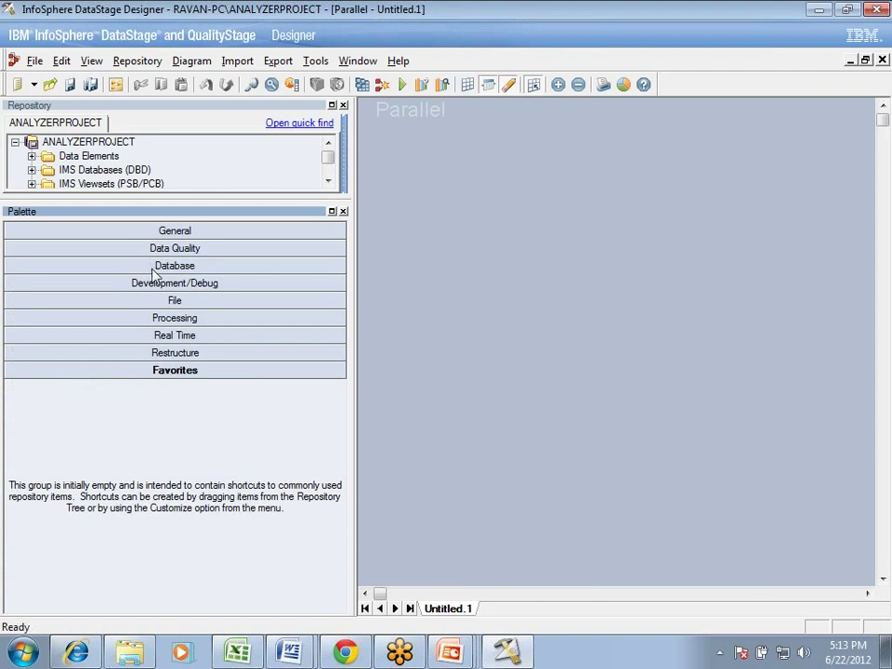
click(160, 290)
click(161, 288)
click(162, 303)
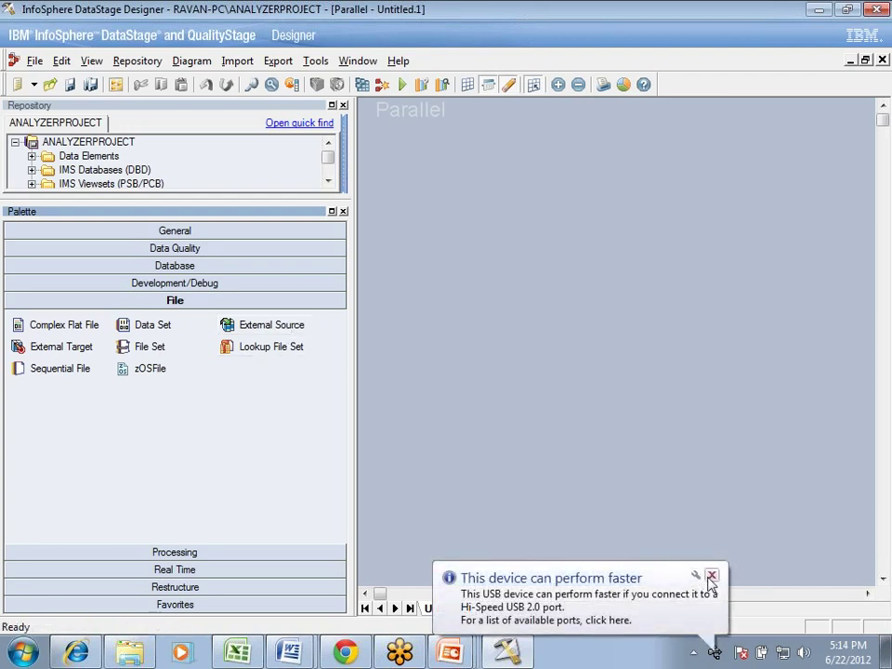
click(710, 575)
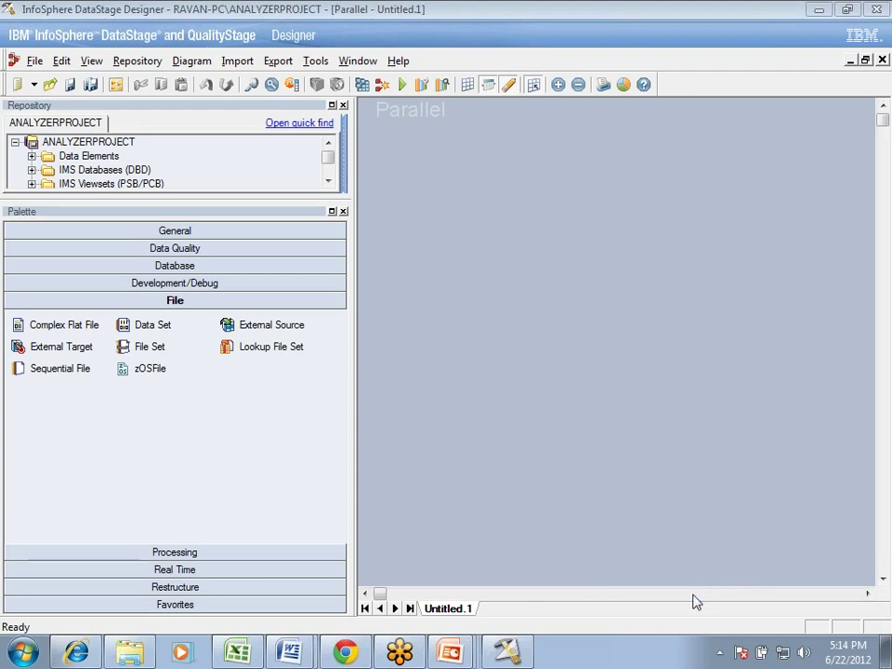
click(213, 554)
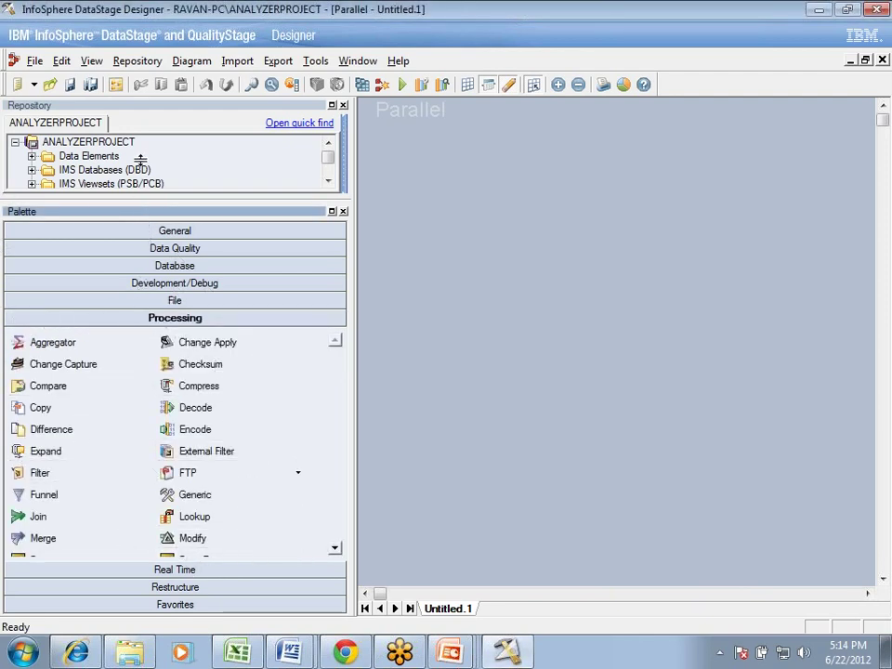
Step: Shrink the repository tree and scroll the Processing stages from Aggregator down to Wave Generator
drag(143, 197, 143, 151)
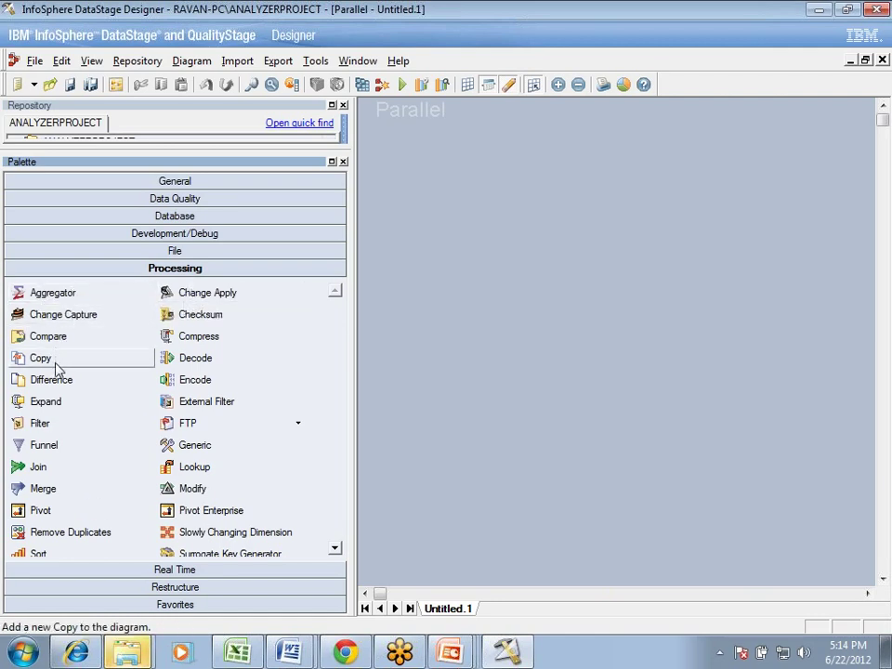
scroll(67, 386, down, 1)
scroll(68, 392, down, 1)
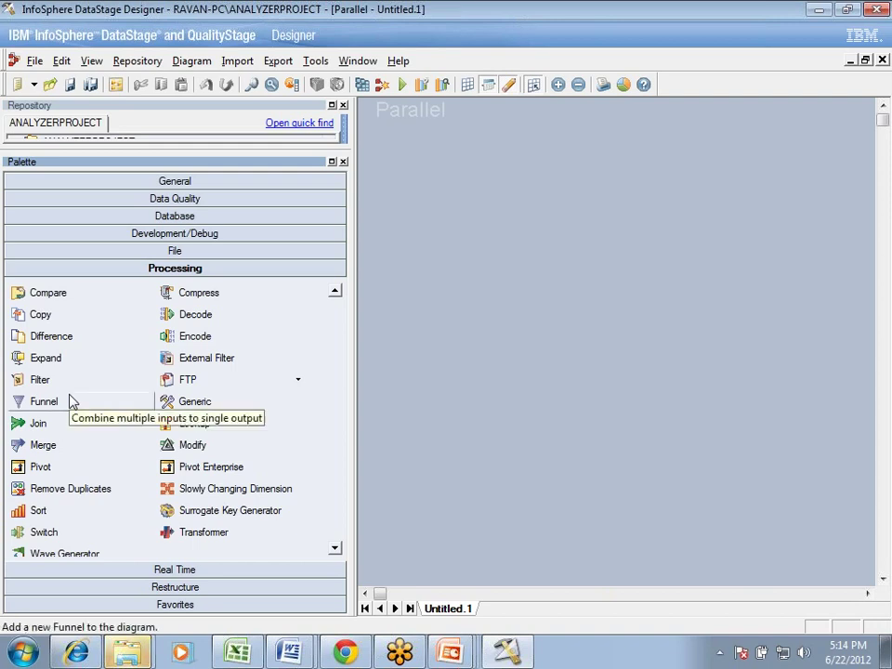
scroll(72, 402, down, 1)
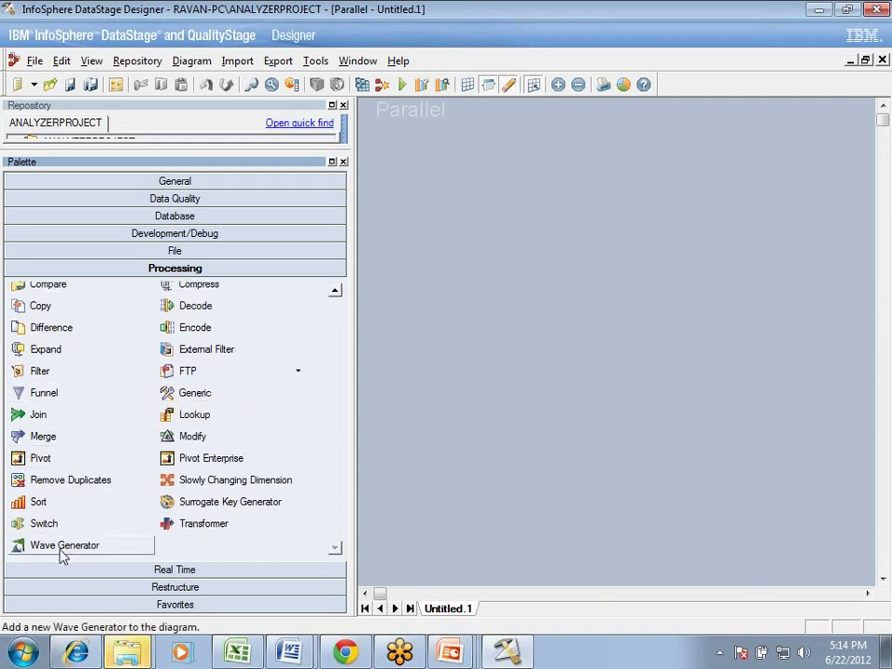
scroll(47, 530, up, 2)
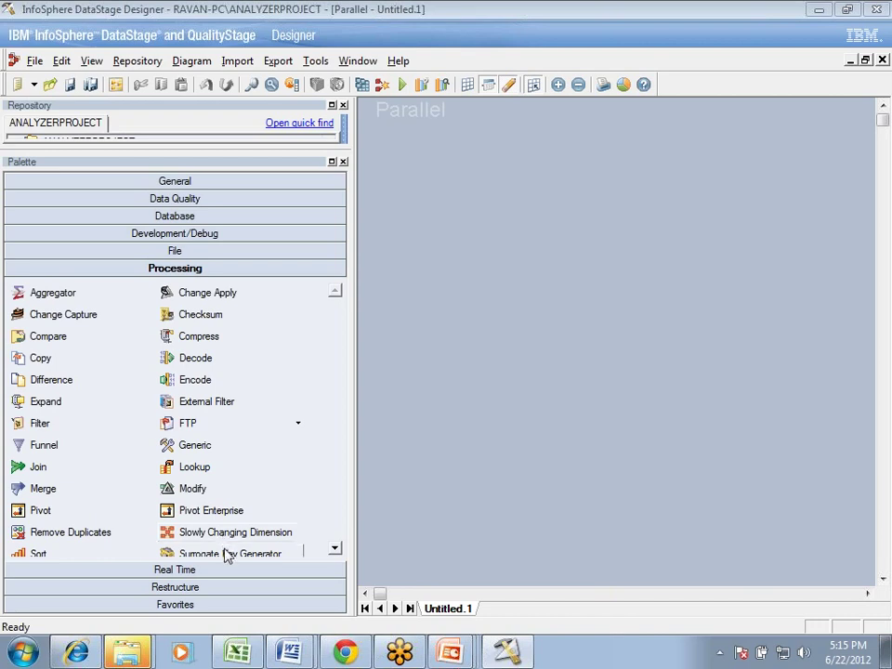
click(334, 550)
click(334, 549)
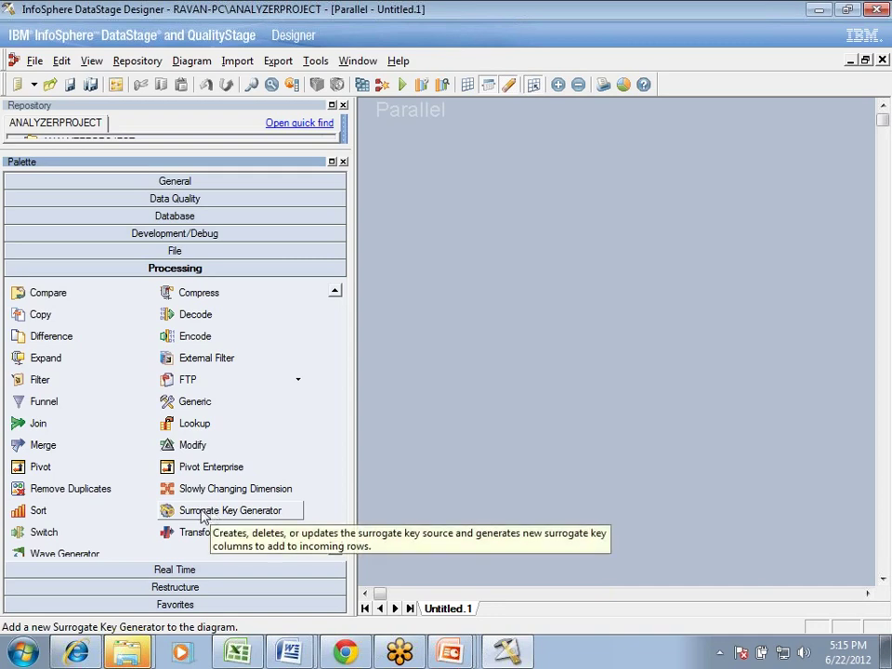
scroll(114, 528, down, 1)
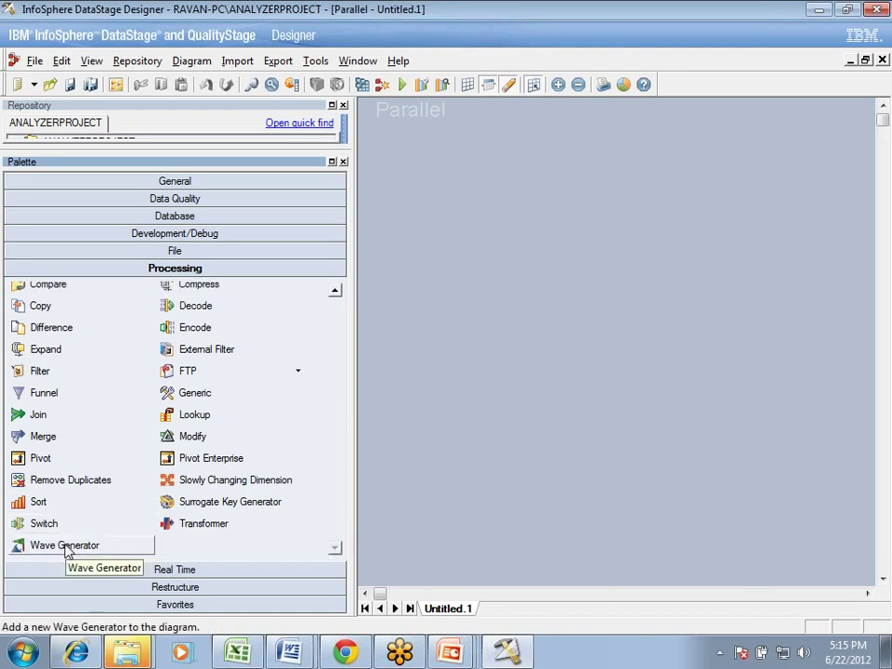
Step: Open the Real Time group to list stages like ISD Input, Java Client and XML Transformer
click(156, 571)
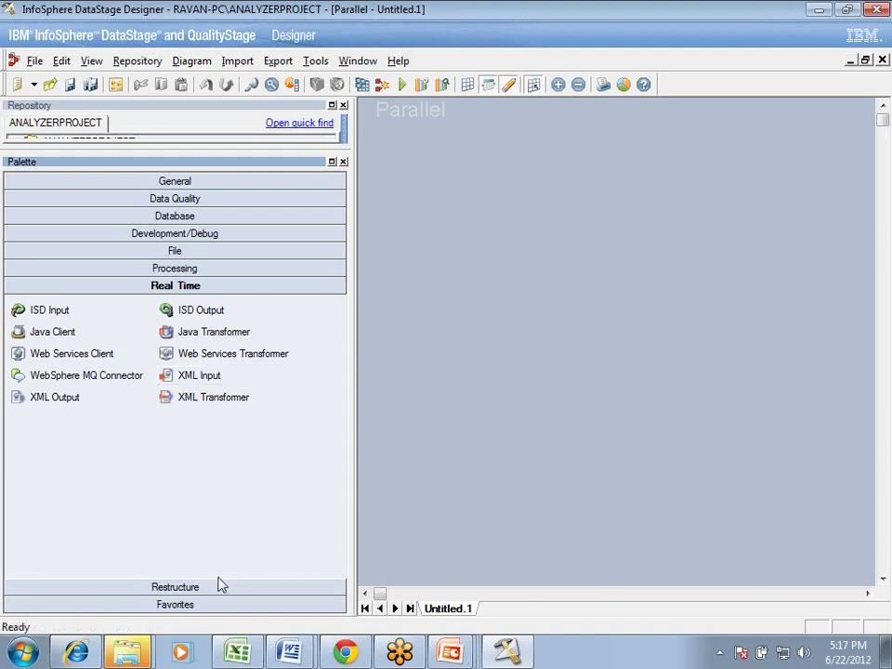
Step: Show the Restructure palette stages, widen the canvas, and enlarge the repository tree to reveal ANALYZERPROJECT folders
click(162, 588)
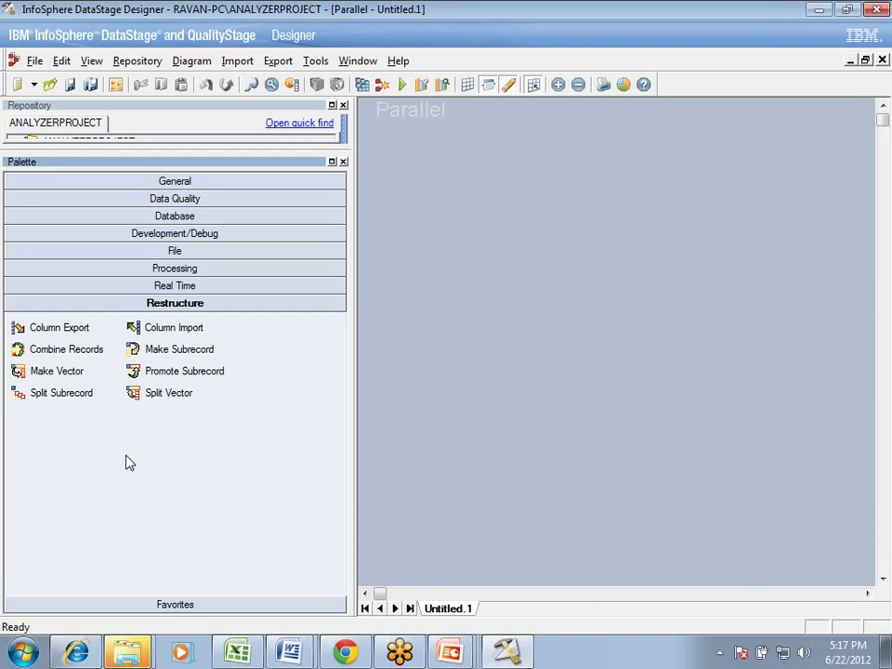
drag(353, 321, 245, 314)
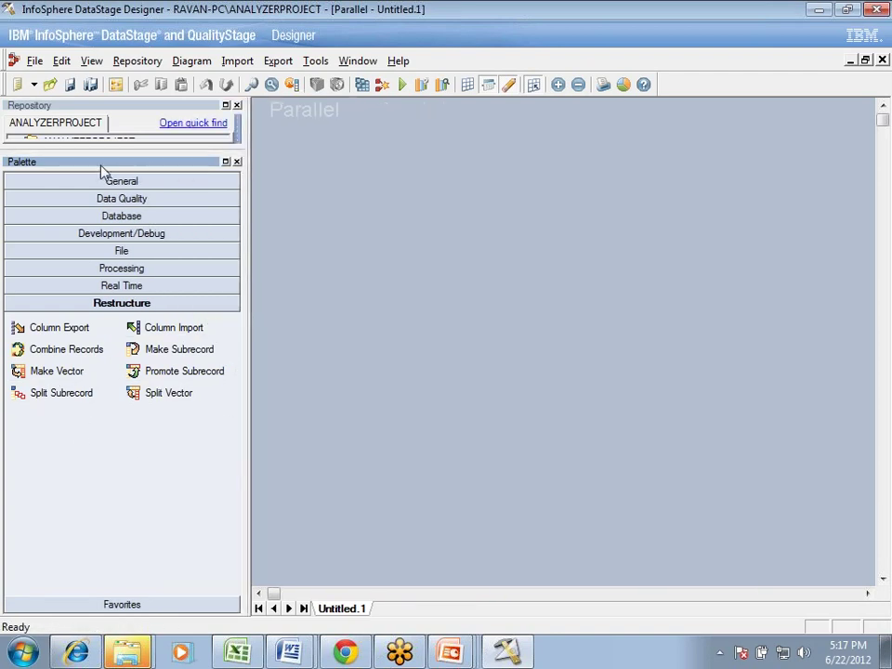
drag(97, 151, 59, 305)
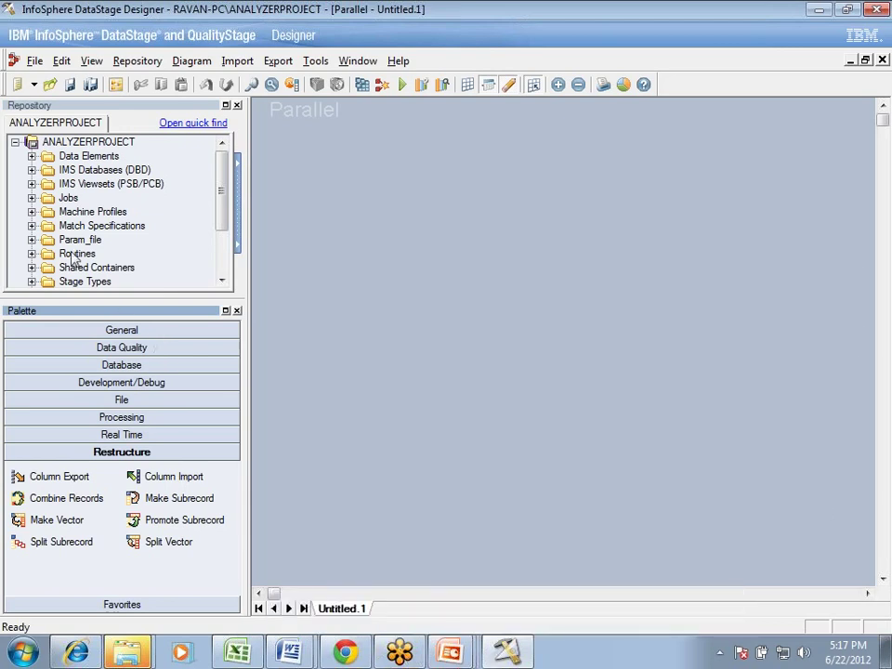
Step: Expand the Jobs folder and open the QS_MNS_JOB diagram
click(32, 198)
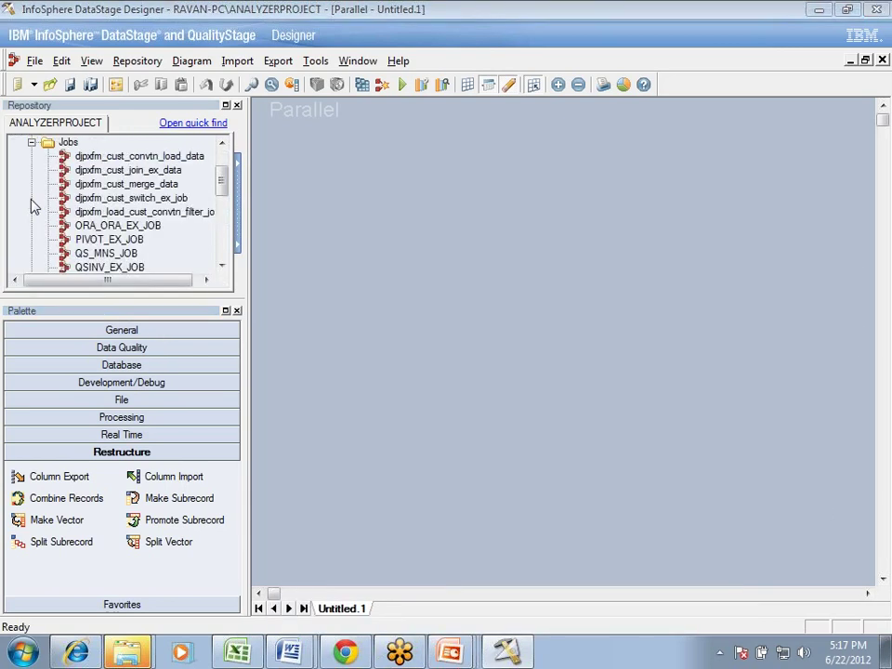
mouse_move(32, 206)
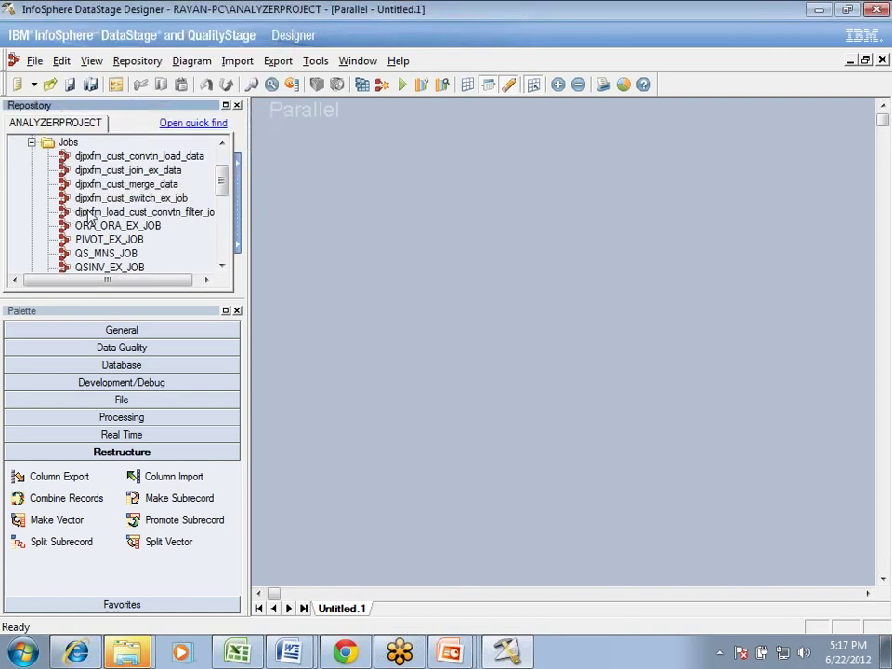
mouse_move(106, 215)
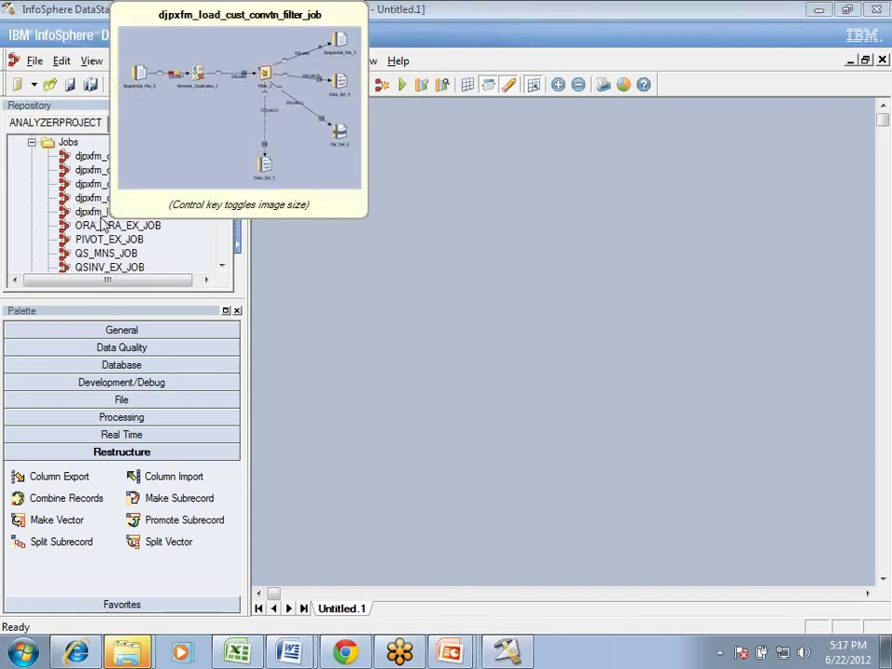
click(119, 254)
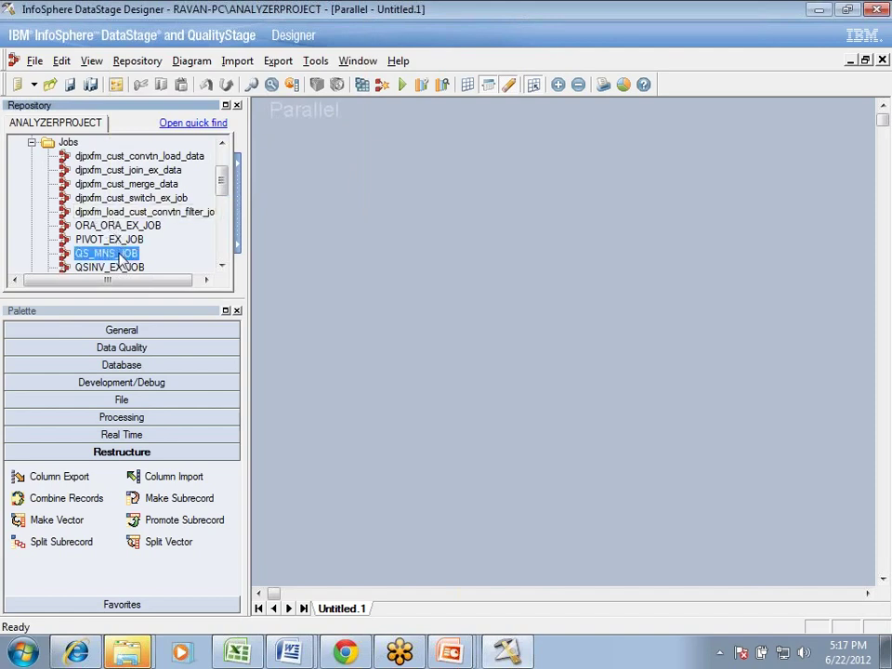
double_click(119, 254)
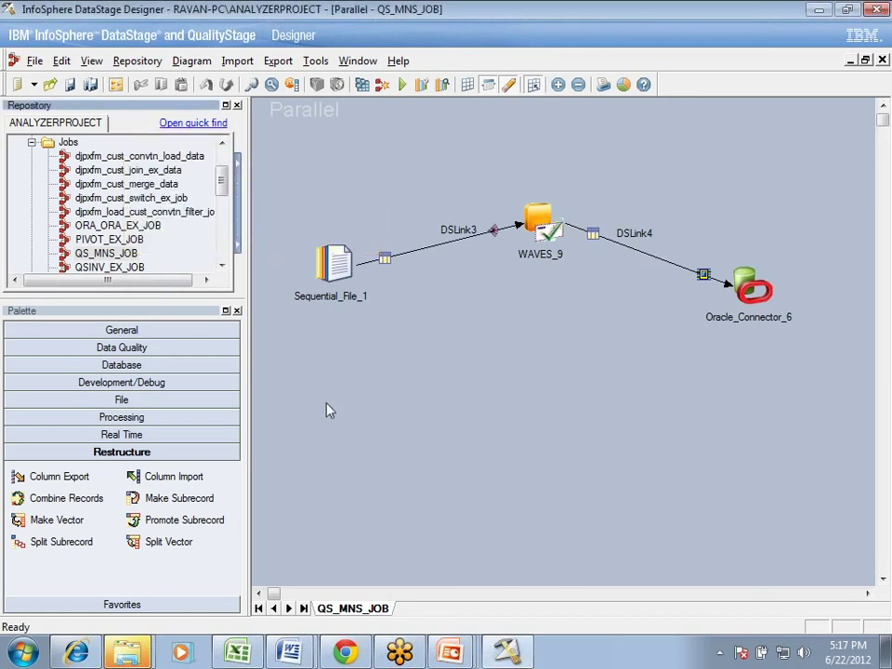
Step: Scroll the repository tree down and select QSSTAN_JOB
click(221, 265)
click(222, 265)
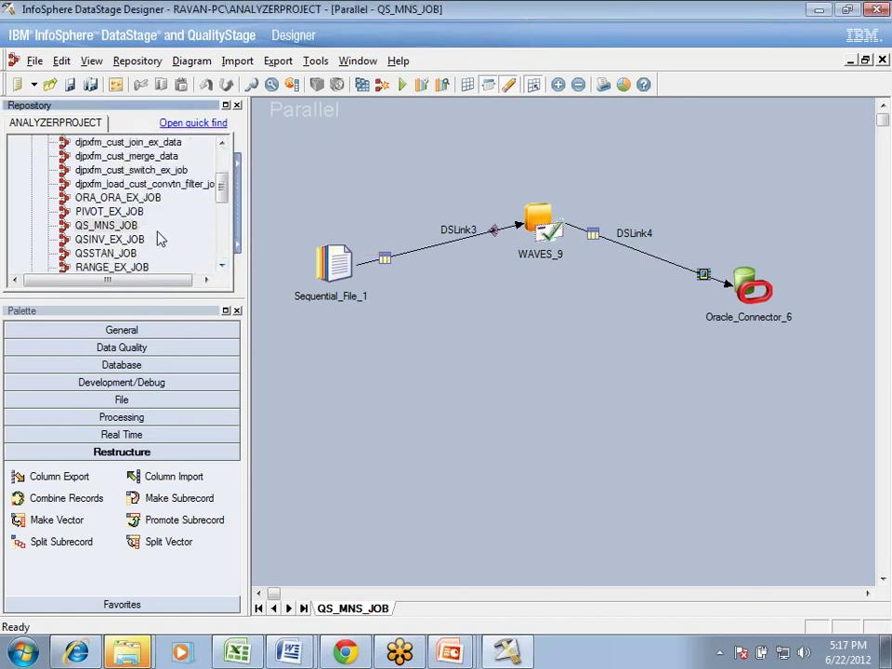
click(221, 266)
click(221, 266)
click(221, 266)
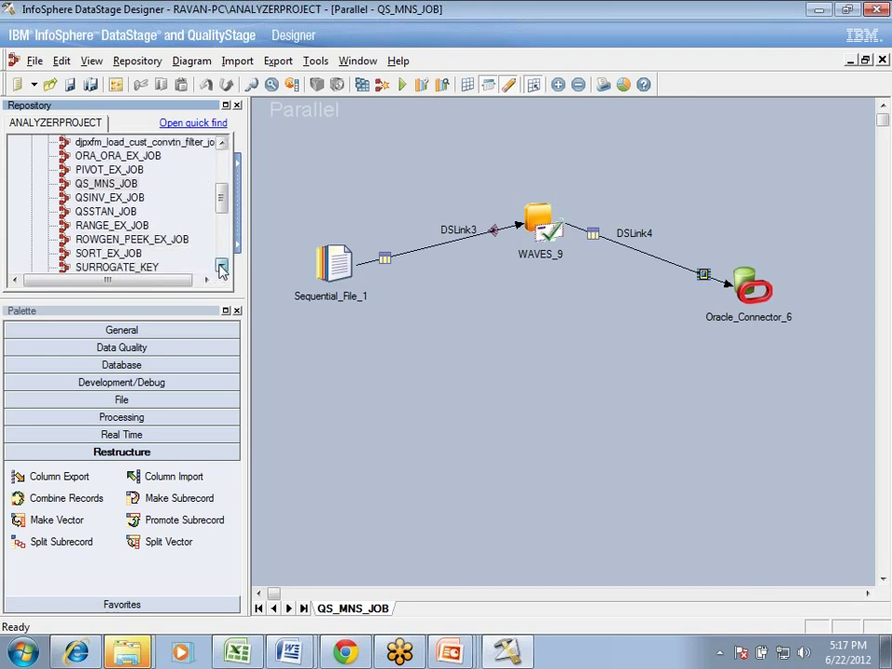
click(221, 266)
click(221, 266)
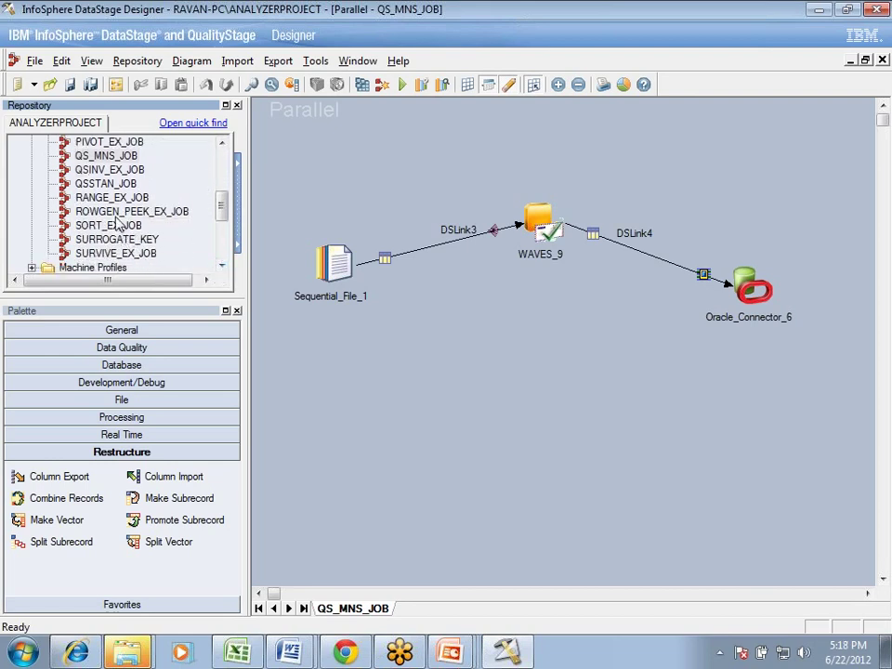
click(104, 185)
Step: Open QSINV_EX_JOB and hide the Repository and Palette panels so its diagram fills the window
double_click(104, 184)
double_click(110, 170)
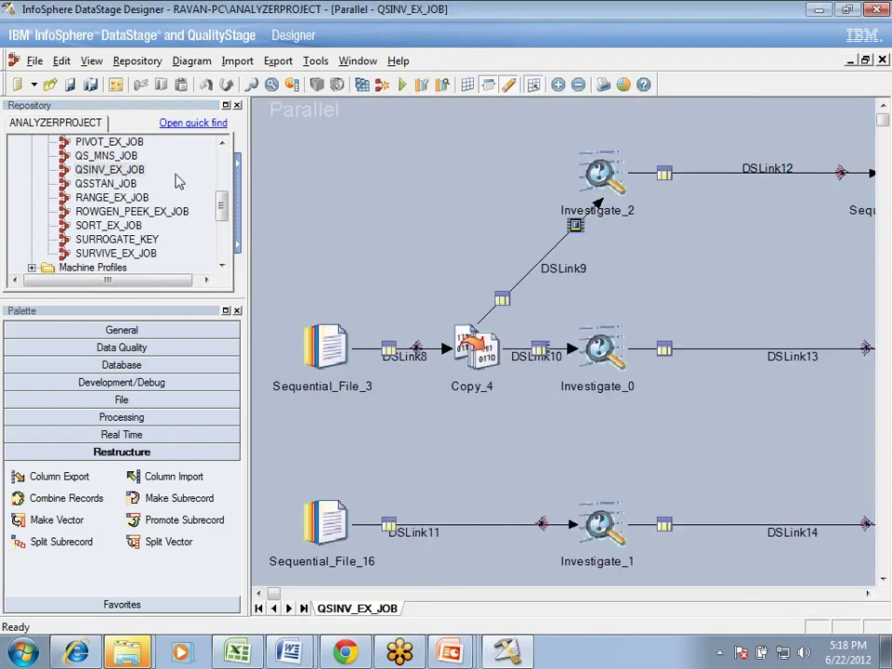
click(236, 105)
click(237, 105)
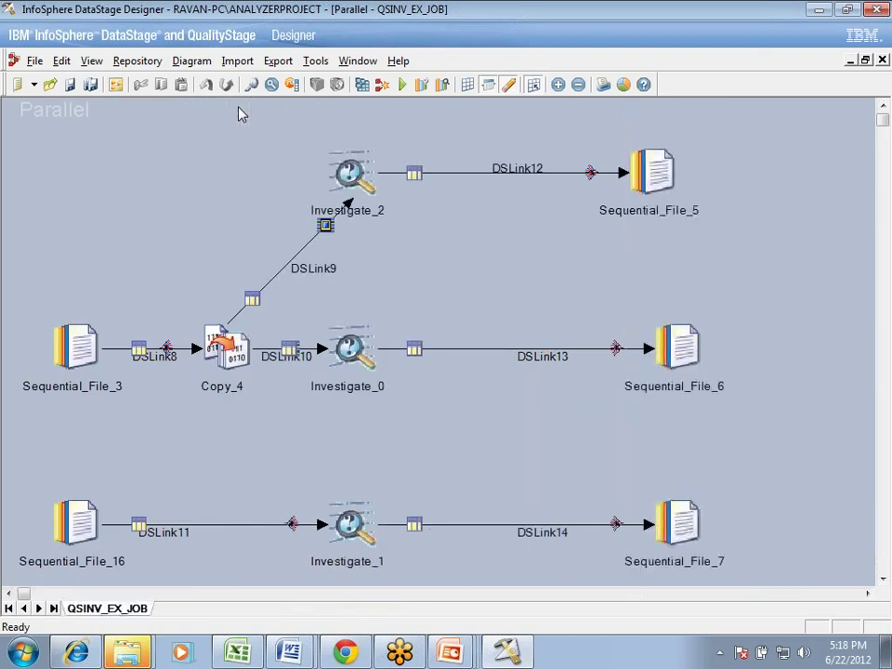
Step: Select stages in the QSINV_EX_JOB diagram, ending with Sequential_File_3 and Sequential_File_16
drag(765, 151, 34, 610)
click(145, 291)
click(882, 577)
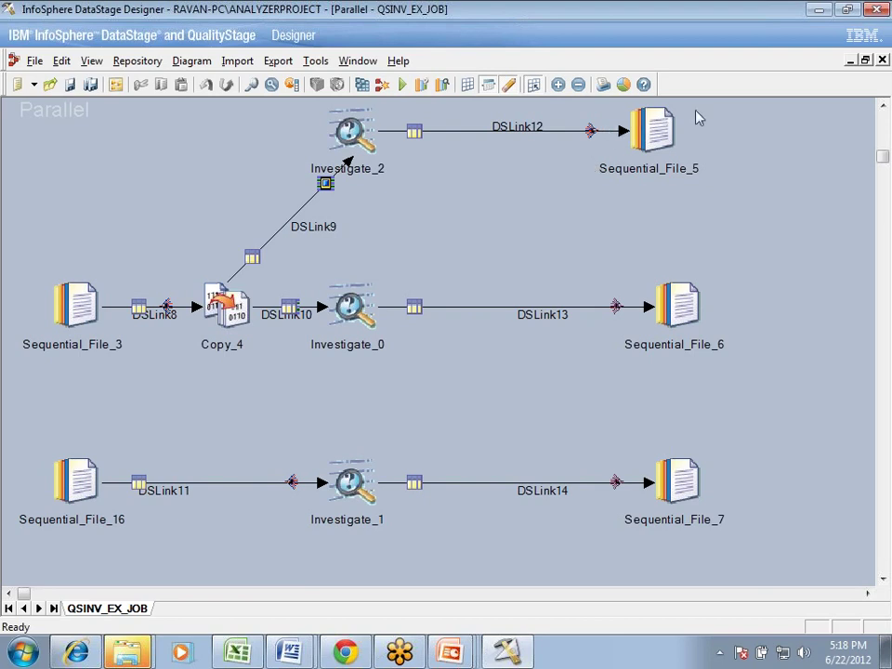
drag(715, 118, 610, 551)
drag(122, 206, 61, 561)
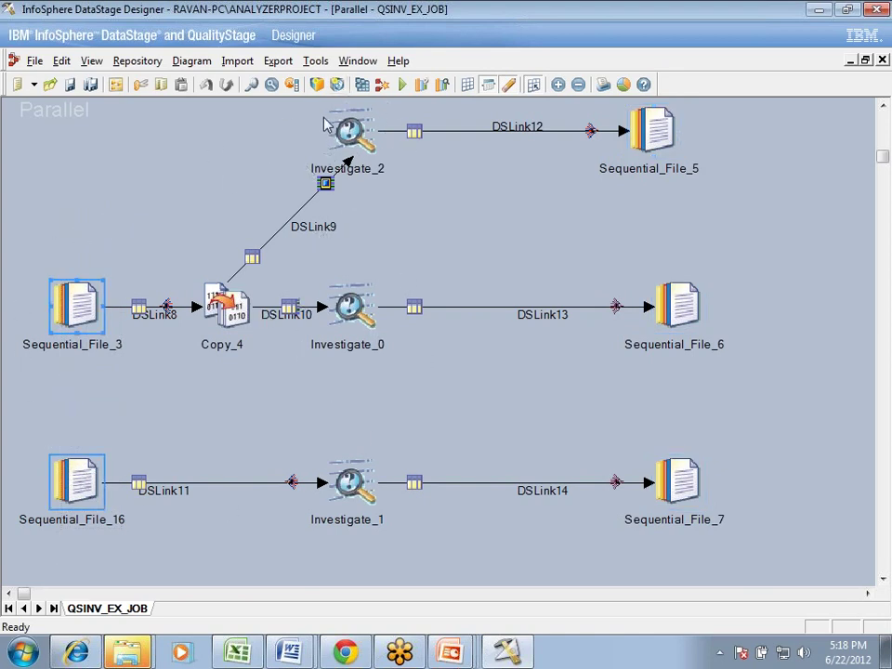
Step: Compile QSINV_EX_JOB, run it with default options, and dismiss the compilation result
click(363, 86)
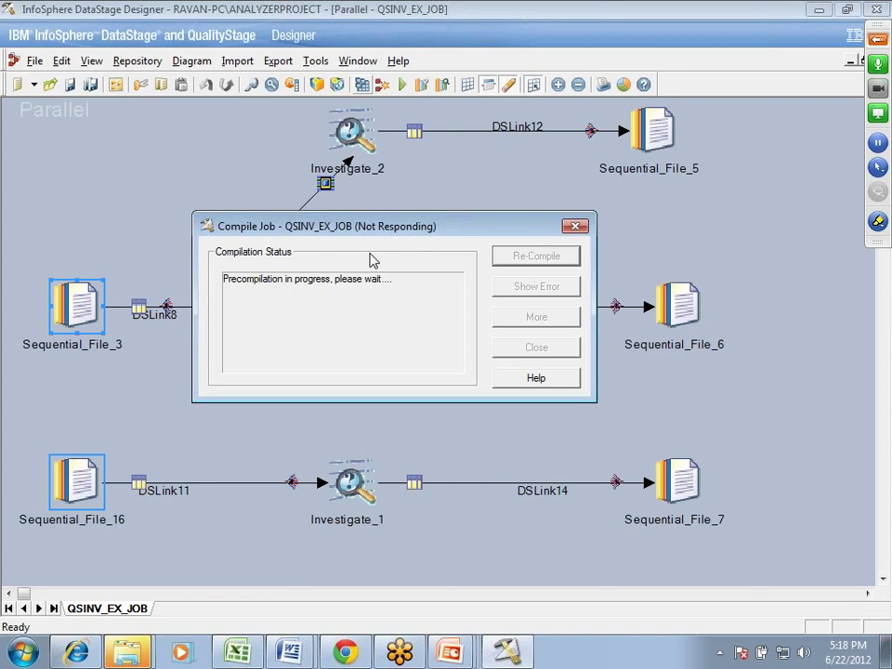
click(401, 84)
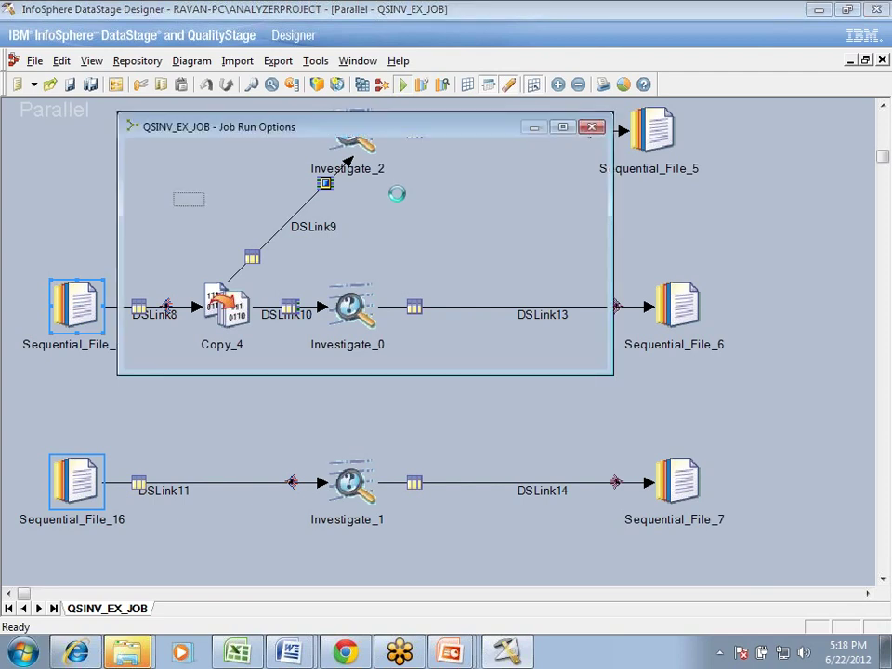
click(275, 354)
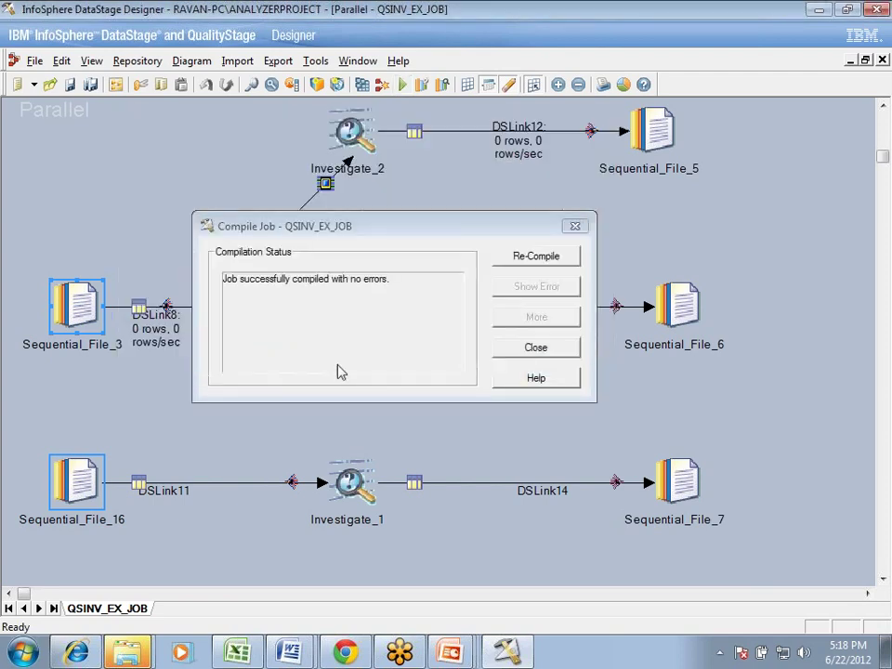
click(535, 348)
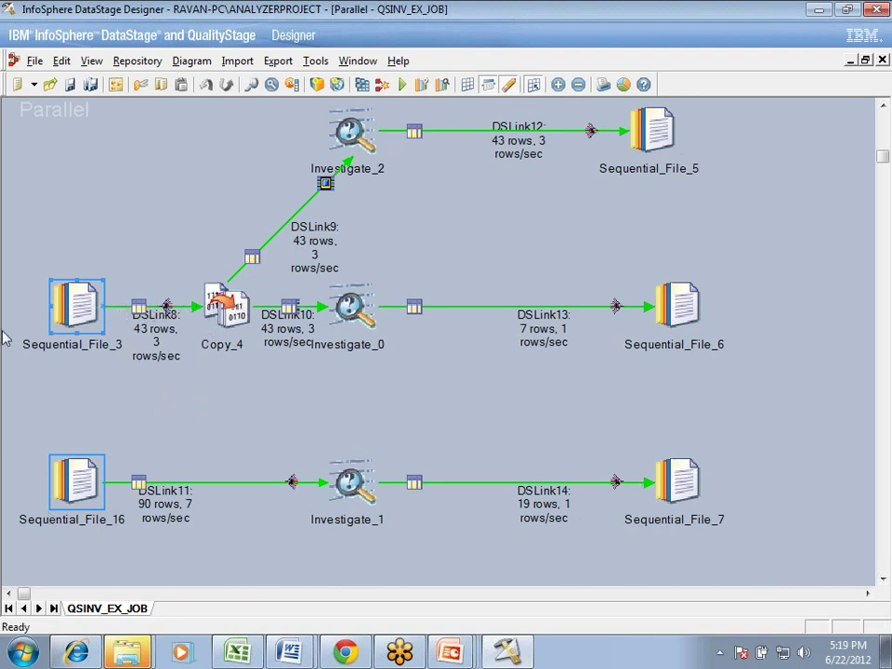
Step: Select all stages in the diagram with Ctrl+A, then clear and rubber-band select again
drag(760, 113, 742, 234)
key(ctrl+a)
click(154, 260)
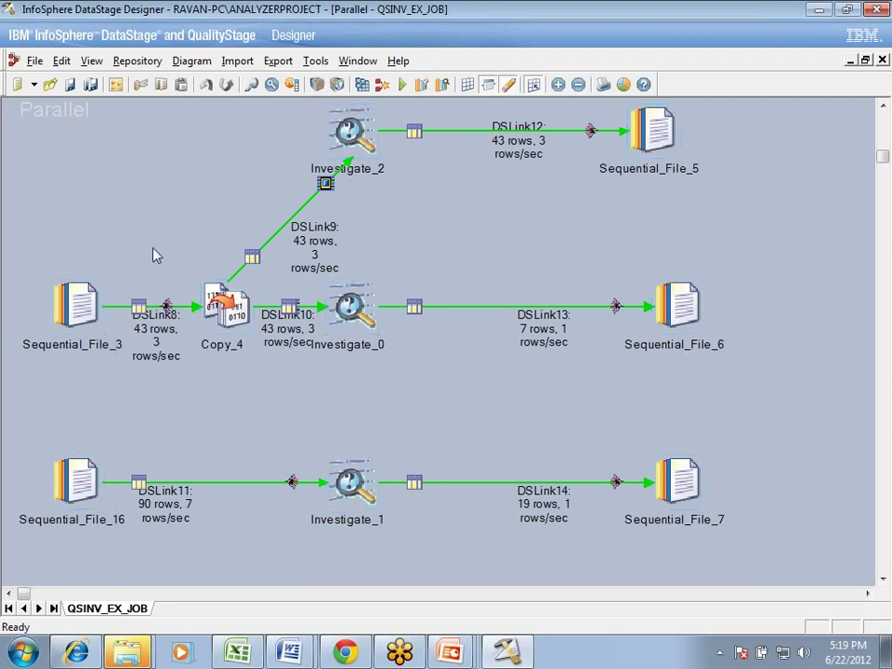
drag(764, 125, 272, 398)
click(290, 653)
scroll(198, 335, up, 6)
scroll(195, 351, up, 4)
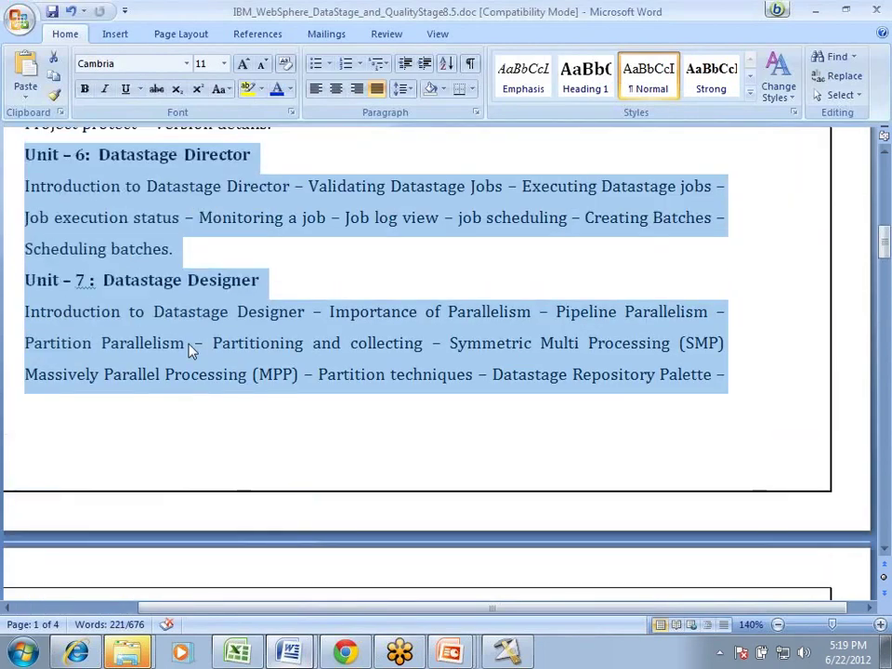
scroll(195, 344, down, 6)
scroll(194, 339, down, 5)
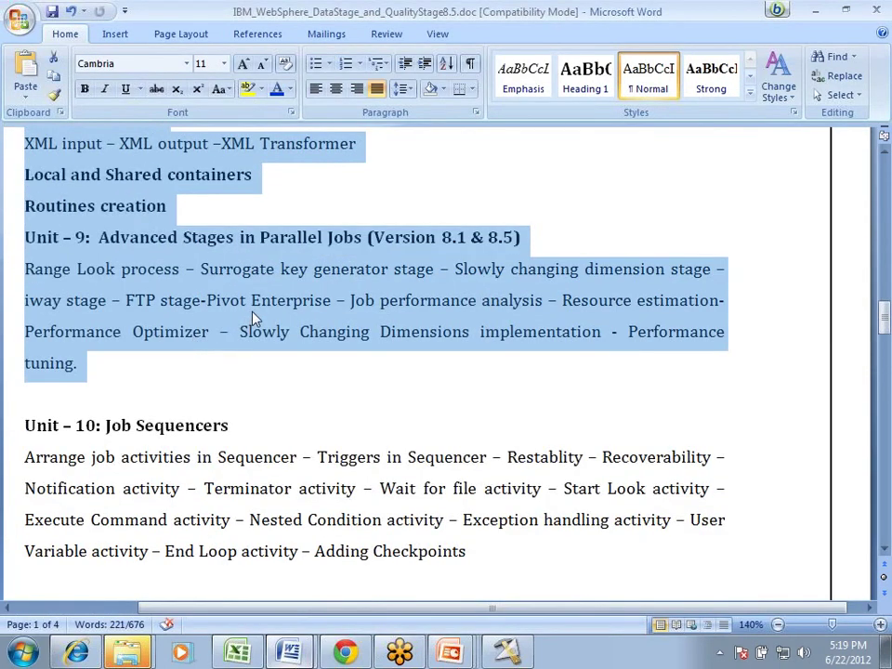
click(823, 10)
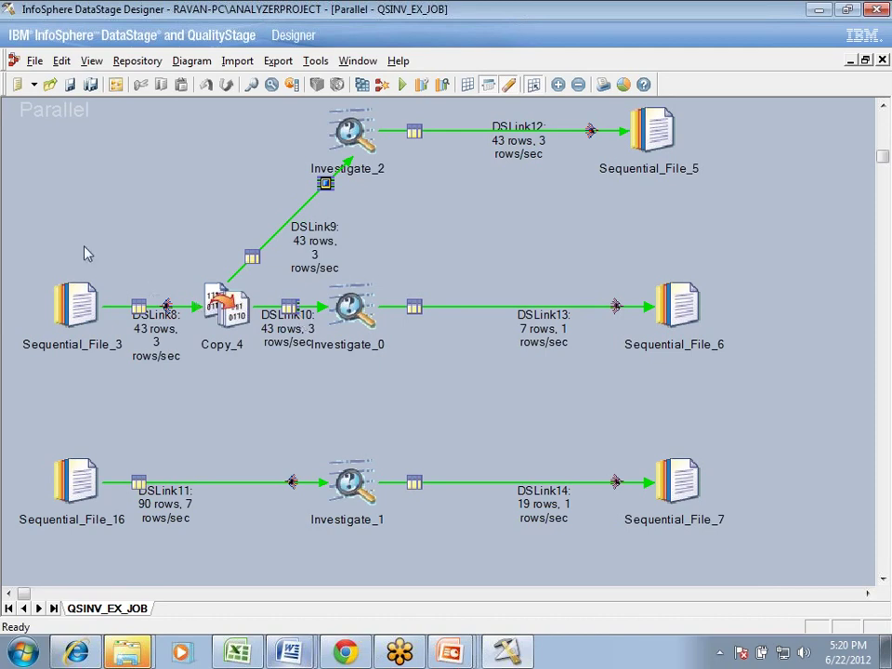
Step: Show the Palette and Repository panels again from the View menu
click(93, 61)
click(117, 116)
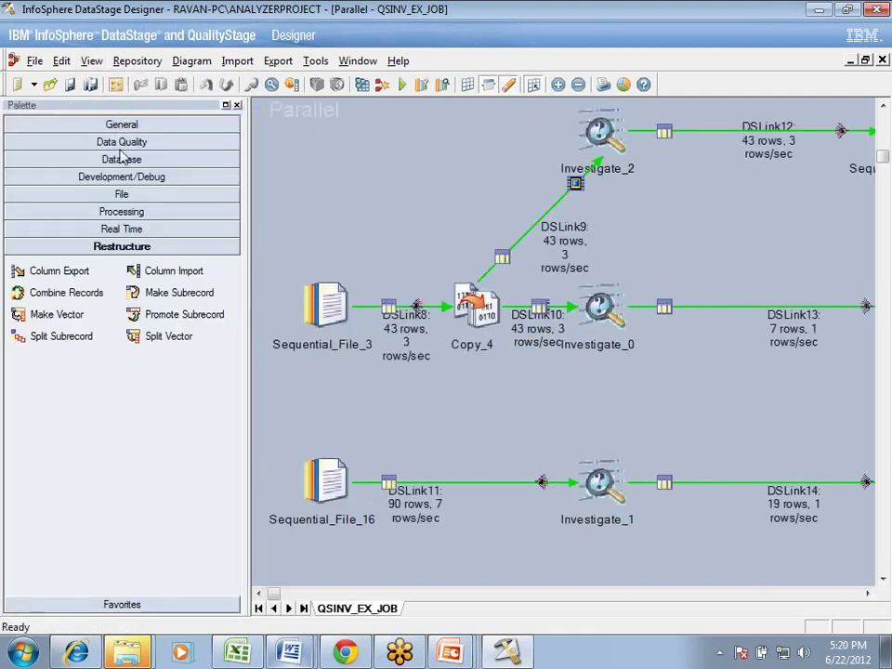
click(91, 60)
click(114, 130)
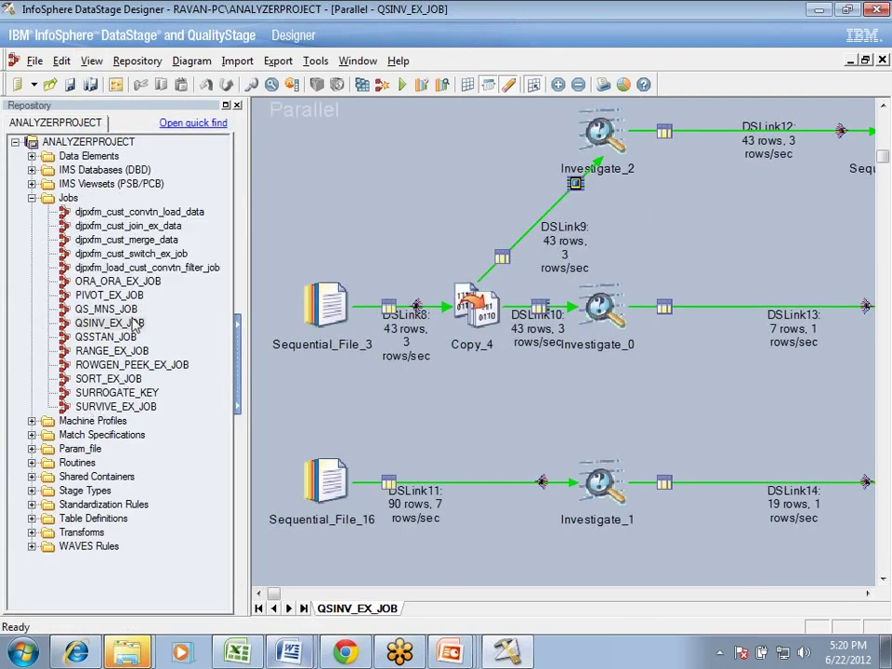
Step: Open ORA_ORA_EX_JOB, then djpxfm_cust_convtn_load_data, then djpxfm_cust_merge_data from the repository
mouse_move(136, 323)
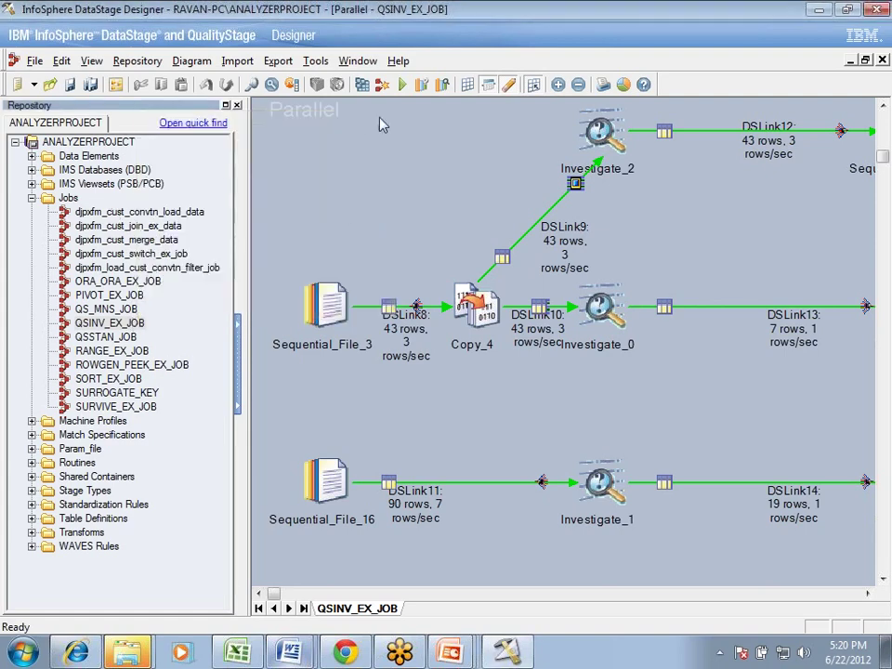
click(110, 281)
double_click(110, 281)
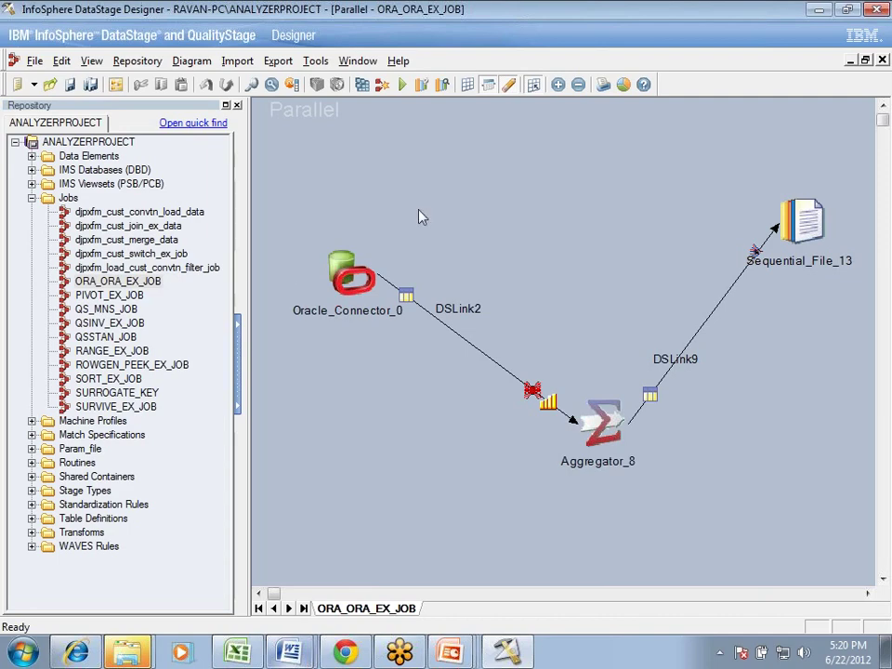
double_click(112, 212)
click(112, 239)
double_click(111, 239)
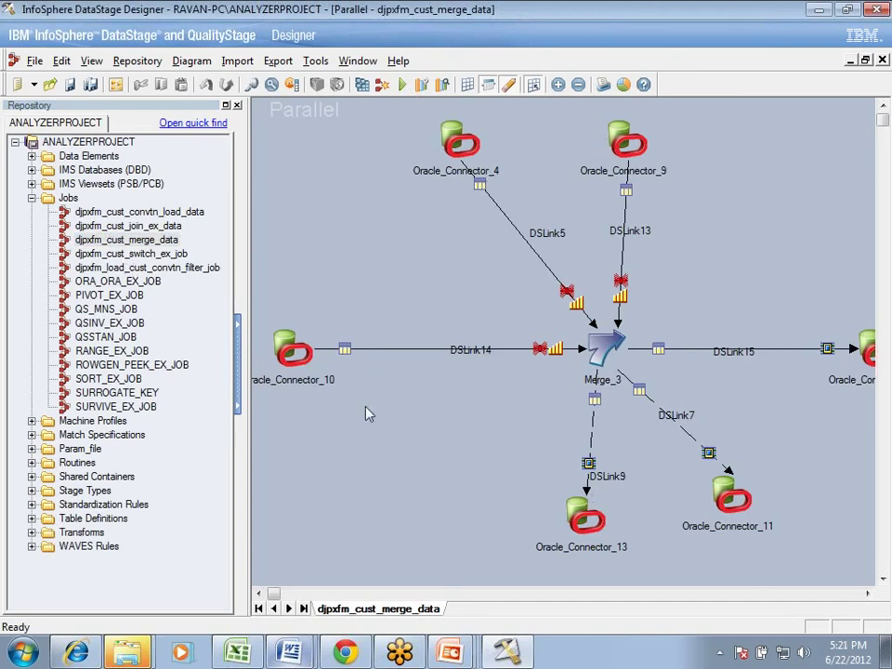
Step: Narrow the repository and select groups of stages, including Merge_3 and Oracle_Connector_11, 12, 13
drag(238, 157, 115, 168)
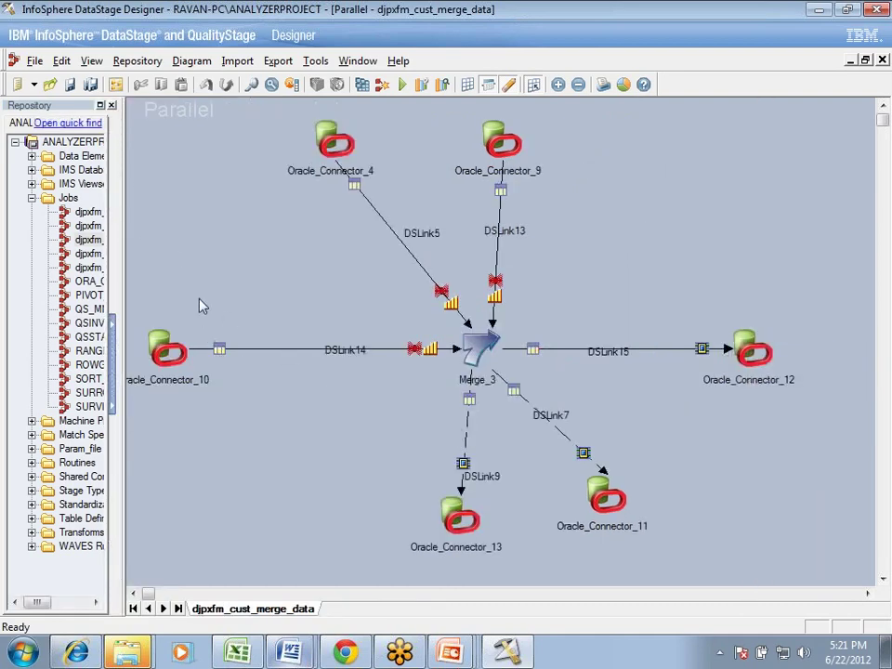
drag(573, 120, 146, 351)
click(223, 462)
drag(864, 298, 529, 544)
drag(525, 503, 347, 542)
click(487, 507)
drag(545, 385, 324, 547)
click(325, 548)
Step: Compile djpxfm_cust_merge_data, run it with default limits, and dismiss the compilation result
click(361, 84)
click(403, 85)
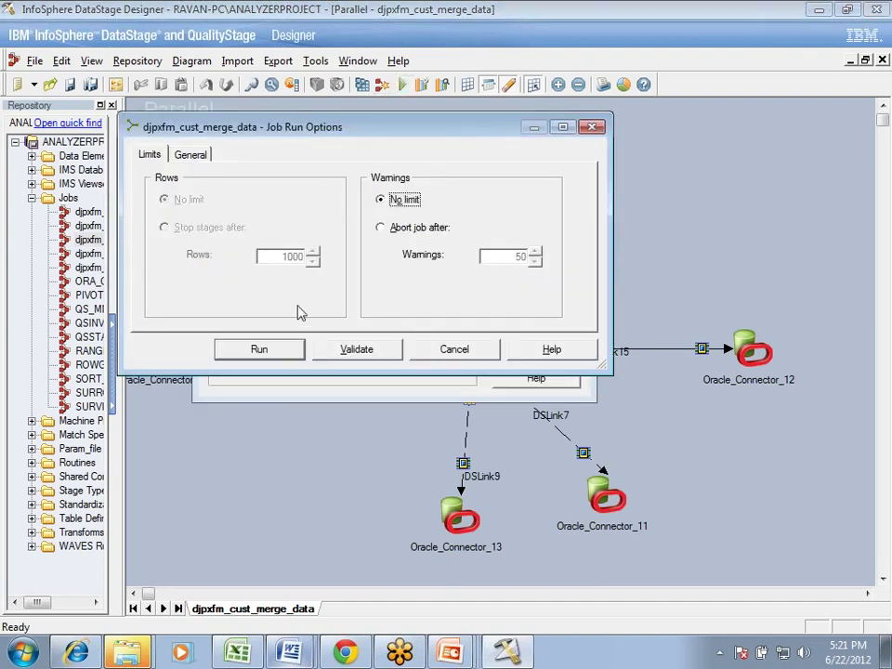
click(243, 349)
click(517, 348)
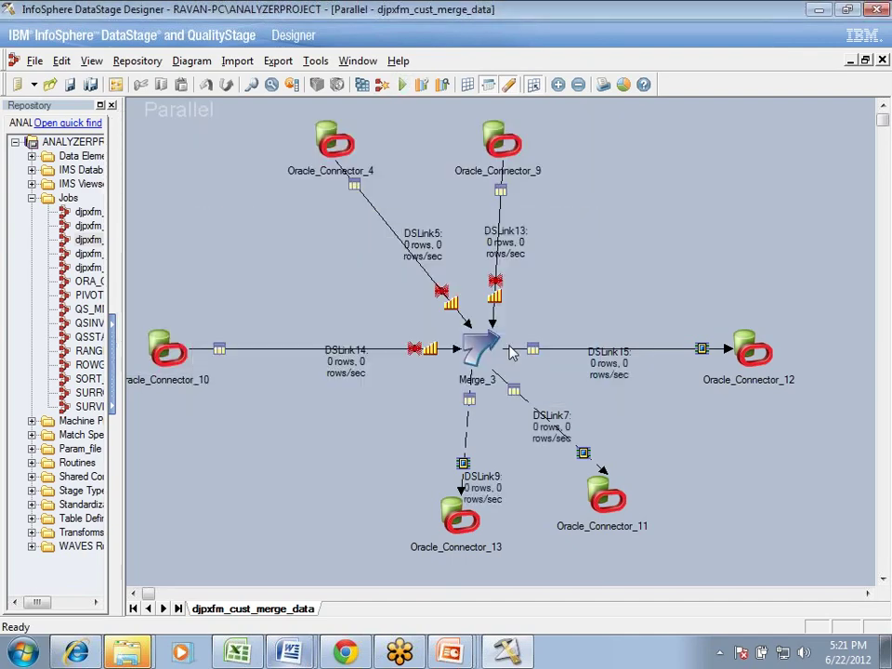
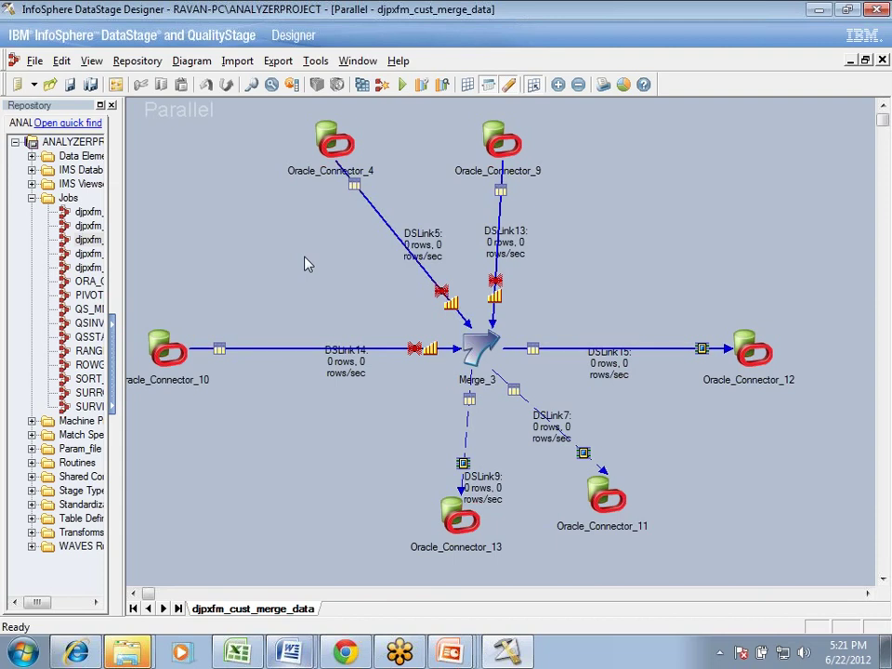
Step: Launch DataStage Director from the Designer's Tools menu to check job runs
click(316, 62)
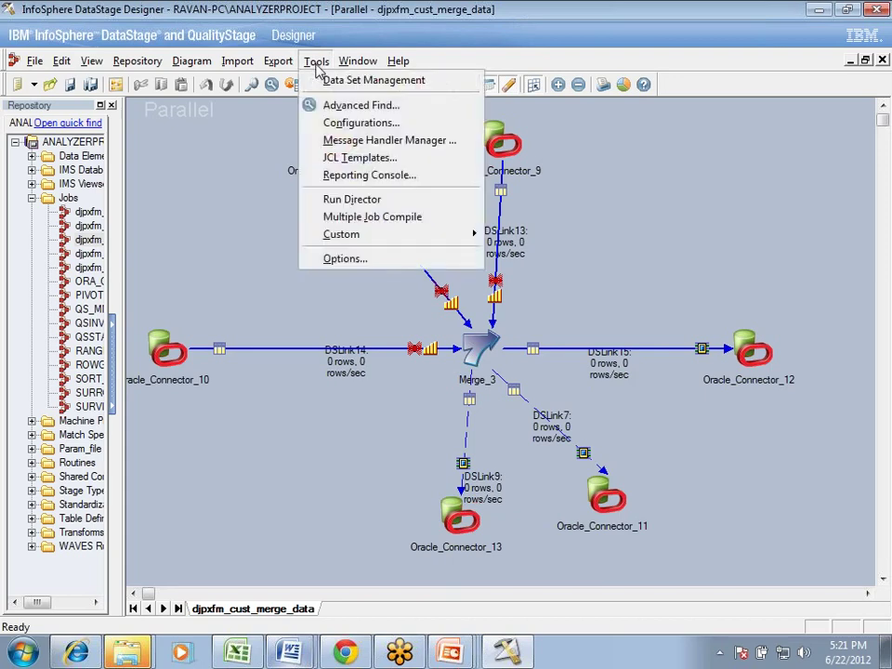
click(329, 123)
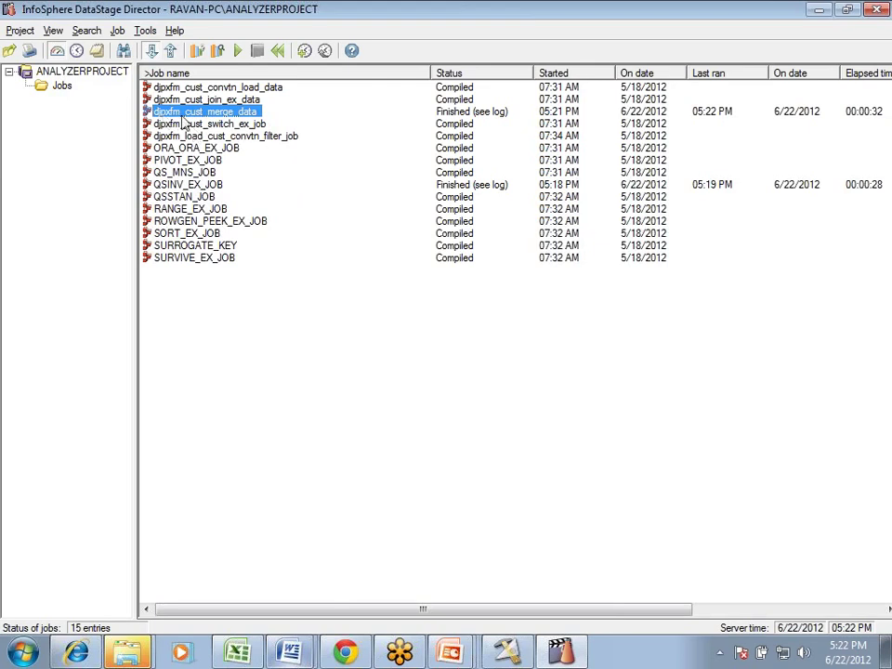
Step: Read the djpxfm_cust_merge_data run log, then return to Designer with a wider Repository panel
mouse_move(205, 125)
double_click(249, 115)
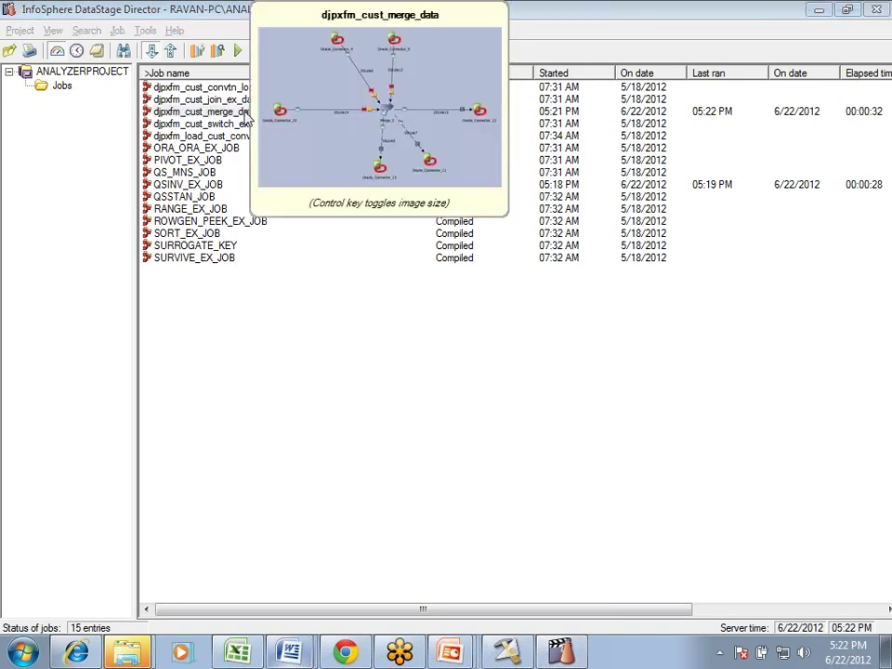
right_click(212, 119)
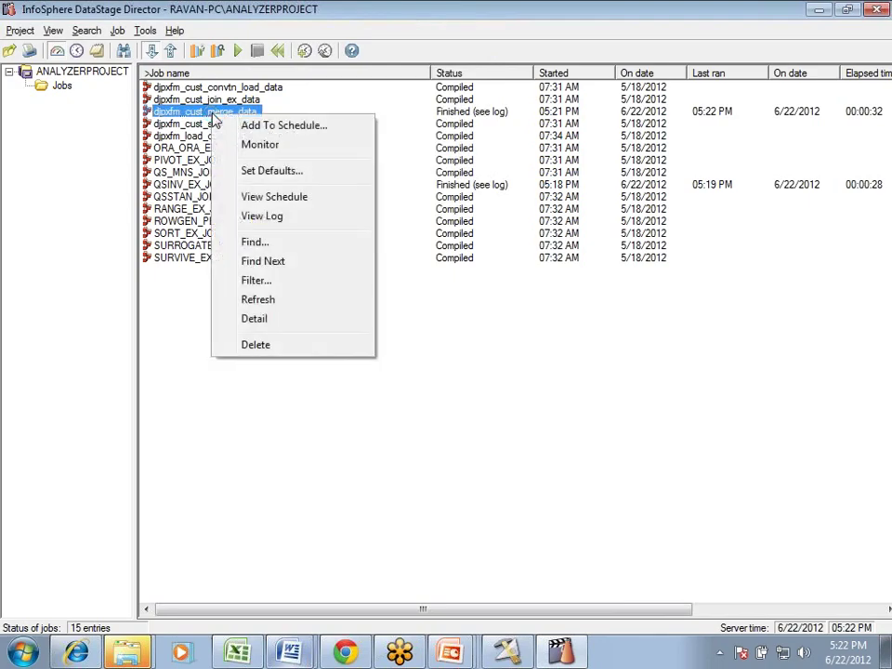
click(249, 216)
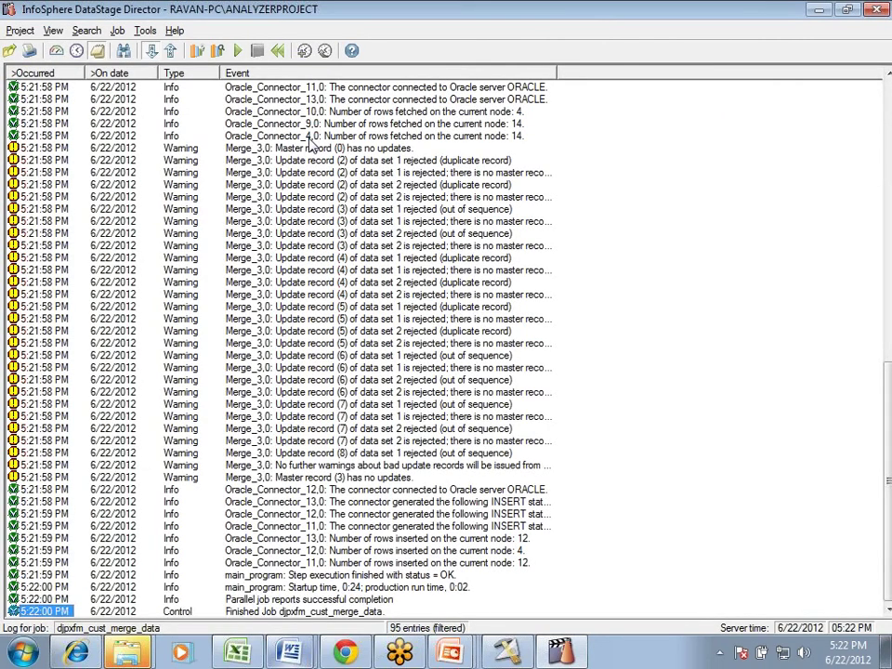
scroll(309, 320, up, 6)
scroll(312, 322, up, 11)
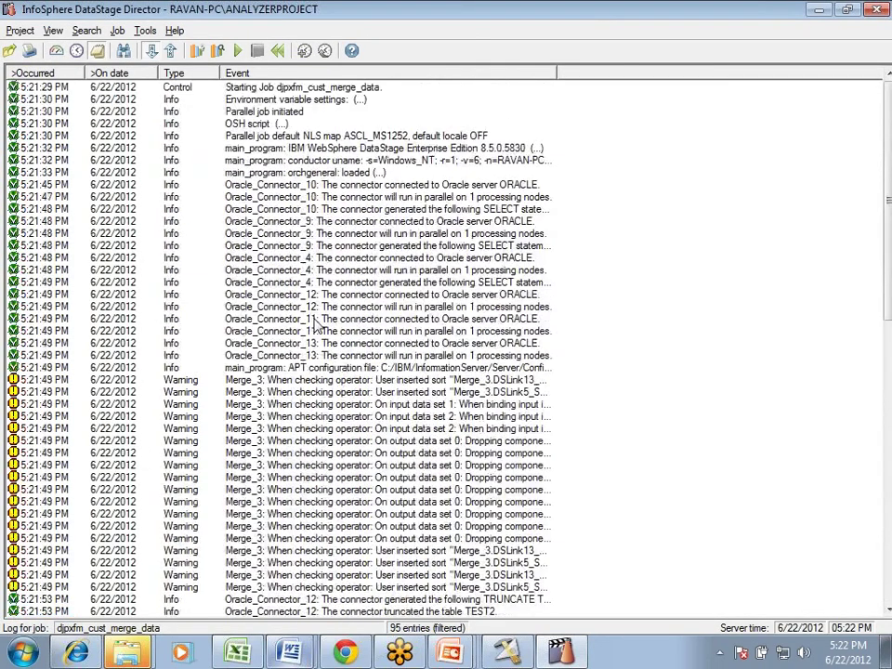
scroll(316, 325, down, 17)
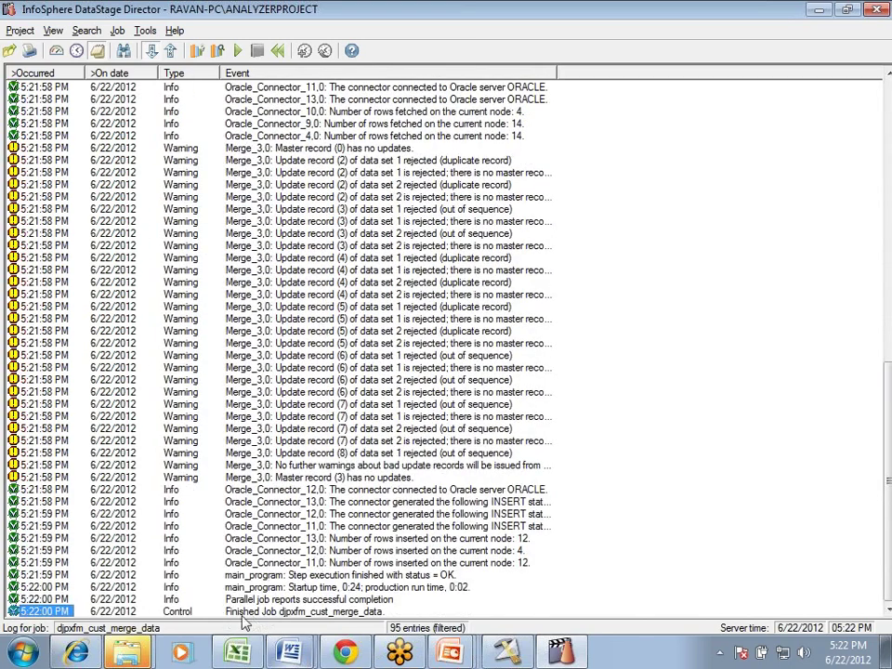
click(506, 653)
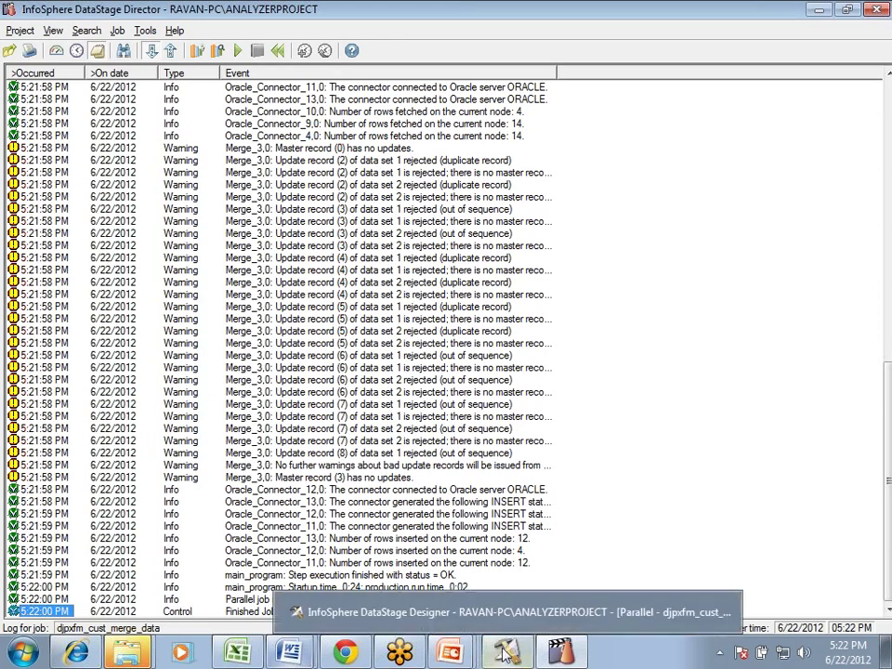
drag(125, 193, 286, 216)
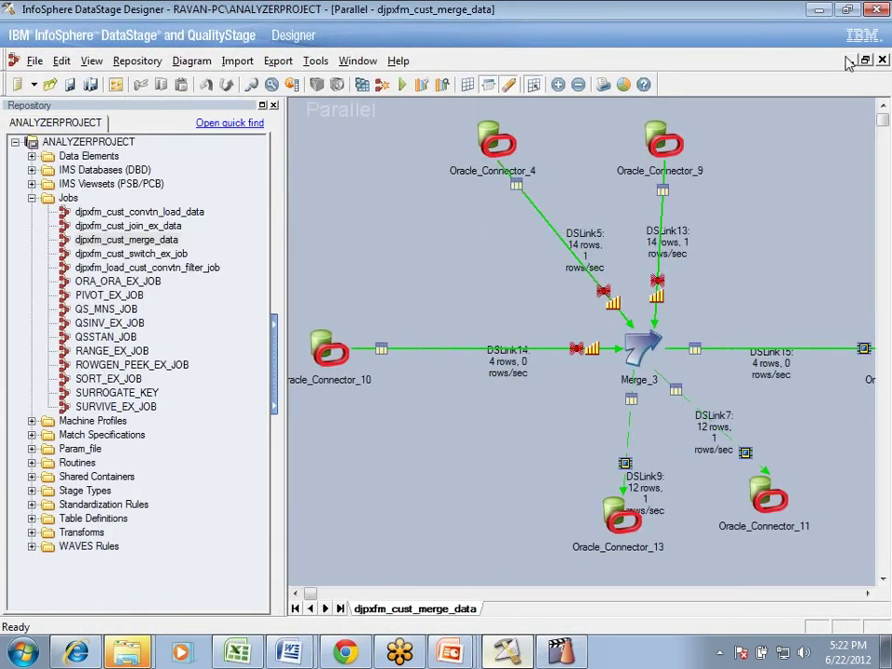
Step: Maximize djpxfm_cust_convtn_load_data, narrow the Repository panel, and compile the job
click(849, 60)
double_click(506, 113)
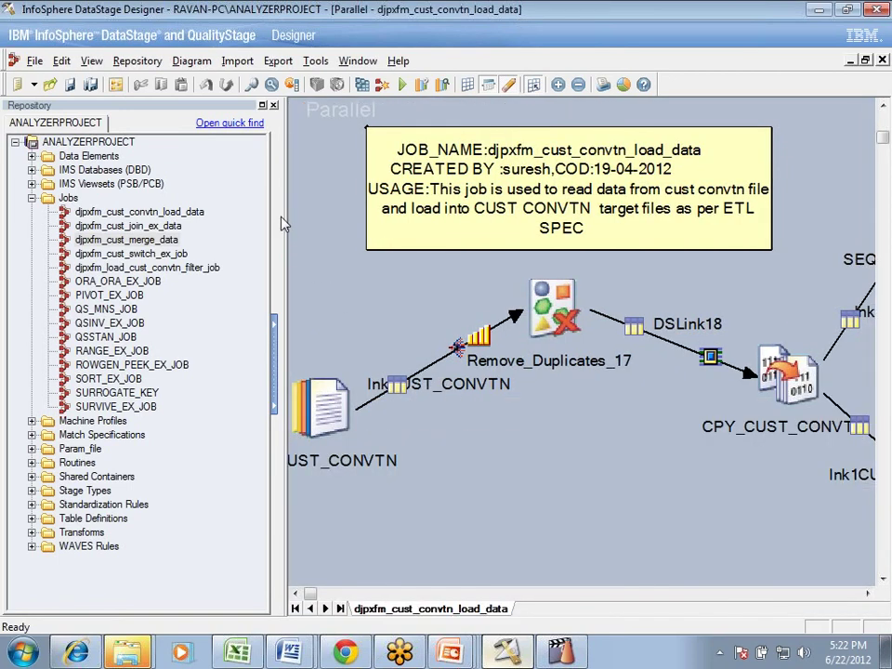
drag(276, 215, 120, 224)
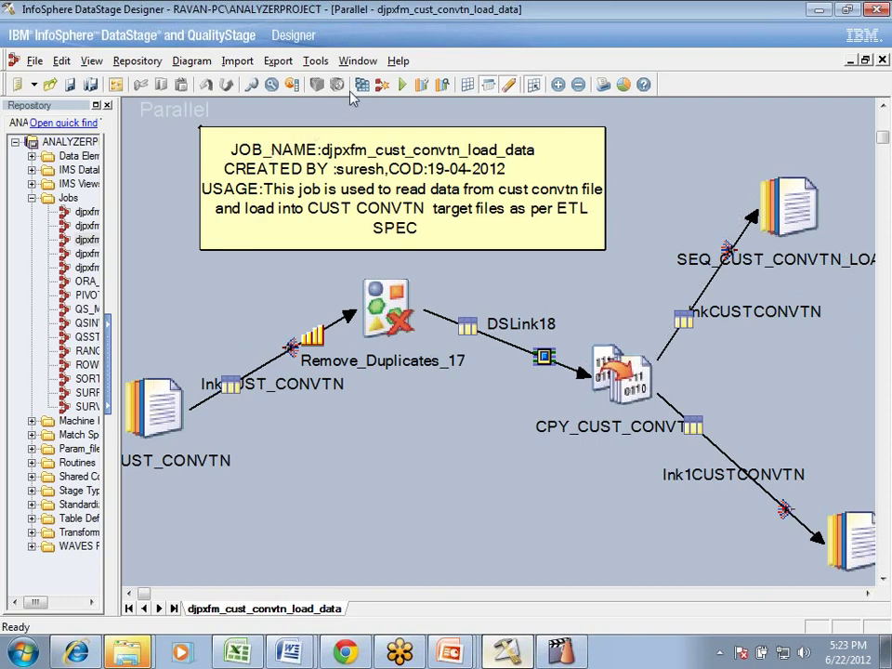
click(362, 85)
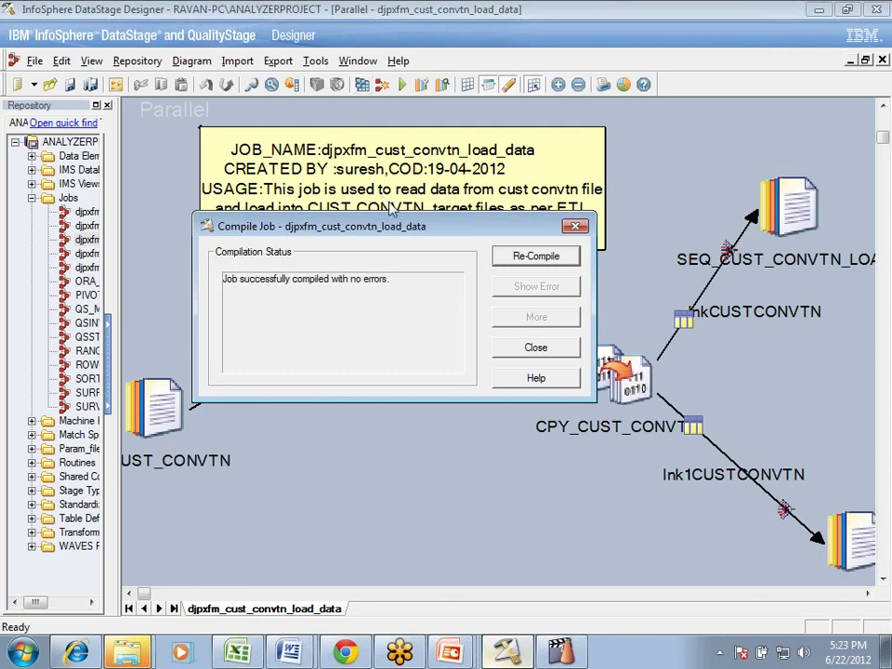
Step: Run djpxfm_cust_convtn_load_data with default limits: 90 rows read, 47 passed on
click(535, 347)
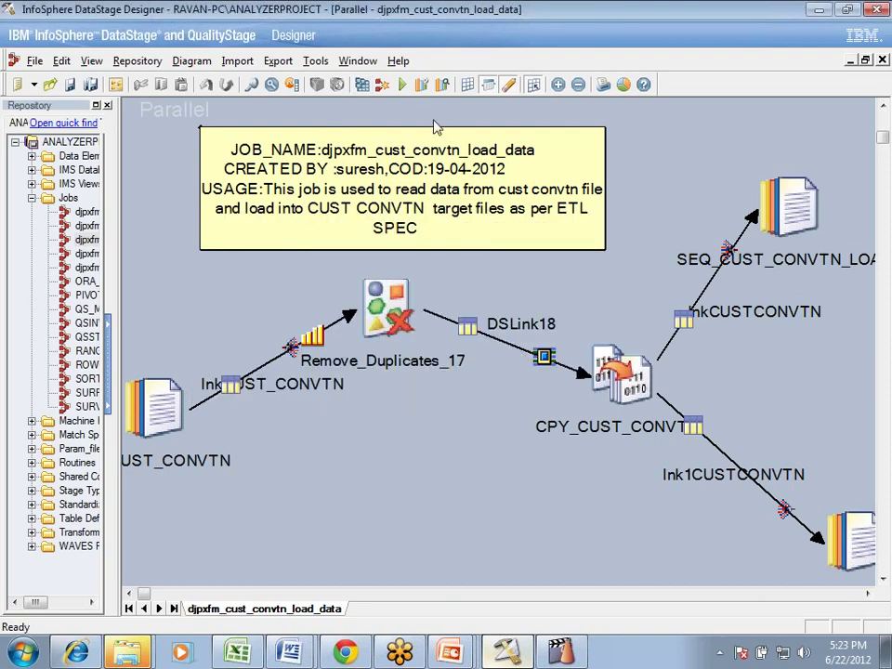
click(403, 85)
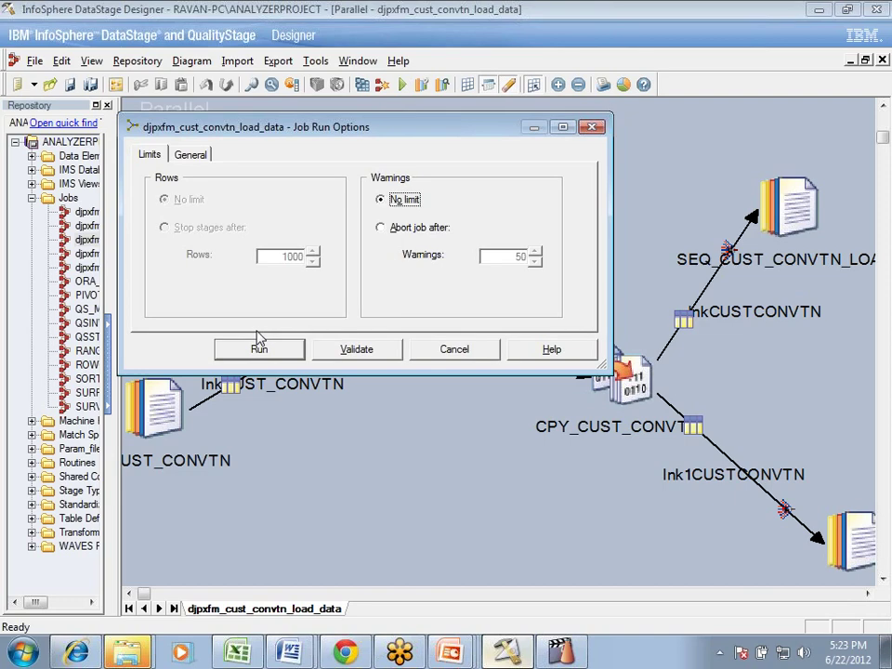
click(259, 350)
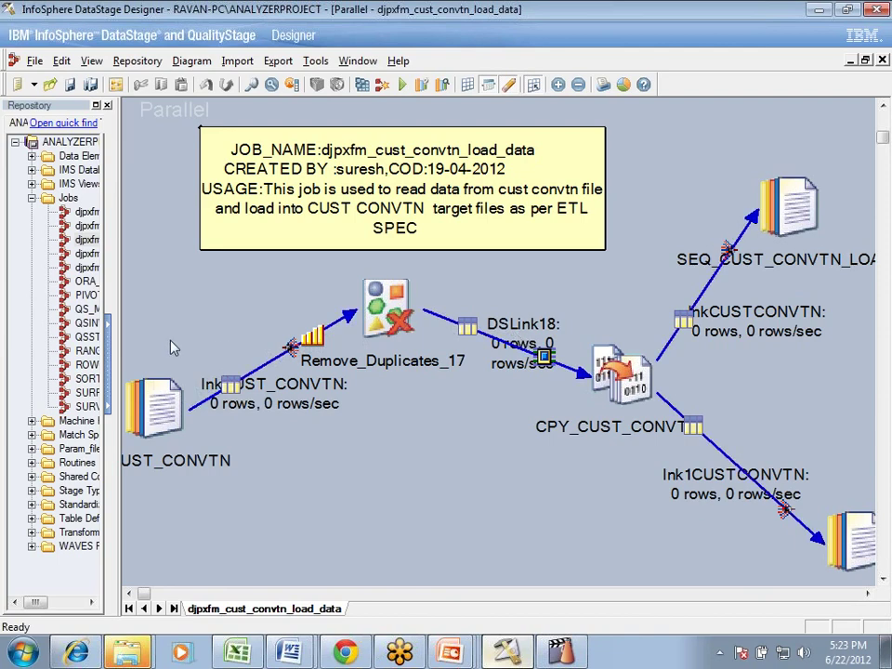
drag(111, 330, 274, 343)
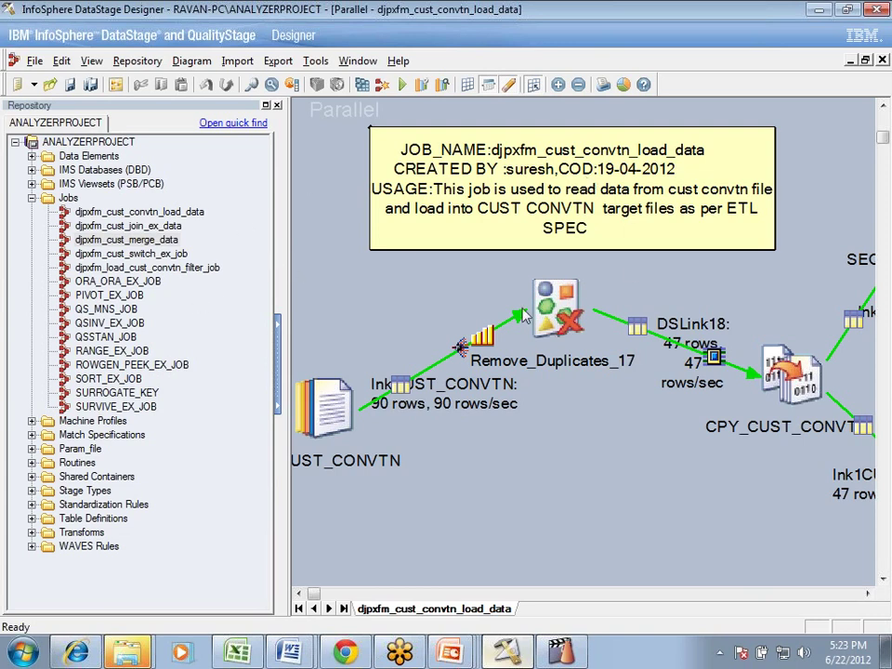
Step: Open the QSSTAN_JOB, QSINV_EX_JOB, QS_MNS_JOB, RANGE_EX_JOB and ROWGEN_PEEK_EX_JOB diagrams
double_click(111, 336)
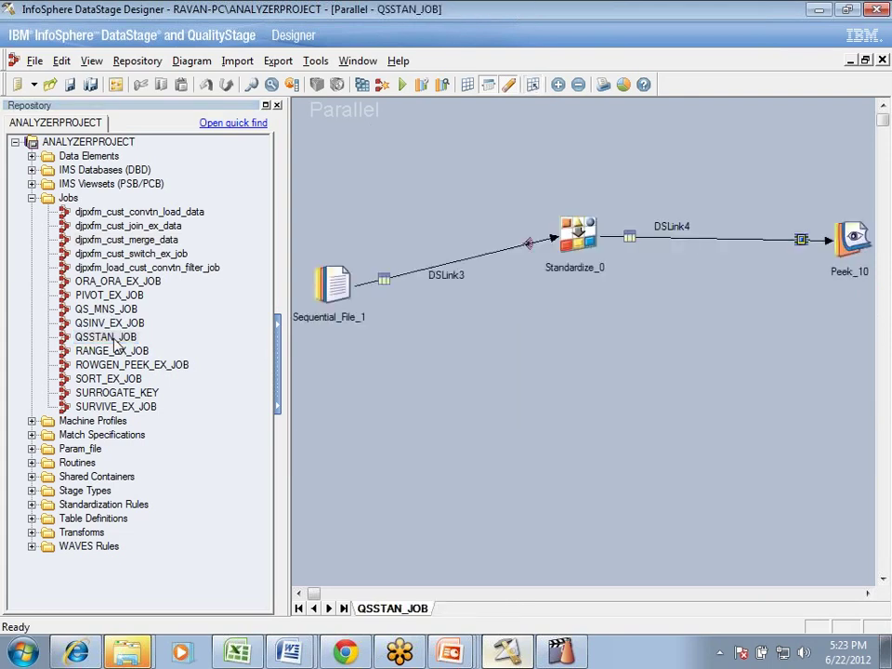
double_click(110, 323)
double_click(108, 309)
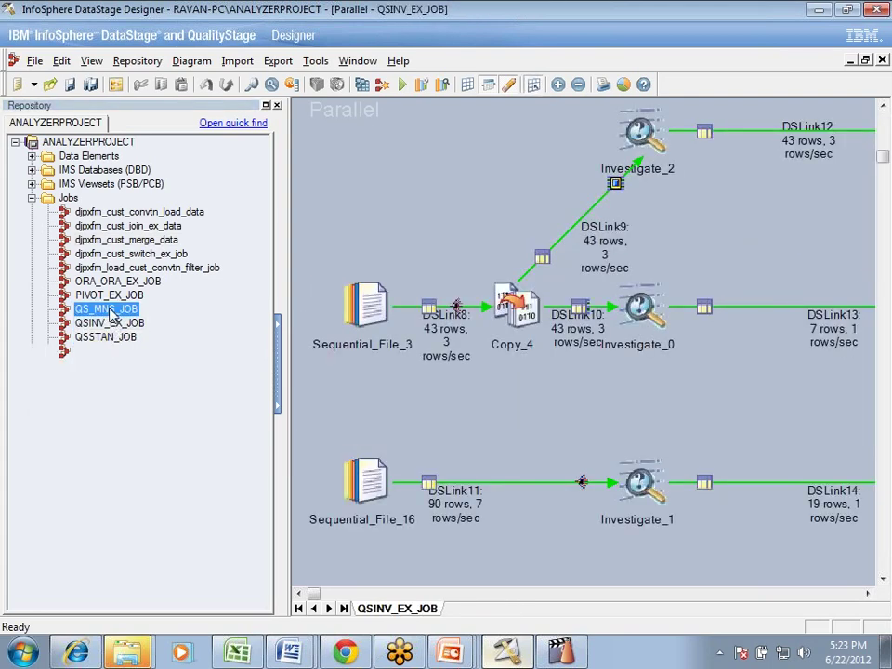
double_click(112, 351)
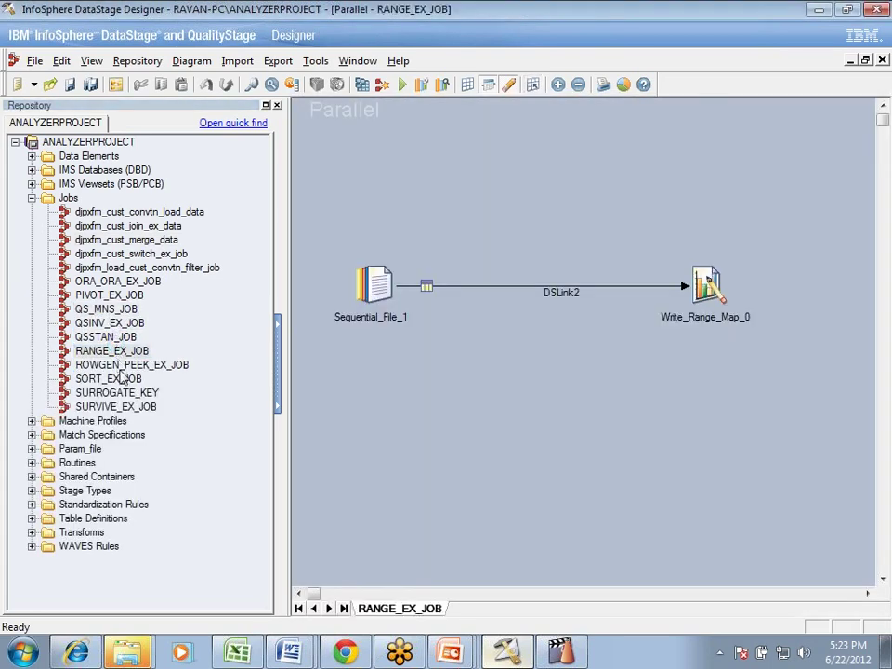
double_click(114, 377)
double_click(129, 368)
double_click(128, 365)
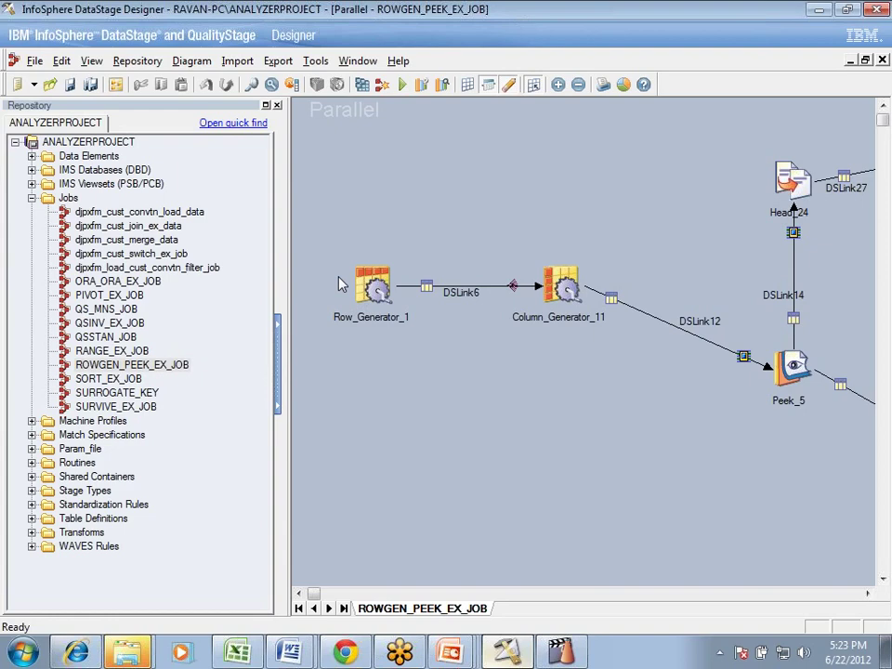
Step: Open SORT_EX_JOB and SURROGATE_KEY, collapse the Jobs folder, and close the Designer
drag(314, 592, 56, 295)
double_click(104, 379)
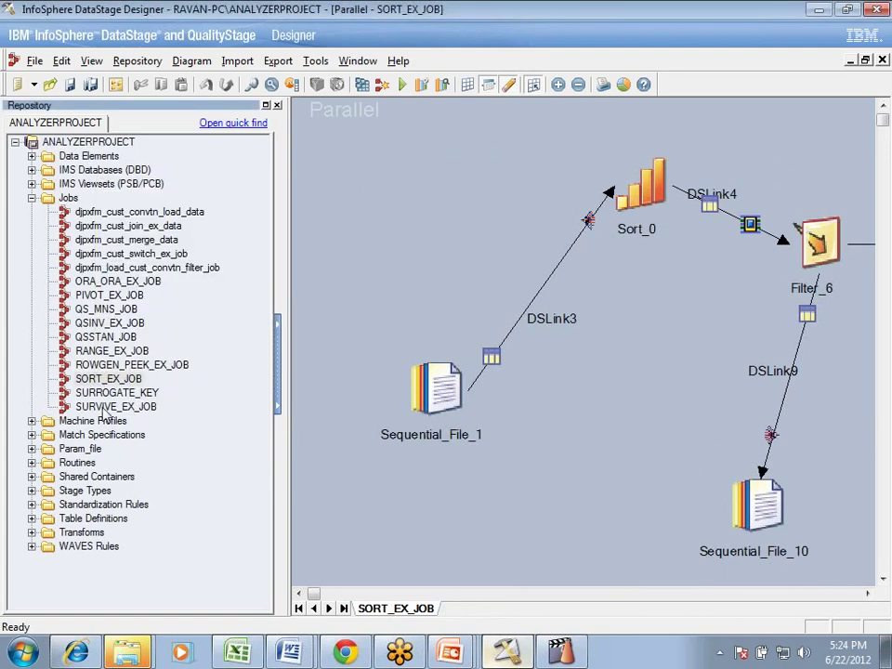
click(97, 393)
double_click(97, 392)
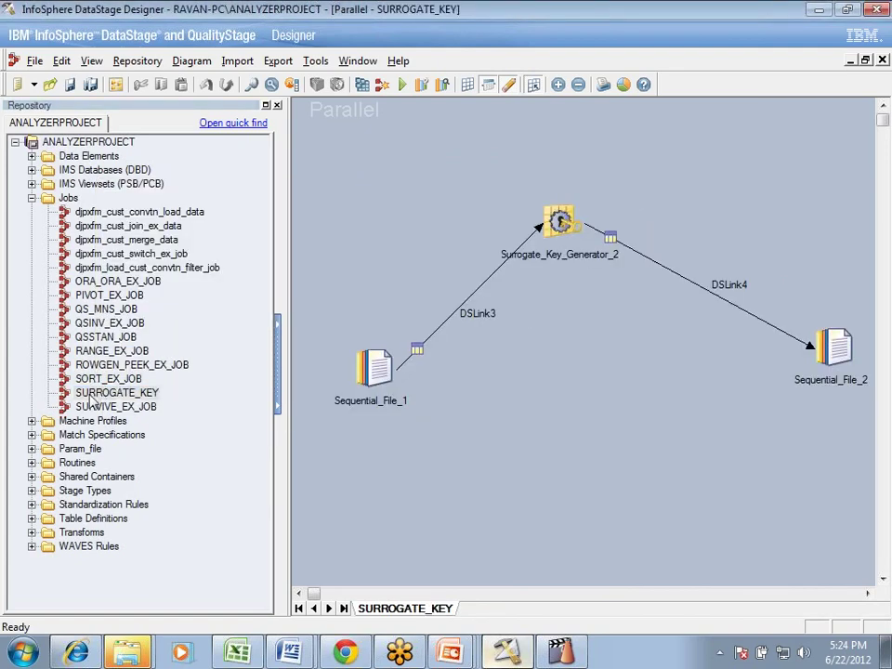
click(91, 406)
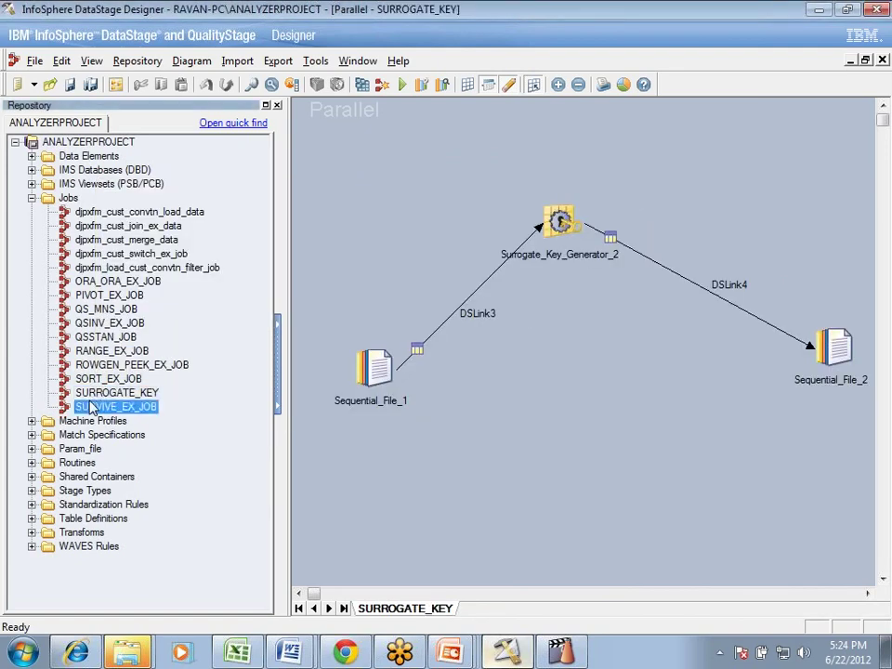
click(31, 199)
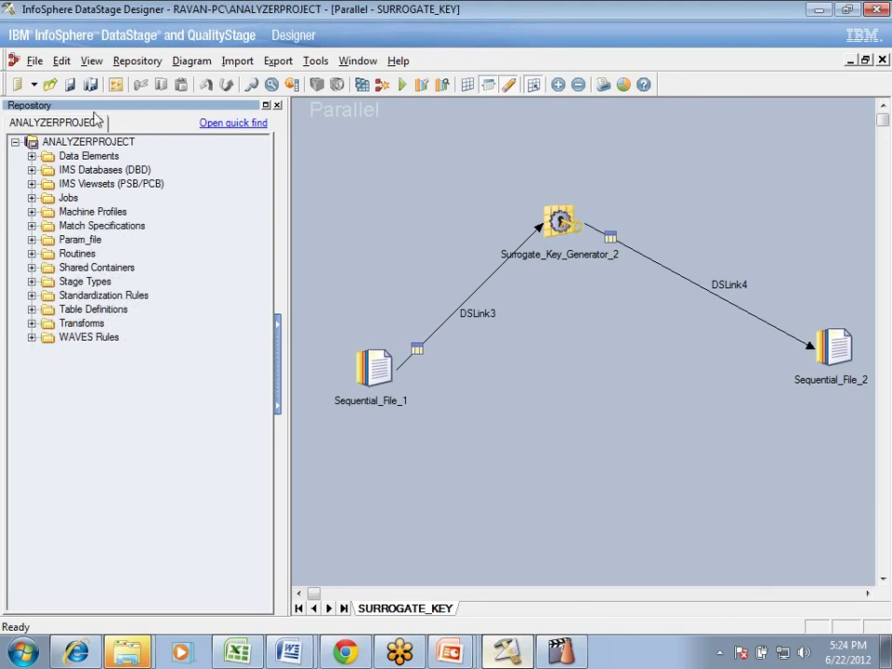
click(875, 9)
Step: Close DataStage Director, dismiss the drive scan prompt, and launch the Designer client
click(874, 9)
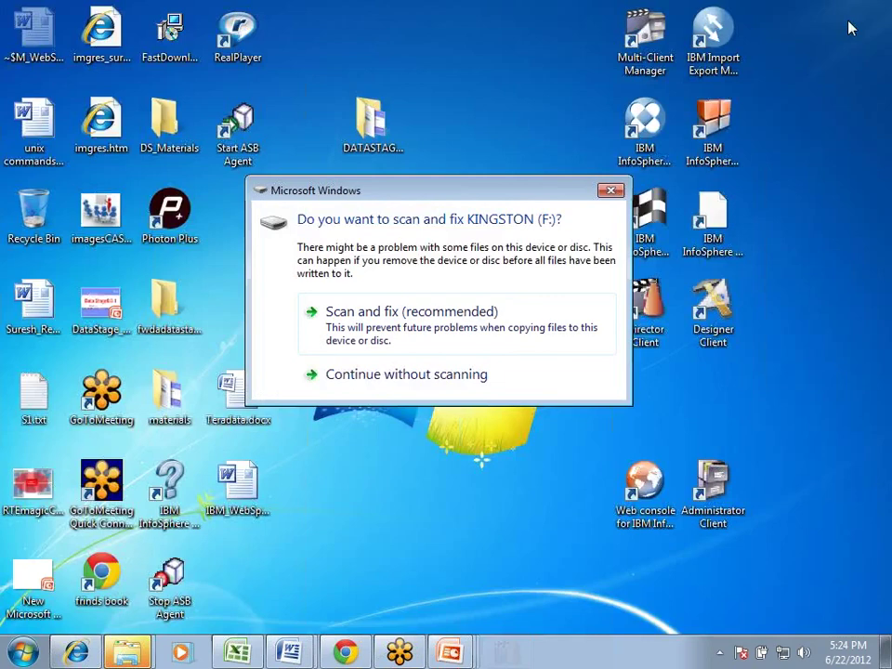
click(614, 192)
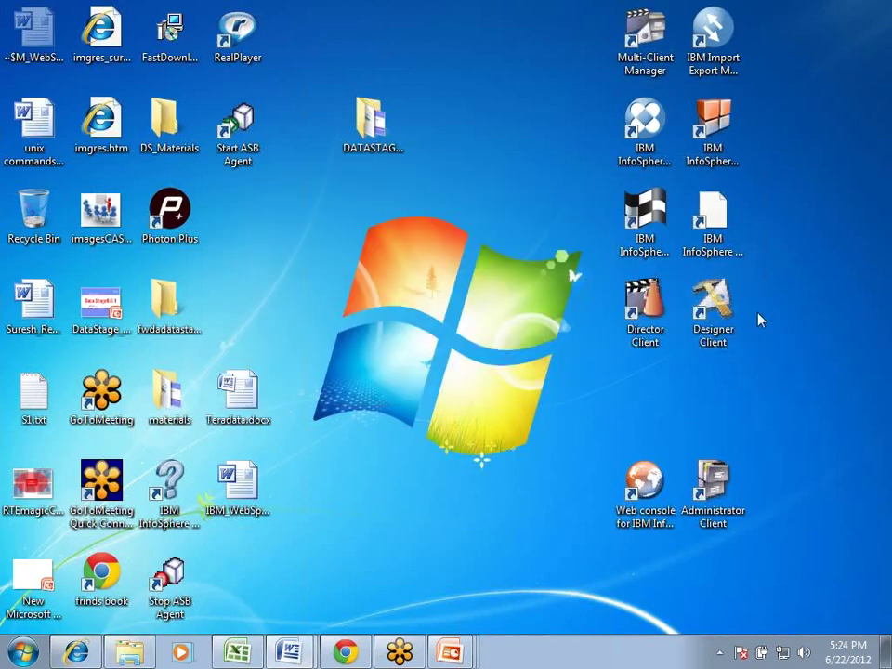
double_click(713, 309)
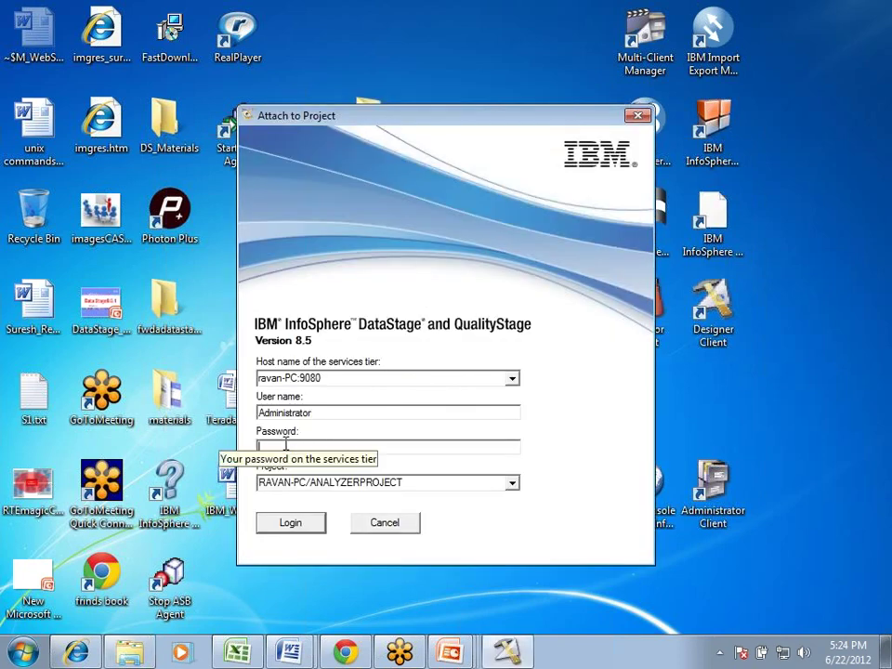
Step: Enter the password and log in to project RAVAN-PC/MORNING_BATCH
text(*****)
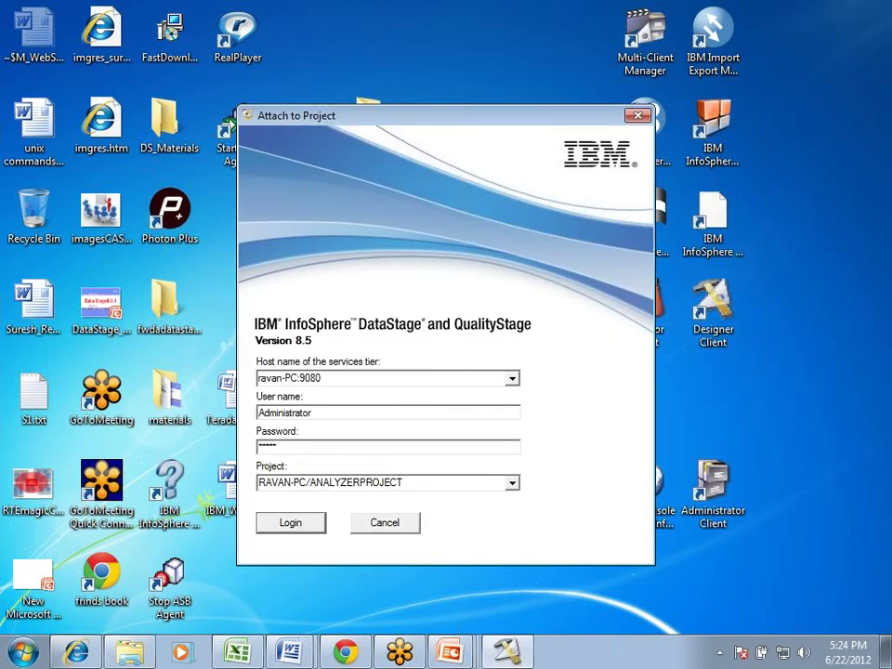
key(Tab)
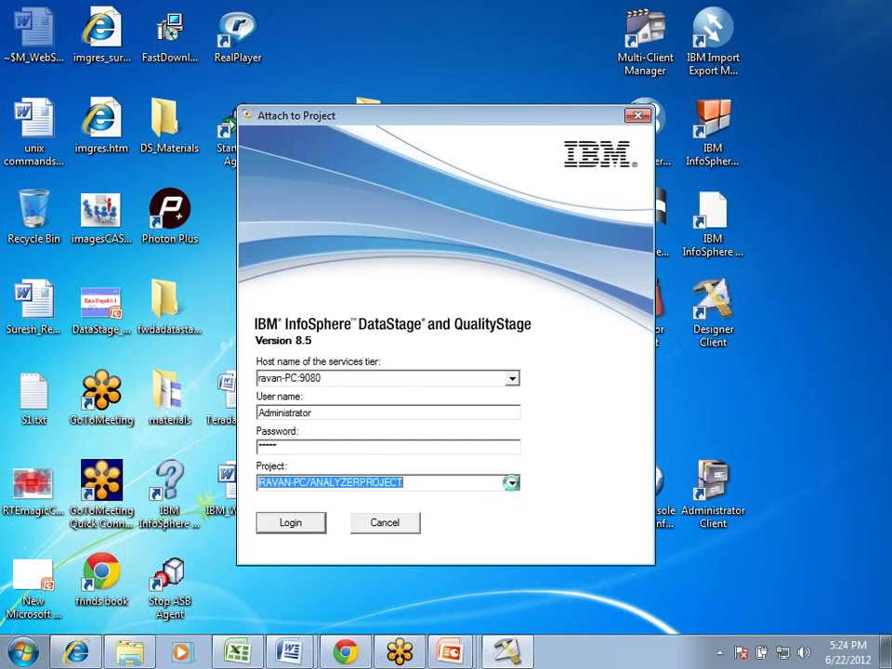
key(BackSpace)
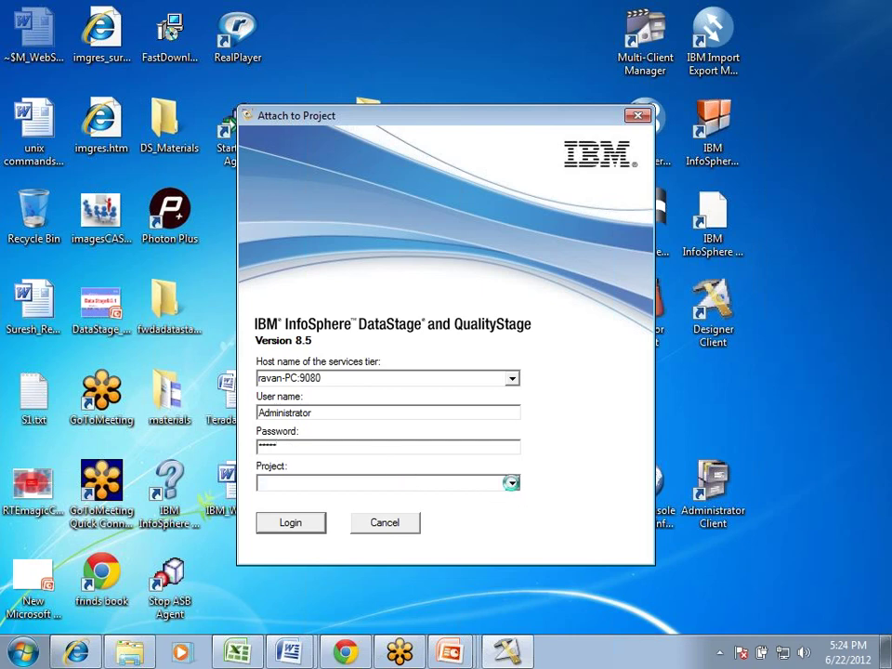
click(511, 482)
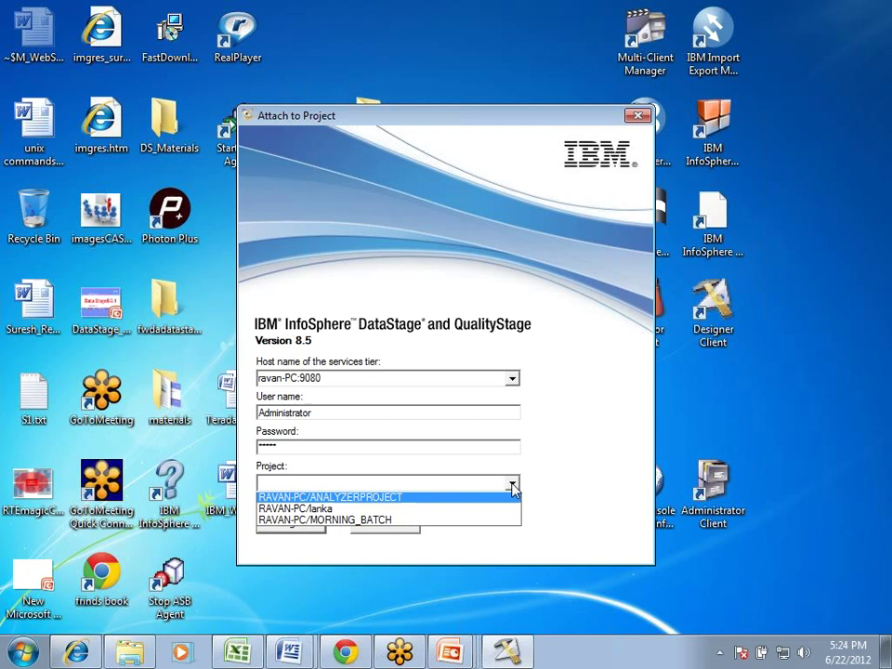
click(352, 521)
click(302, 523)
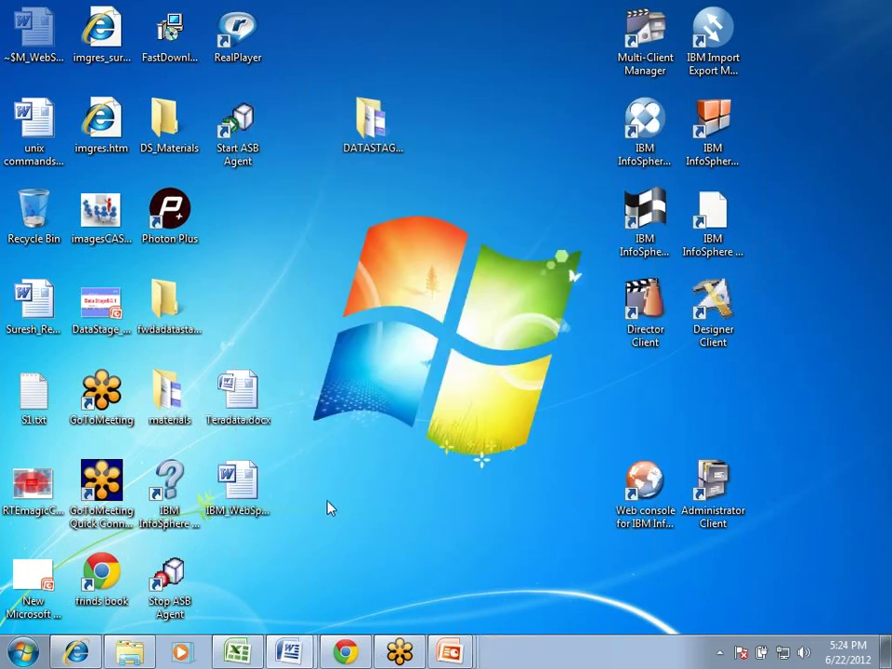
Step: Open DATASTAGE_DEMO, view and close the DW-ETL testing slides, then open Product_ETL_specification.doc.doc
double_click(371, 131)
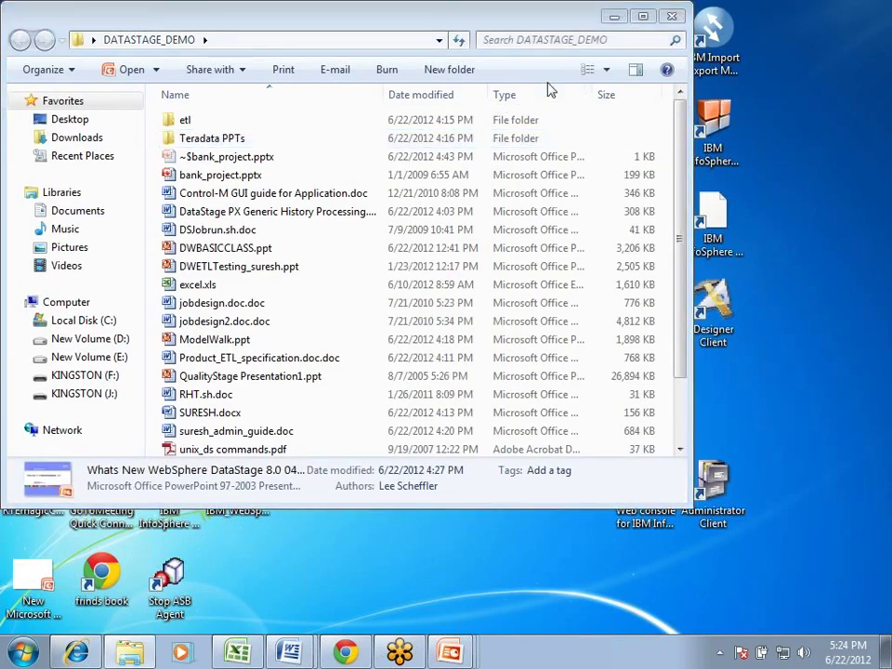
click(643, 18)
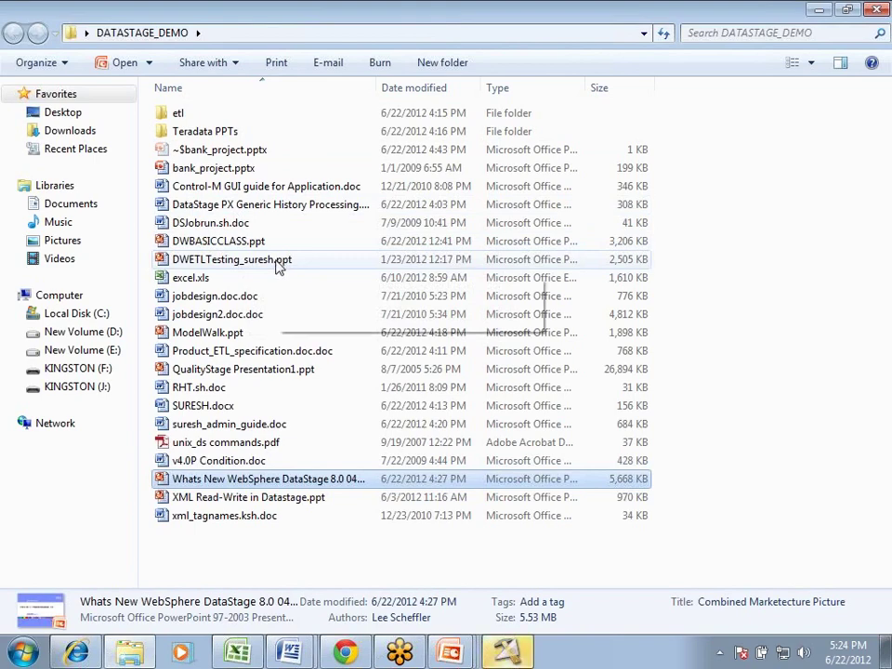
mouse_move(276, 262)
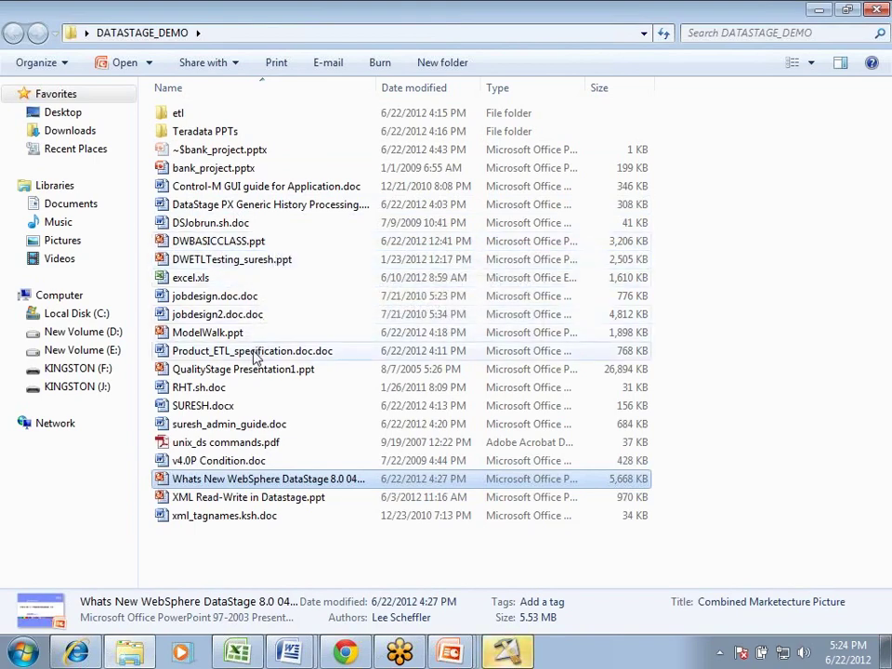
mouse_move(257, 357)
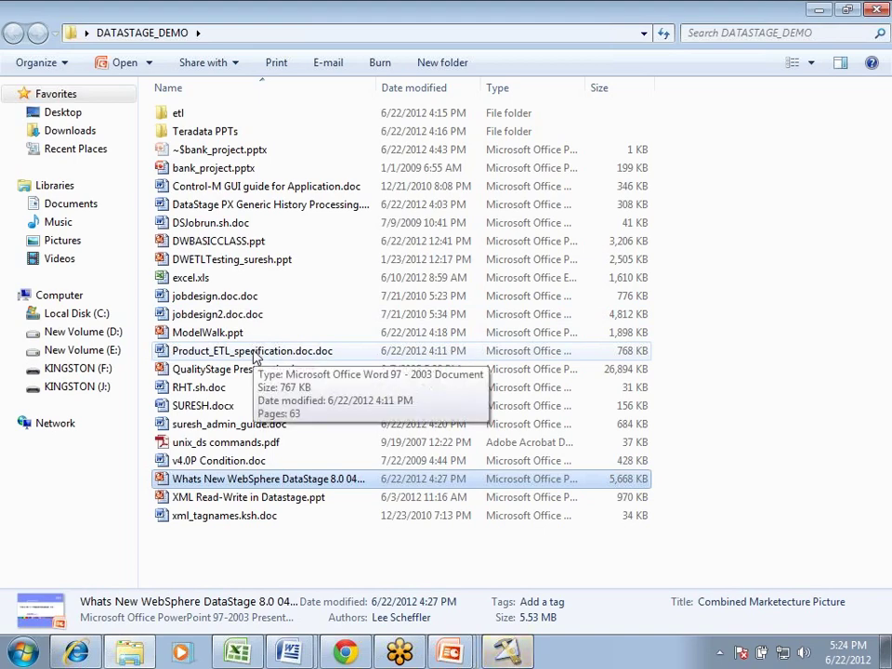
double_click(202, 259)
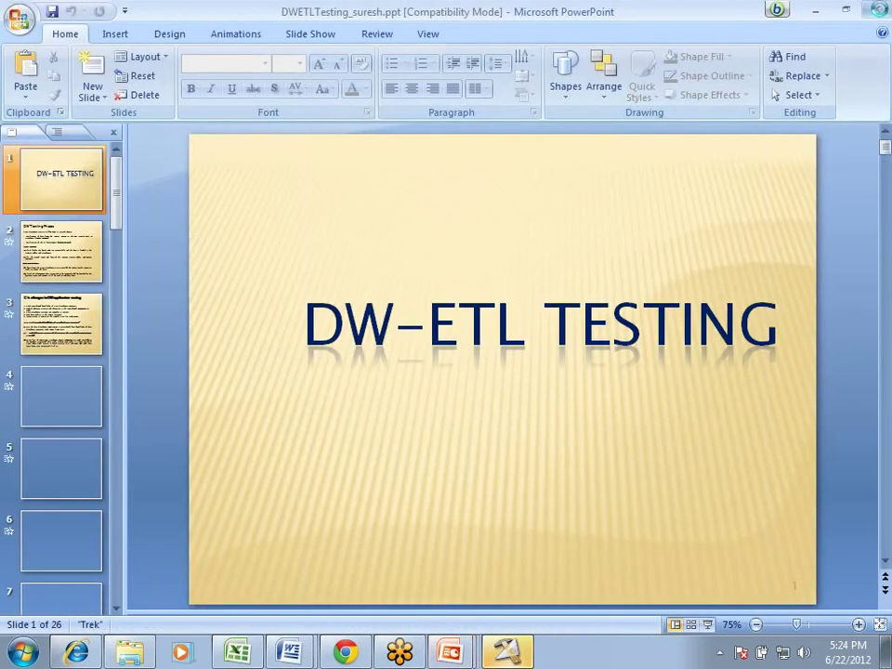
click(878, 10)
click(819, 11)
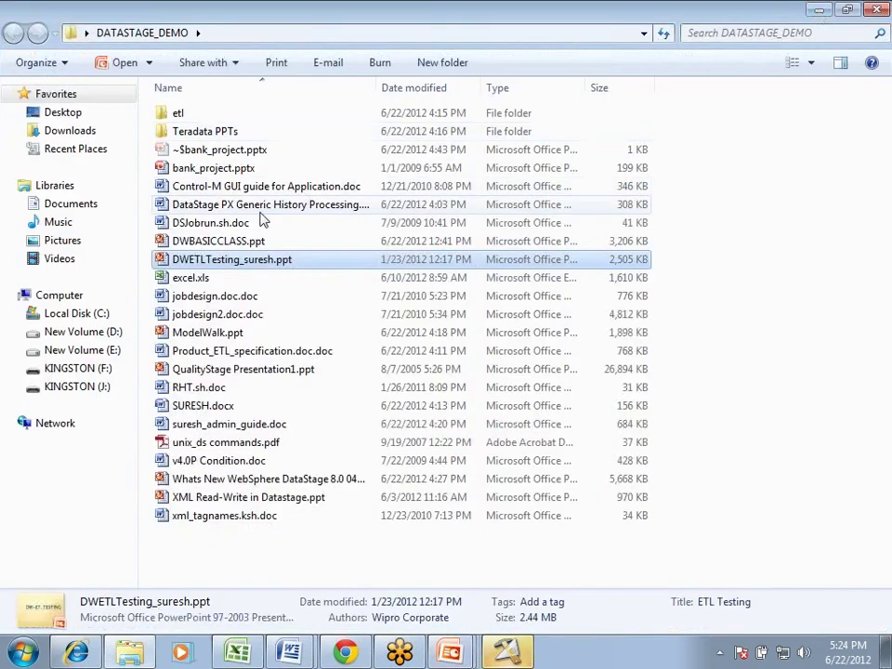
click(224, 353)
double_click(223, 353)
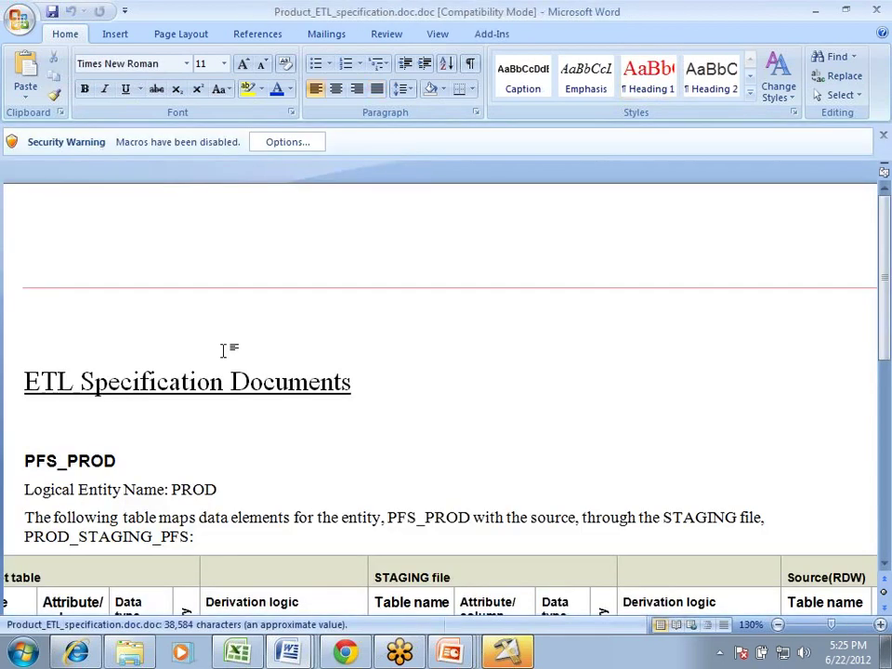
Step: Scroll to the PFS_PROD mapping table and highlight its Source(RDW) and STAGING file headings
scroll(194, 348, down, 3)
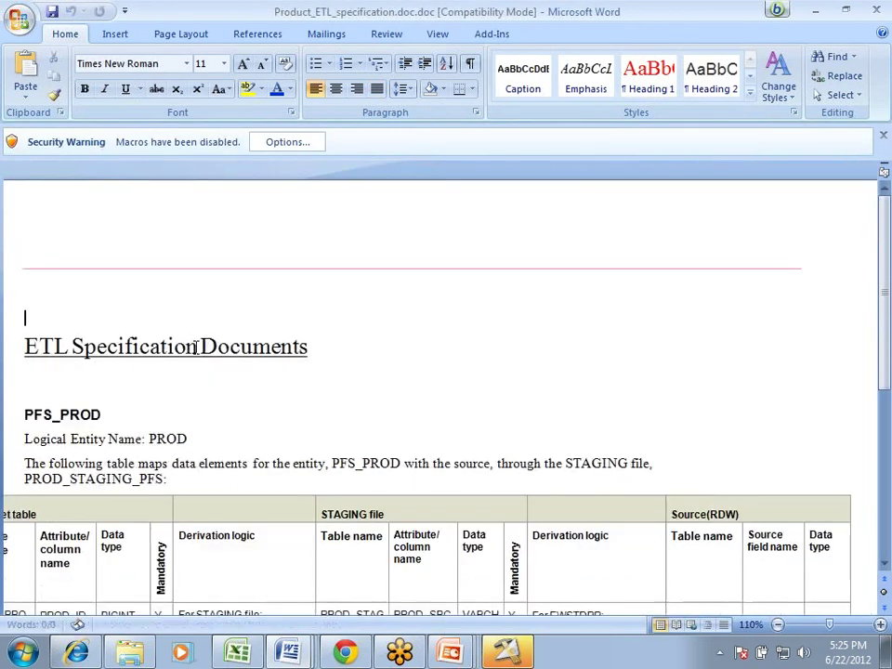
scroll(196, 349, down, 6)
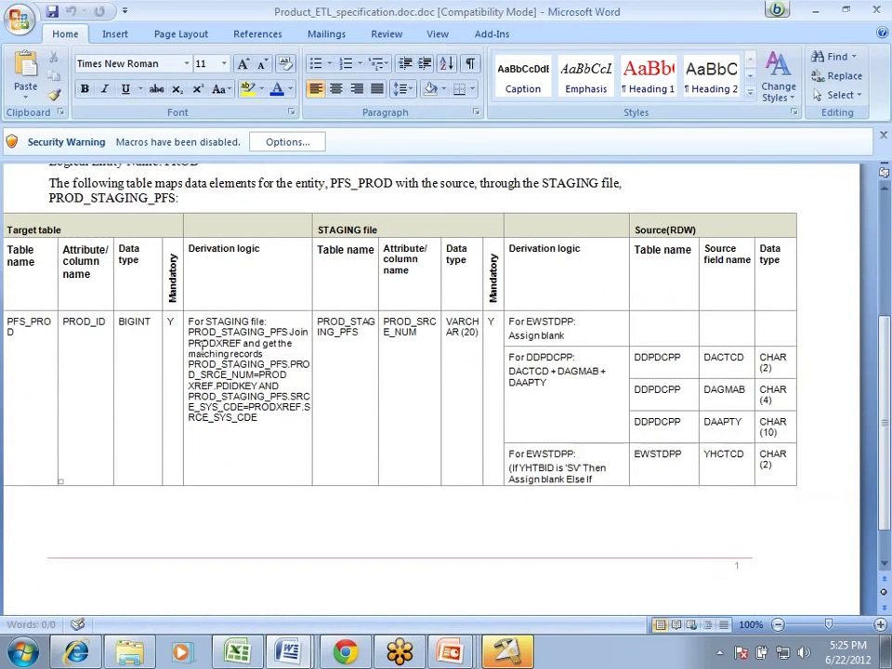
scroll(201, 345, up, 1)
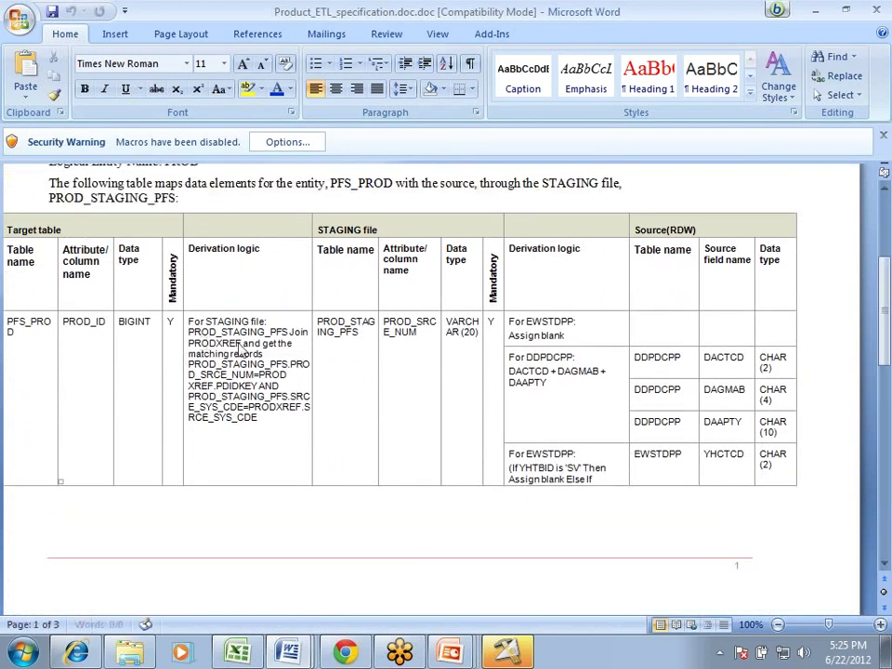
drag(697, 230, 635, 230)
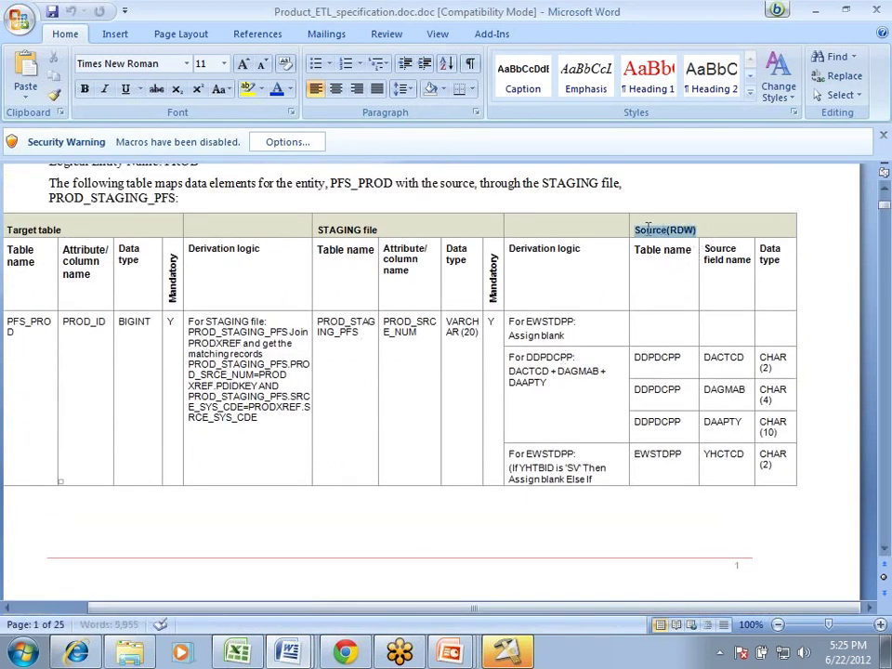
drag(398, 233, 325, 239)
click(187, 199)
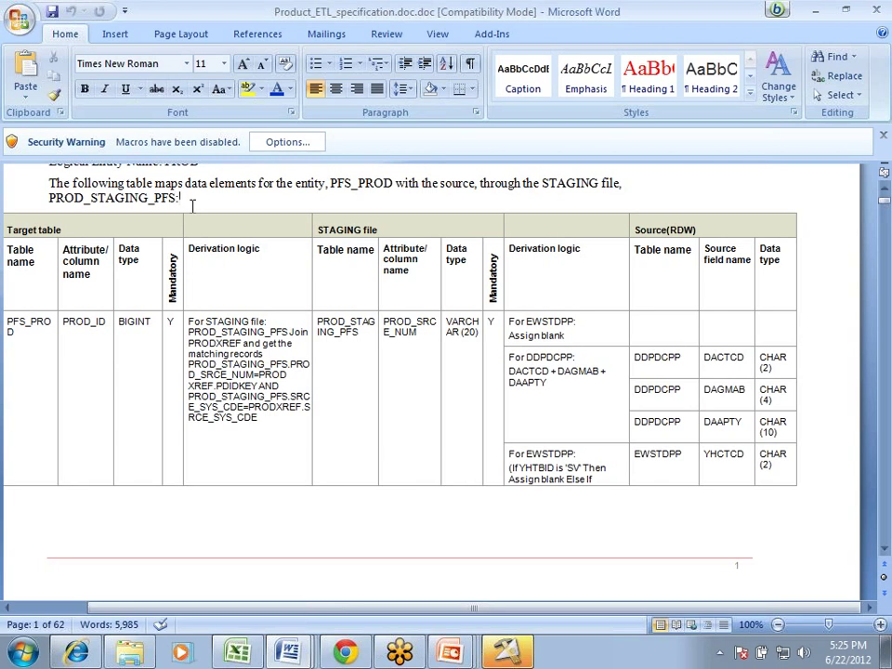
click(883, 36)
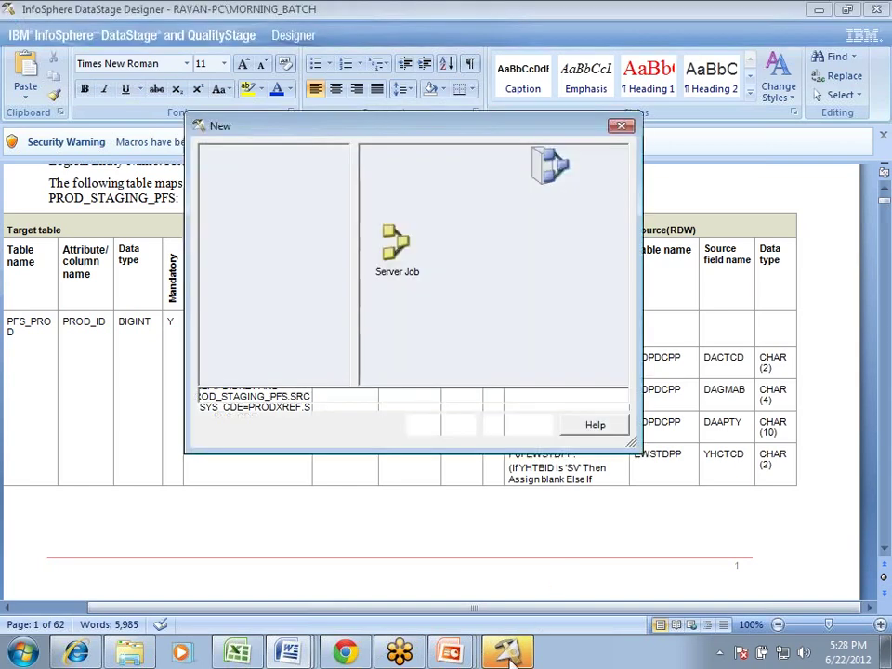
Step: Create a new parallel job, then open djpxfm_cust_dst_switch_ex_job from the Jobs folder
key(alt+Tab)
double_click(394, 172)
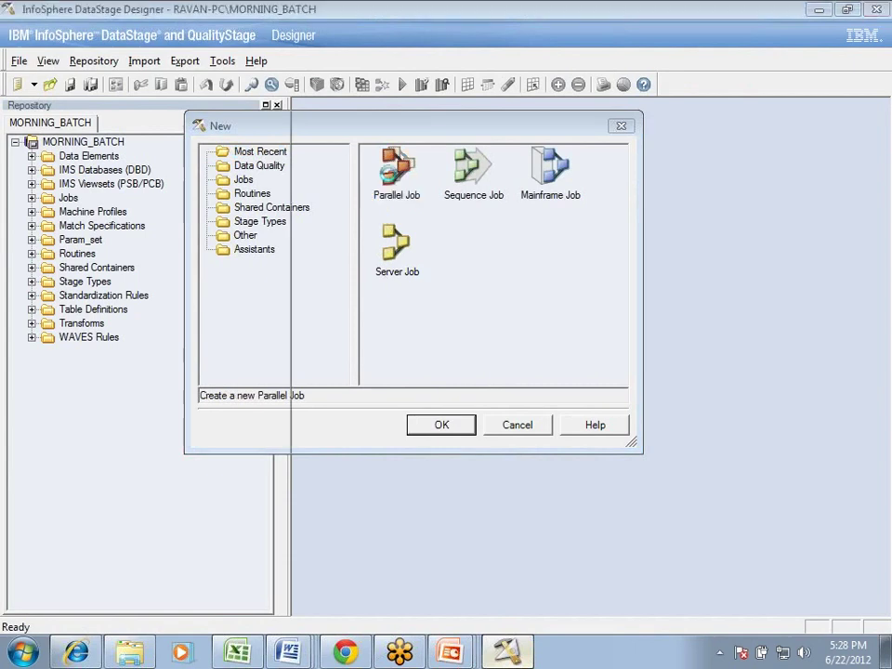
click(31, 198)
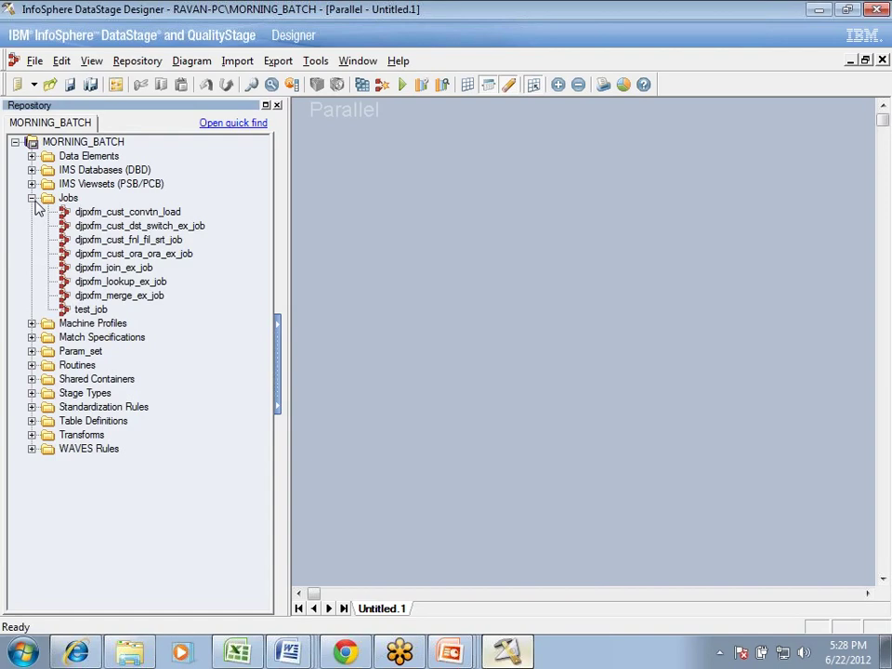
click(100, 213)
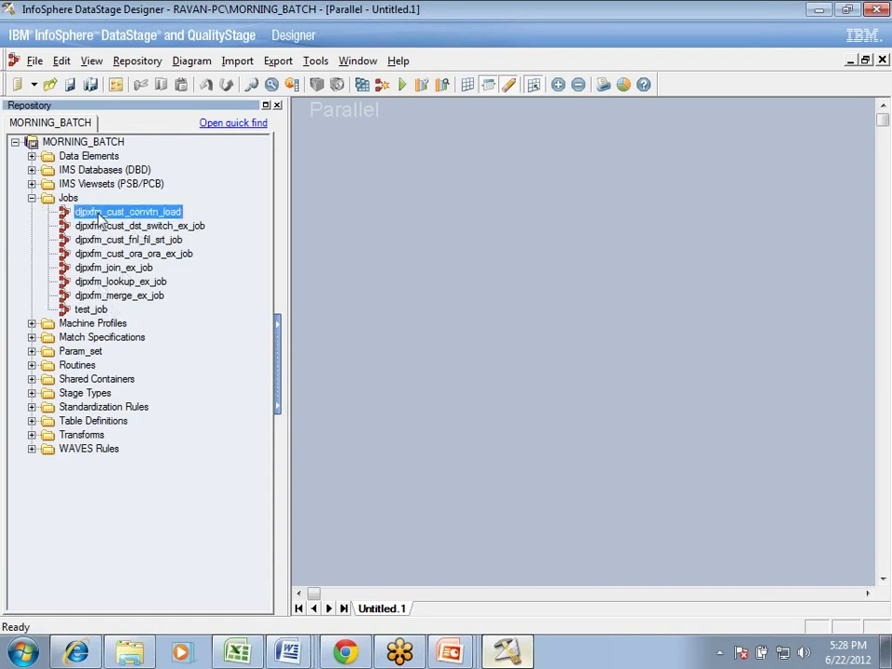
double_click(107, 227)
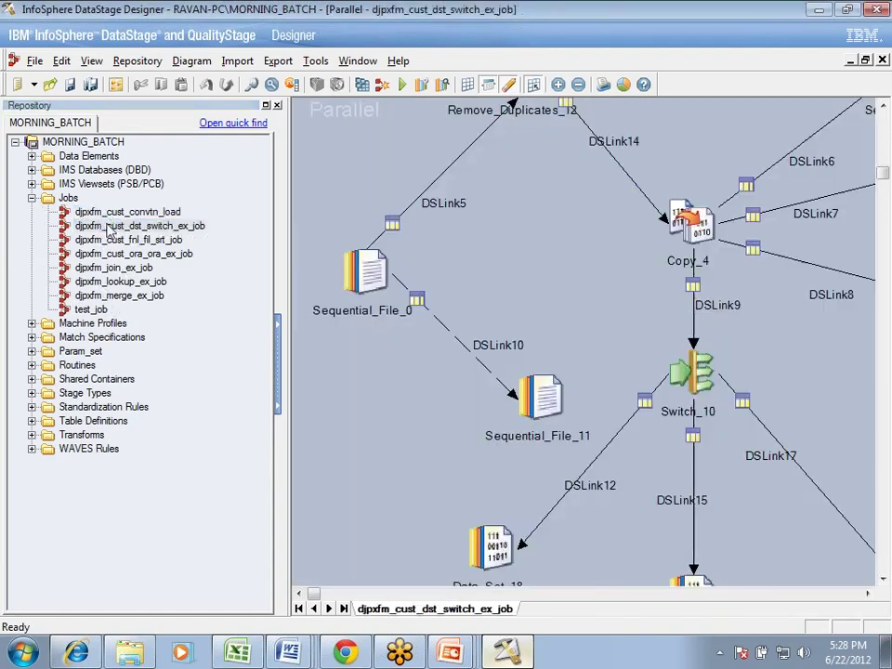
Step: Hide the Repository panel, re-maximize the Designer window, and compile djpxfm_cust_dst_switch_ex_job
click(277, 105)
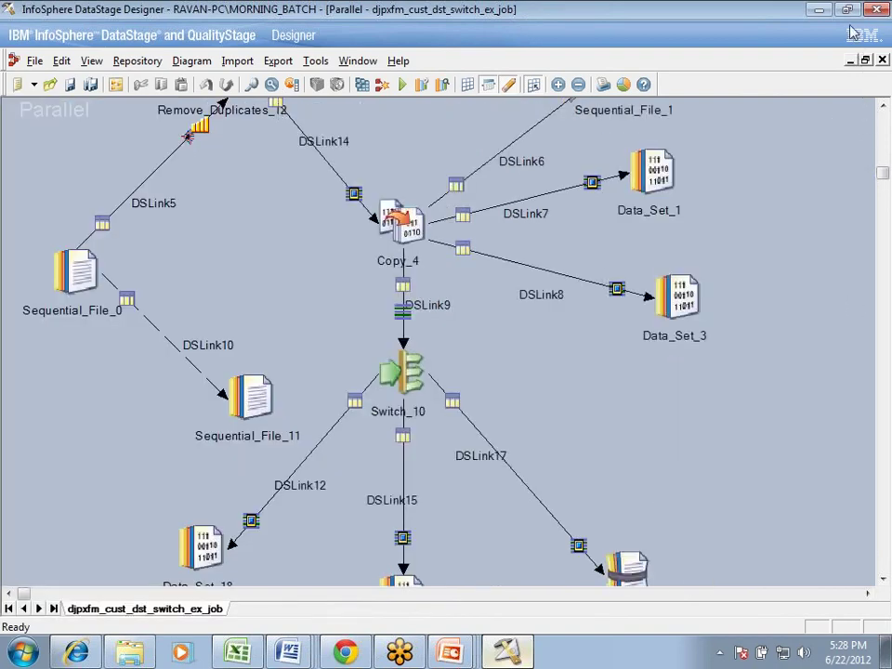
double_click(633, 9)
click(582, 114)
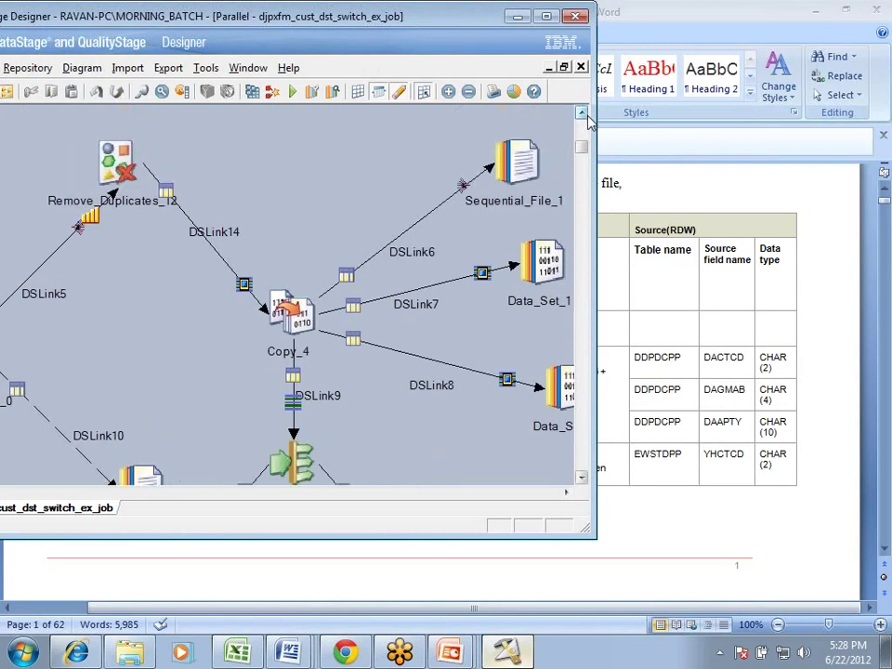
double_click(414, 16)
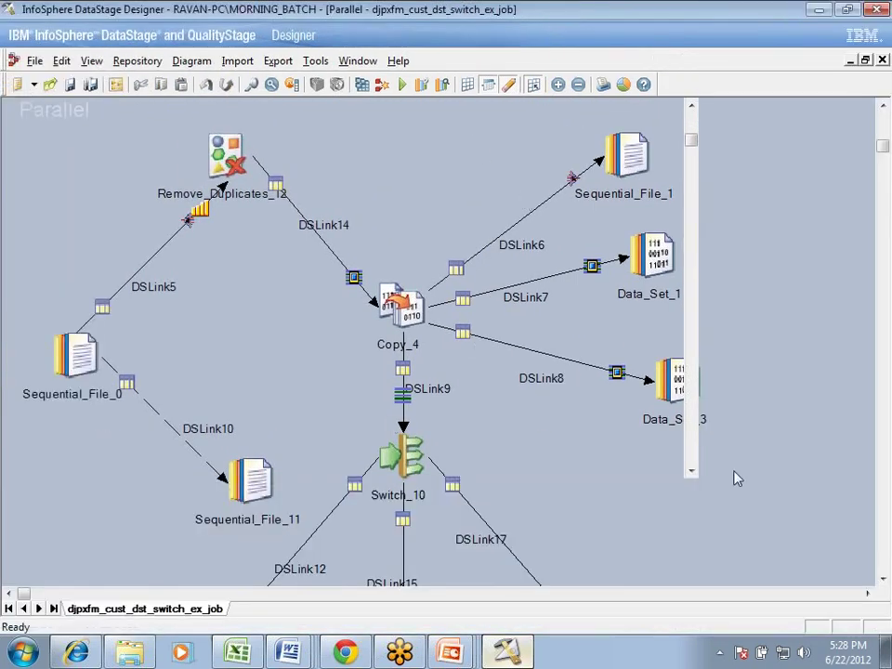
click(883, 578)
click(883, 578)
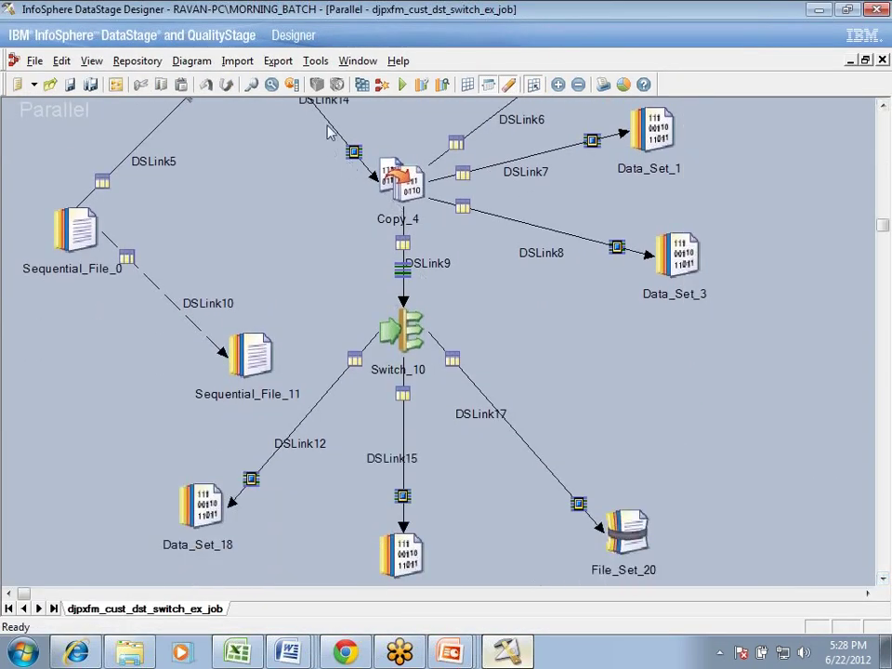
click(361, 85)
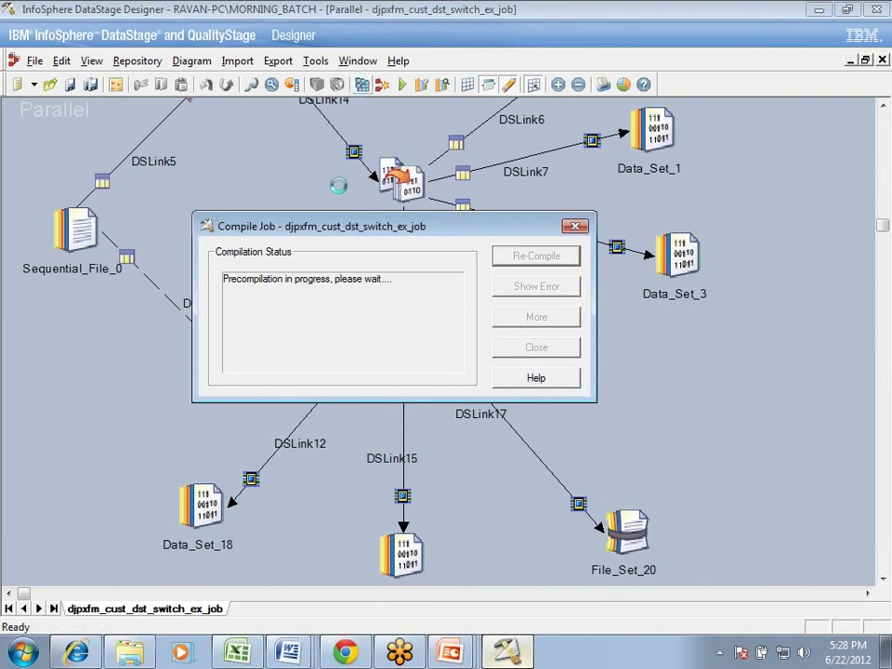
Step: Return to the Word course outline and scroll through the syllabus topics
mouse_move(303, 656)
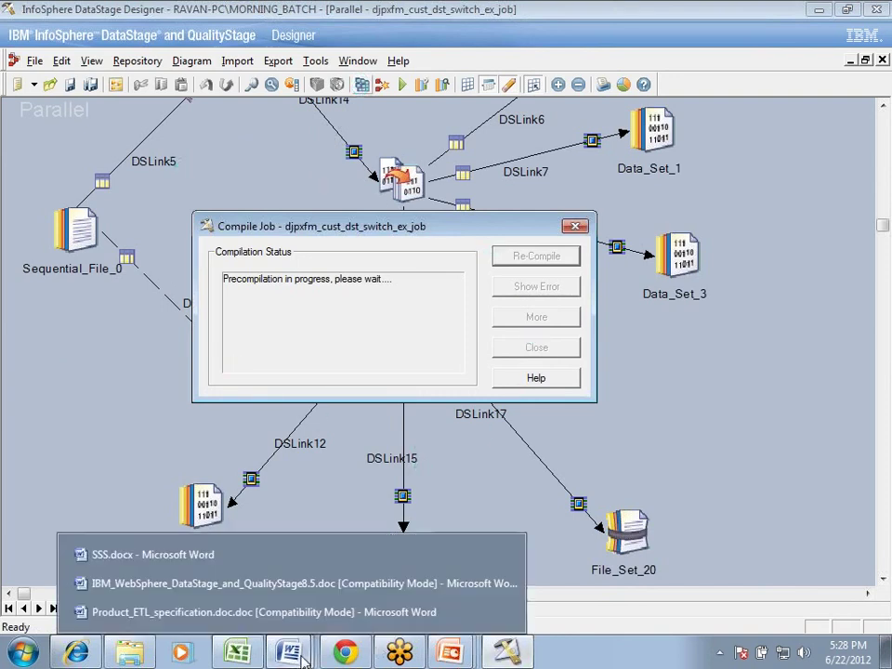
click(279, 612)
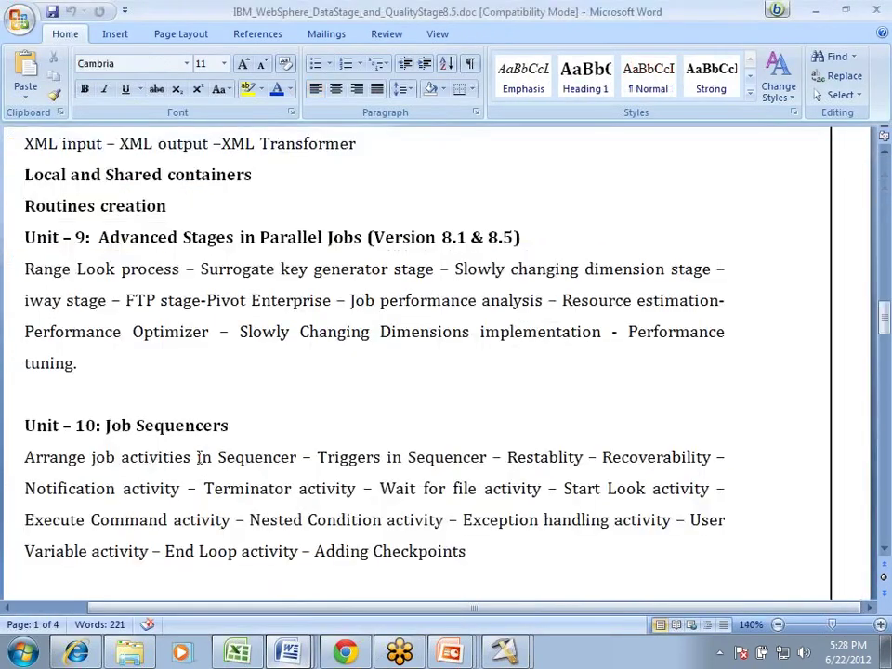
scroll(175, 442, up, 5)
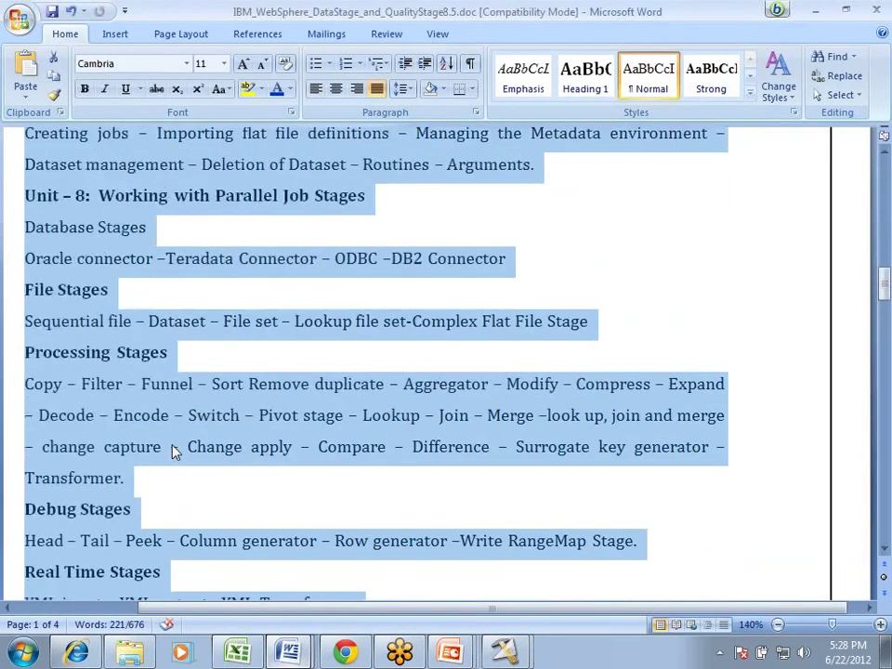
scroll(172, 442, up, 2)
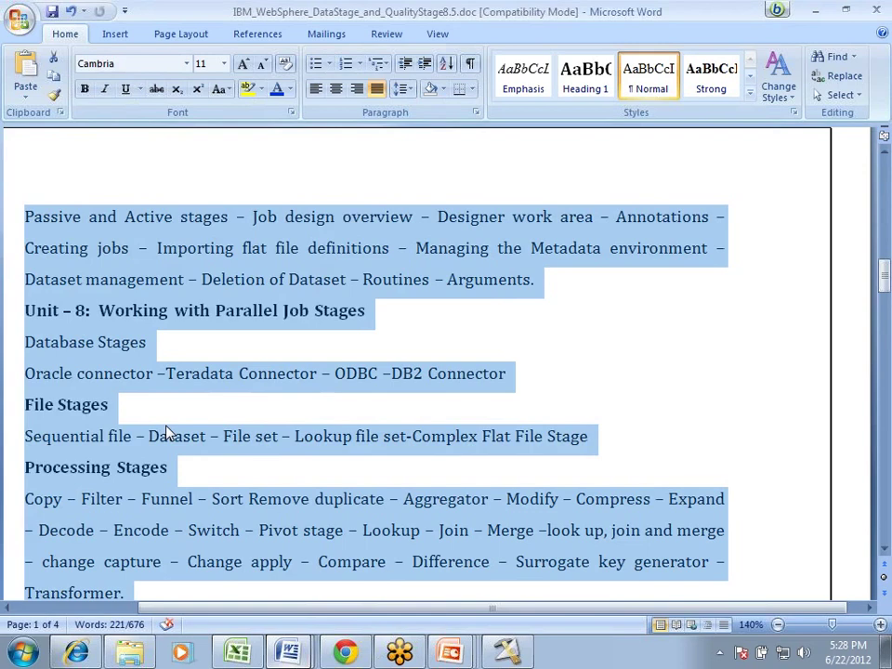
scroll(130, 469, down, 6)
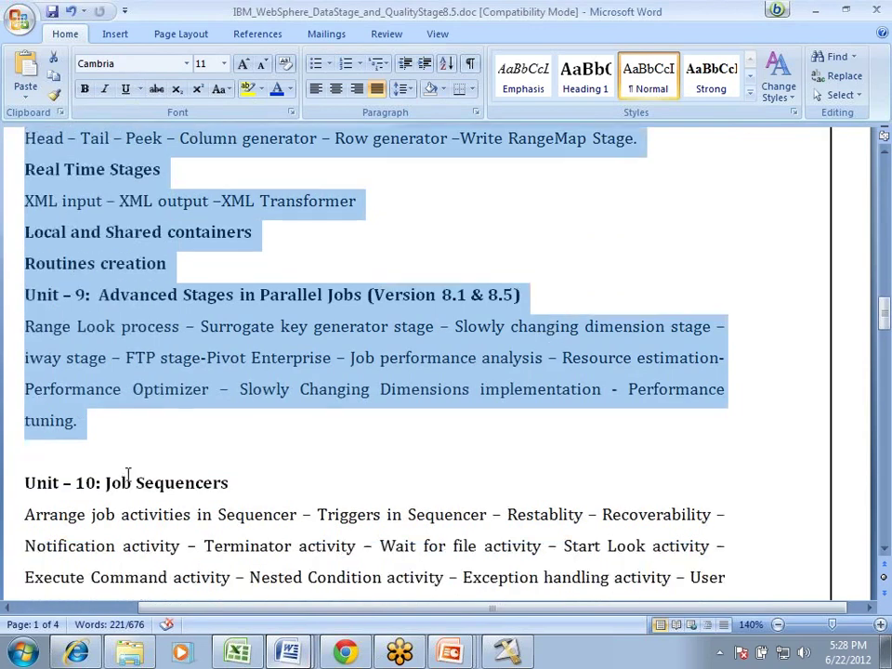
click(173, 454)
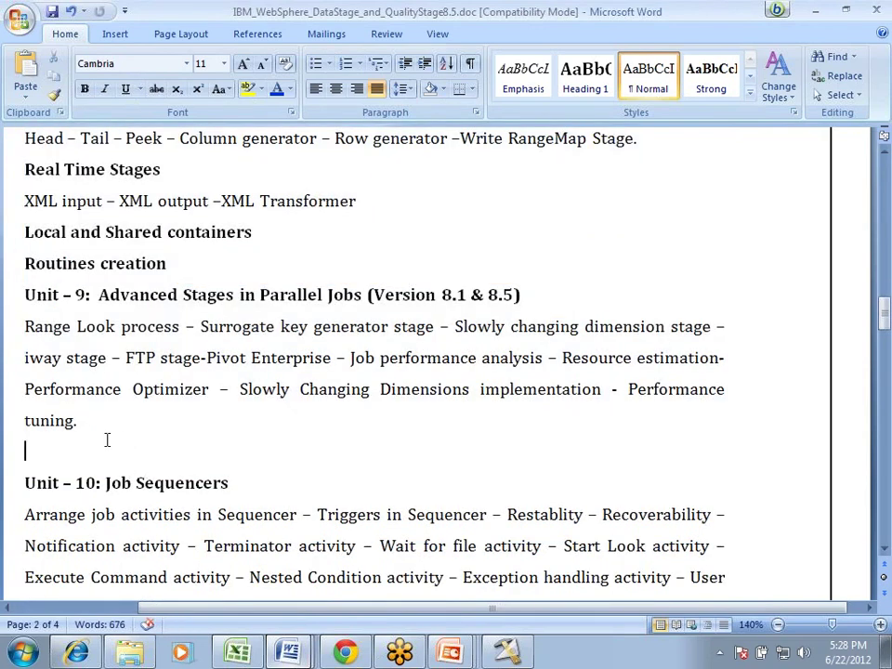
scroll(107, 440, down, 1)
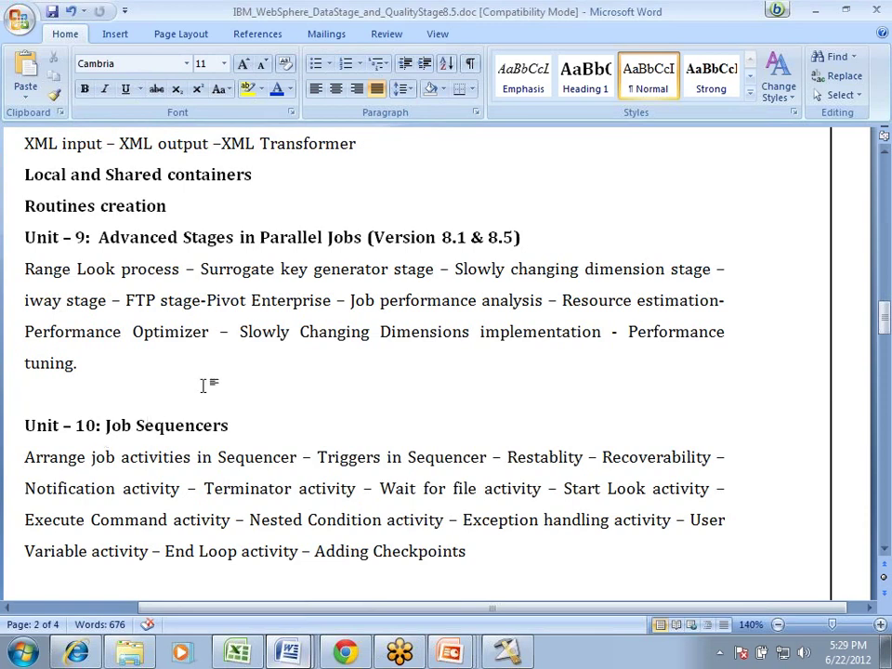
Step: Highlight 'Performance Optimizer' and the 'Unit – 10: Job Sequencers' heading, then return to Designer
drag(221, 332, 44, 332)
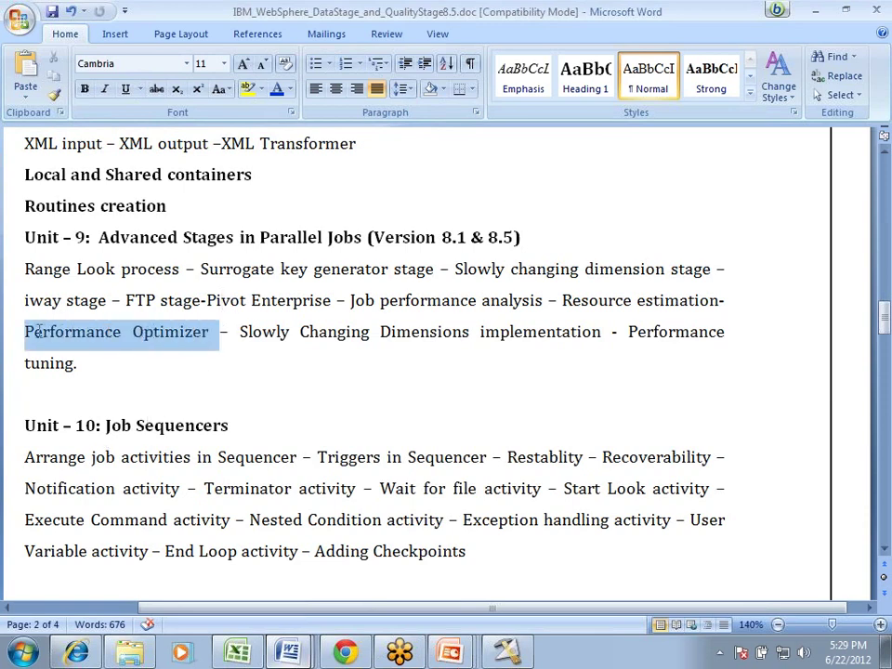
click(60, 395)
scroll(58, 395, down, 1)
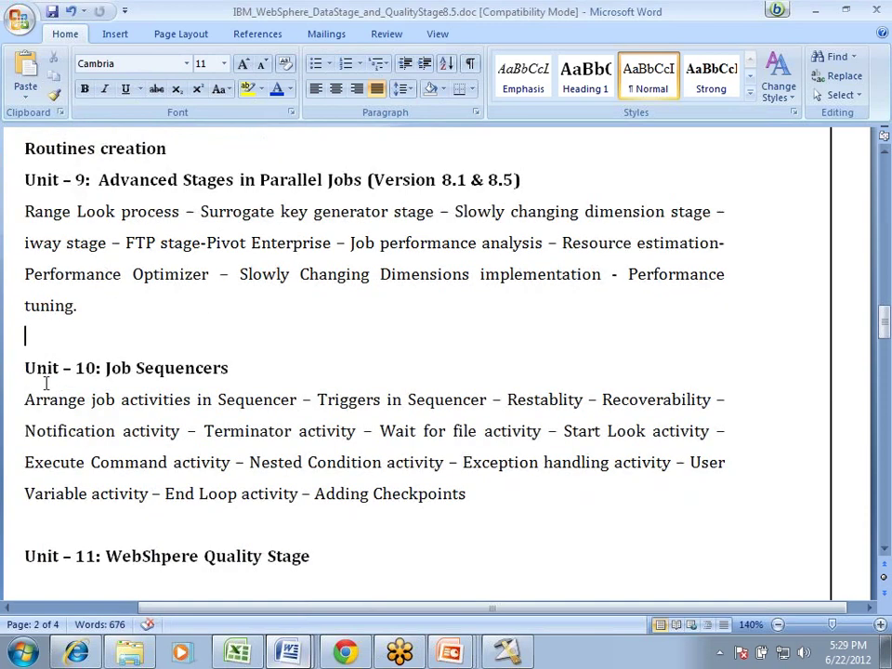
drag(26, 368, 198, 369)
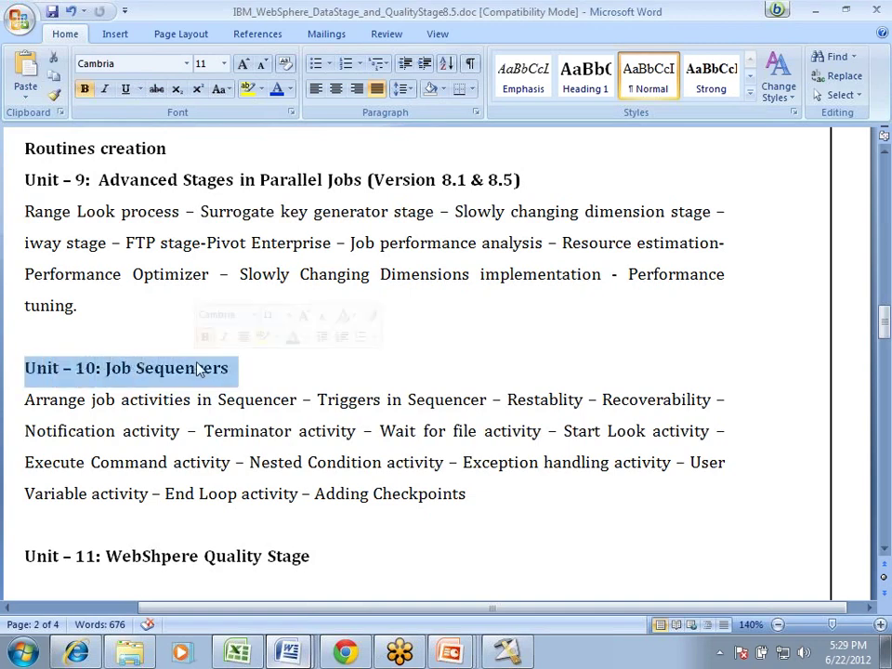
key(alt+Tab)
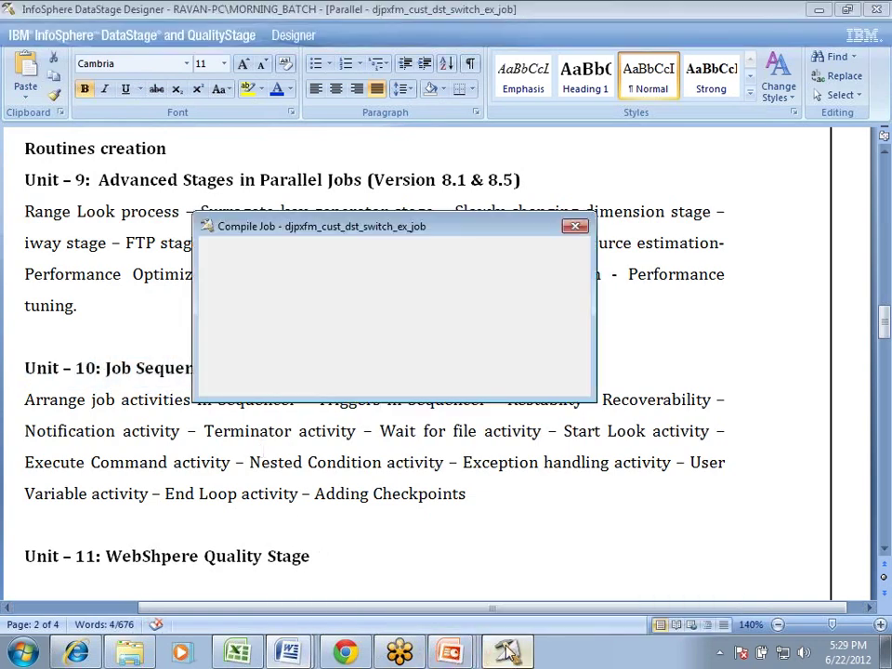
Step: Dismiss the compile message, close the switch job and Untitled.1 windows, and maximize Designer
click(511, 347)
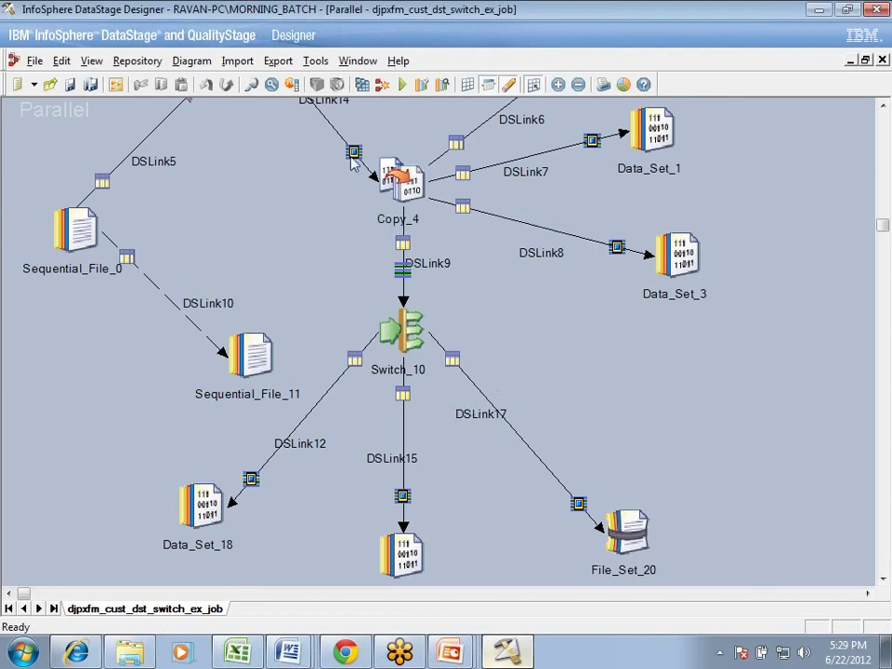
click(847, 10)
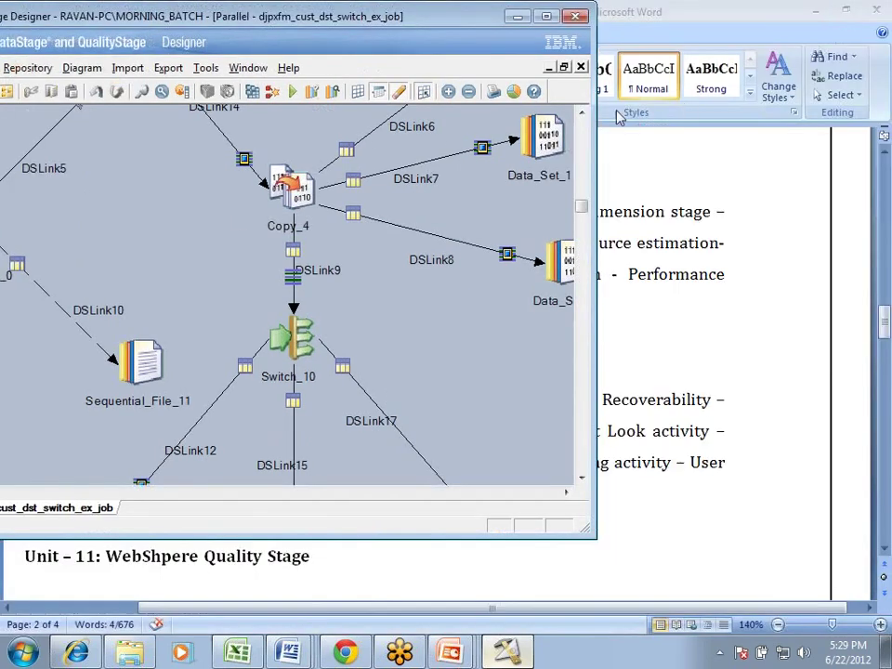
click(581, 68)
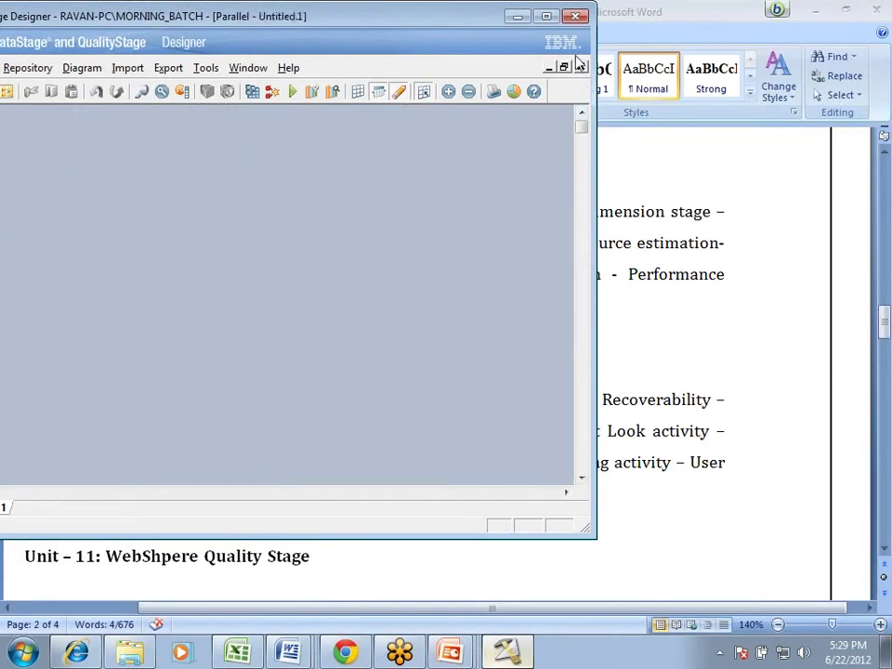
click(580, 68)
click(546, 18)
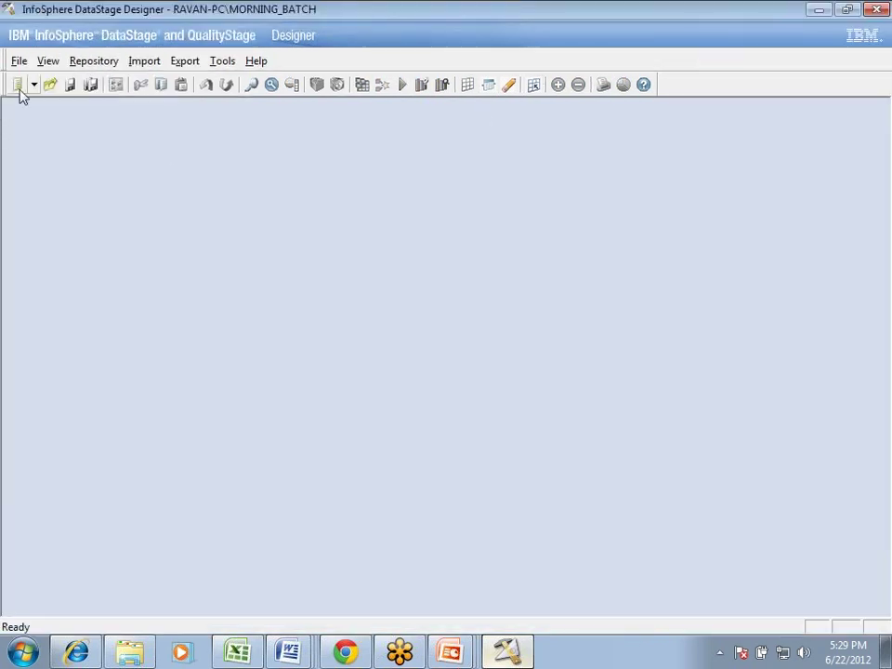
Step: Create a new maximized sequence job, Untitled.2, with the Palette showing
click(17, 84)
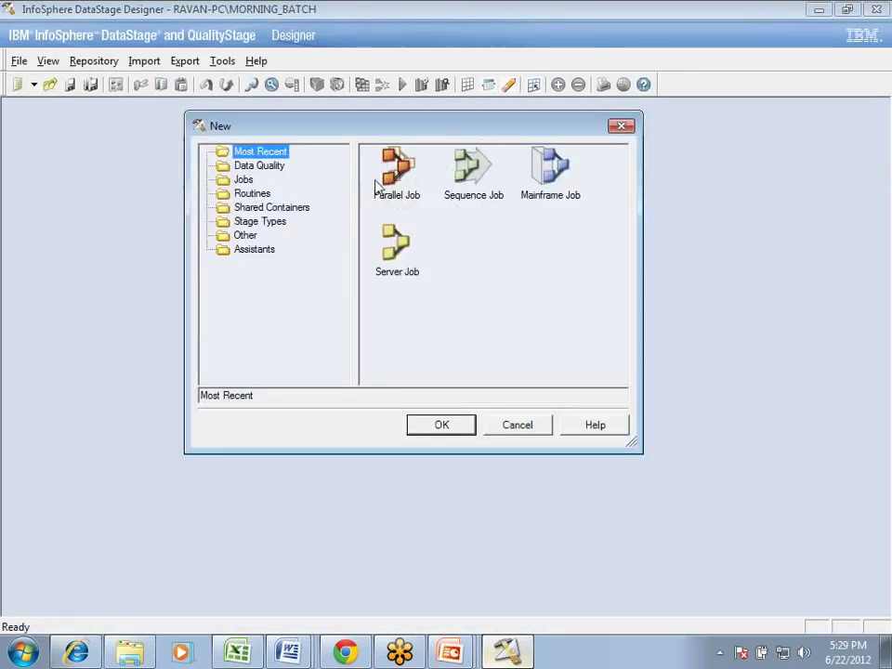
double_click(472, 170)
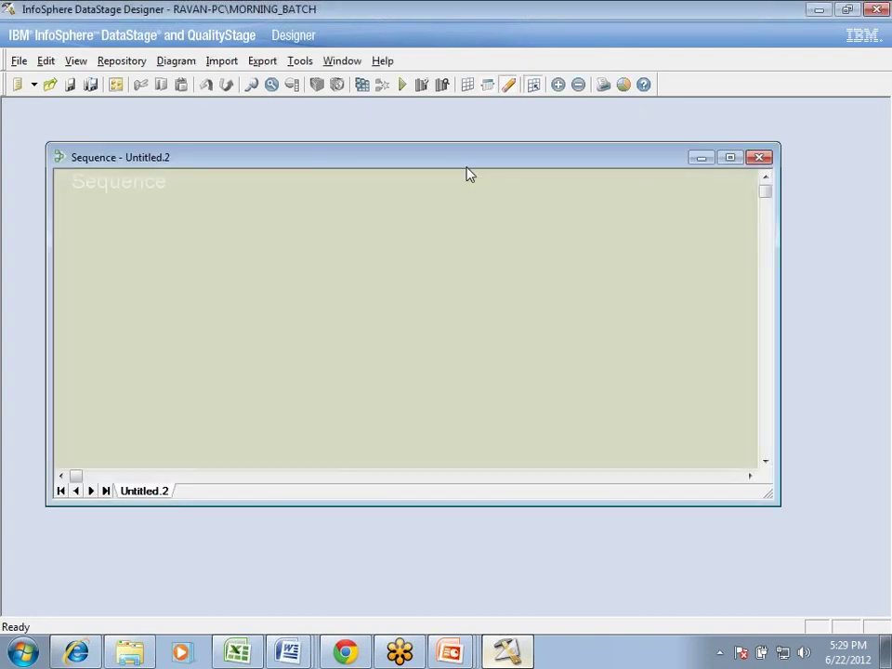
double_click(437, 157)
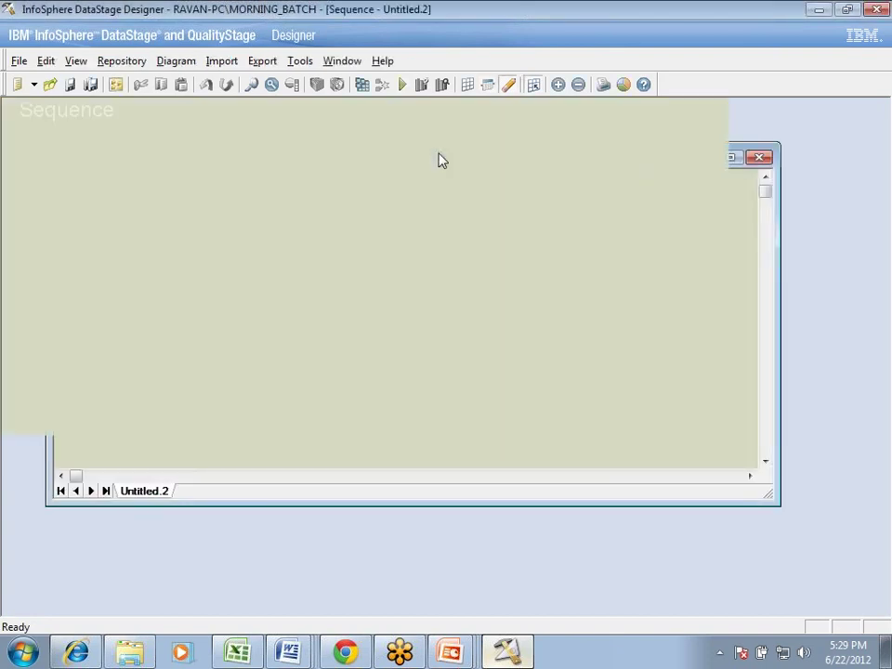
click(93, 60)
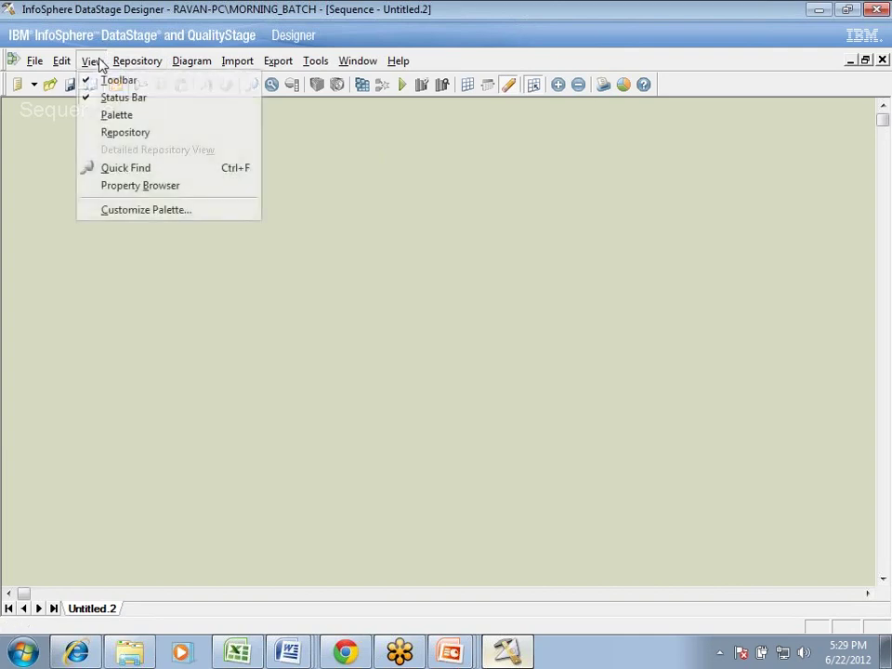
click(103, 121)
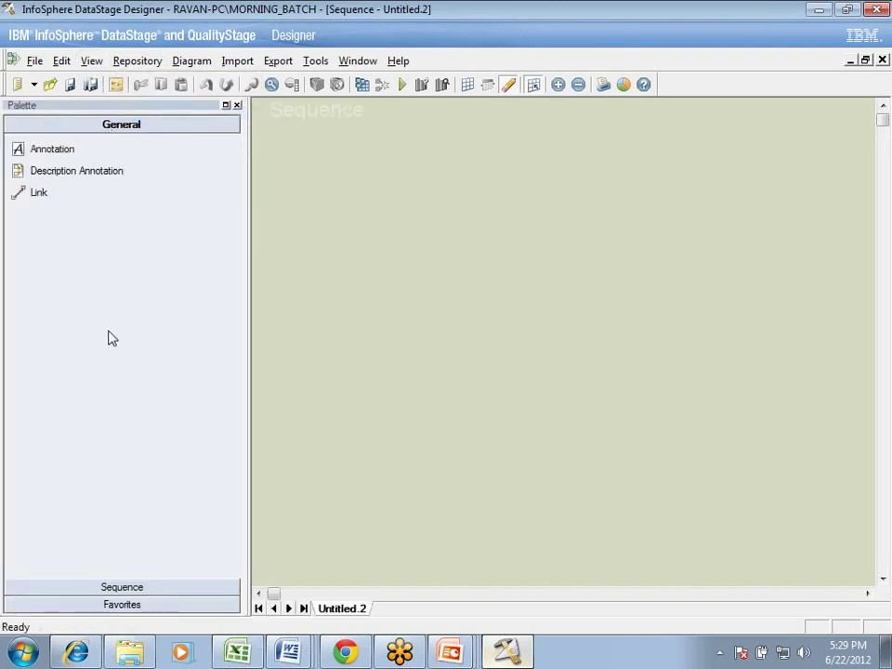
Step: Expand the Palette's Sequence group to list Job Activity, Sequencer and Terminator Activity
click(130, 584)
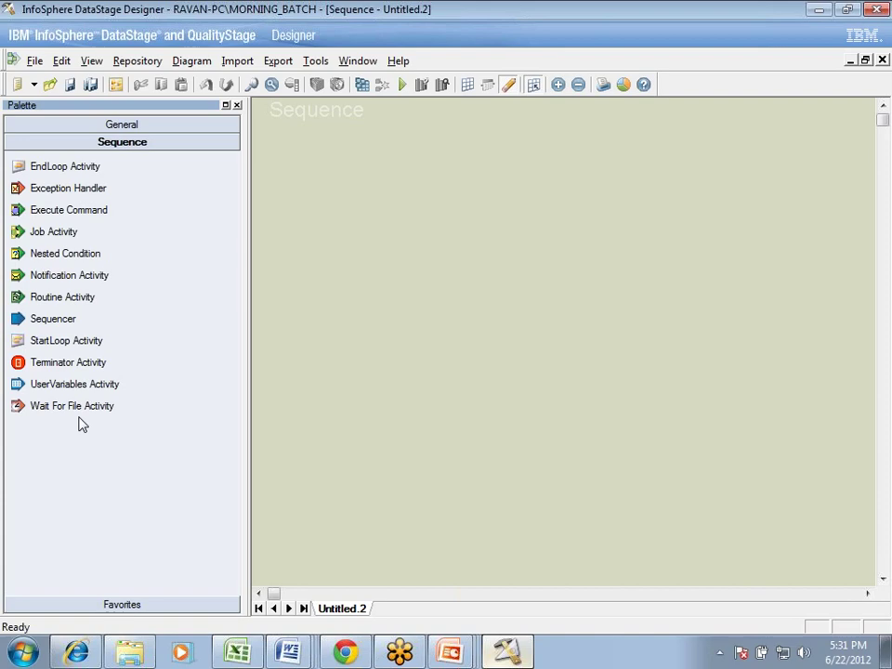
Step: Minimize Designer and both Word documents, then open 'Control-M GUI guide for Application.doc'
click(817, 10)
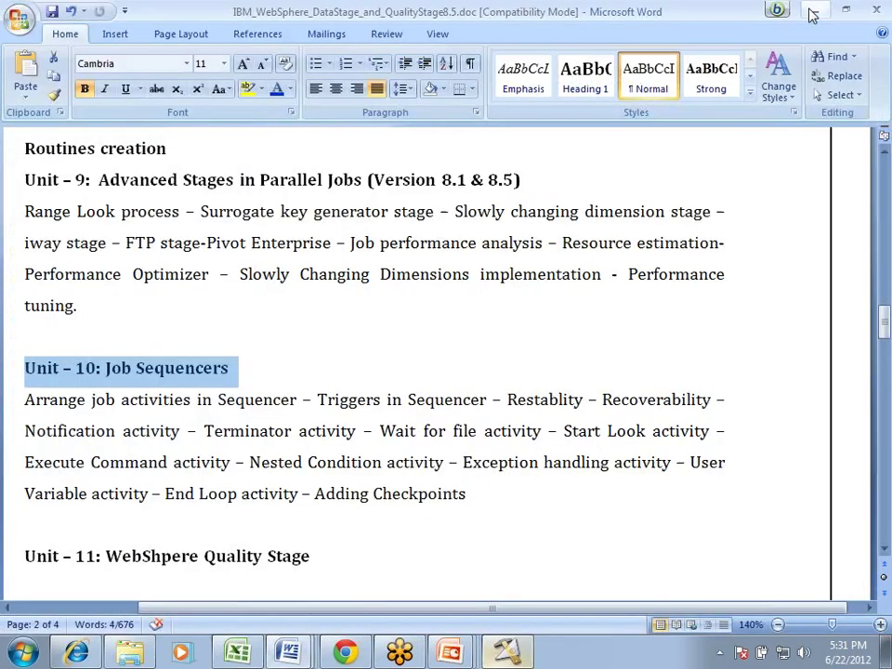
click(814, 11)
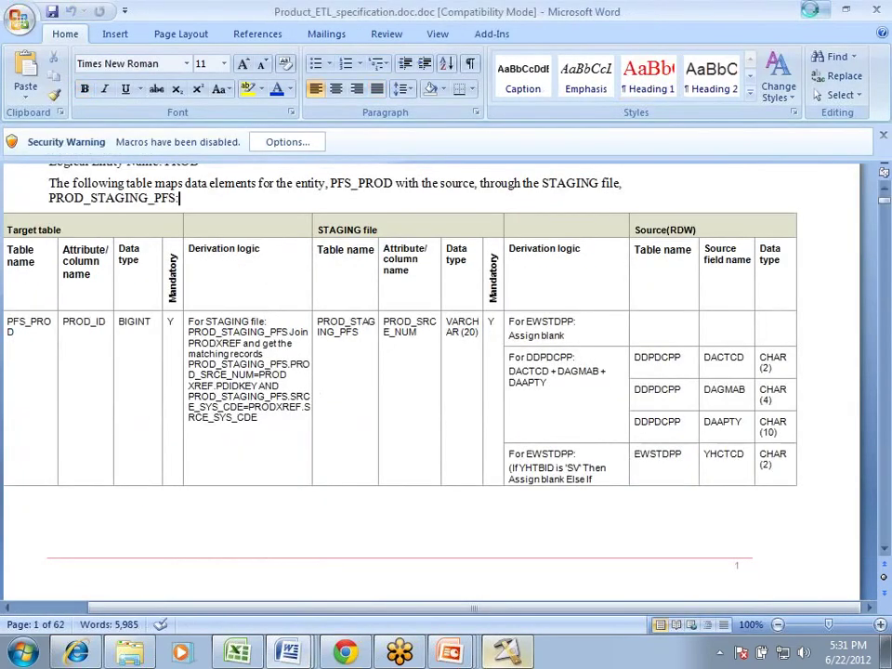
click(816, 10)
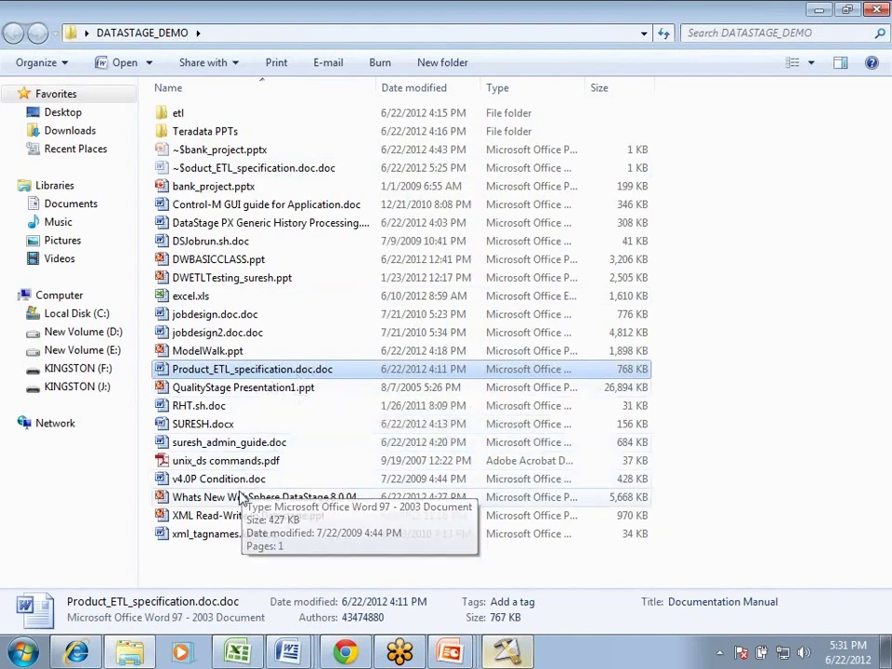
click(219, 206)
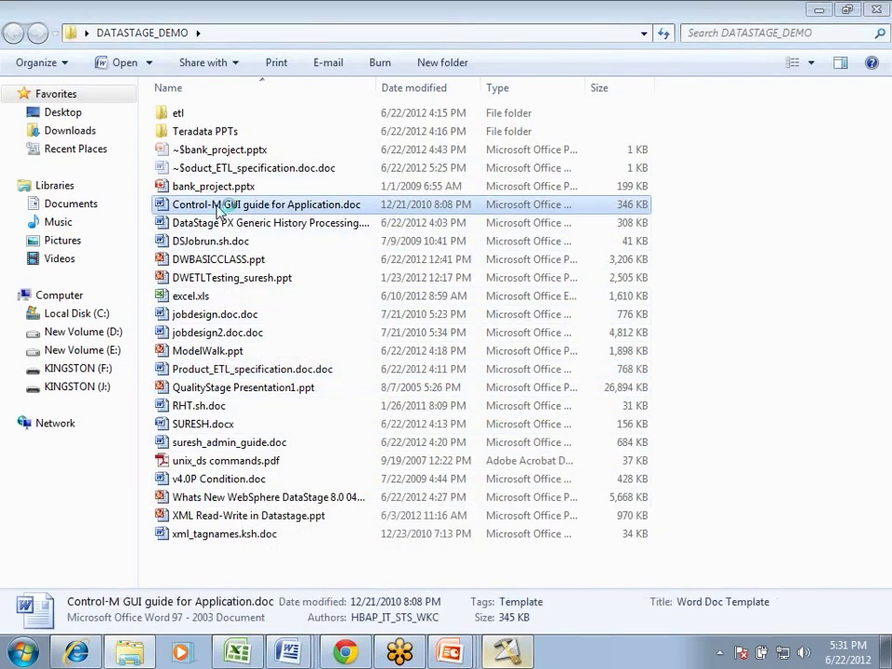
double_click(219, 205)
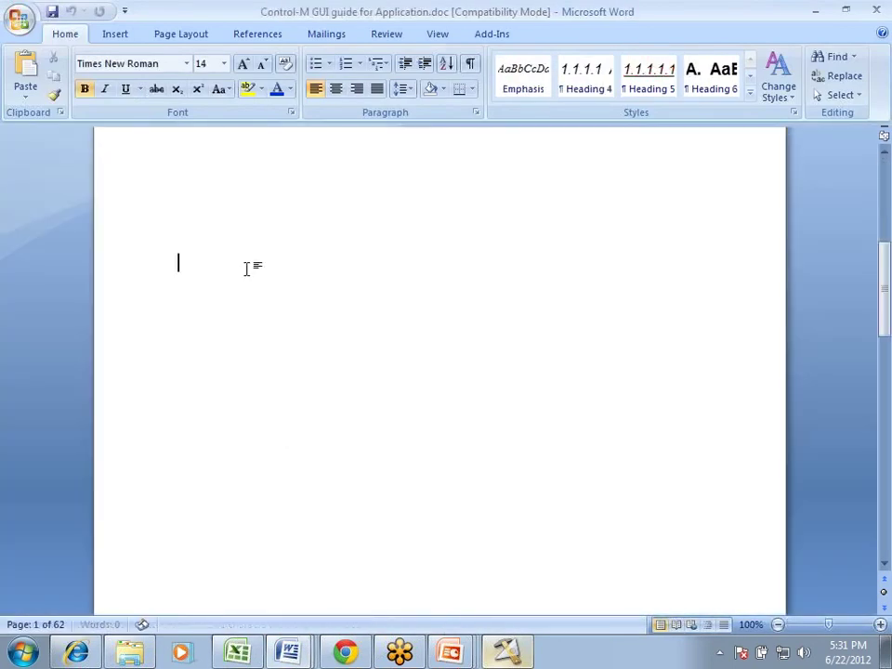
Step: Read down the Control-M guide to the desktop icons picture and select it
scroll(249, 278, down, 10)
scroll(254, 297, down, 5)
scroll(257, 306, down, 6)
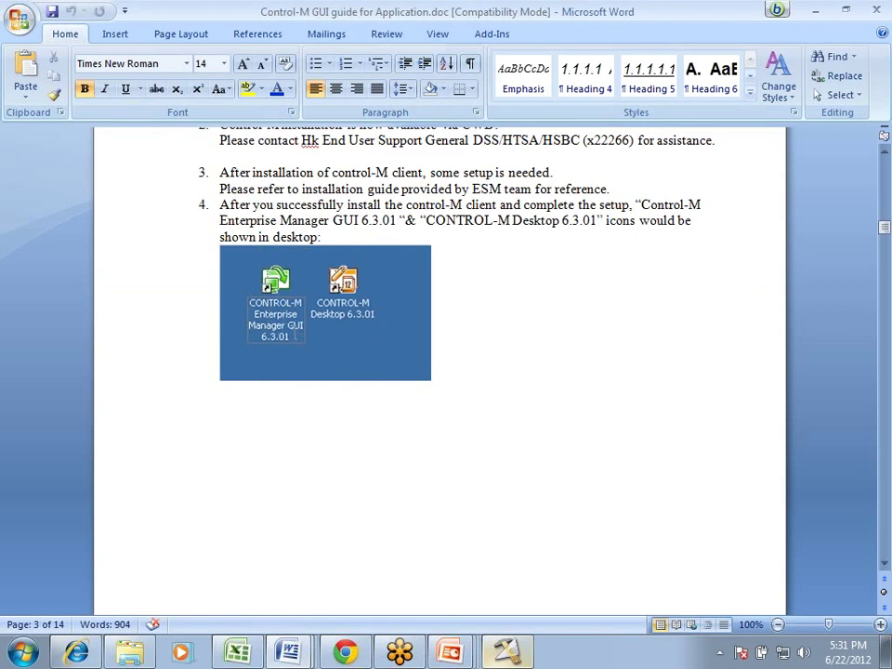
click(293, 337)
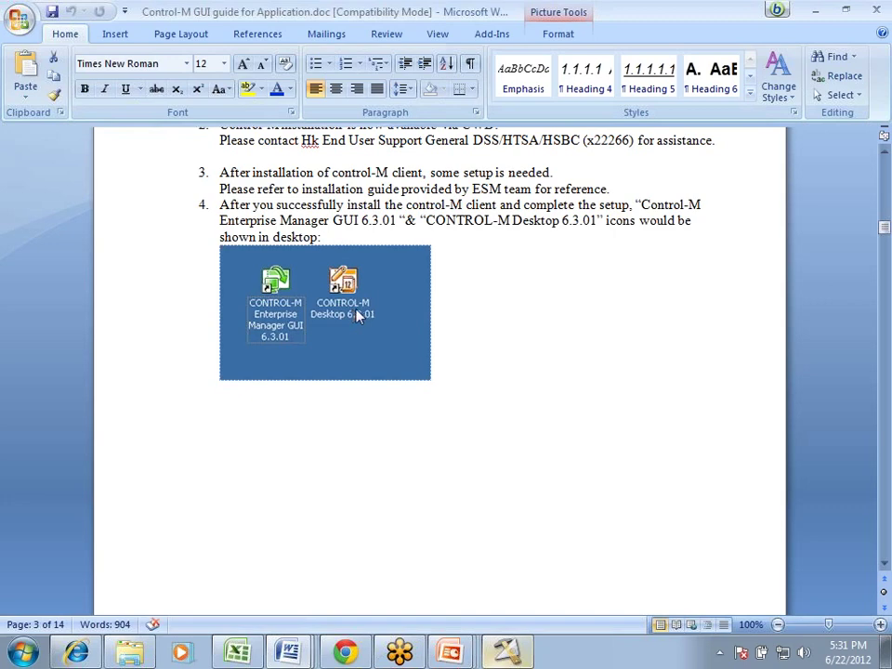
Step: Read on through the login settings to the Enterprise Manager viewpoint screenshot
scroll(354, 319, down, 1)
scroll(354, 322, down, 20)
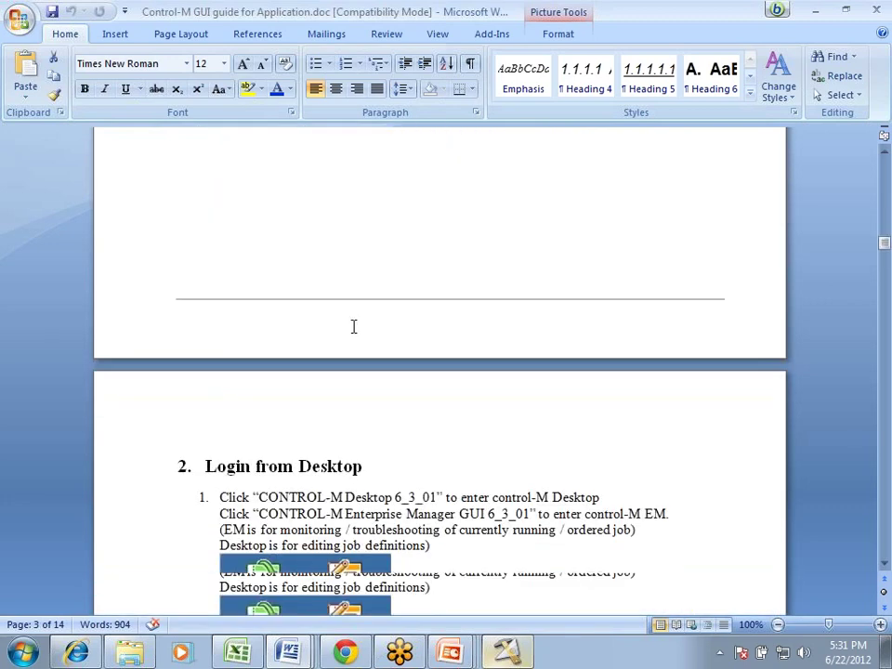
scroll(353, 325, up, 8)
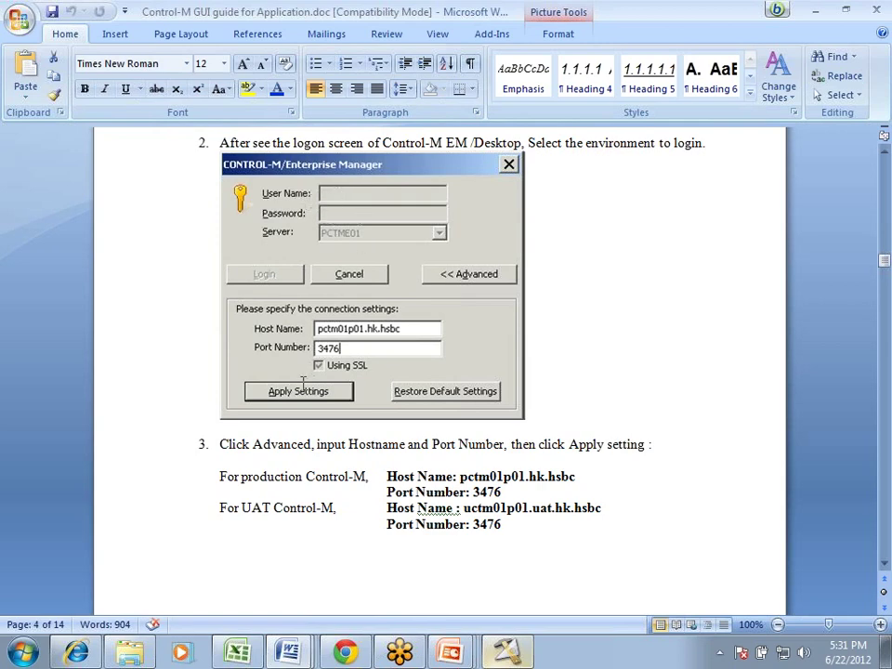
scroll(308, 346, down, 5)
scroll(308, 346, down, 10)
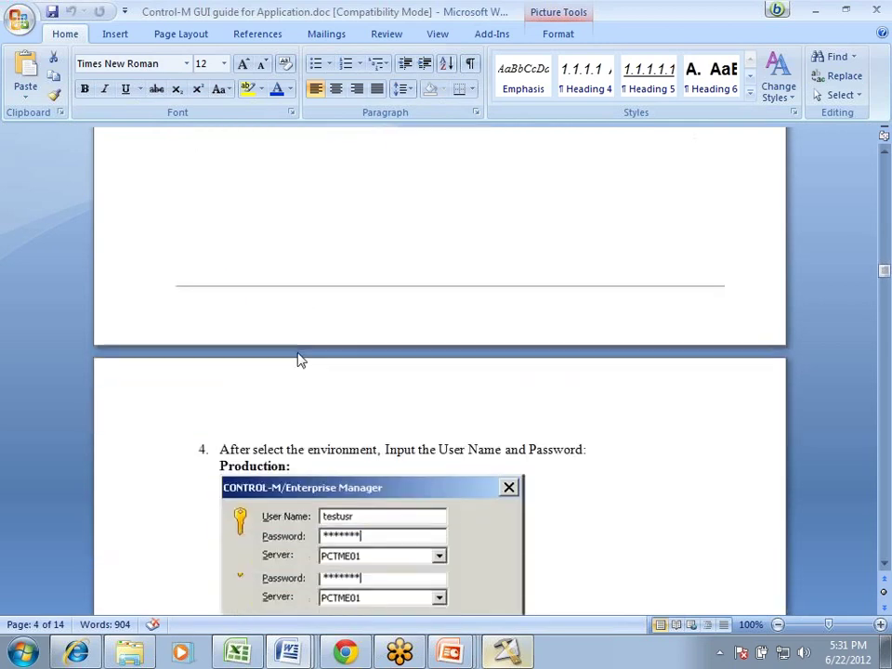
scroll(298, 350, down, 1)
scroll(293, 344, down, 20)
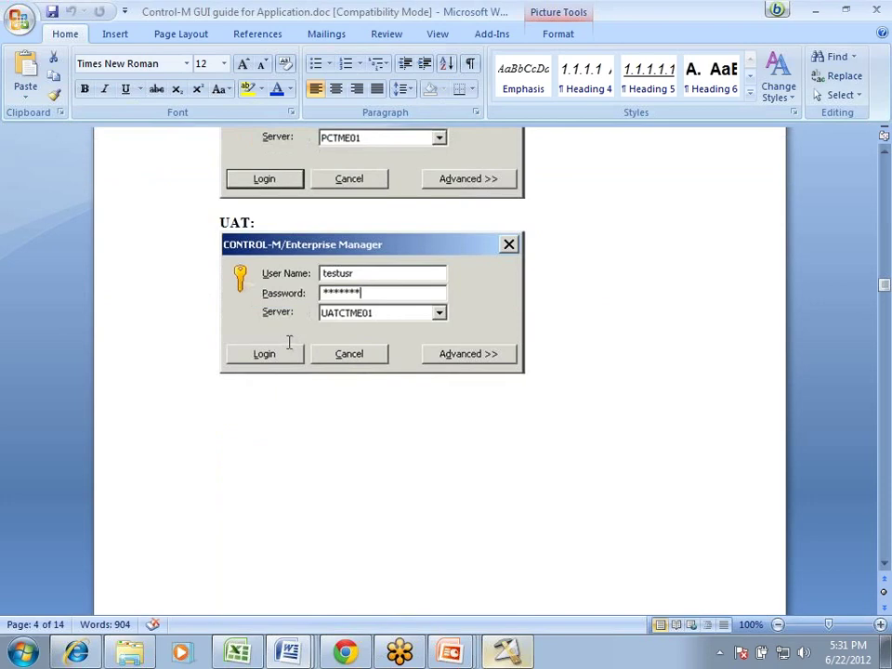
scroll(292, 343, down, 8)
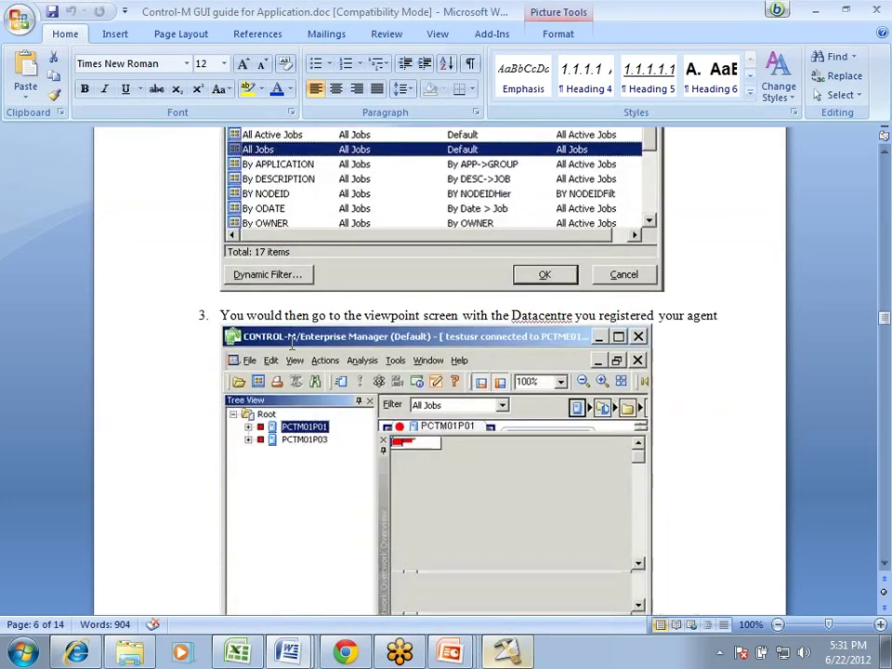
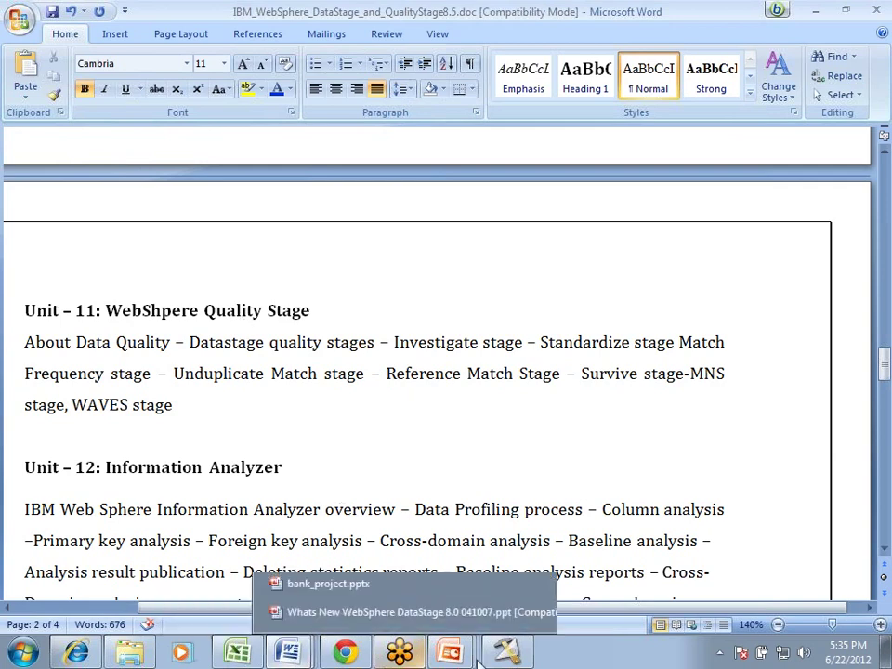
Step: In DataStage Designer, create a new Parallel job and show the Data Quality stage palette
click(506, 650)
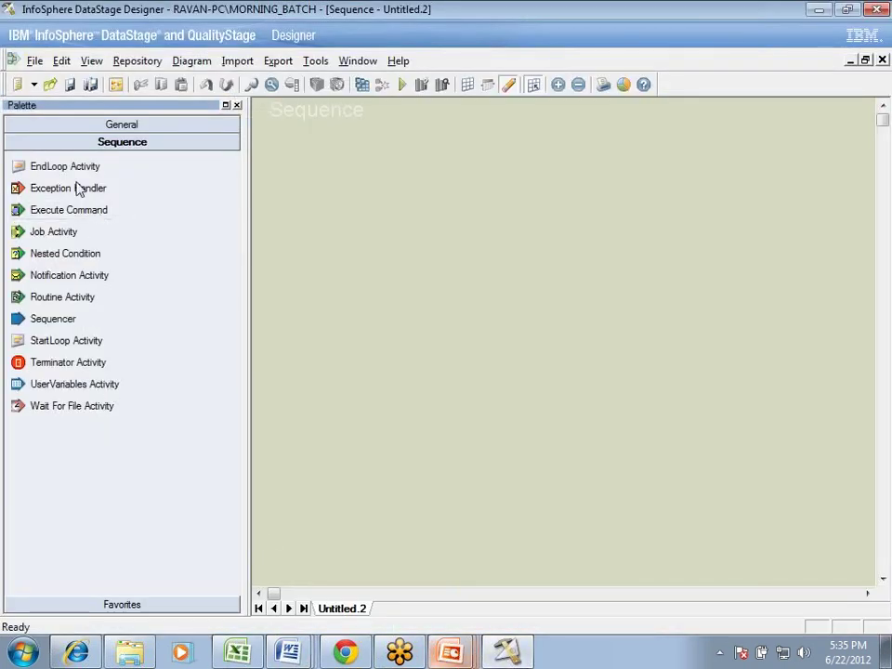
click(17, 85)
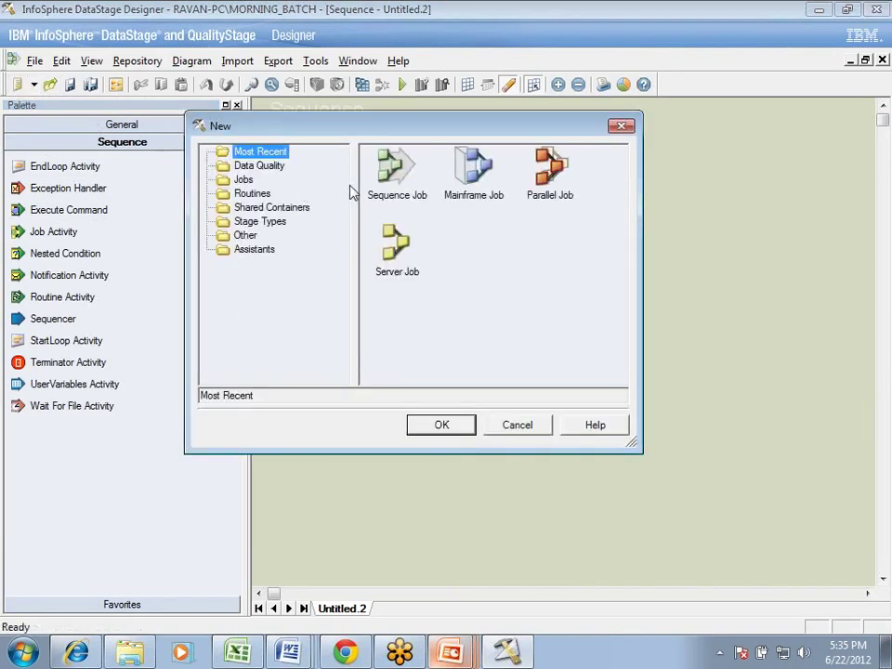
double_click(560, 189)
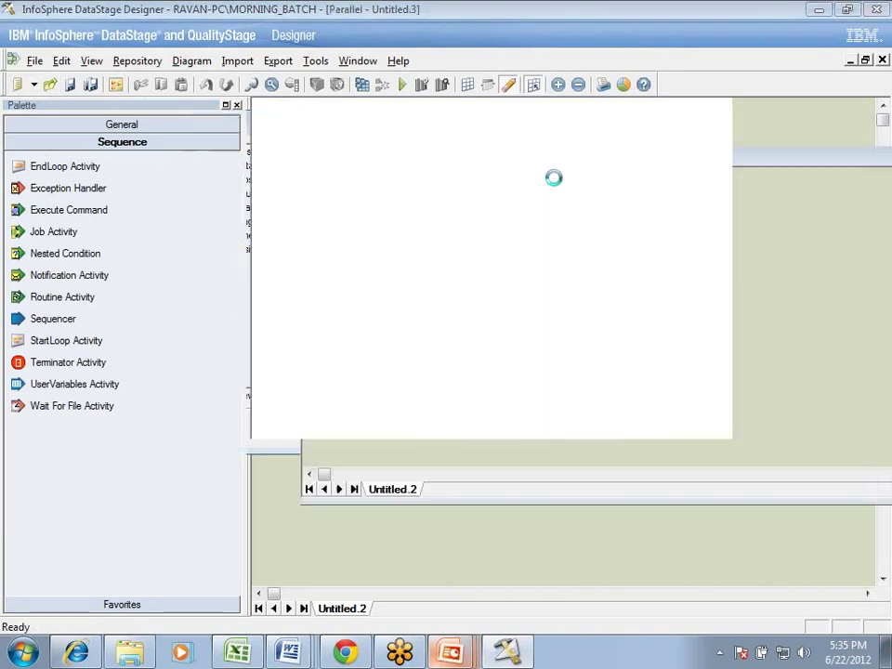
click(81, 465)
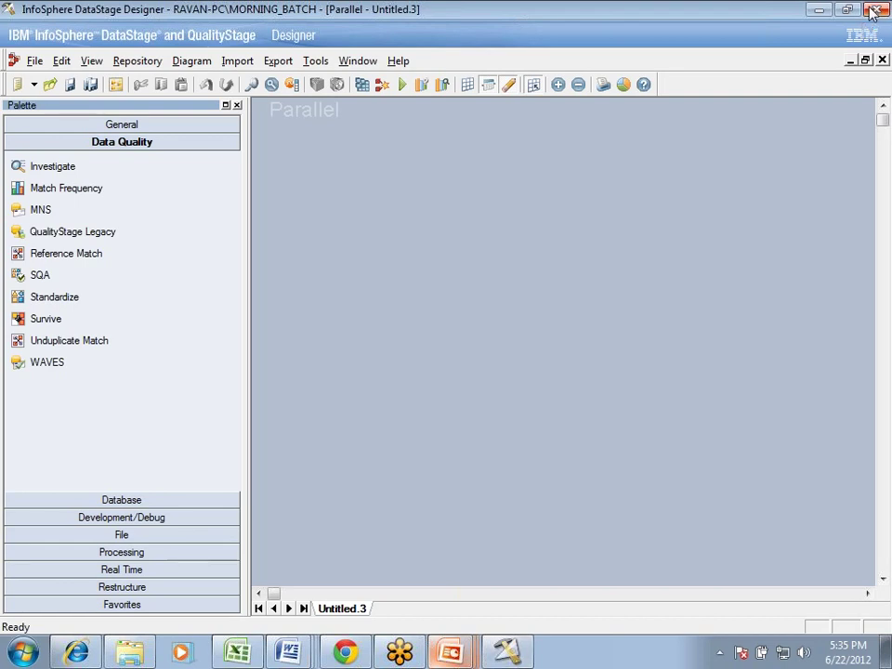
Step: Close DataStage Designer and minimize the Word windows to reveal the desktop
click(873, 11)
click(817, 10)
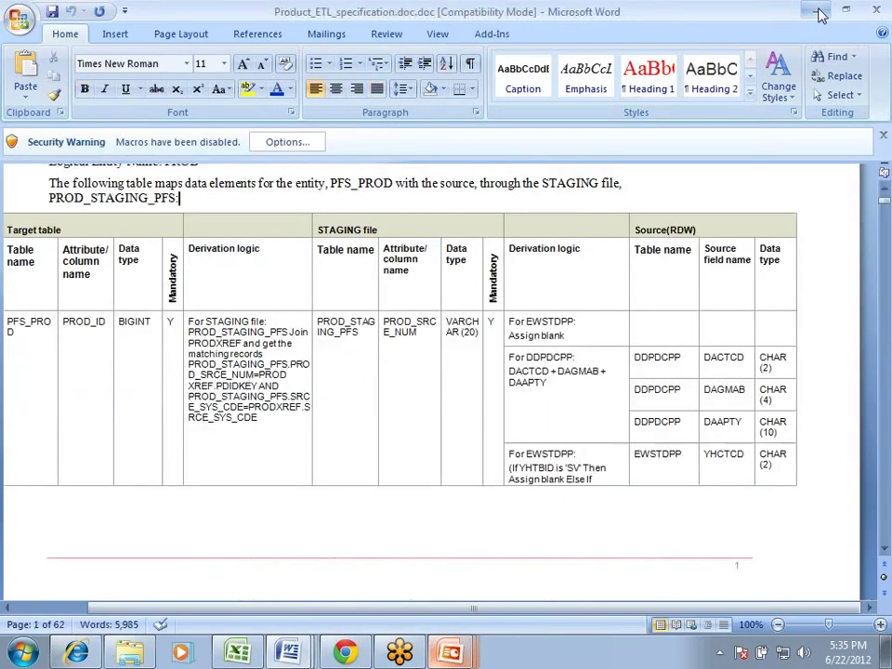
click(818, 11)
click(819, 11)
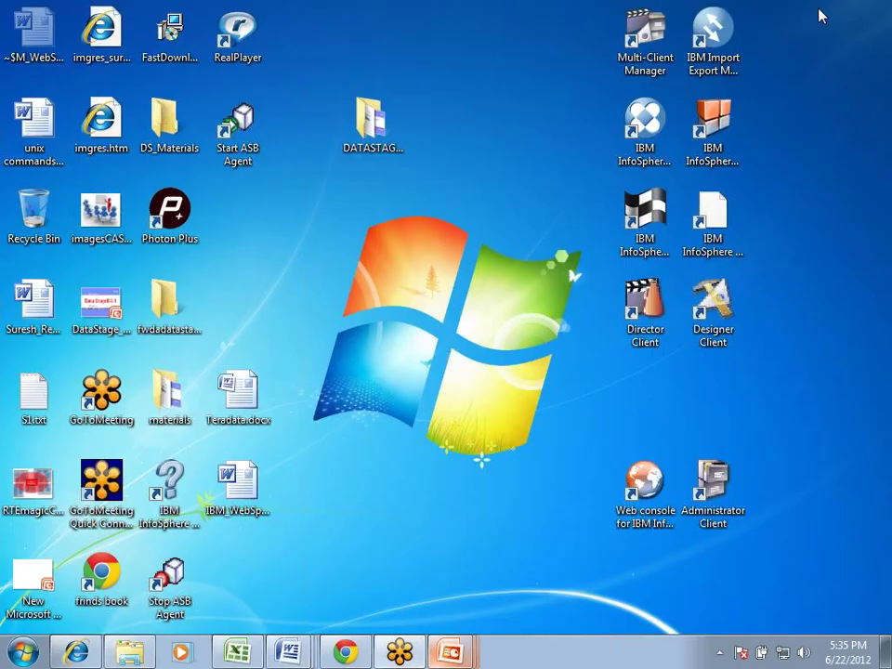
Step: Launch the Designer Client and log in as Administrator to the RAVAN-PC/lanka project with the account password
double_click(706, 299)
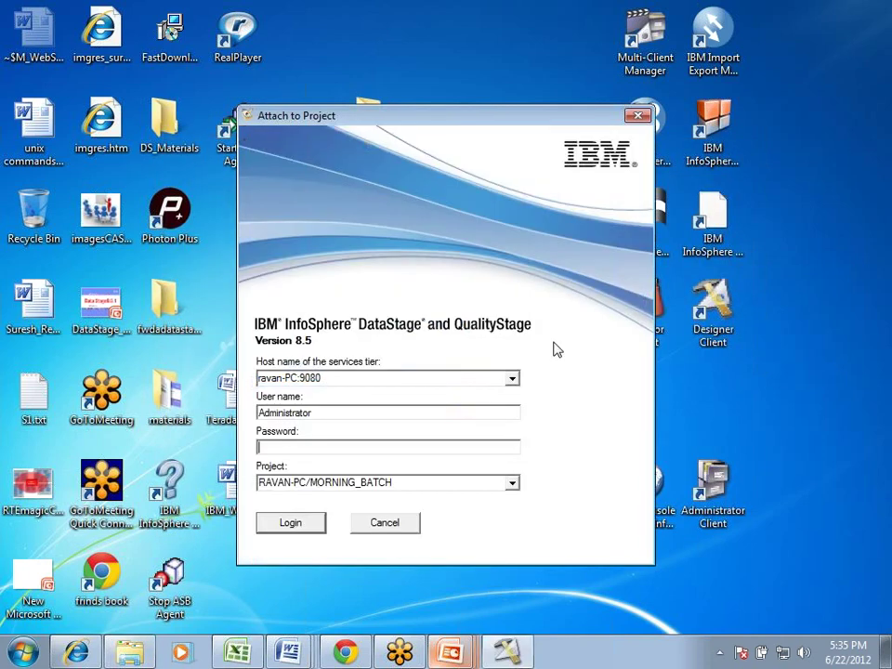
click(260, 447)
text(*****)
click(509, 483)
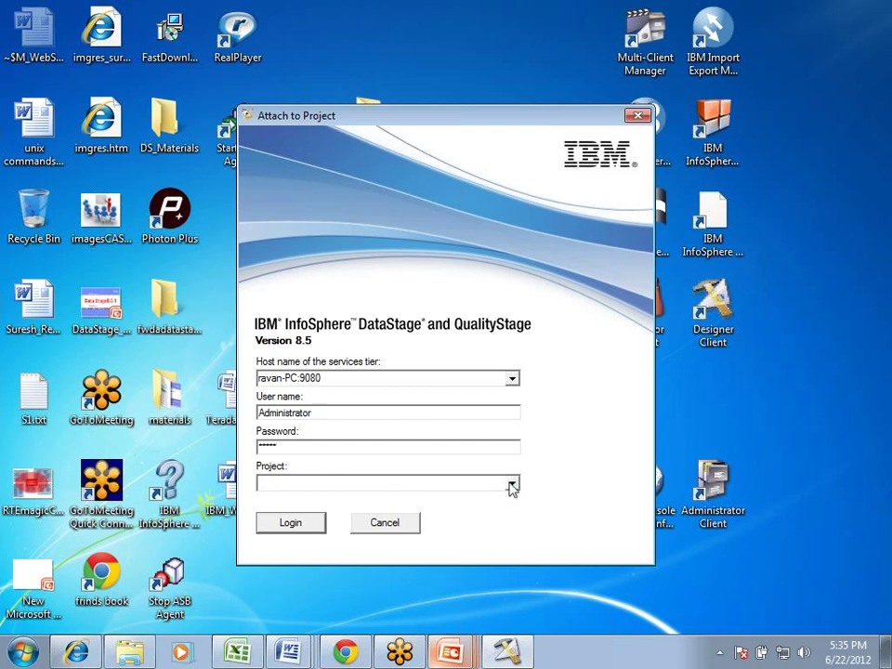
click(510, 484)
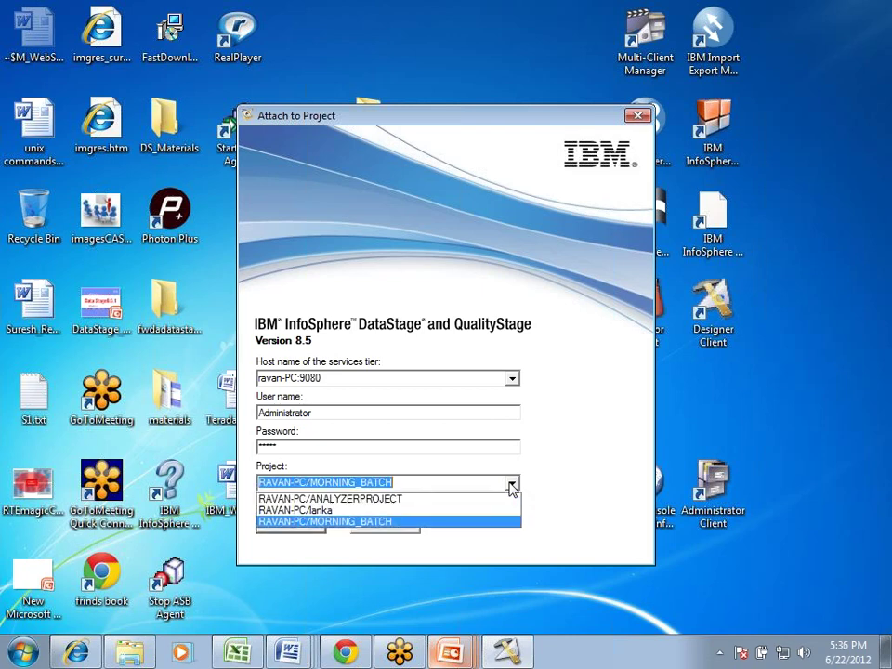
click(307, 510)
click(286, 526)
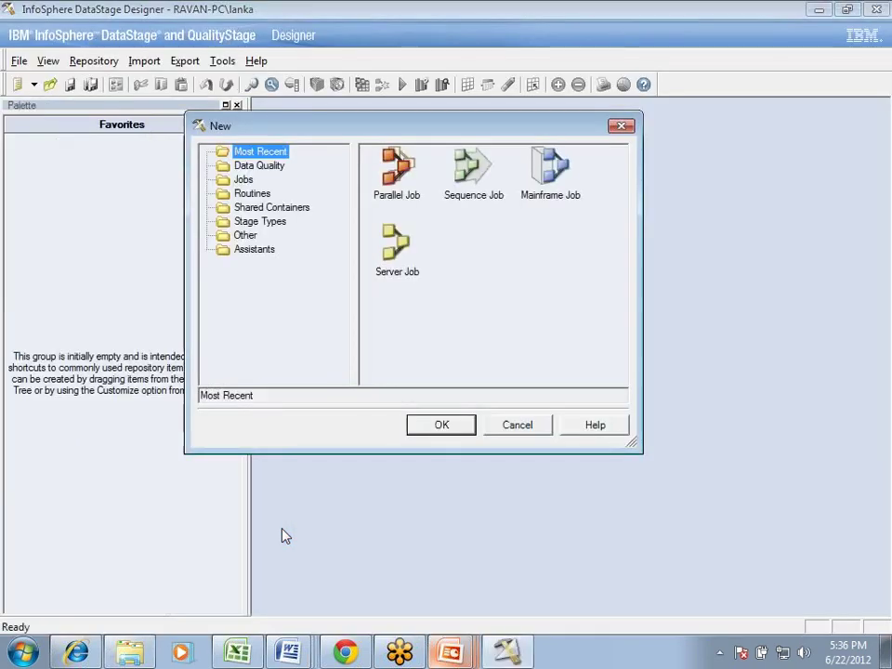
Step: Create a parallel job, show the Repository, close the palette, and open QSINV_EX_JOB from Jobs
double_click(393, 169)
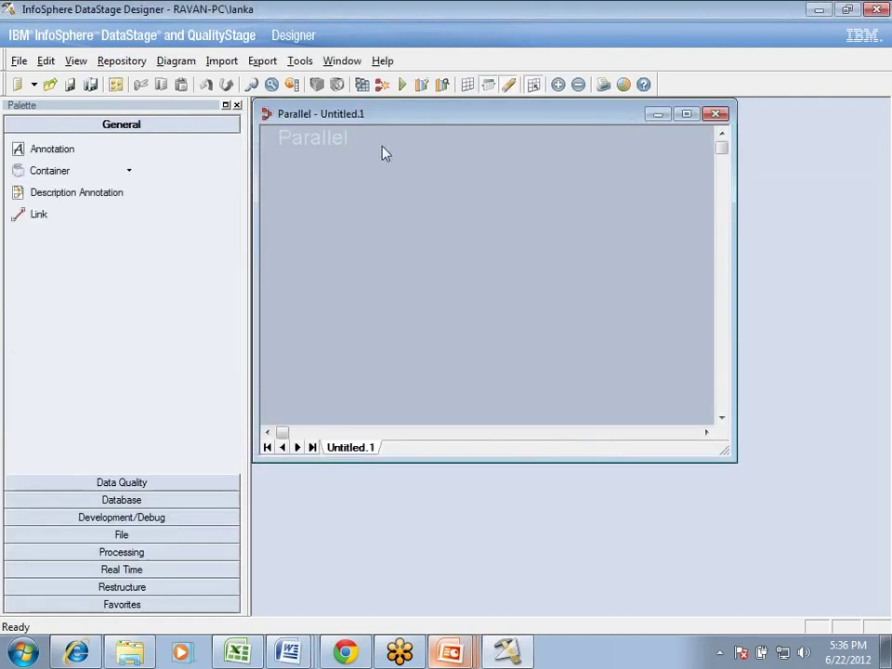
click(93, 60)
click(121, 132)
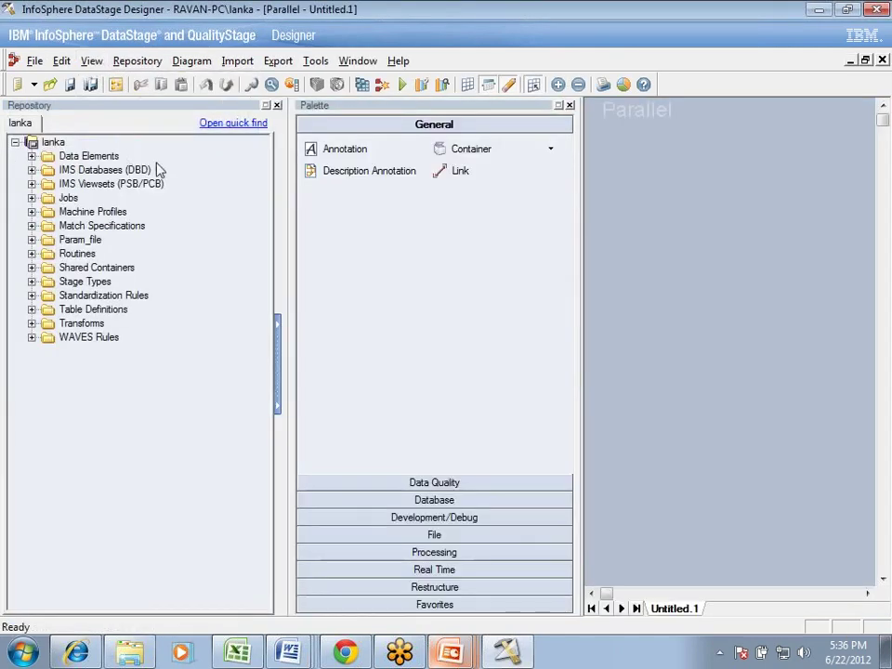
click(31, 198)
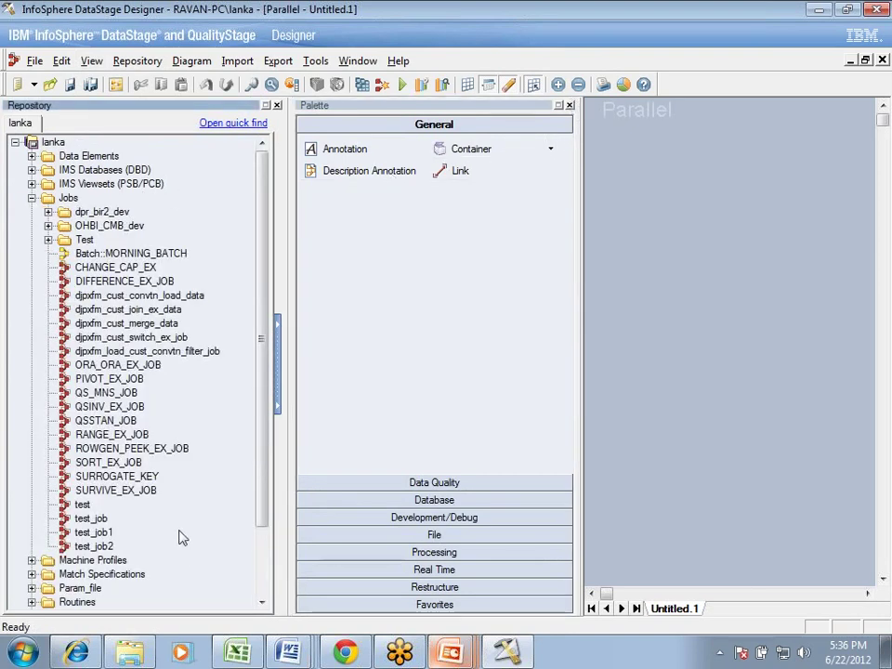
click(570, 105)
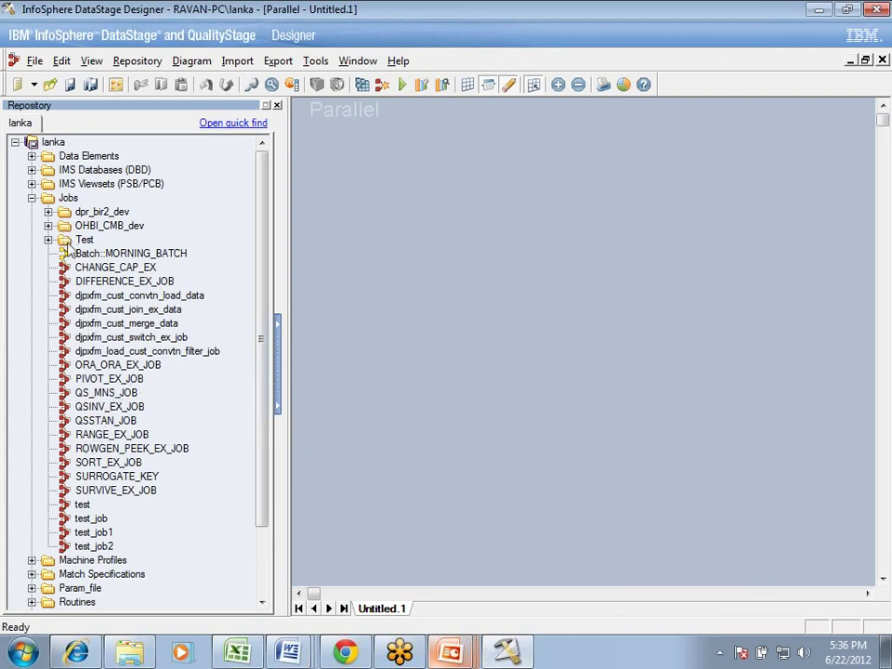
click(102, 409)
double_click(102, 409)
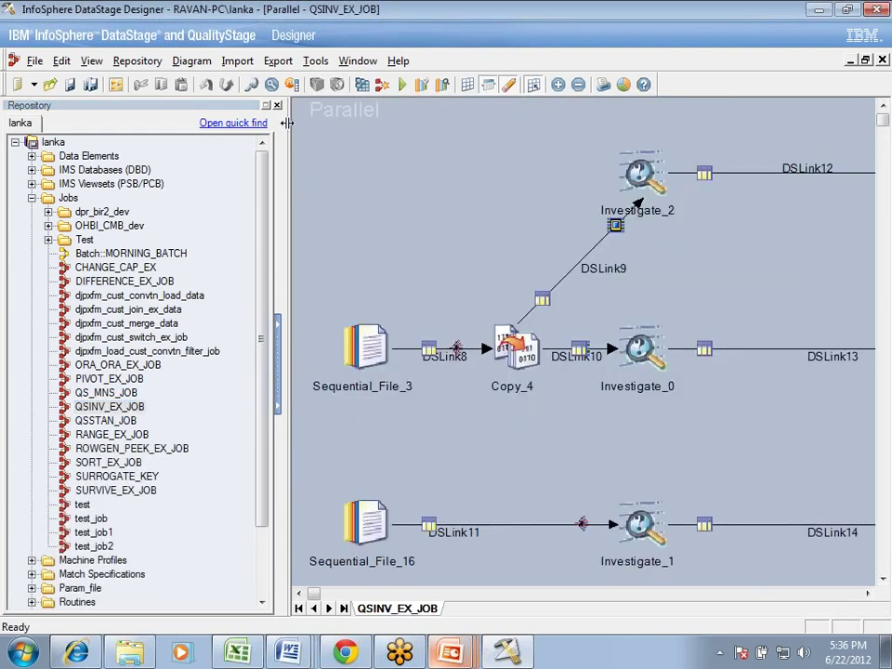
Step: Select the three Investigate stages, then compile QSINV_EX_JOB without errors
drag(85, 153, 86, 153)
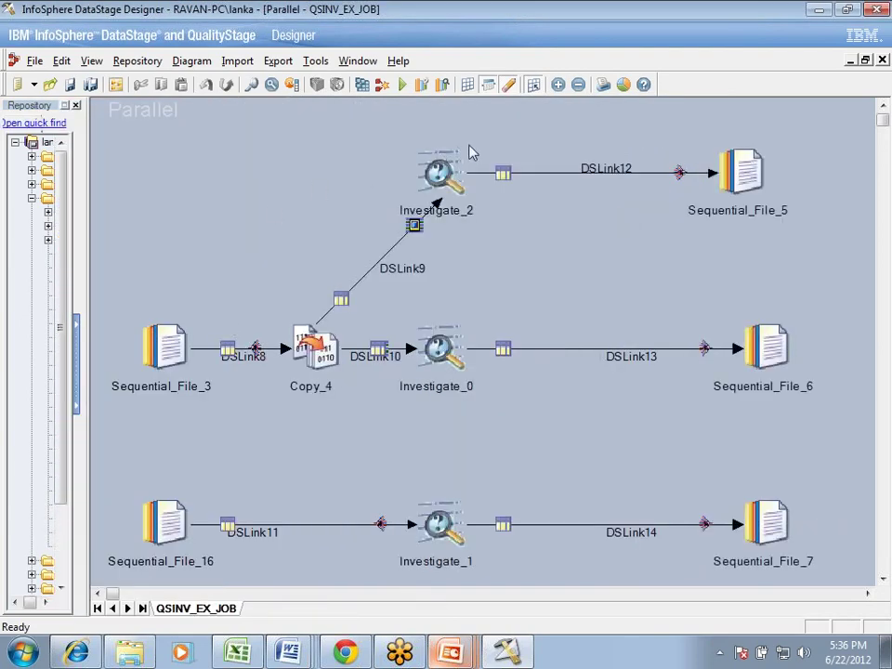
drag(478, 137, 404, 578)
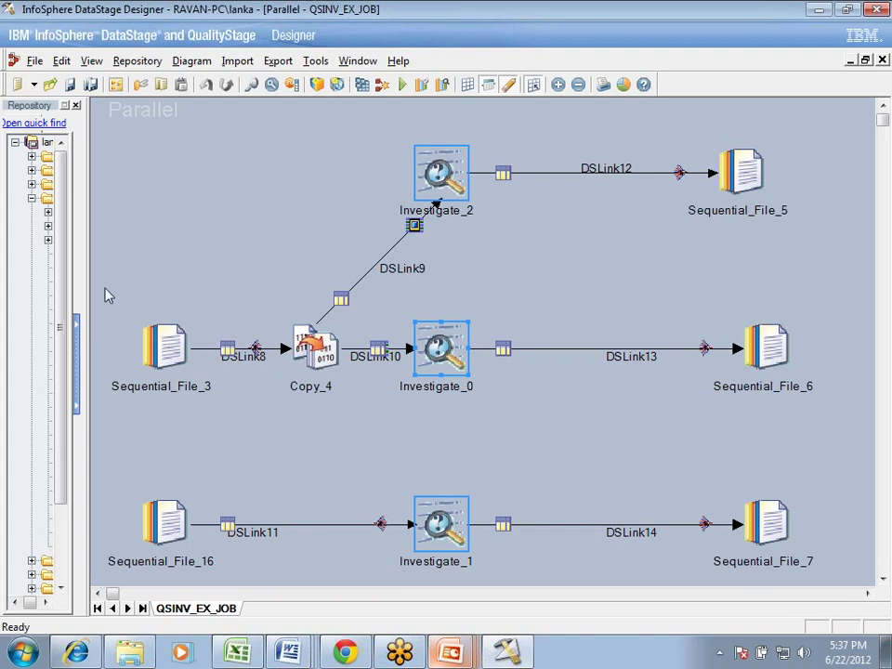
drag(84, 294, 221, 294)
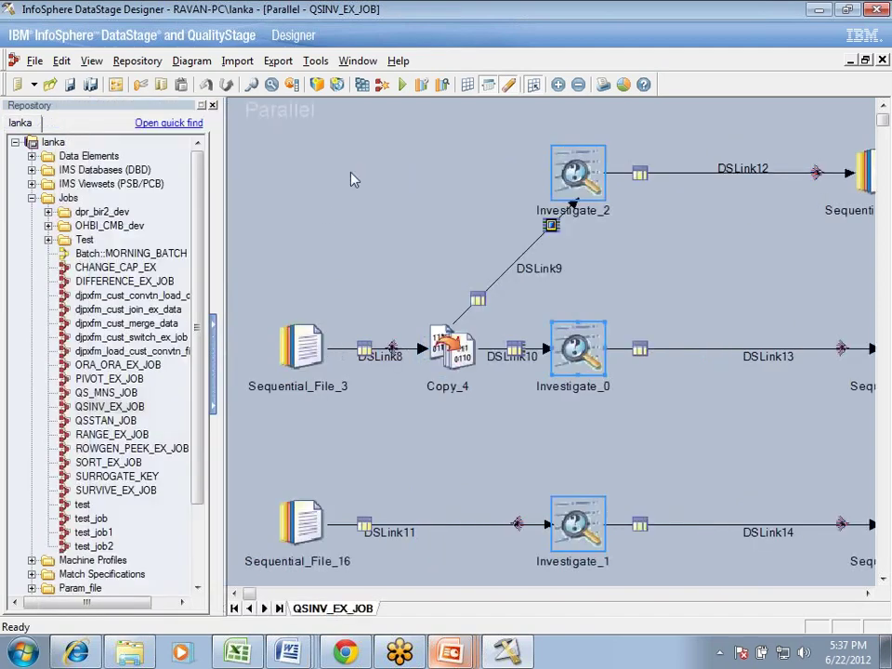
click(362, 86)
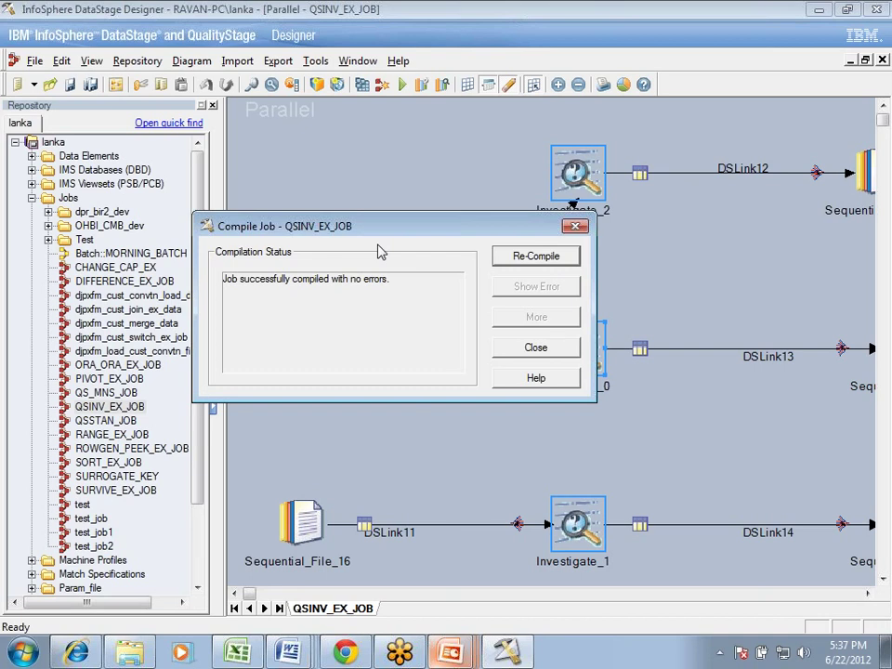
click(513, 346)
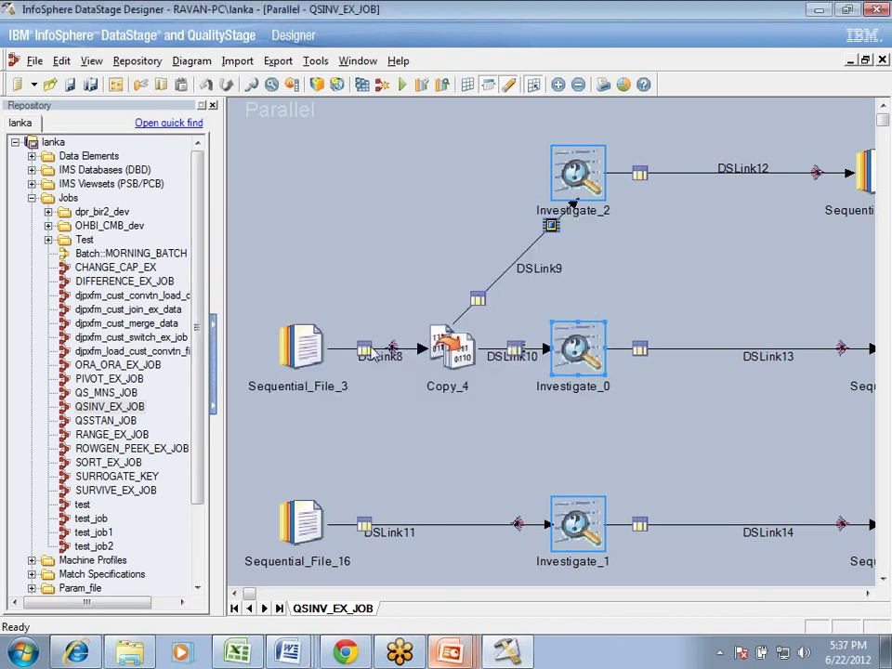
Step: Review the 10 columns Sequential_File_3 reads from LNDG_TYCO_EMP_MANAG.txt, then close its properties
click(313, 348)
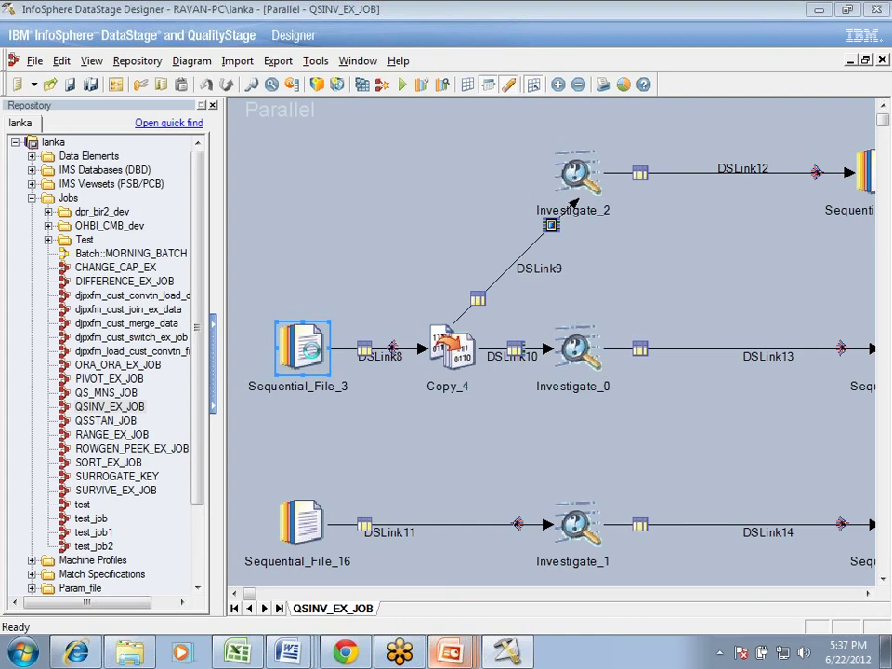
double_click(311, 349)
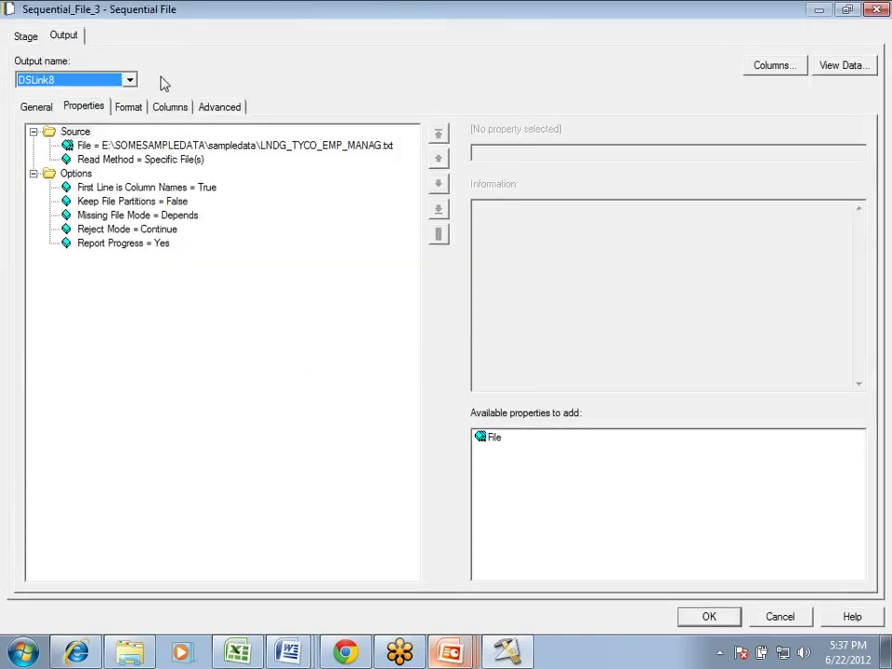
click(165, 104)
drag(124, 127, 174, 128)
drag(119, 155, 76, 258)
click(701, 618)
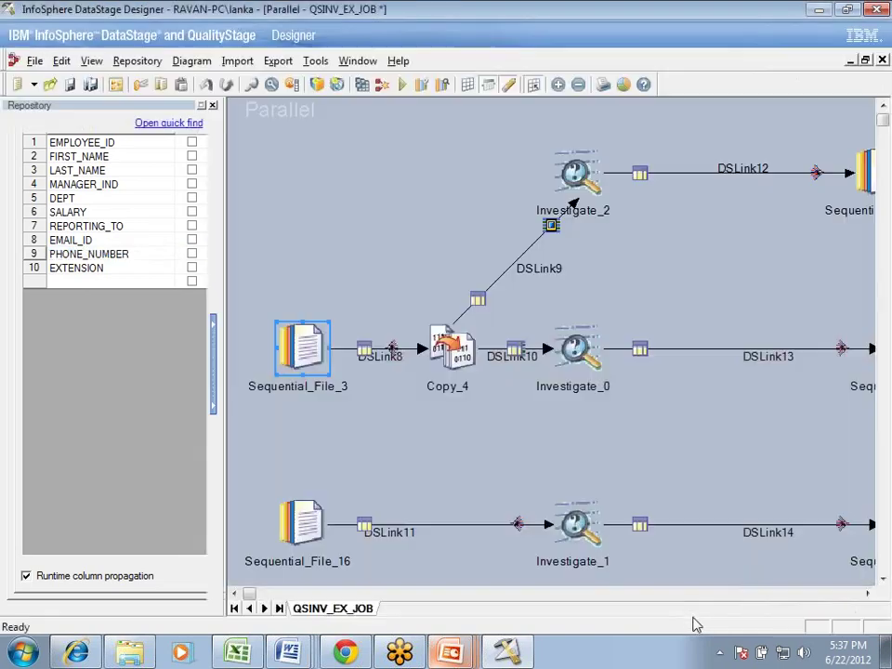
click(621, 593)
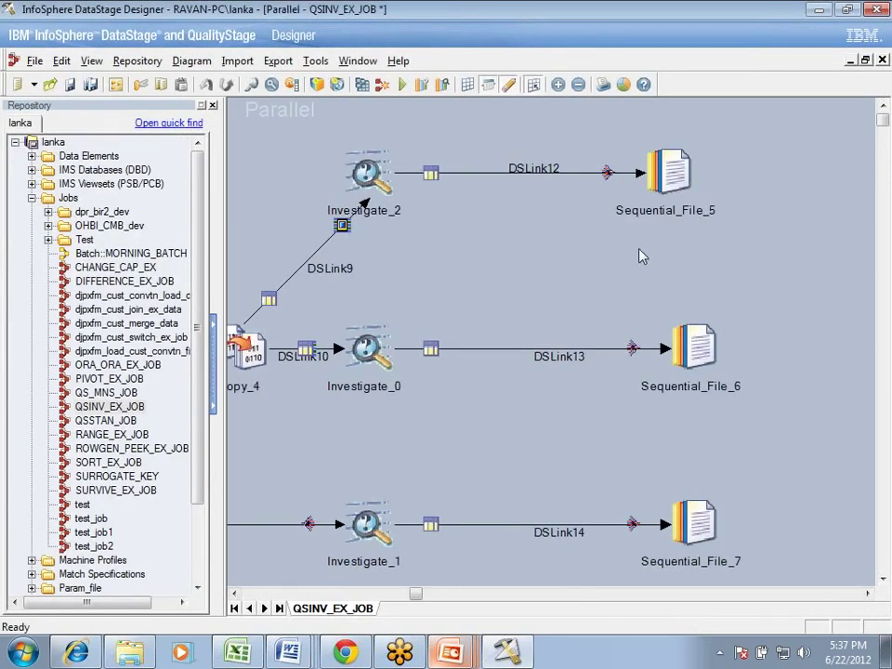
Step: Compile and run QSINV_EX_JOB with default limits, then collapse the Jobs folder and narrow the repository
click(403, 85)
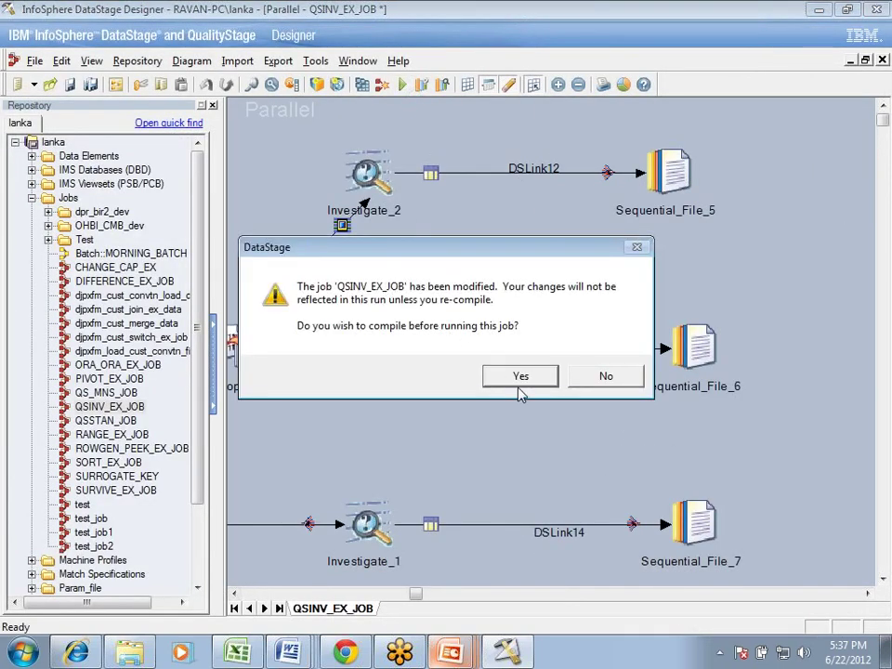
click(519, 384)
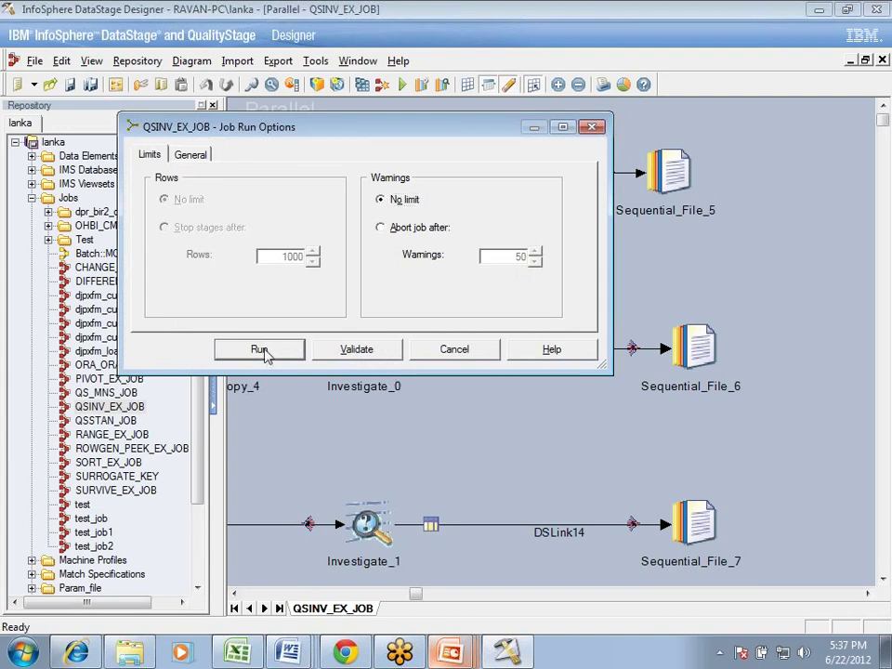
click(263, 350)
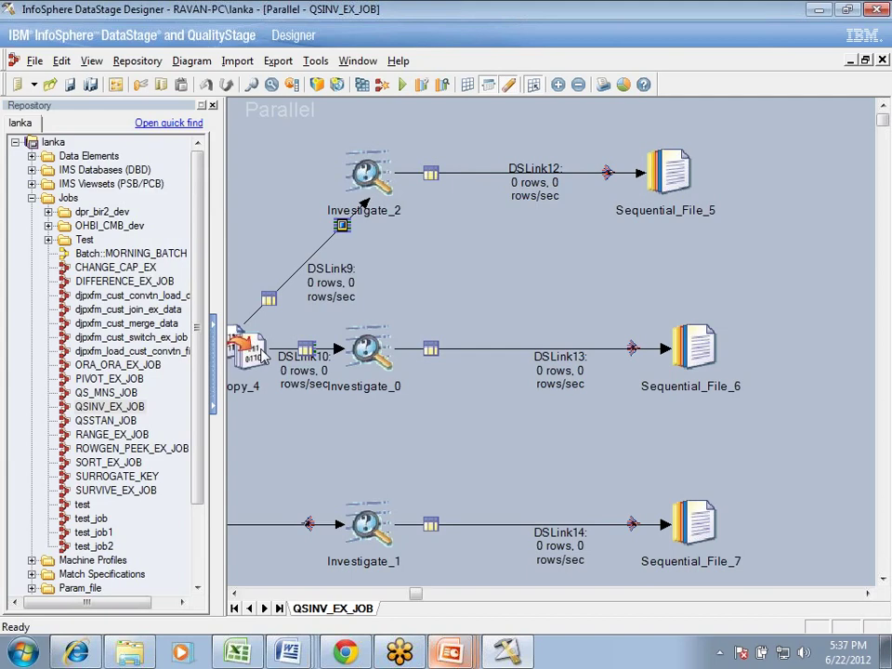
click(31, 198)
drag(218, 283, 122, 256)
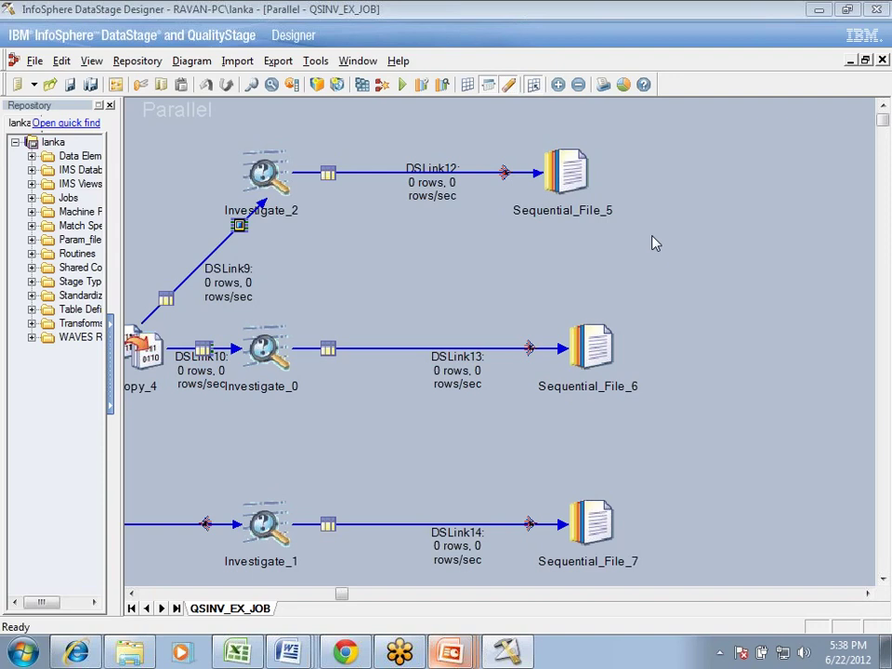
click(314, 62)
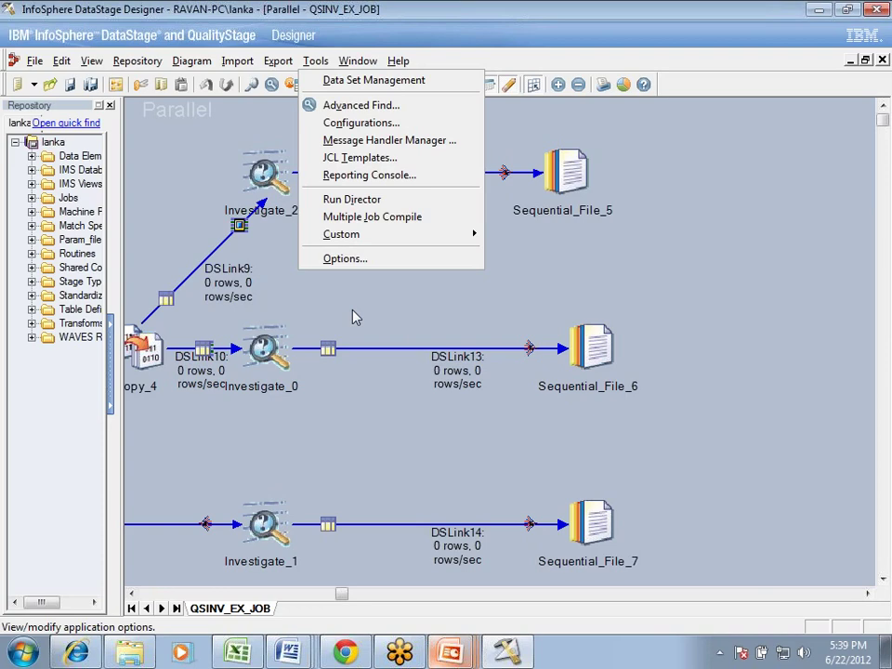
Step: Switch to IBM_WebSphere_DataStage_and_QualityStage8.5.doc and select the Unit 11 WebSphere Quality Stage section
mouse_move(288, 654)
click(242, 494)
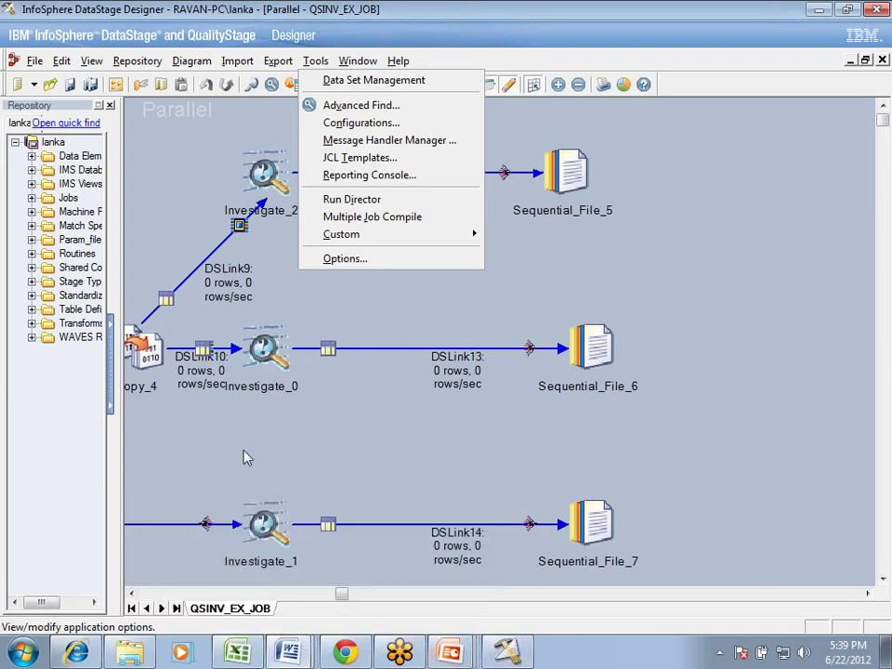
drag(197, 290, 24, 195)
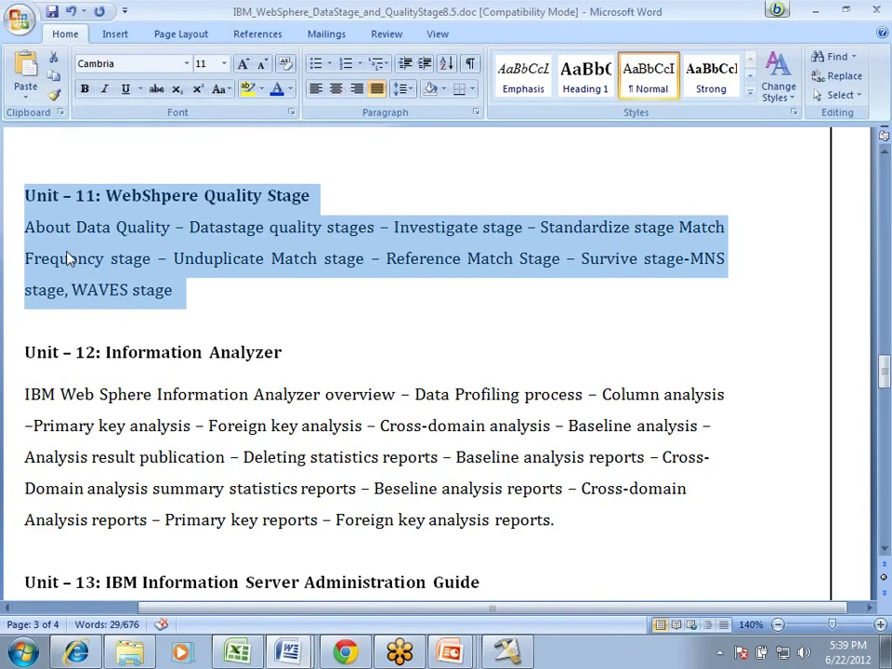
Step: Select only the 'MNS stage' and 'WAVES stage' topic text in the Unit 11 outline
drag(186, 290, 697, 289)
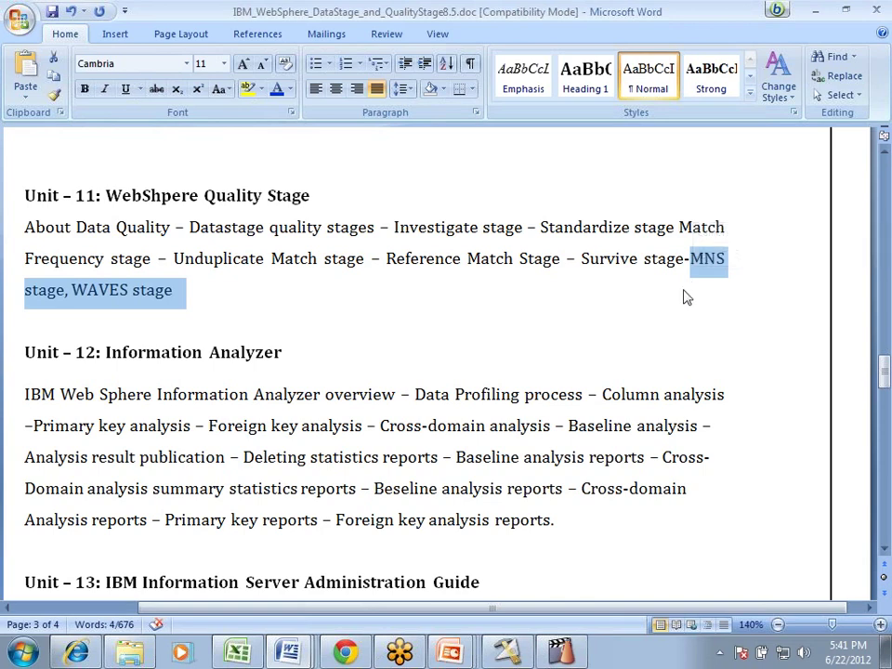
Step: Back in Designer, run View DSLink14 data on the Sequential_File_7 link
key(alt+Tab)
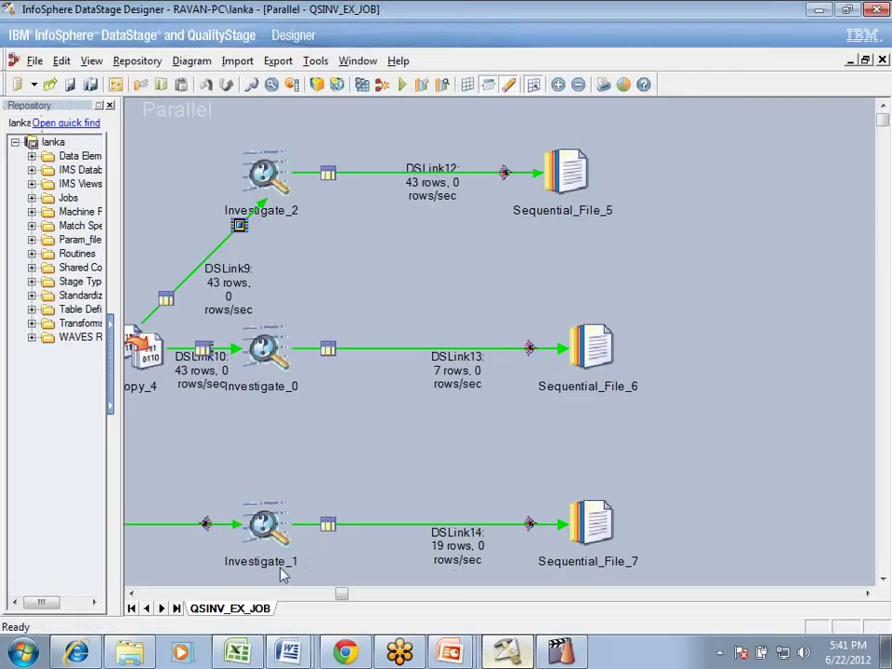
click(205, 592)
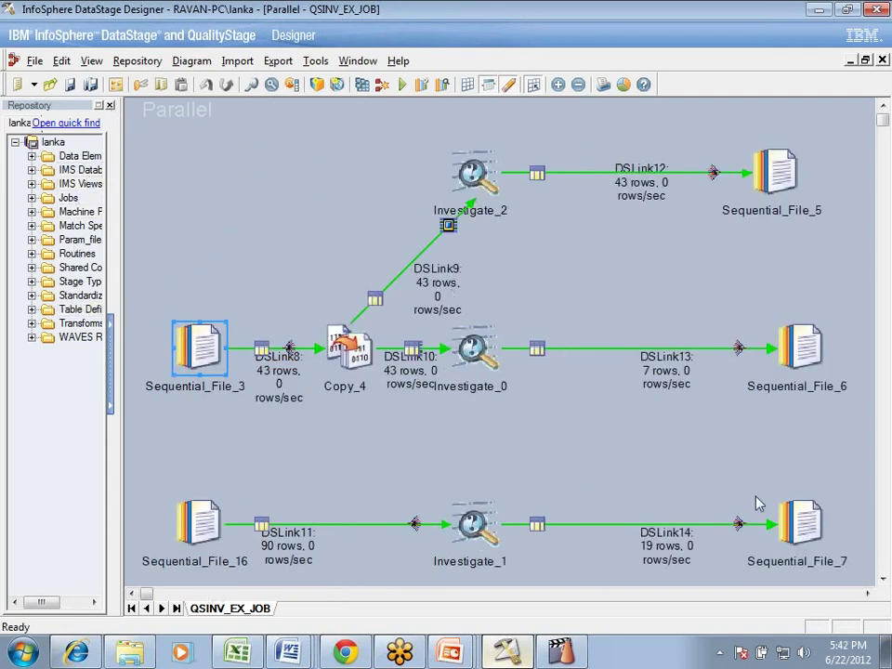
click(791, 514)
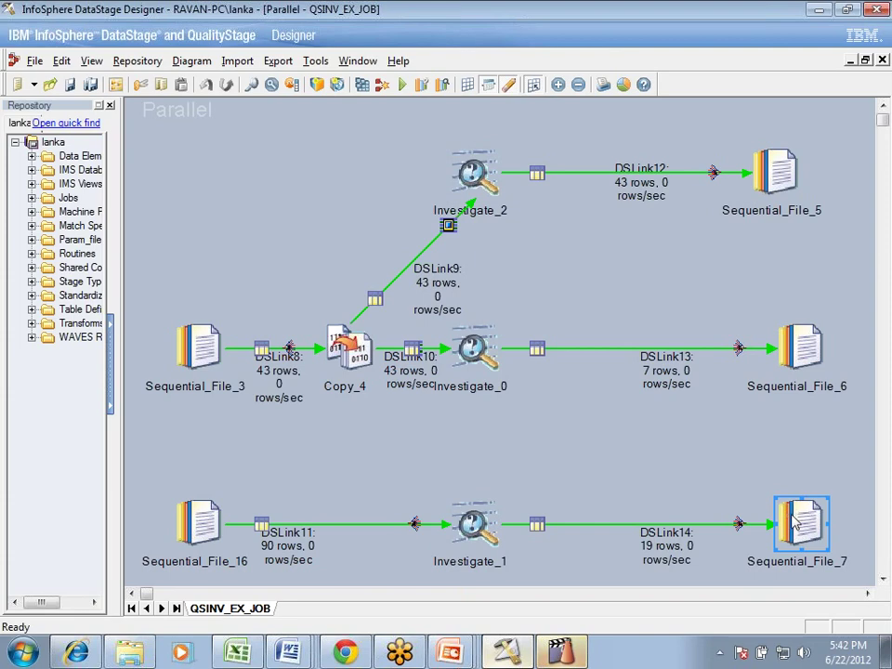
right_click(791, 514)
click(744, 375)
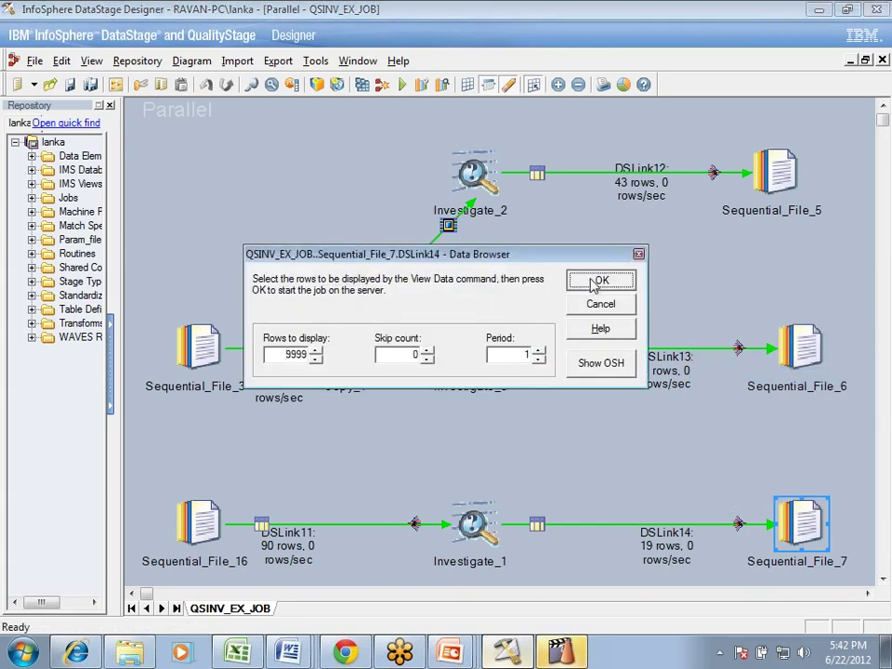
click(597, 280)
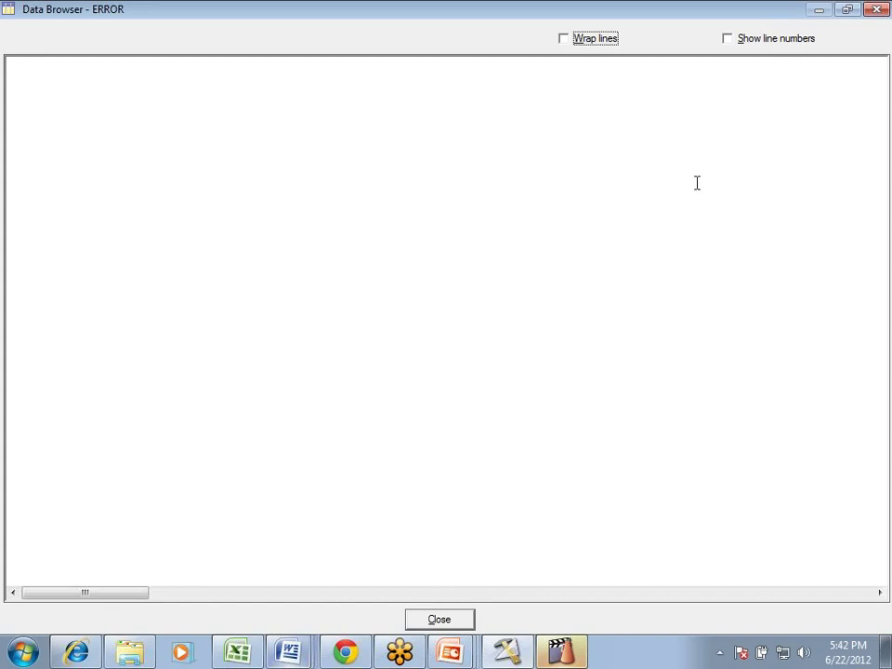
Step: Show the server output's error lines only, then open Sequential_File_7's properties
click(733, 42)
click(732, 42)
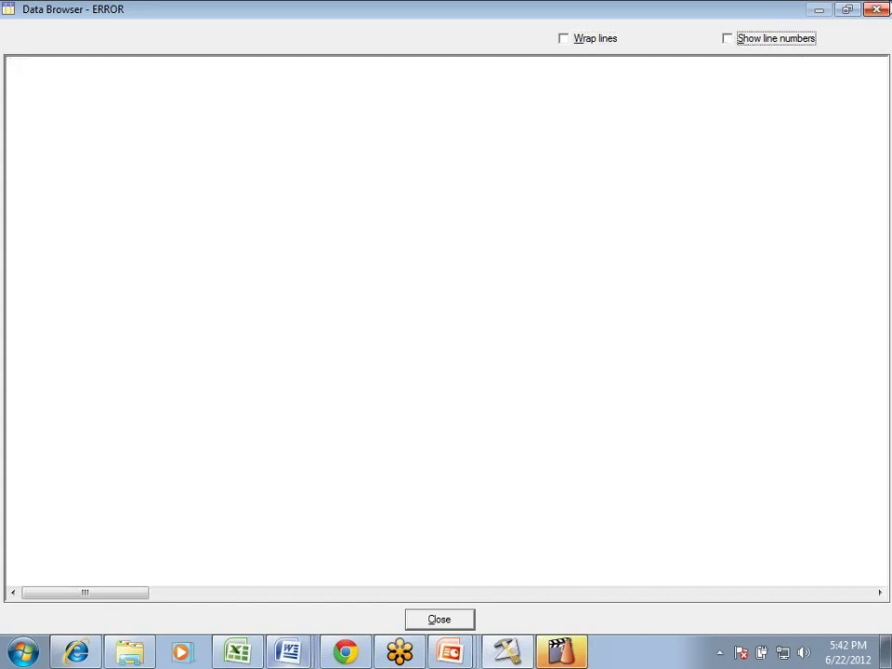
click(876, 9)
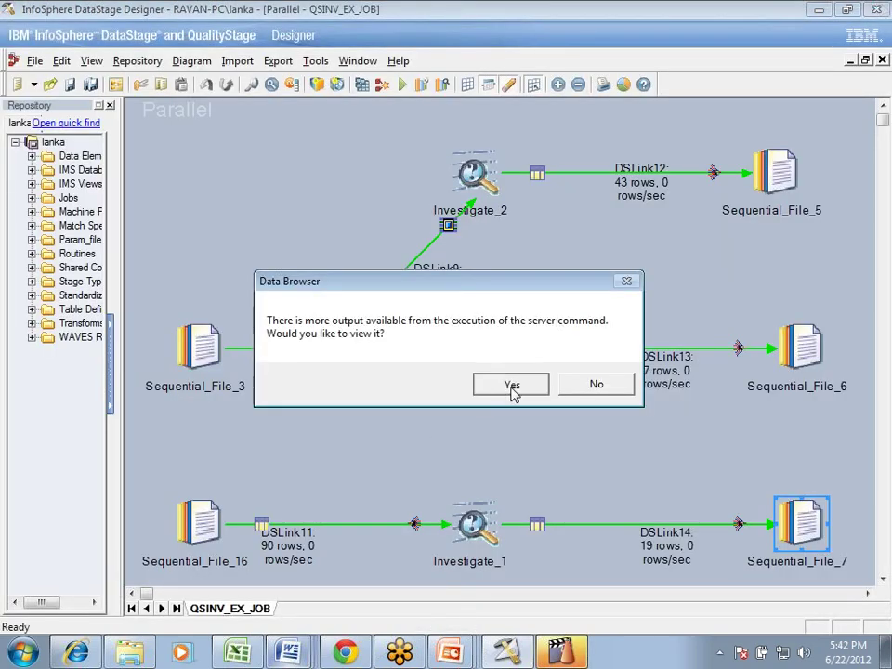
click(513, 389)
click(771, 38)
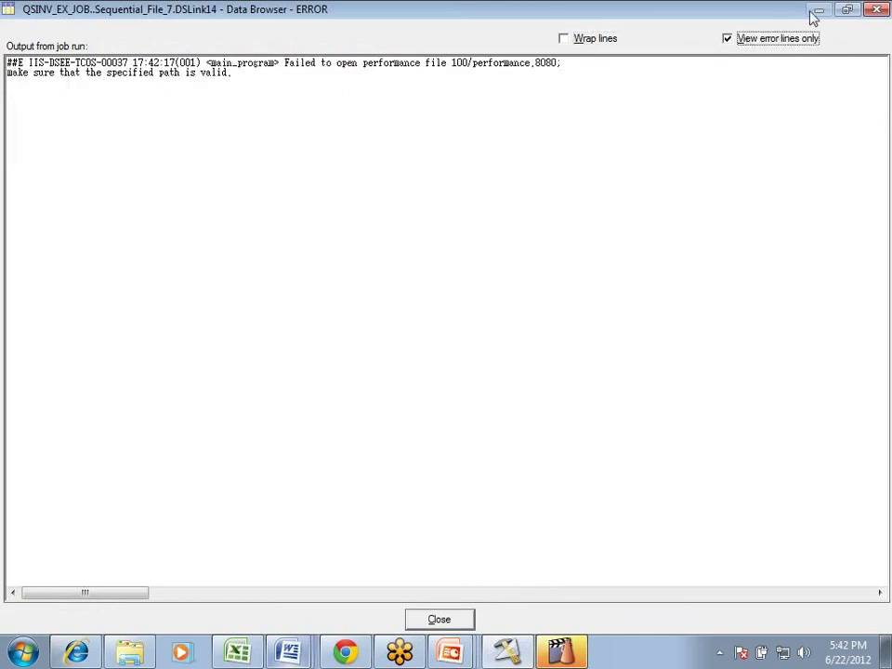
click(818, 11)
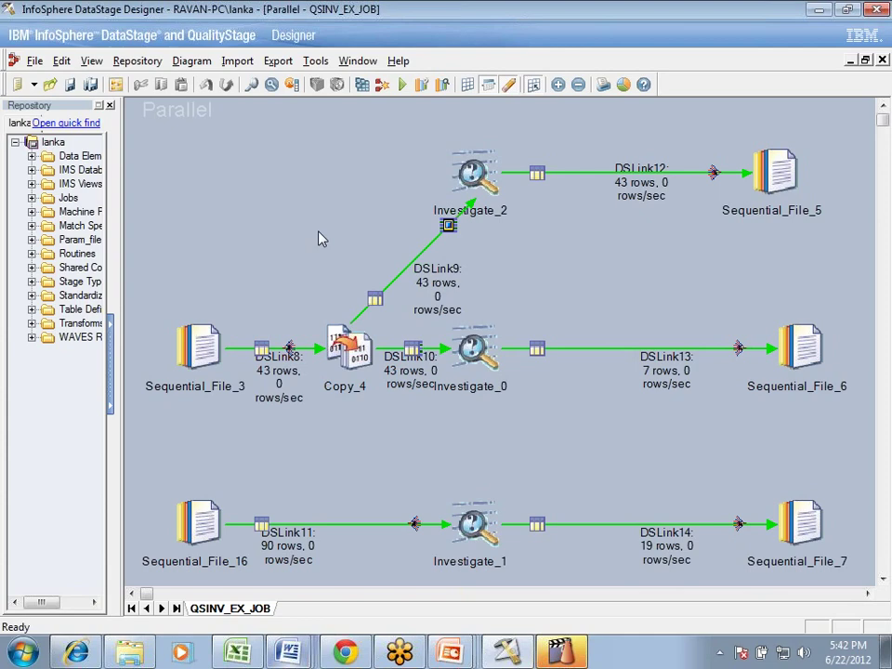
double_click(801, 522)
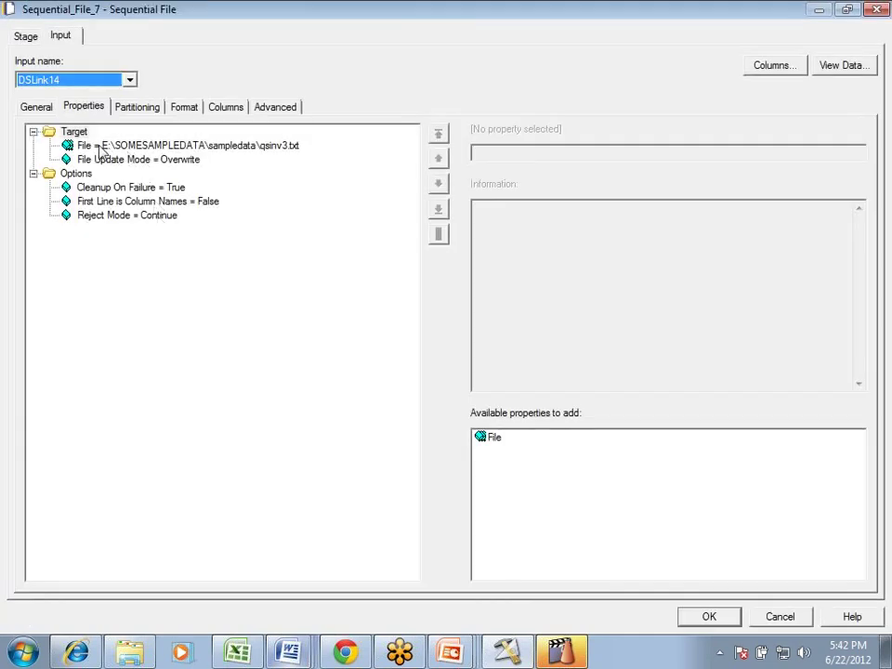
Step: Open the Windows Computer view listing drives C:, D: and E:
click(37, 655)
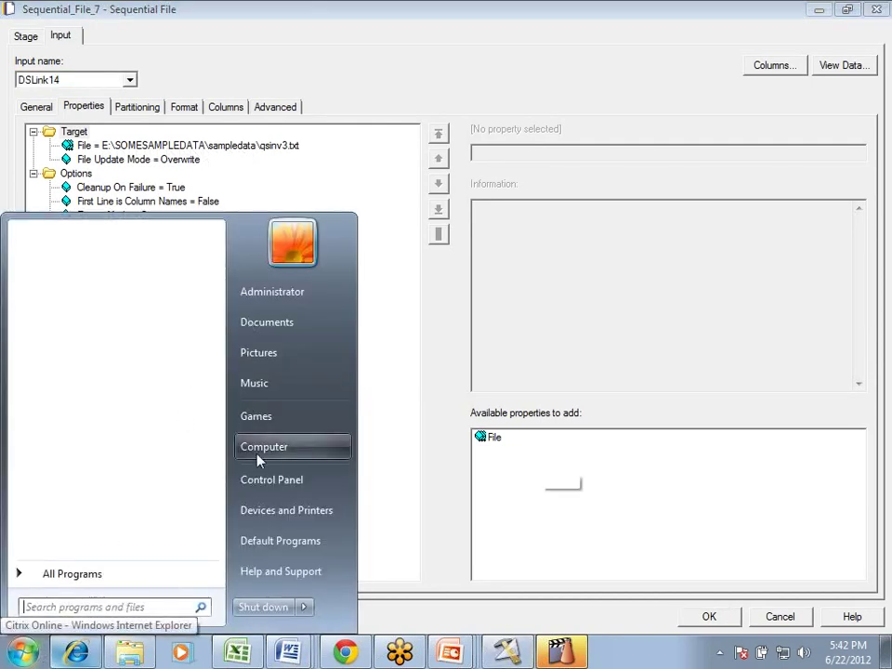
click(259, 454)
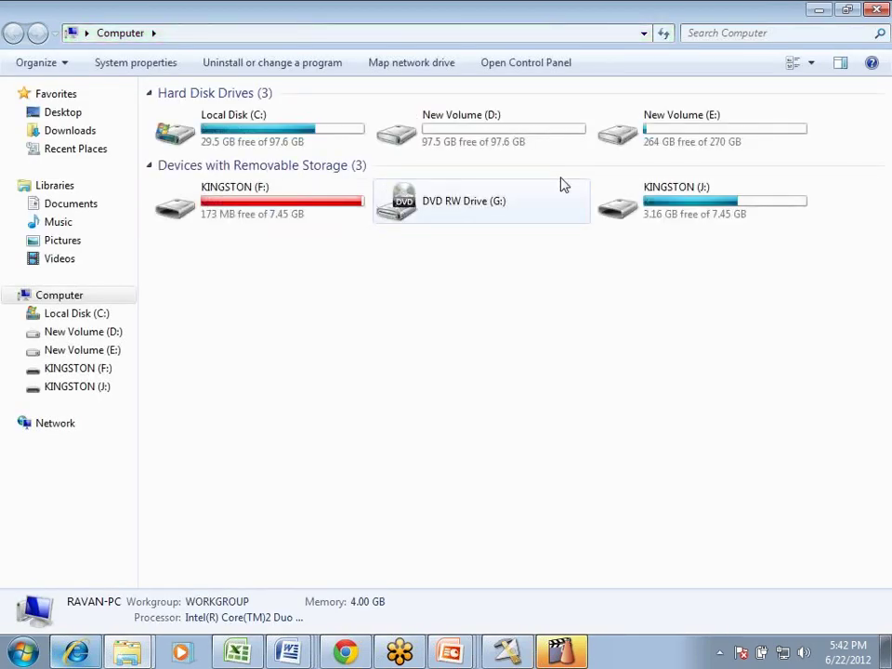
Step: Browse to E:\SOMESAMPLEDATA\sampledata and open qsinv3.txt in Notepad
click(652, 144)
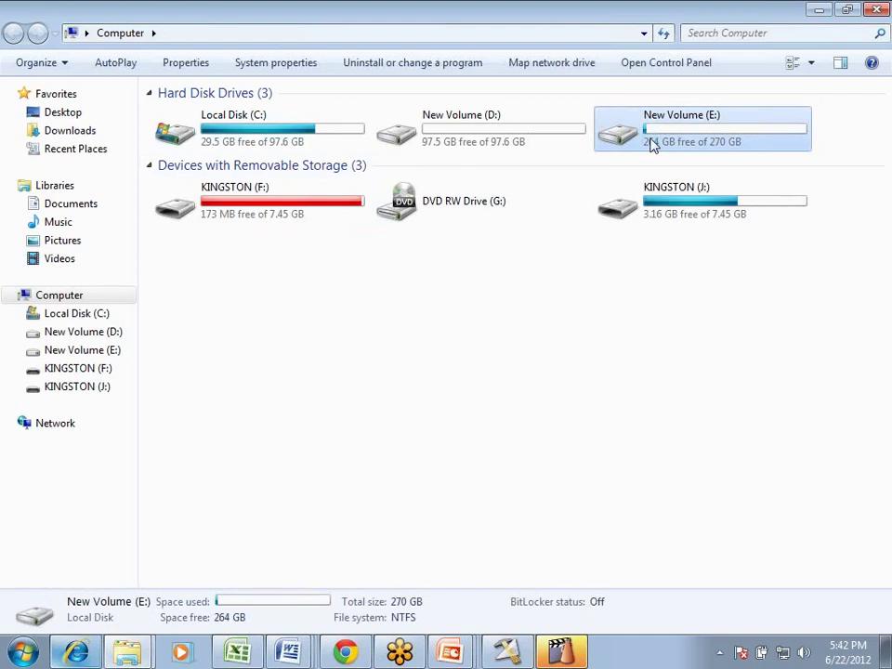
double_click(651, 144)
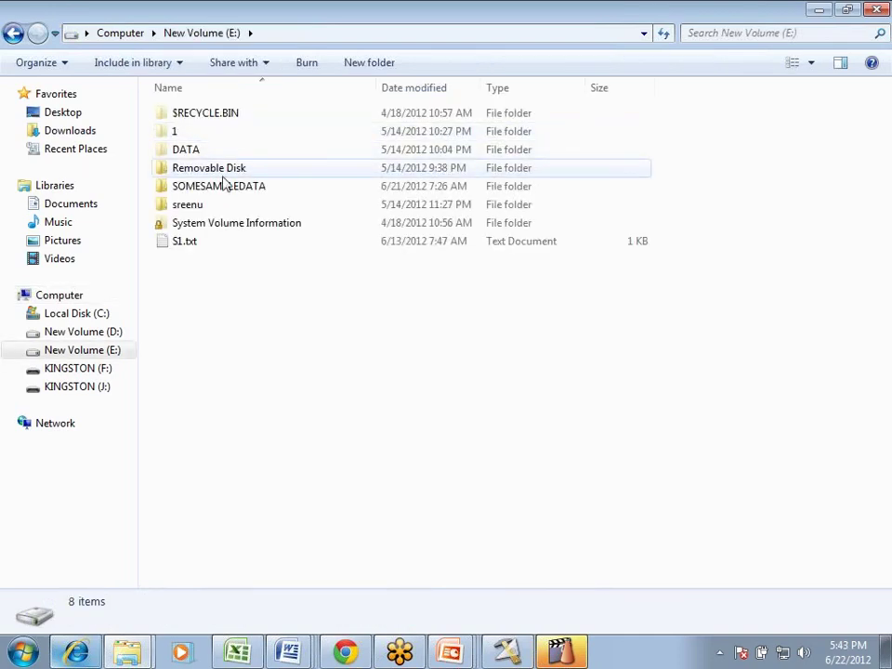
click(219, 185)
double_click(215, 184)
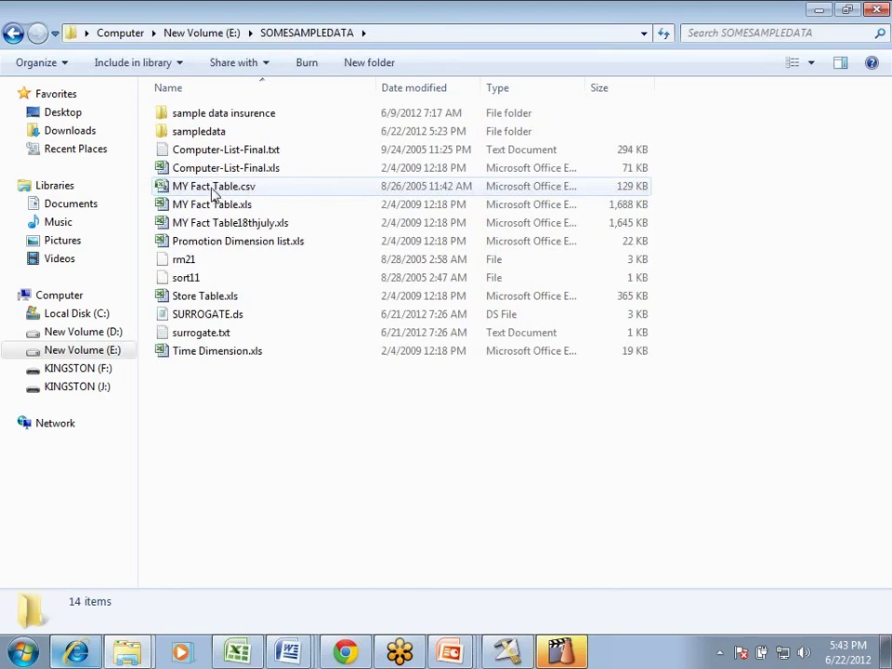
double_click(193, 133)
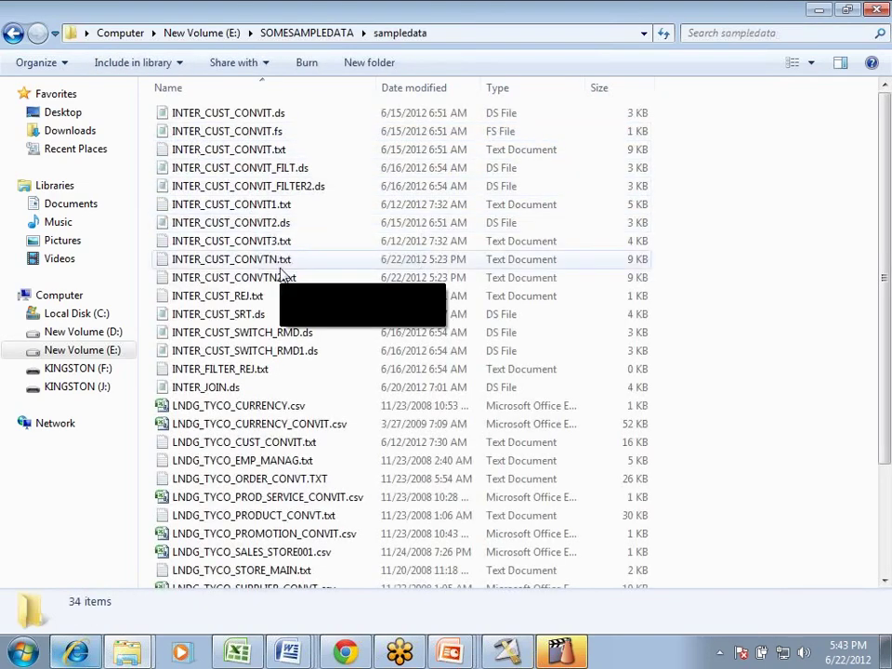
click(504, 654)
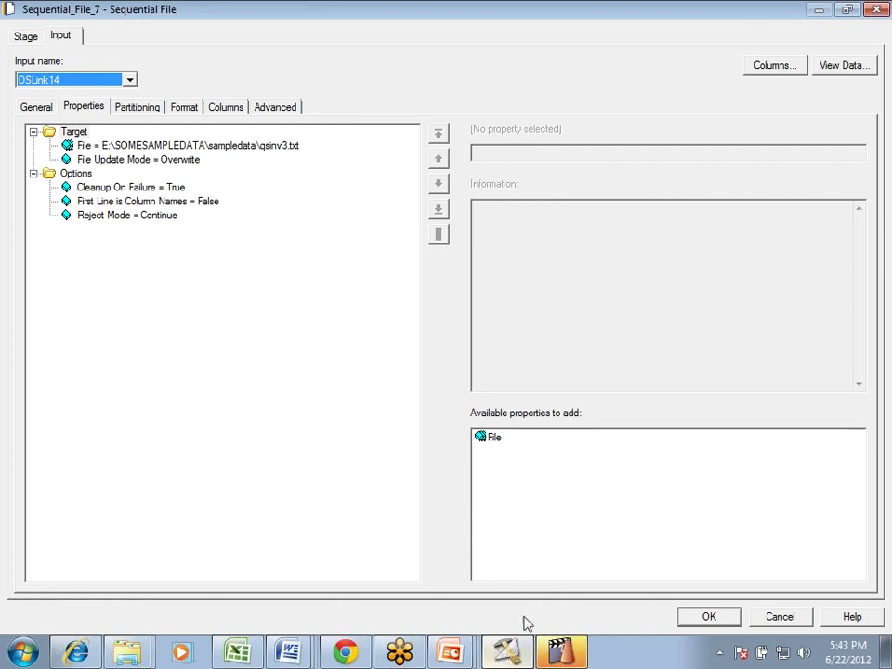
mouse_move(127, 653)
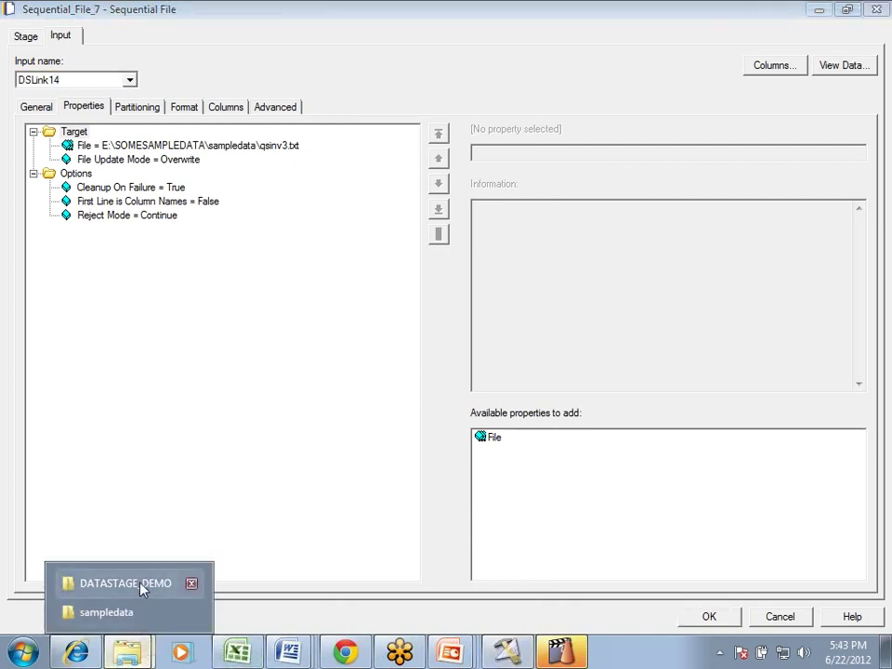
click(141, 585)
scroll(209, 465, down, 2)
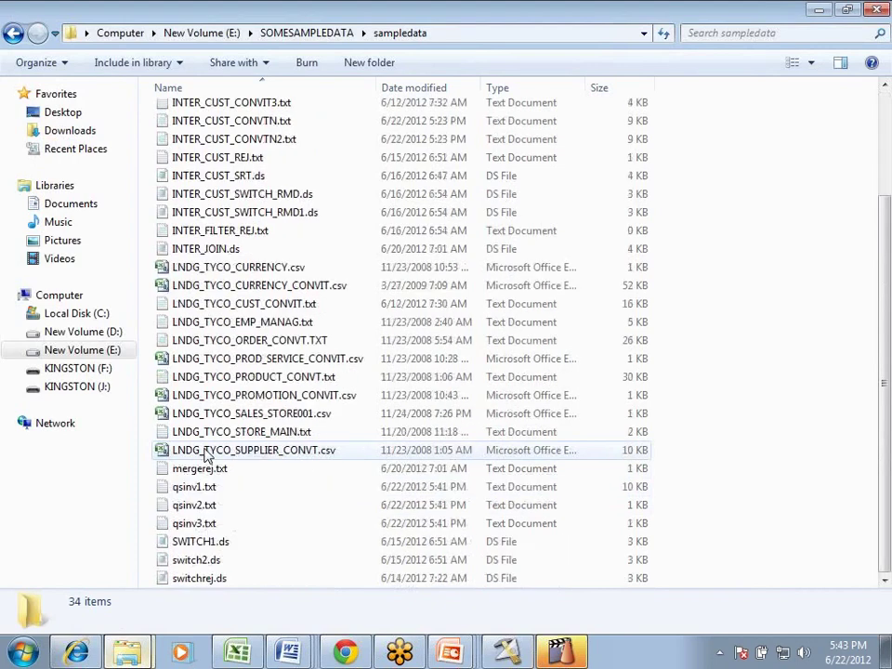
double_click(204, 531)
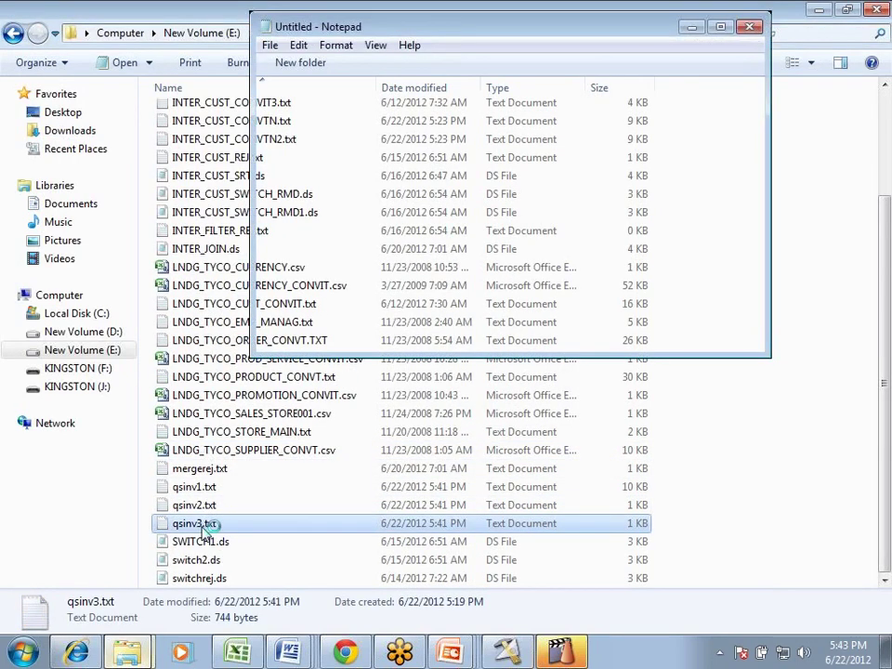
Step: Maximize Notepad and highlight qsinv3.txt's records, including the first records' name and W flag fields
click(721, 27)
drag(5, 50, 610, 405)
drag(576, 312, 609, 474)
click(610, 474)
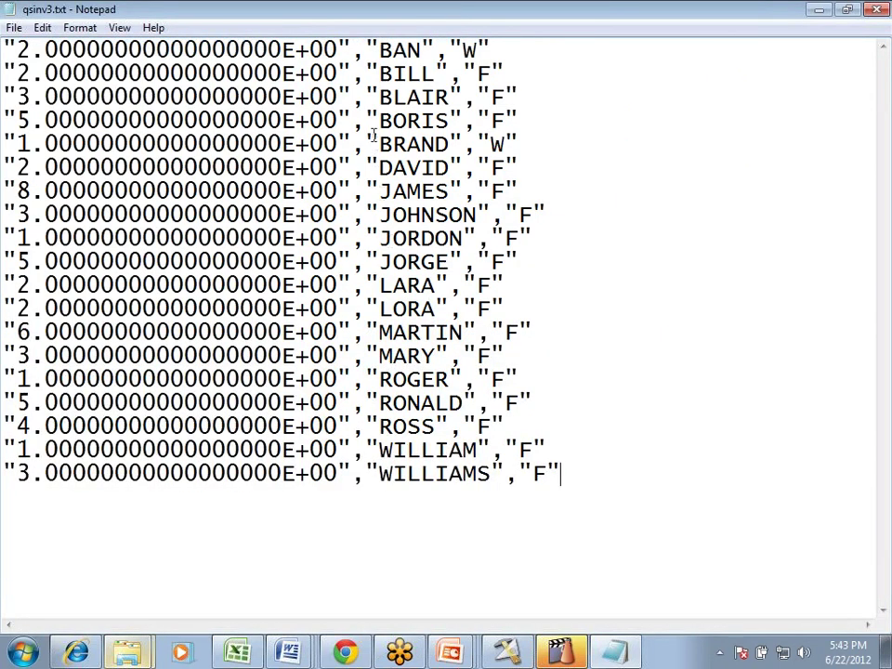
drag(378, 49, 502, 54)
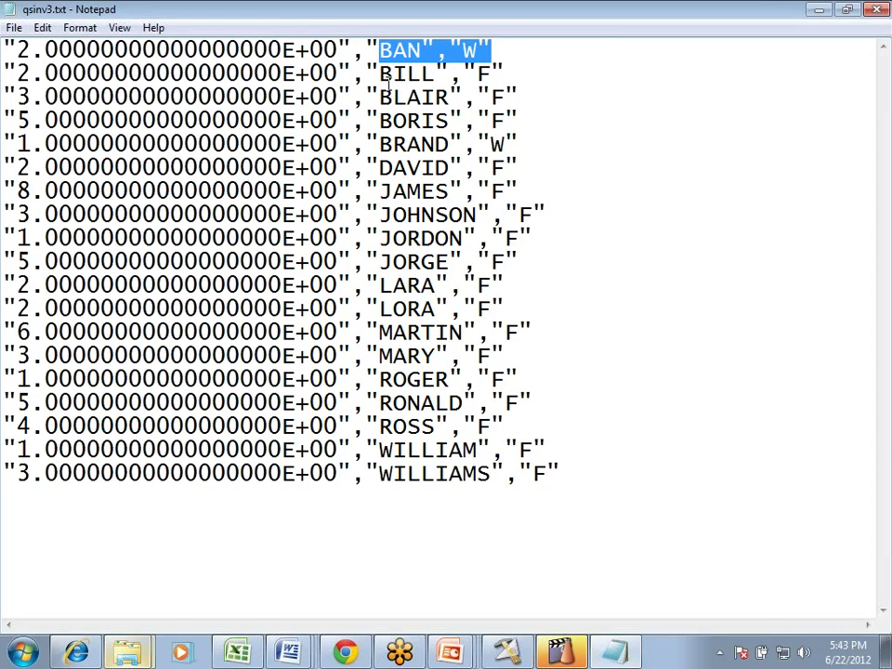
drag(379, 74, 505, 74)
drag(379, 96, 501, 98)
click(365, 98)
drag(463, 51, 507, 78)
click(492, 93)
Step: Highlight further name fields and the last records, then return to Sequential_File_7's properties in Designer
drag(478, 167, 494, 172)
drag(476, 238, 509, 243)
drag(422, 261, 464, 263)
click(464, 263)
drag(350, 476, 361, 481)
click(544, 493)
drag(587, 471, 5, 47)
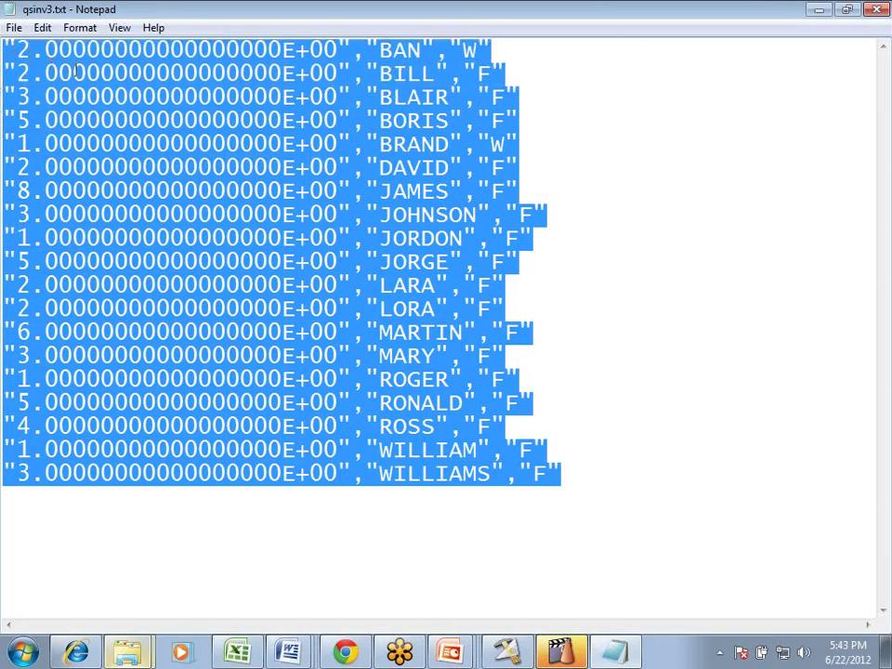
click(823, 11)
click(506, 653)
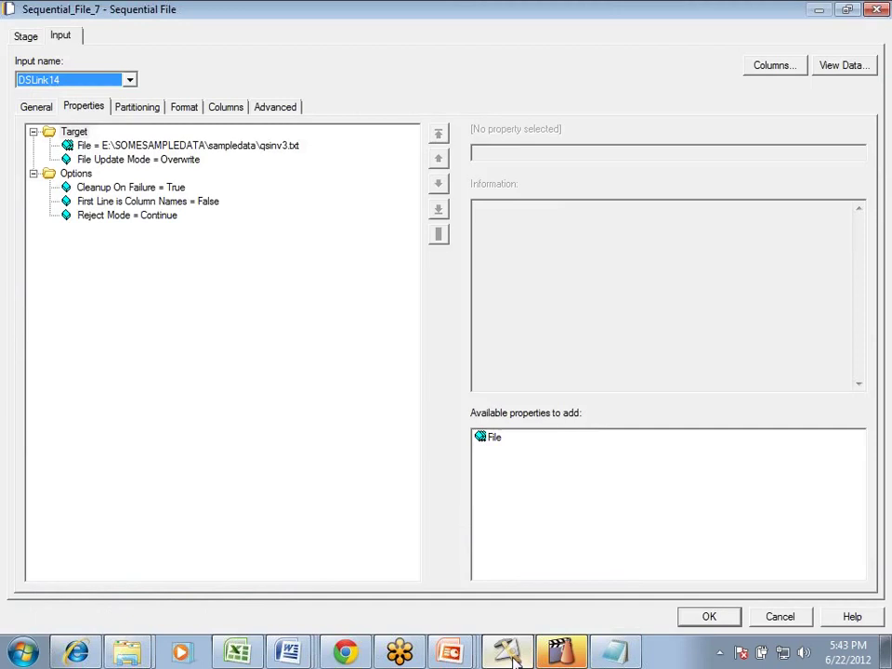
Step: Close the Sequential_File_7 properties and expand Jobs > OHBI_CMB_dev > Summary > Transaction Deal Statistic Summary
click(780, 617)
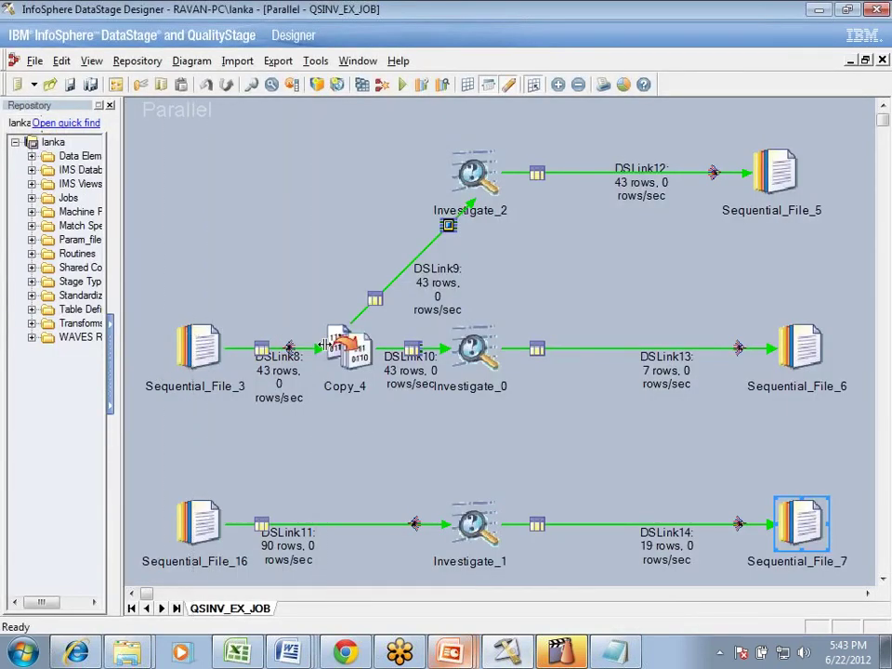
drag(126, 335, 321, 335)
click(31, 199)
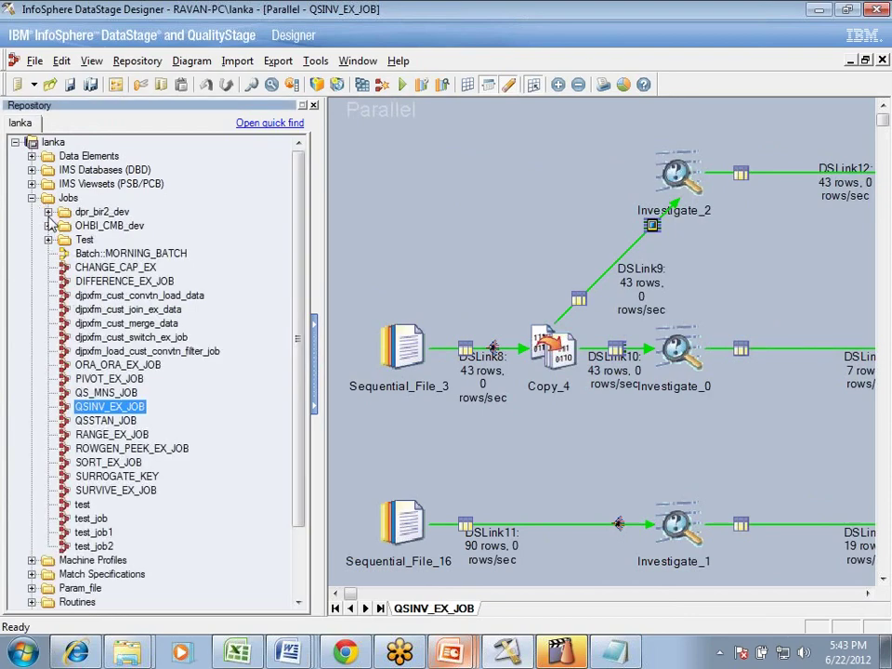
click(49, 240)
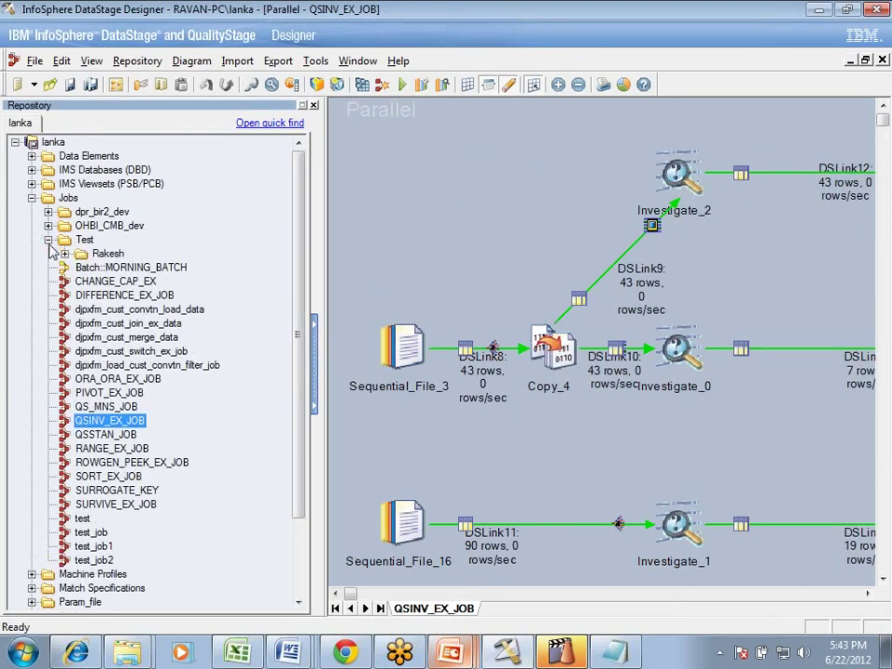
click(48, 240)
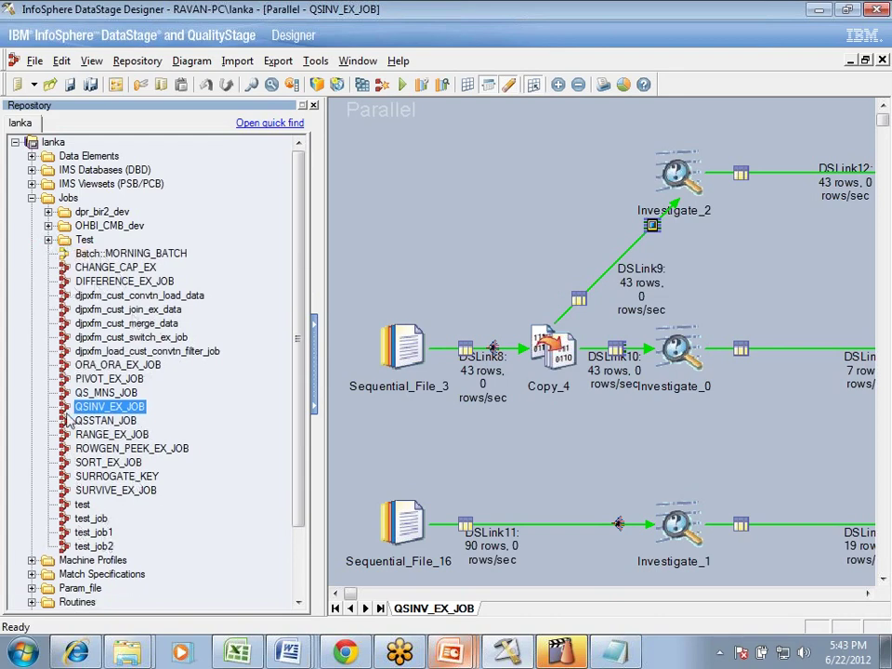
click(48, 226)
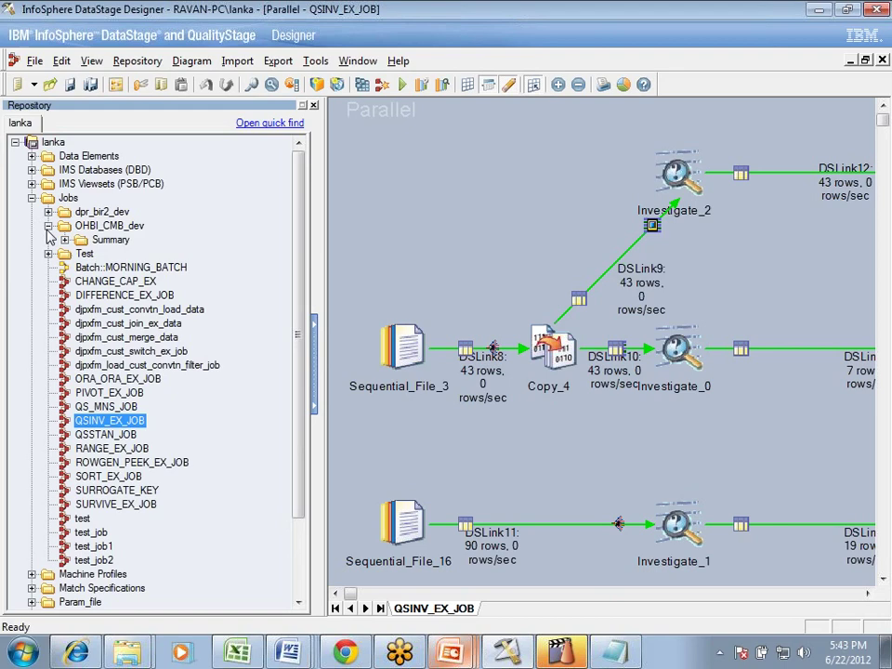
click(64, 240)
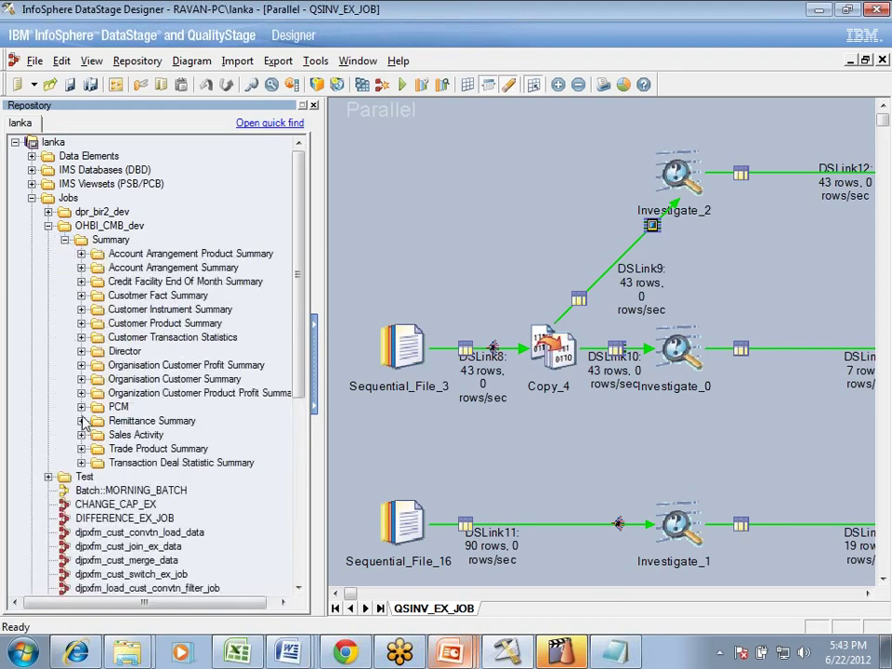
click(81, 463)
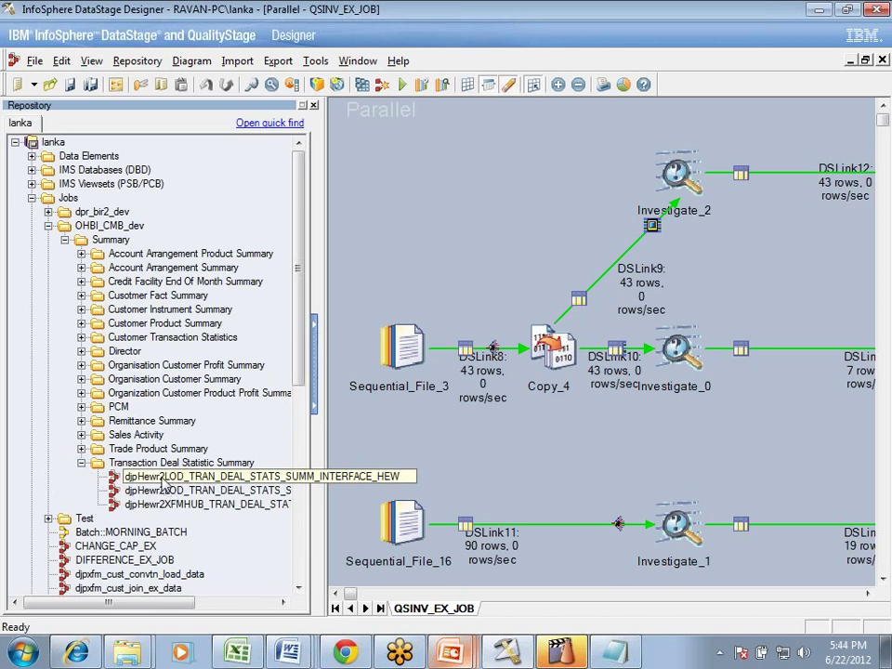
Step: Rename the OHBI_CMB_dev folder to 'project'
click(93, 226)
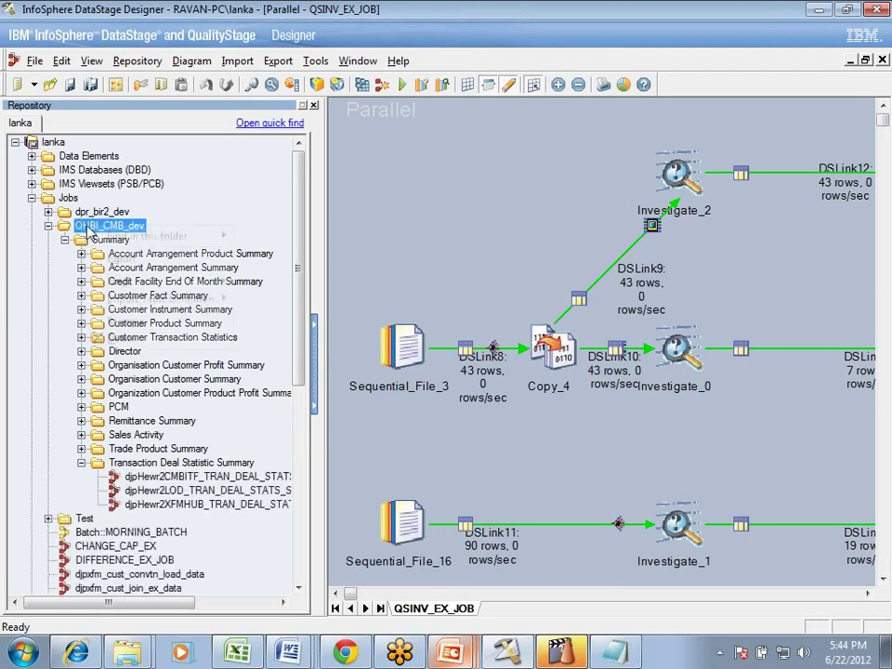
right_click(89, 230)
click(121, 321)
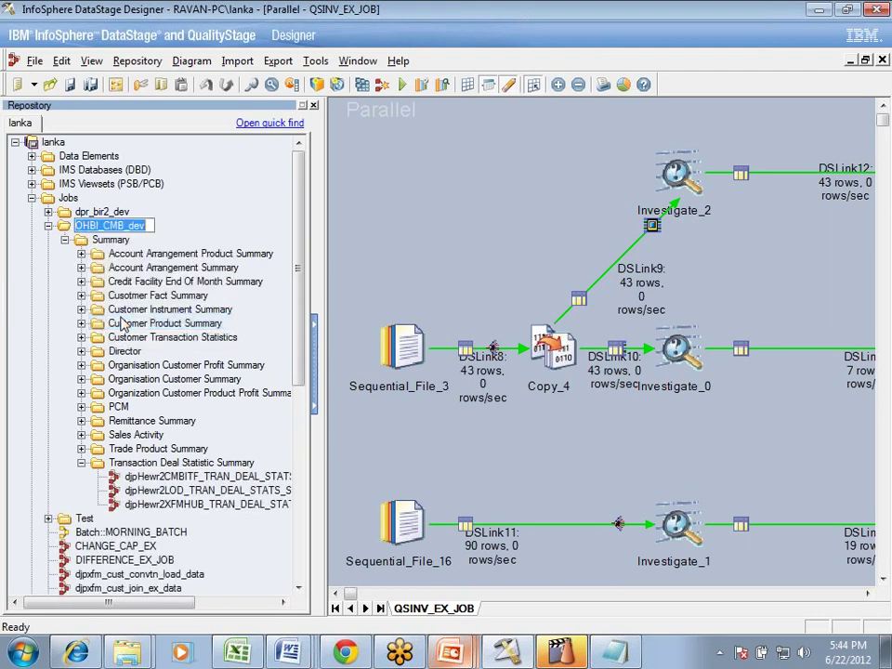
text(pro)
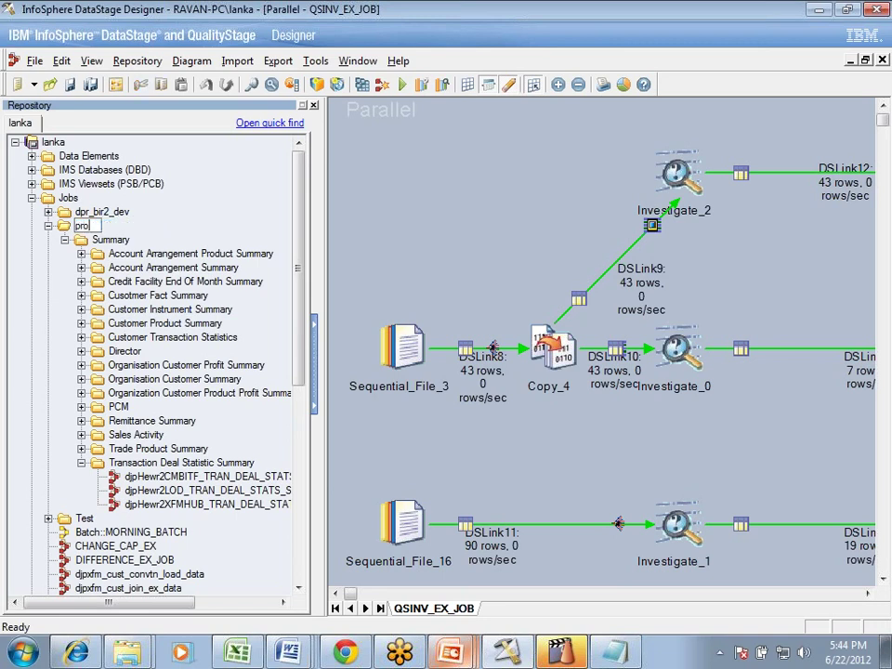
text(ject)
key(Return)
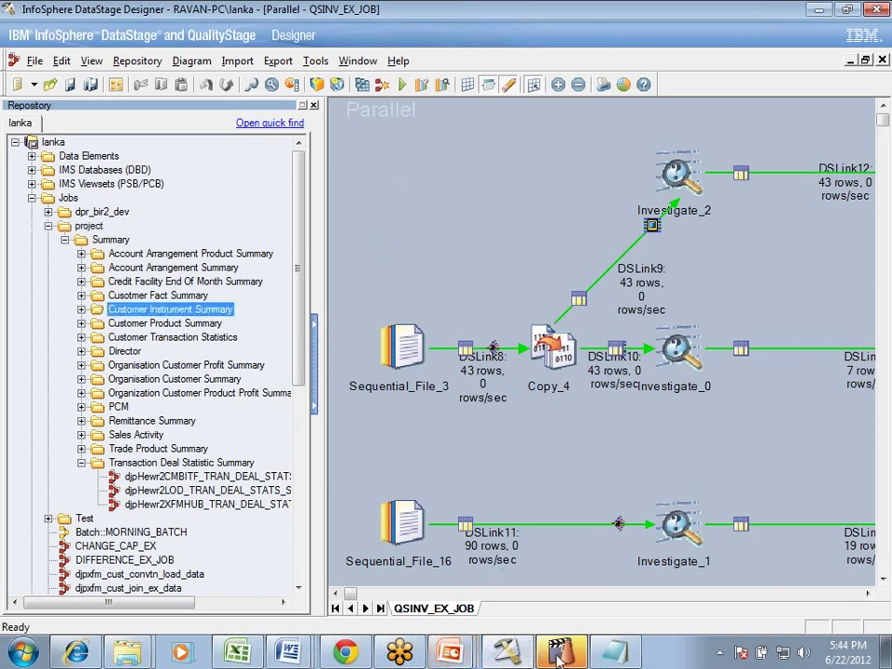
Step: Rename the dpr_bir2_dev folder to 'proj_dev'
click(97, 214)
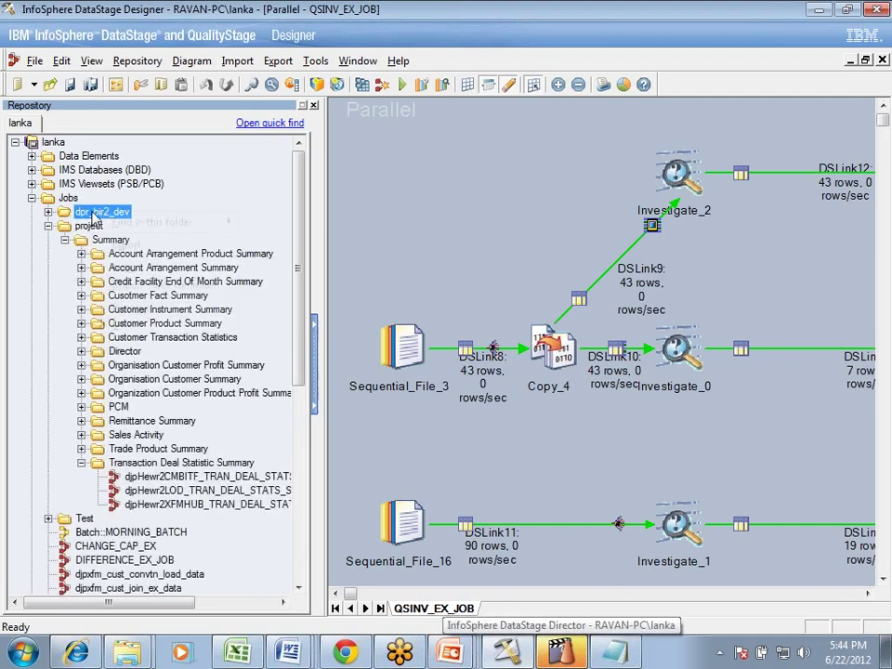
right_click(93, 213)
click(131, 307)
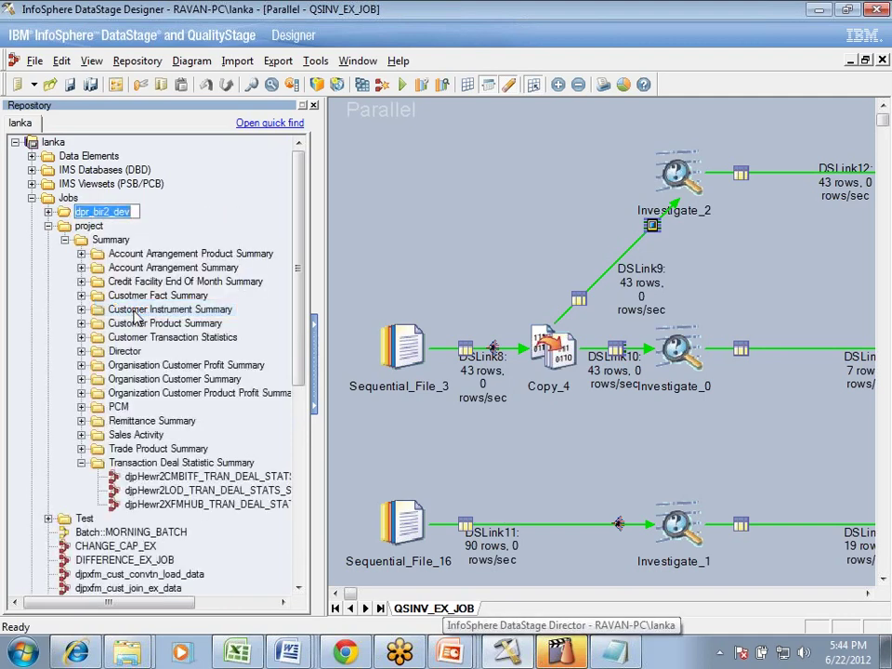
key(BackSpace)
text(pro)
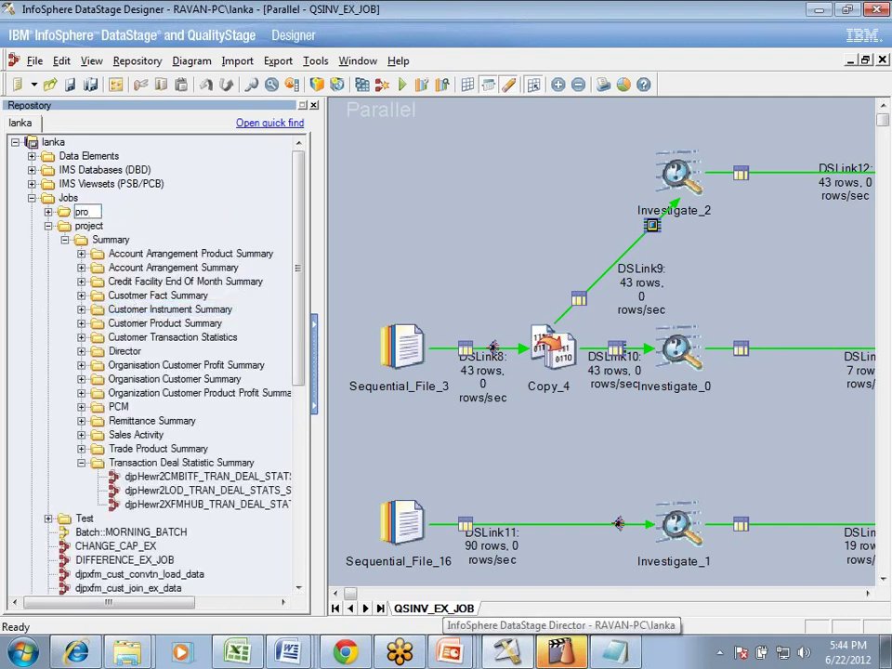
text(j_dev)
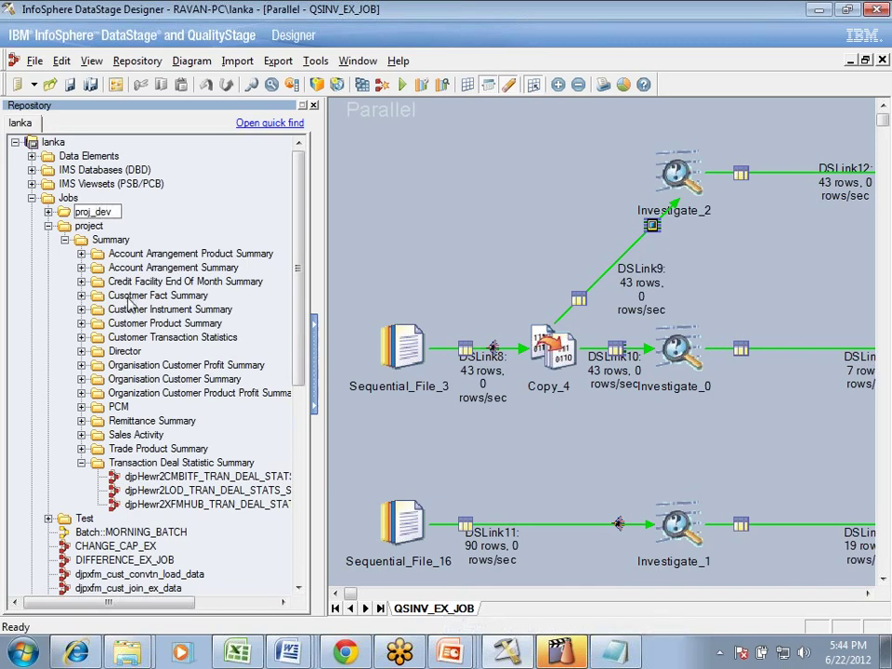
key(Return)
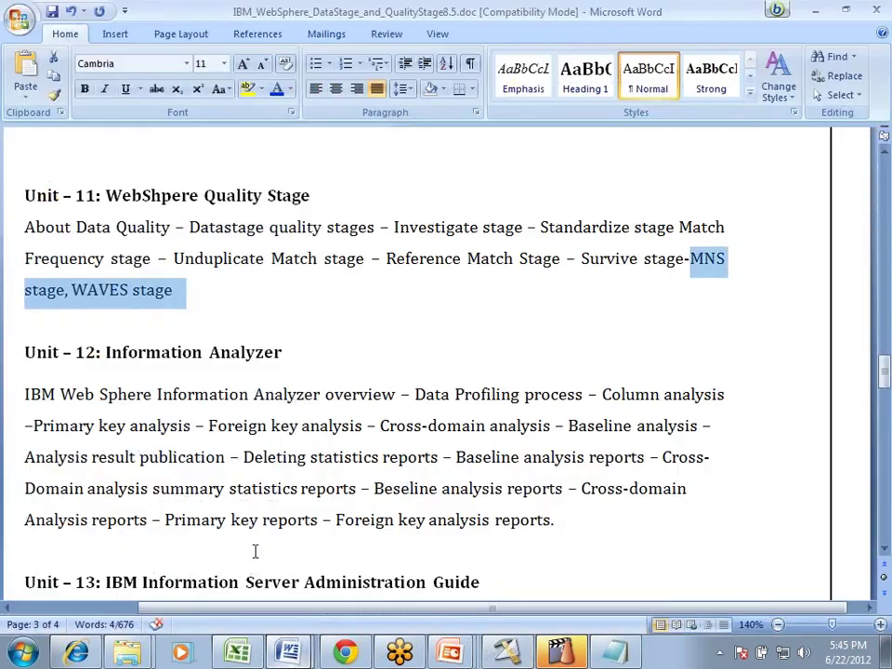
Step: Switch to the Word course outline and highlight the Unit 11 WebSphere QualityStage section
key(alt+Tab)
click(273, 320)
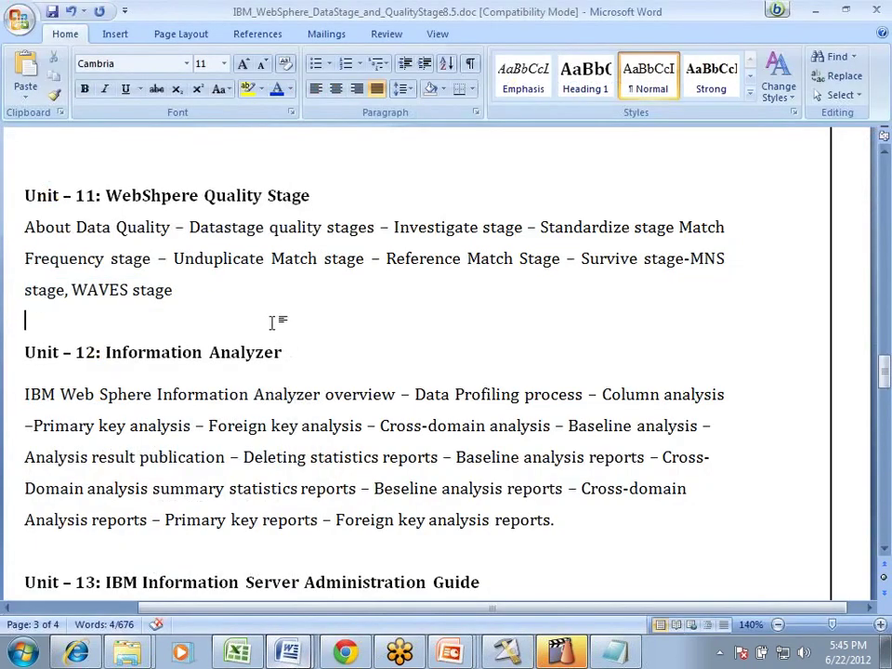
drag(176, 290, 38, 199)
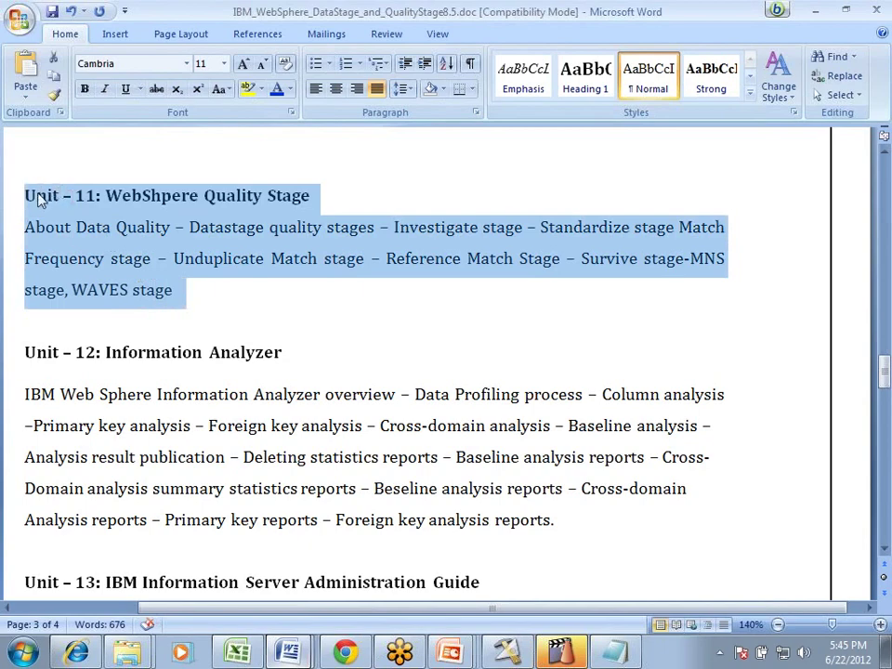
drag(181, 291, 78, 197)
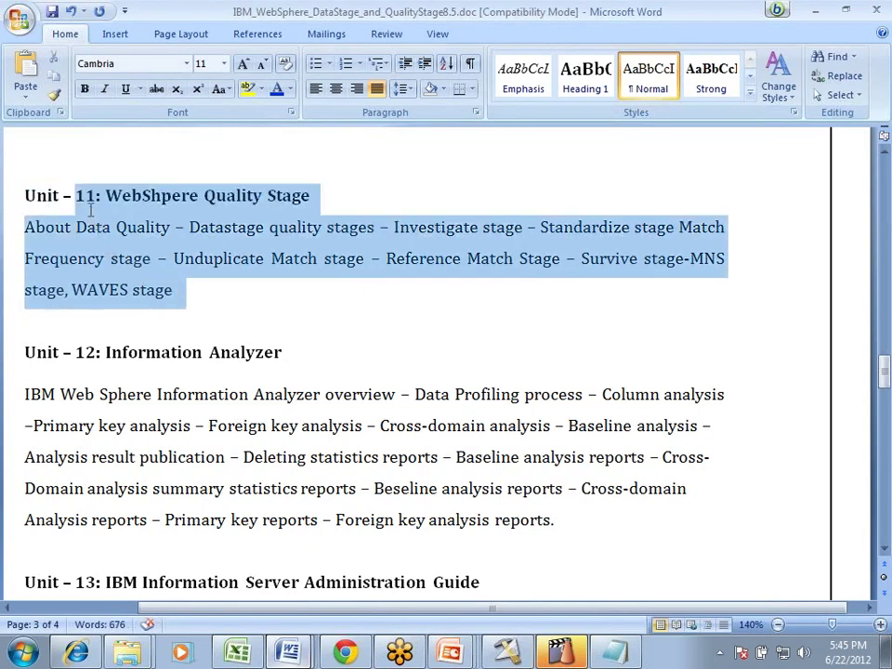
click(233, 305)
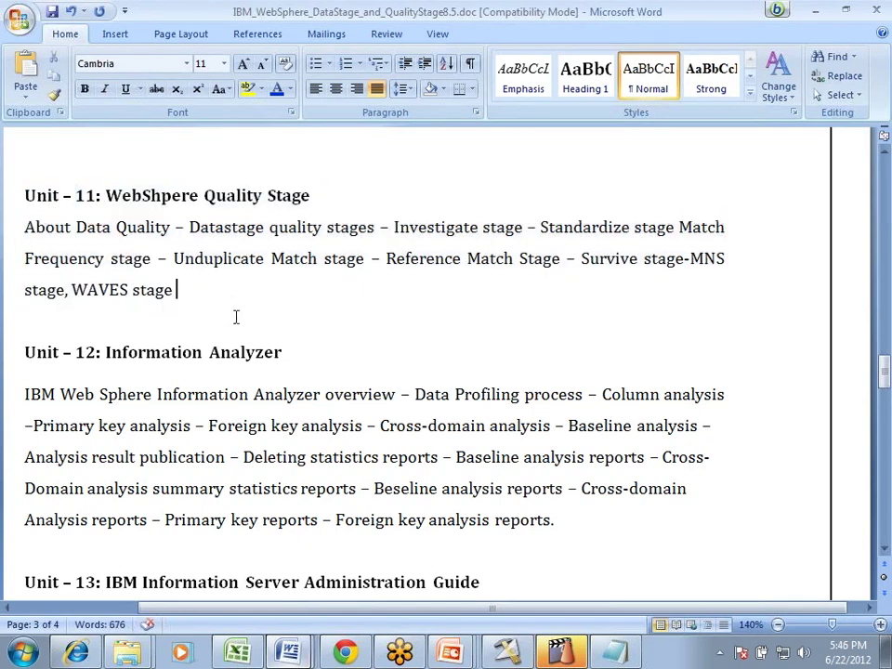
Step: Highlight the Unit 12 Information Analyzer section, then minimize Word
scroll(233, 309, down, 2)
drag(102, 179, 493, 389)
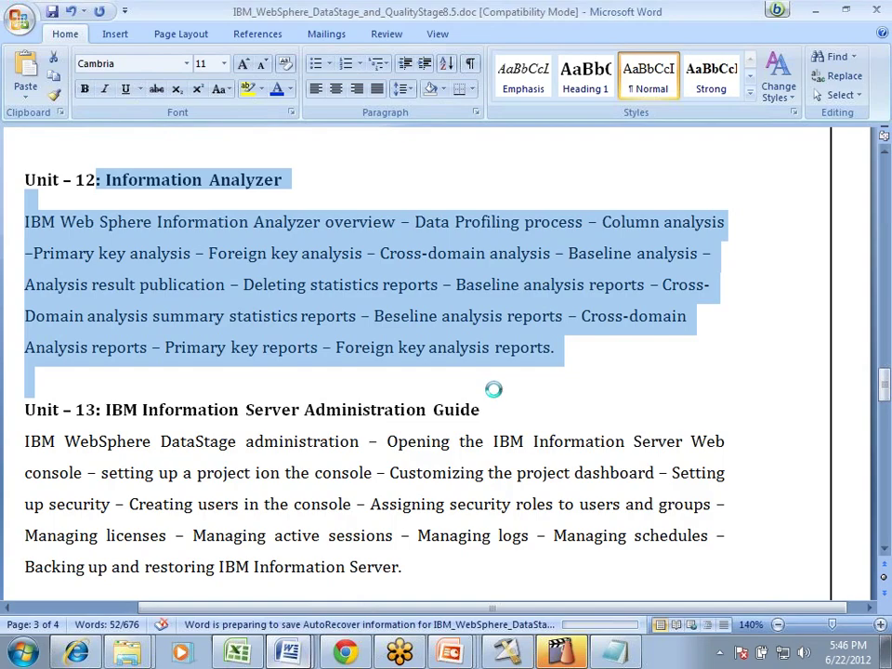
click(814, 10)
click(814, 7)
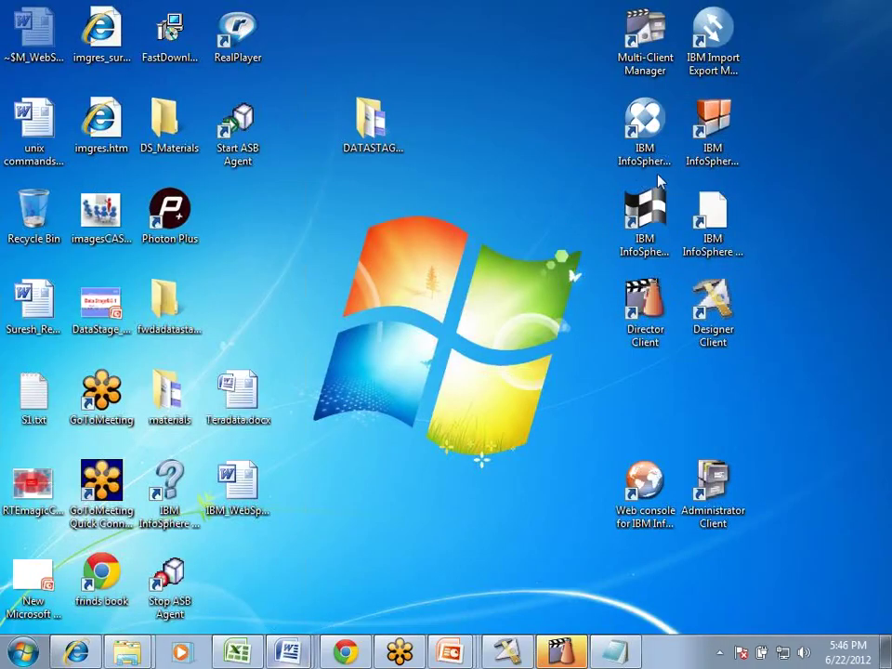
Step: Launch the IBM InfoSphere Information Server Console from its desktop shortcut
click(713, 130)
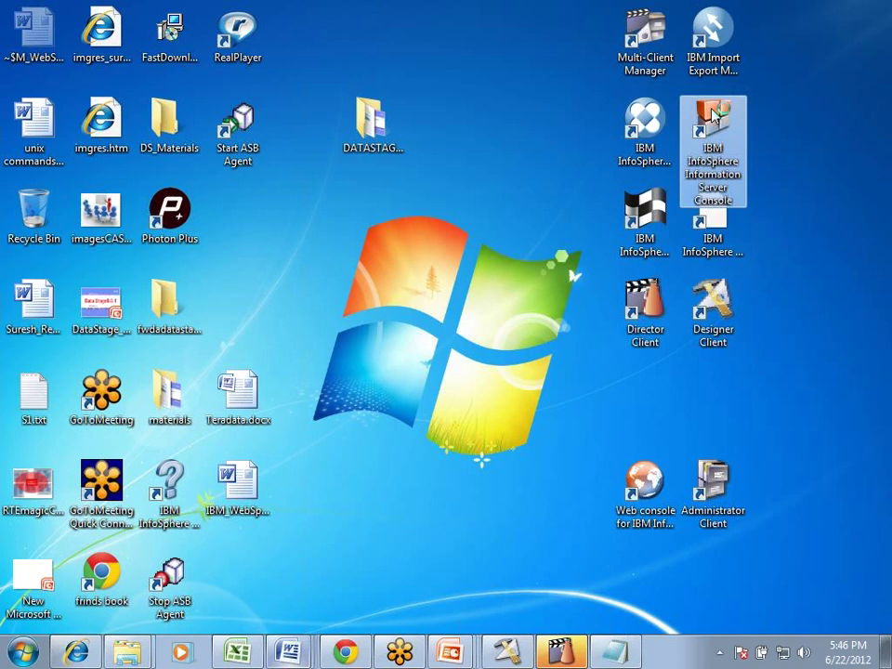
double_click(714, 113)
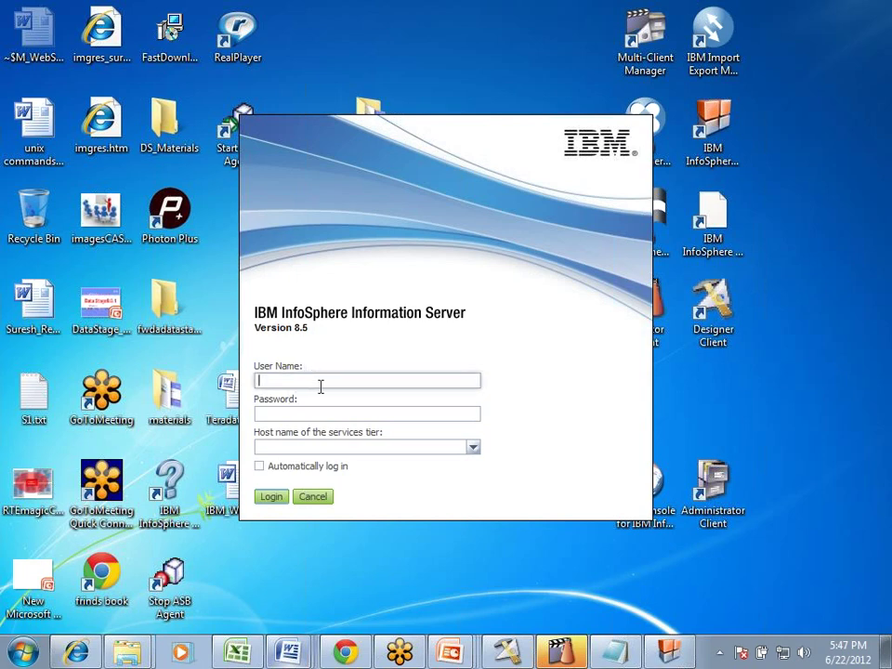
Step: Log in to the console as Administrator with the account password, then return to DataStage Designer
text(Administrator)
click(268, 413)
text(******)
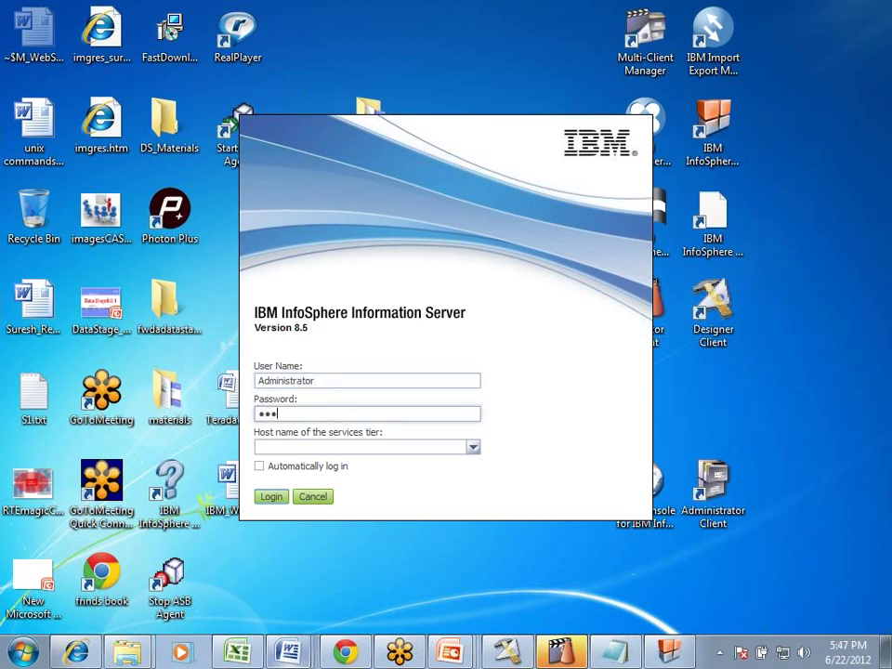
click(473, 451)
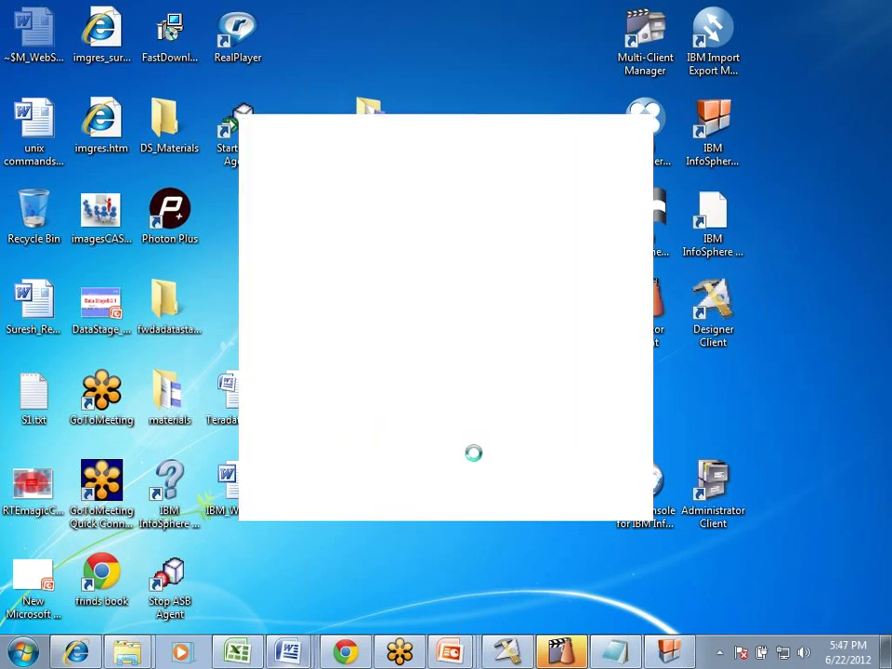
click(504, 651)
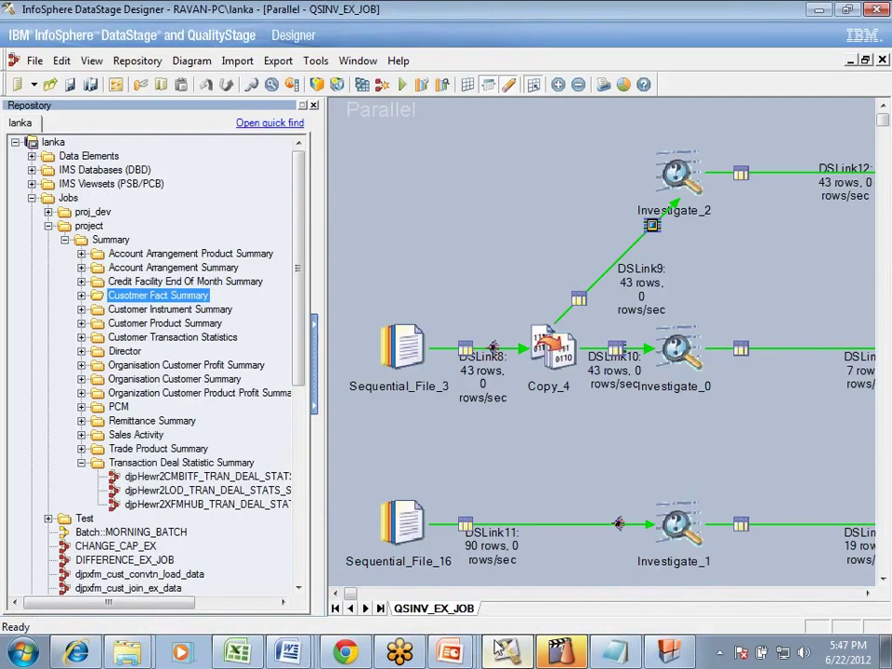
Step: Close the QSINV_EX_JOB job window, leaving a blank Untitled.1 canvas, and maximize Designer
click(599, 655)
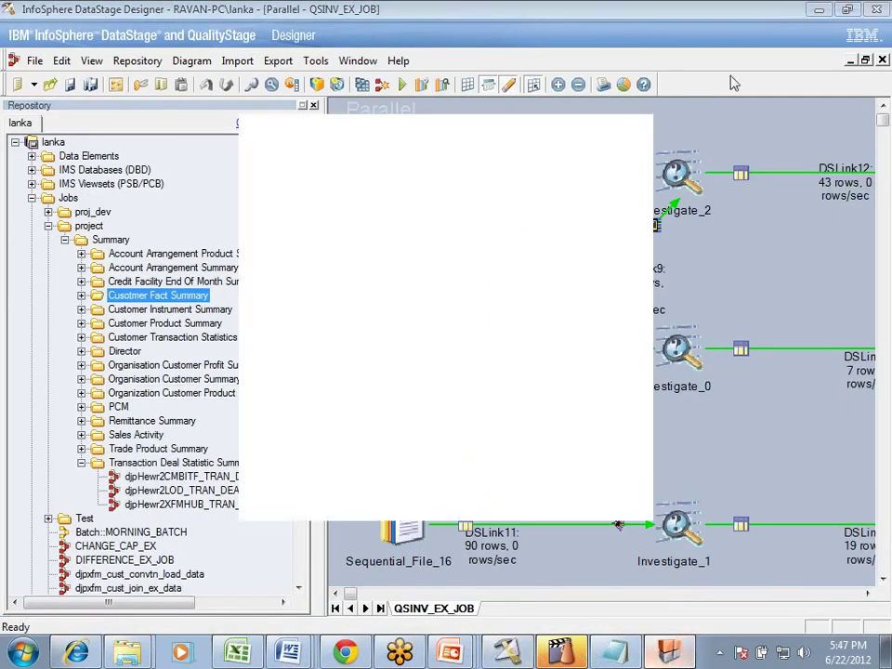
click(820, 10)
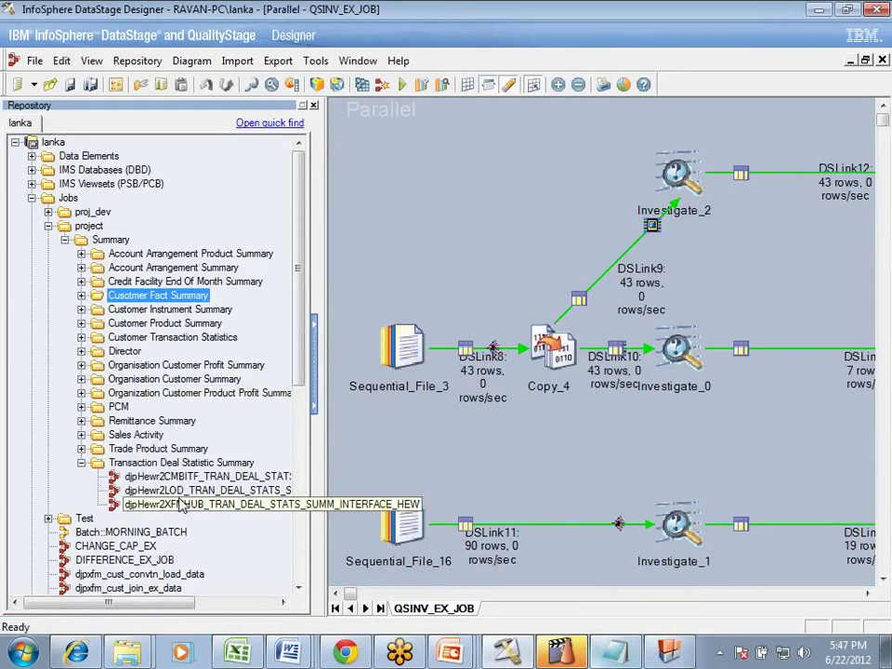
click(847, 9)
click(580, 67)
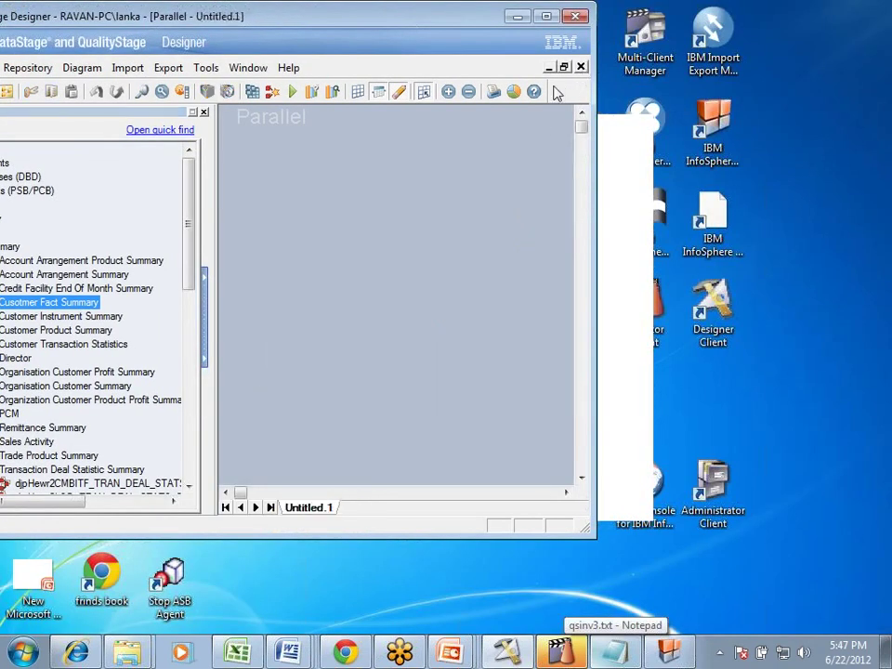
click(548, 17)
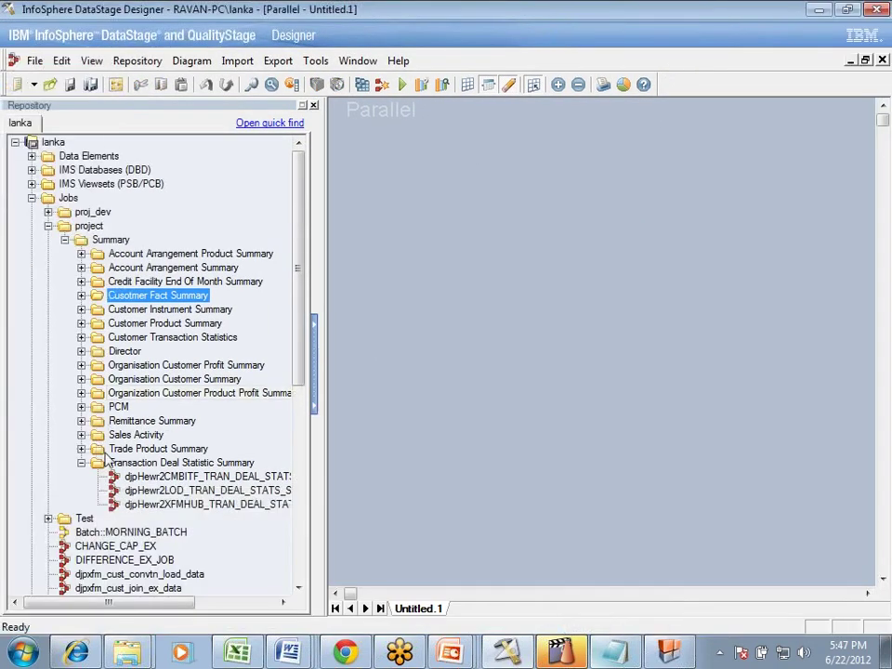
Step: Open the djpHewr2LOD_TRAN_DEAL_STATS_SUMM_INTERFACE_HEW job and zoom in on its diagram
double_click(174, 490)
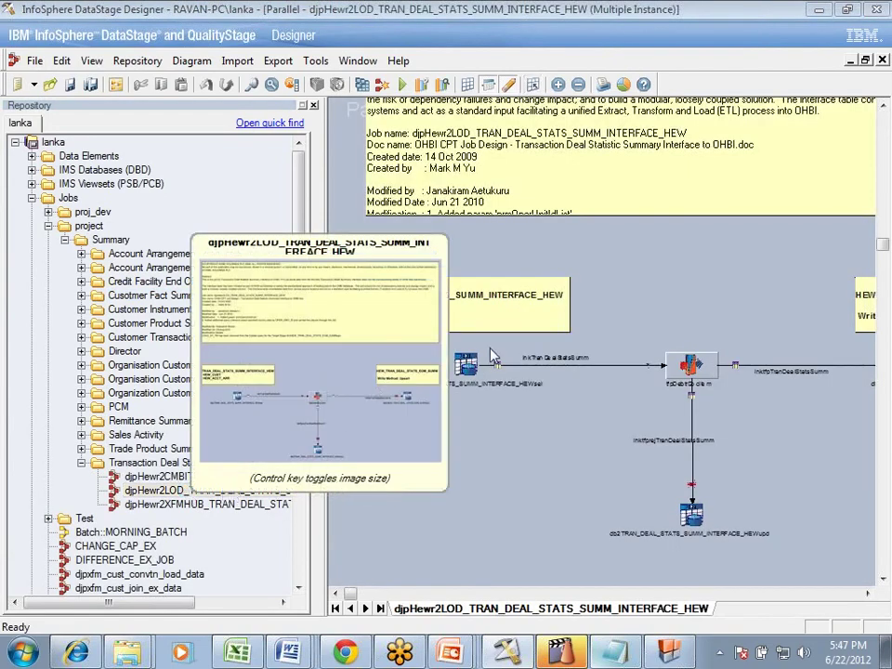
click(563, 163)
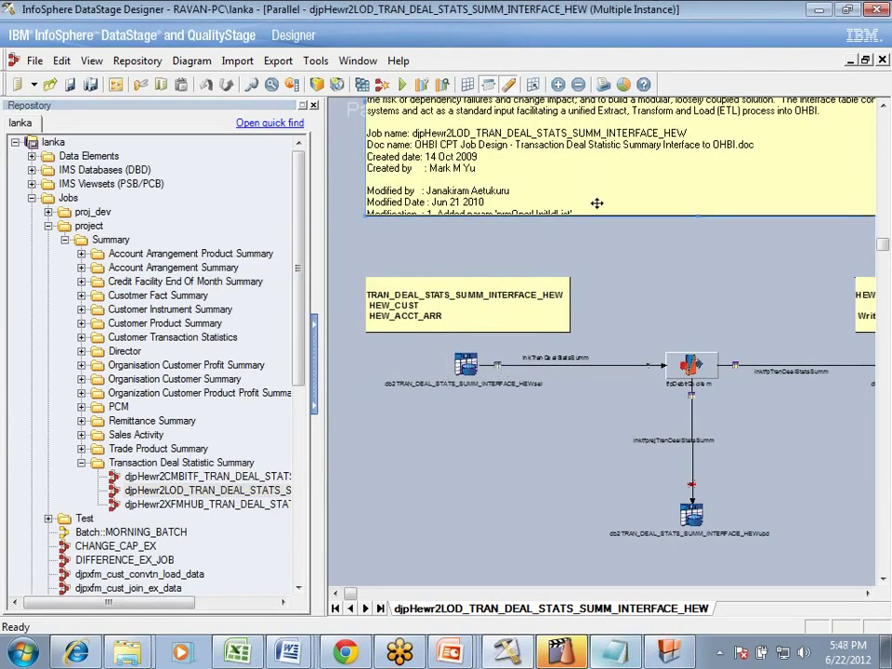
click(883, 578)
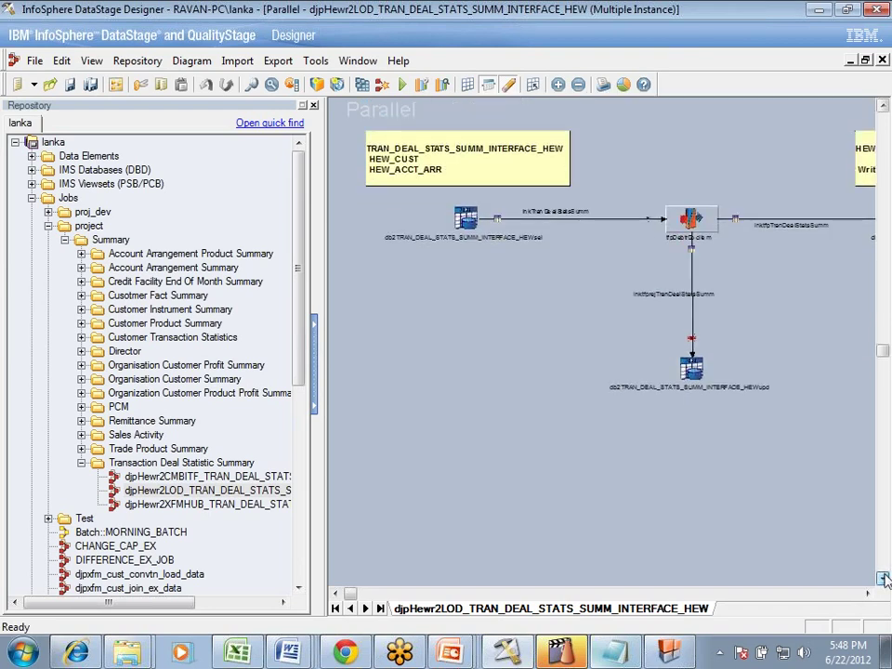
click(883, 578)
click(883, 578)
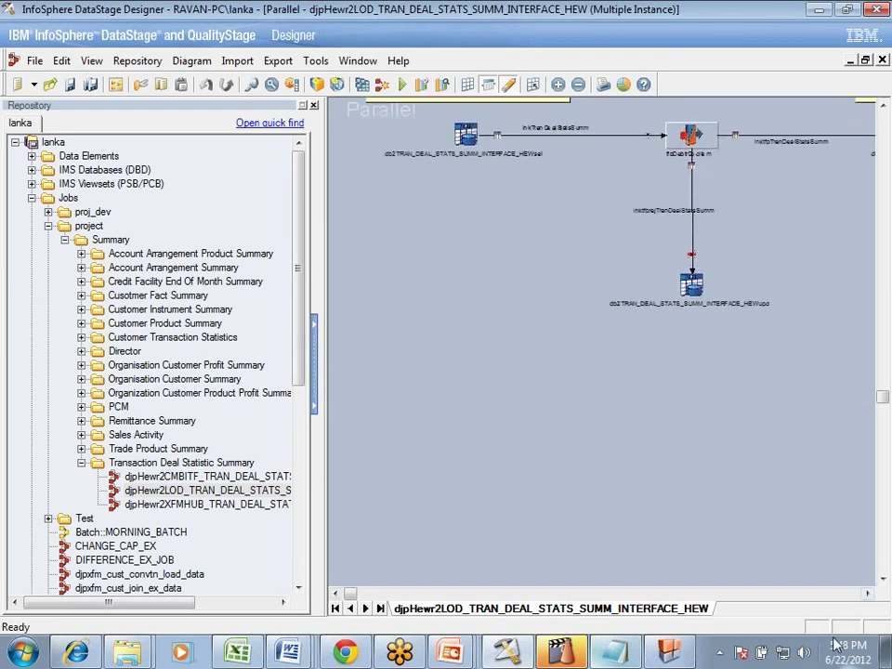
click(868, 594)
click(867, 594)
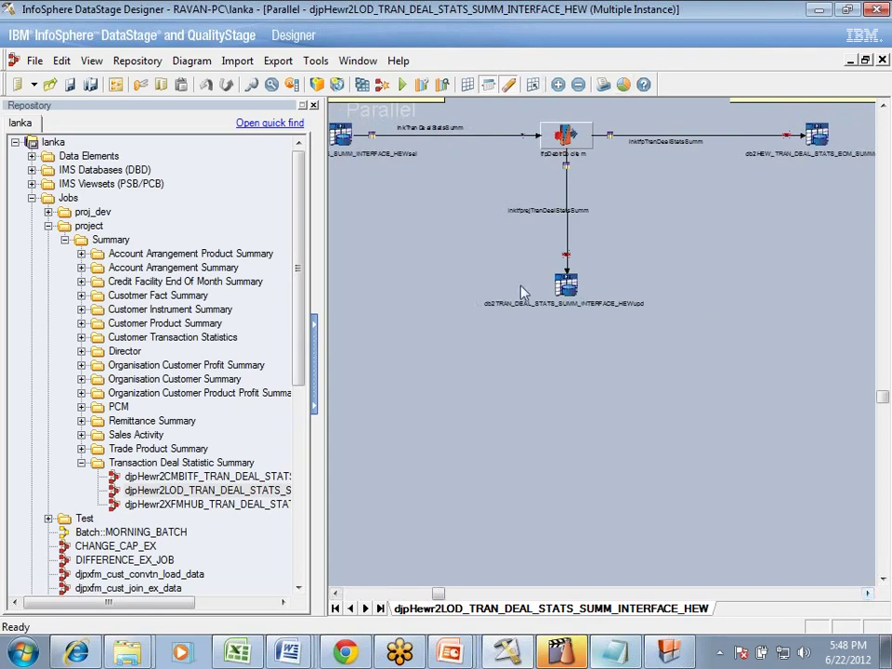
click(558, 84)
drag(322, 235, 122, 237)
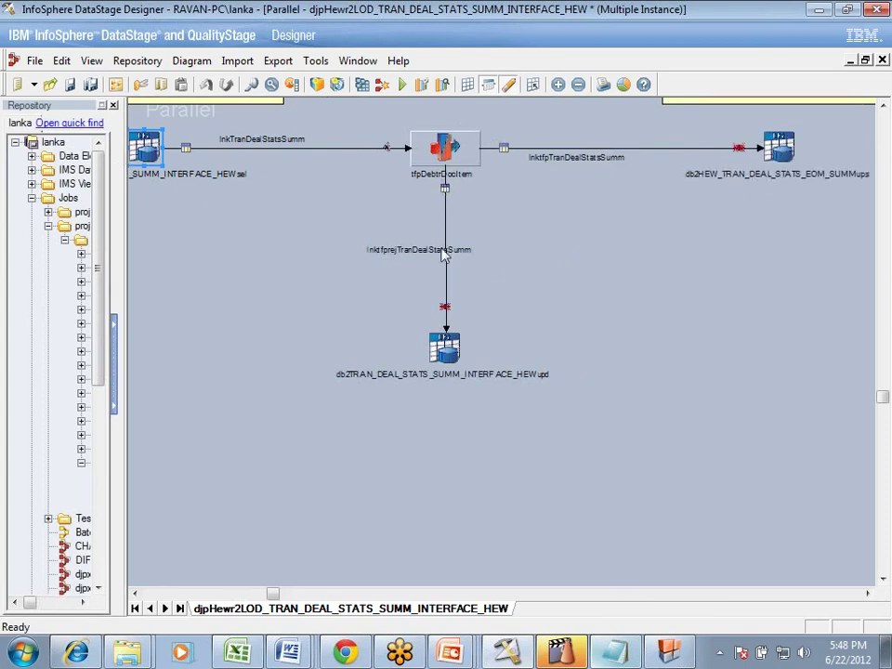
click(476, 142)
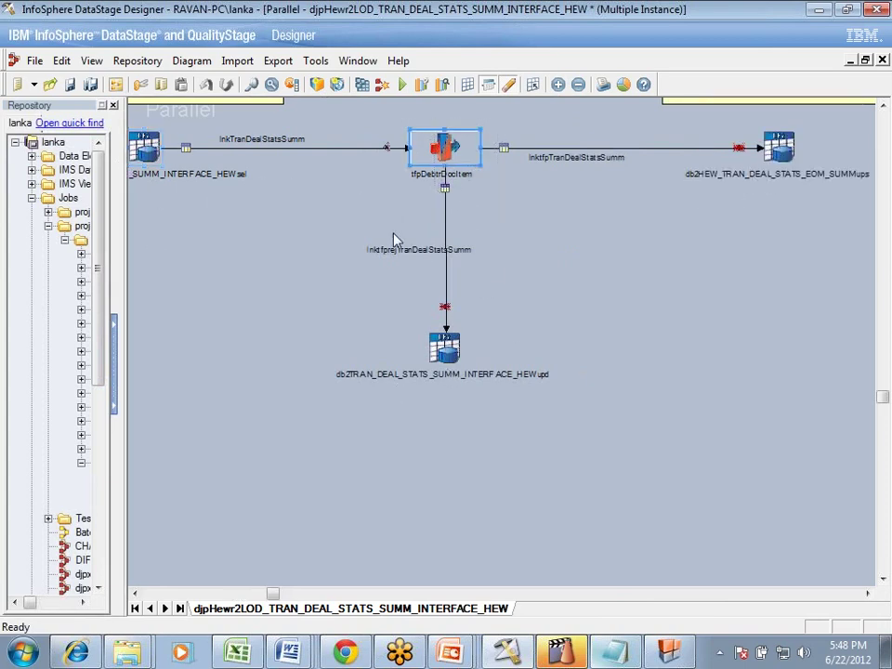
Step: Open the djpHewr2CMBITF_TRAN_DEAL_STATS_SUMM_INTERFACE_HEW job, re-maximize the LOD job, and expand Sales Activity
drag(130, 493, 325, 489)
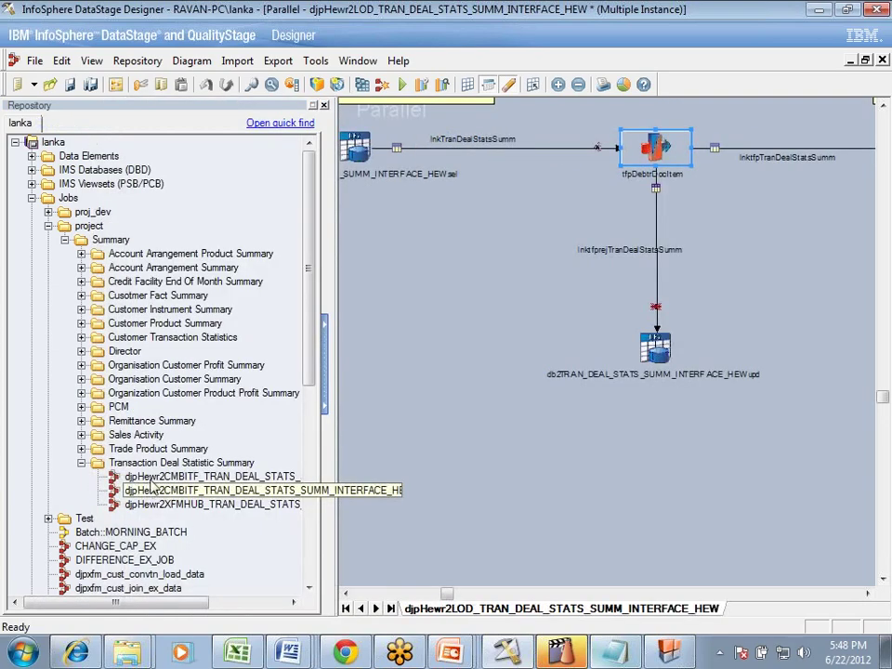
double_click(144, 477)
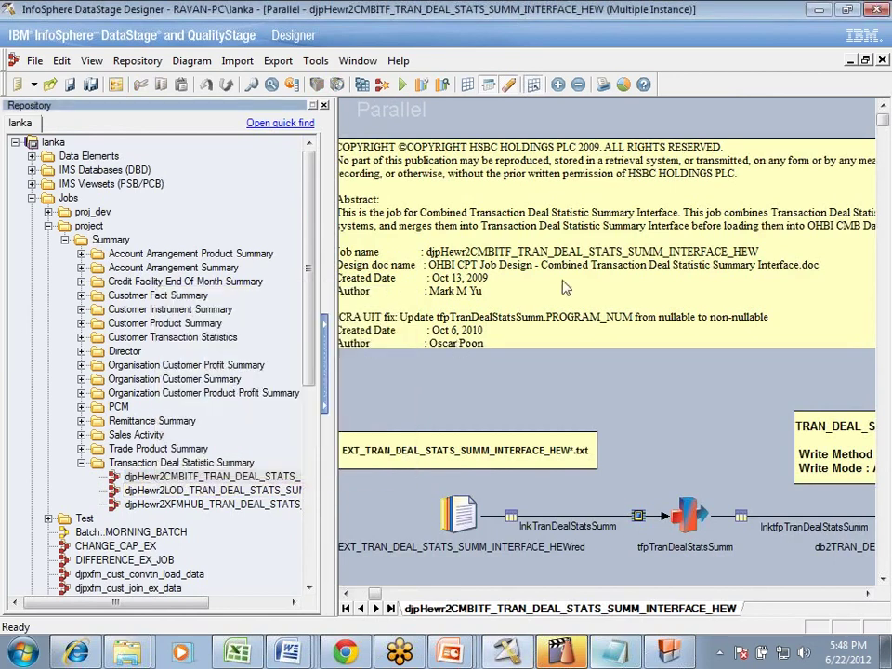
click(865, 61)
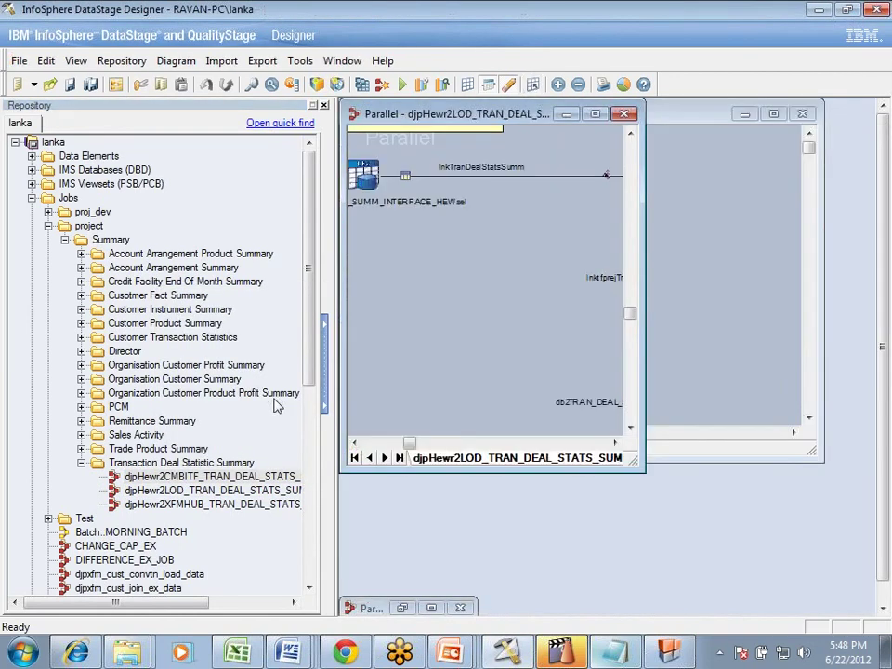
click(595, 114)
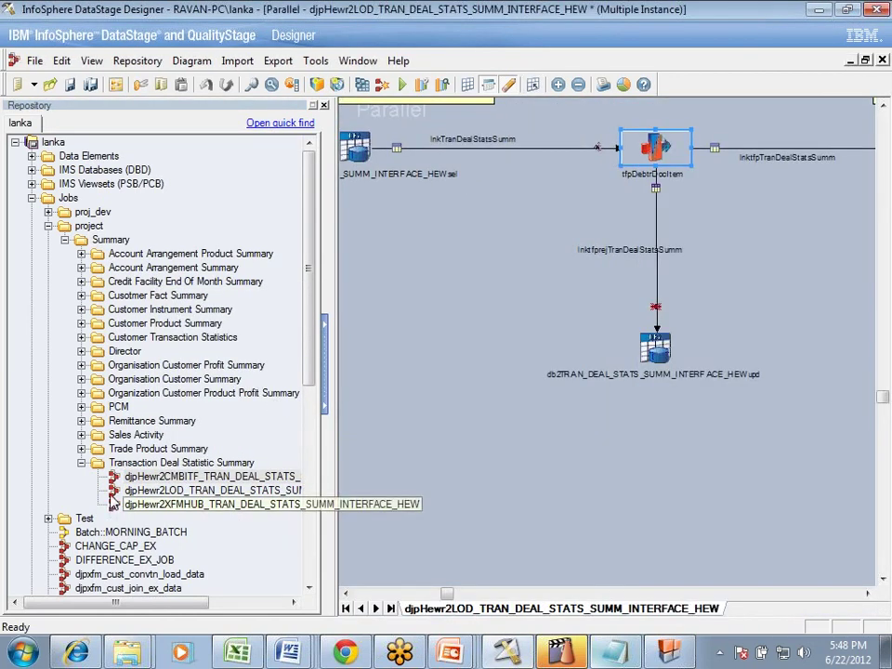
click(80, 434)
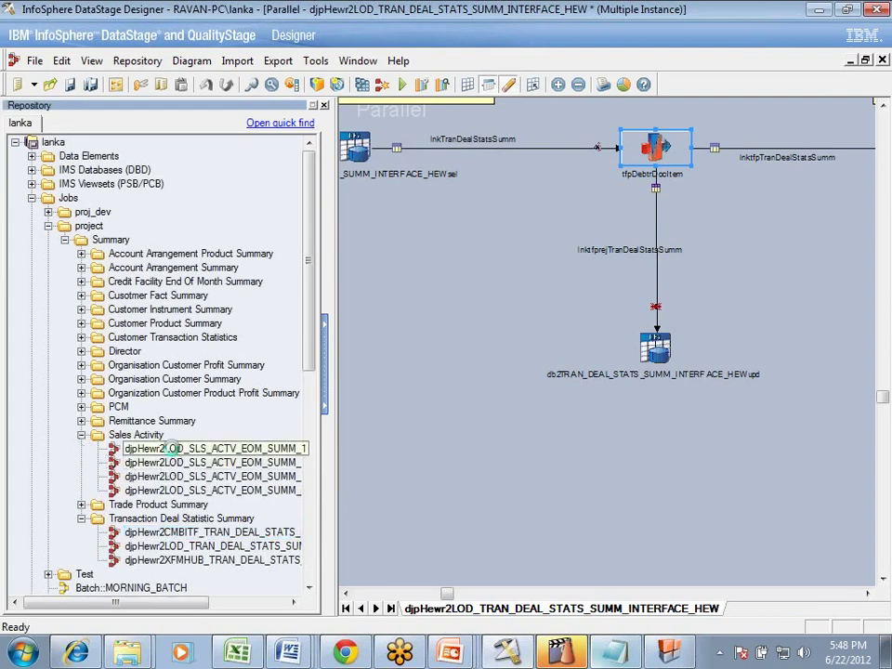
Step: Open the SLS_ACTV_EOM_SUMM_1 and SUMM_3 jobs, zoom out three times, then minimize Designer
double_click(172, 448)
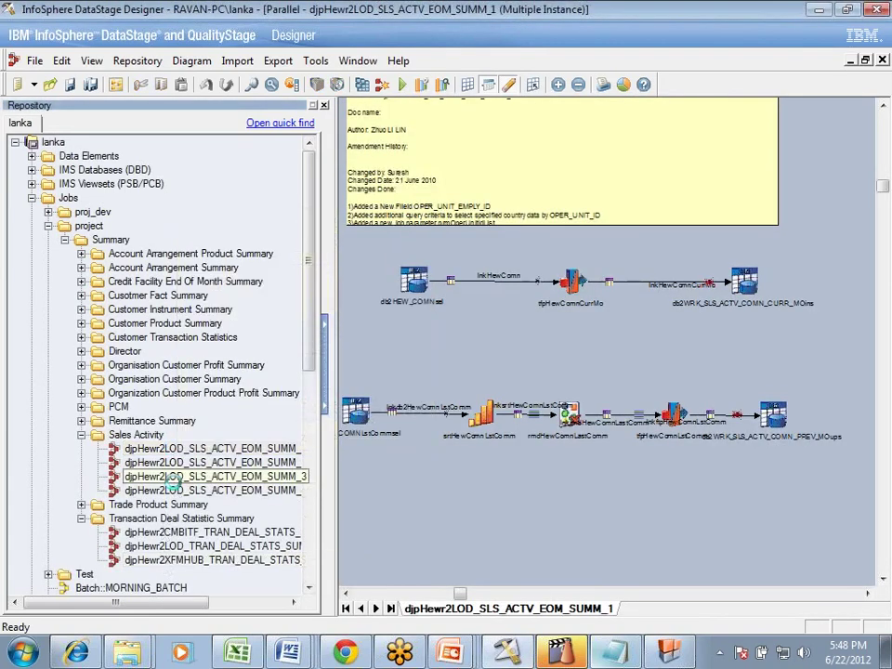
double_click(172, 476)
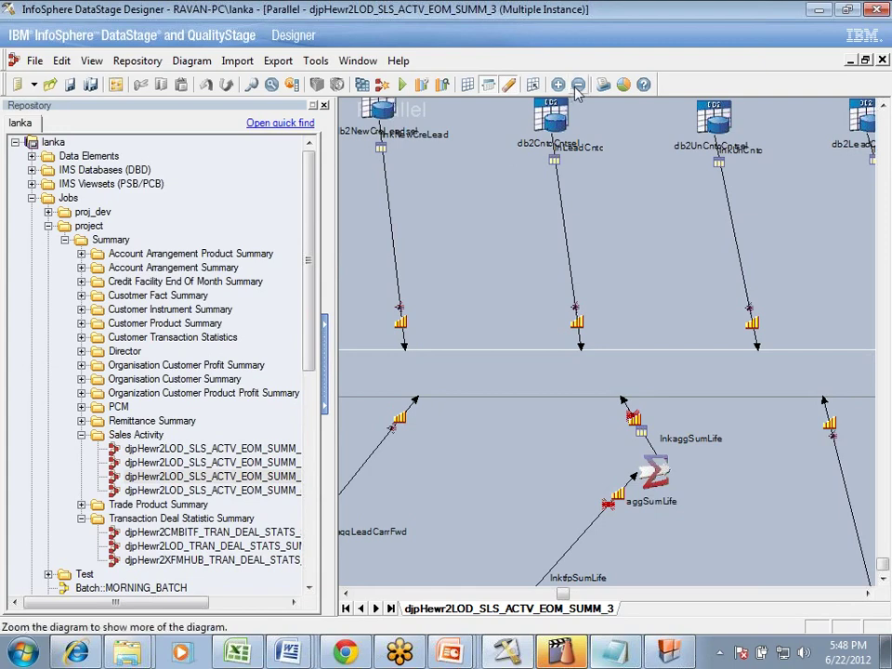
click(577, 86)
click(577, 85)
click(577, 85)
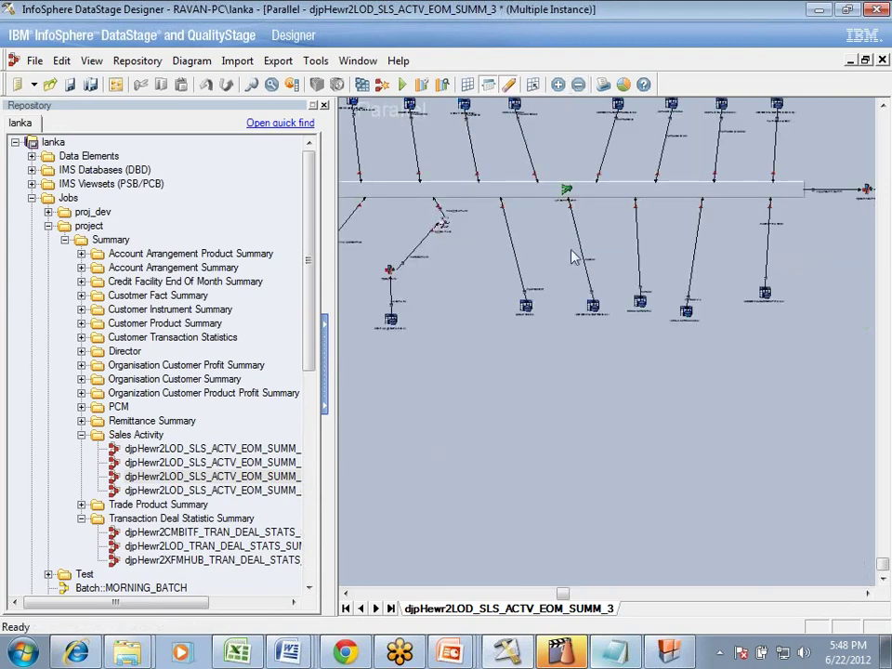
drag(562, 593, 359, 585)
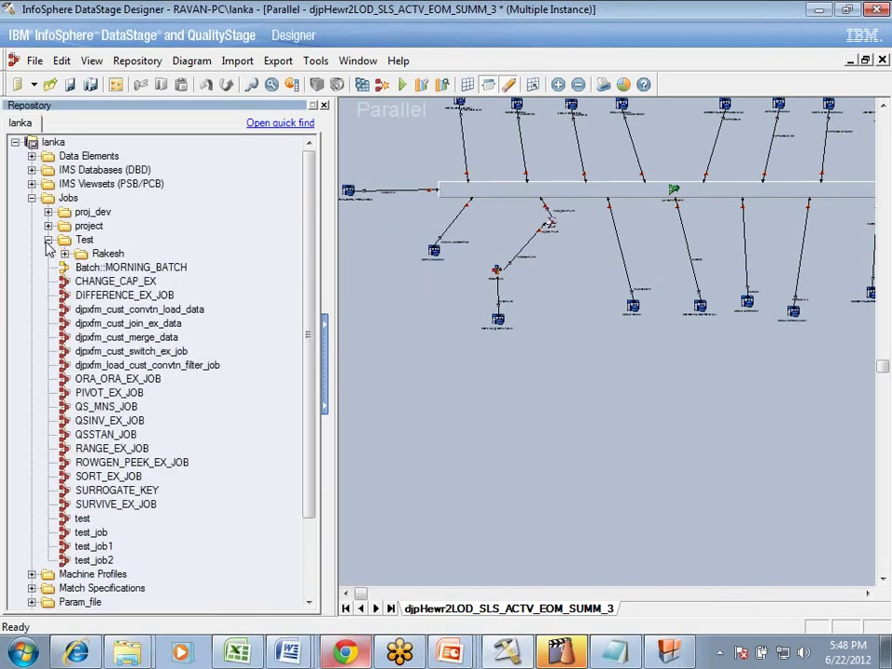
click(865, 61)
click(819, 11)
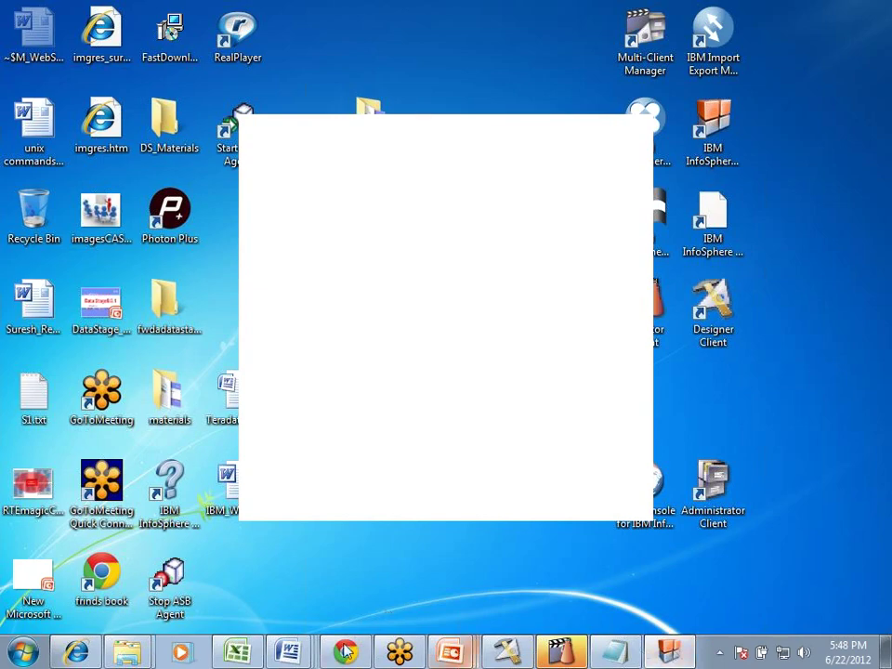
Step: Bring the Word course outline forward and highlight the WebSphere Information Analyzer overview topic
mouse_move(290, 653)
click(284, 572)
scroll(338, 488, down, 1)
scroll(281, 400, up, 1)
click(256, 382)
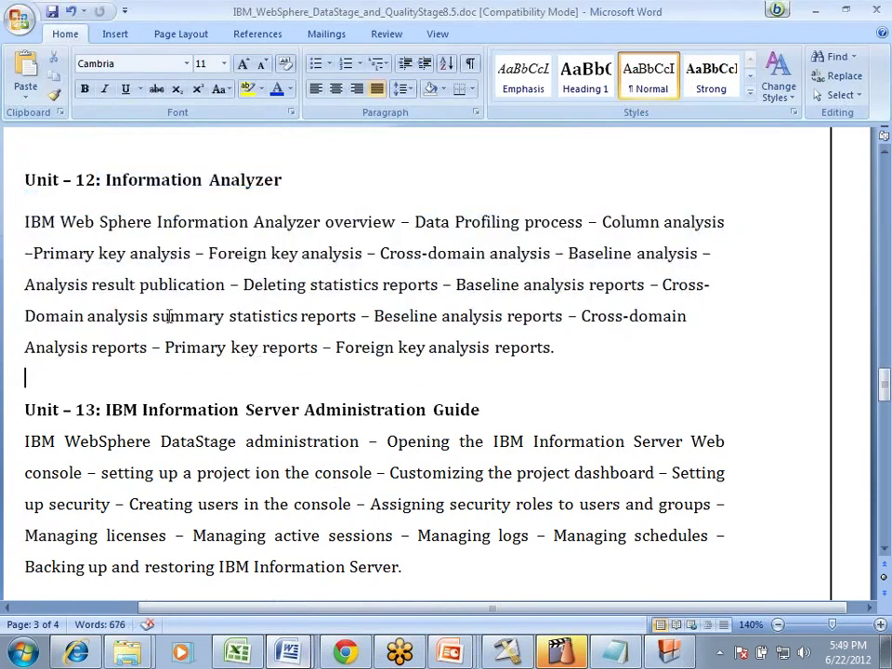
drag(59, 222, 581, 230)
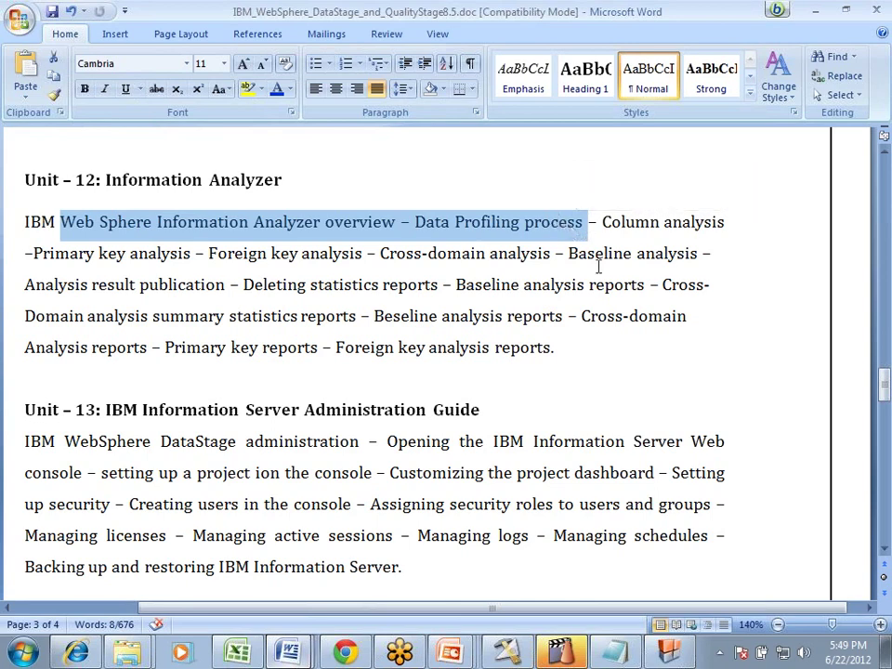
click(599, 257)
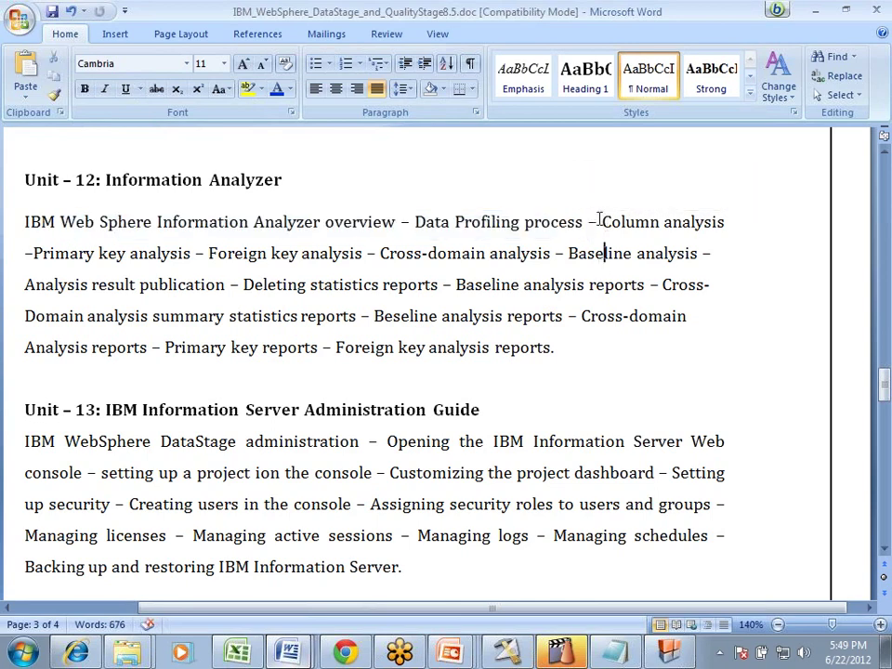
Step: Highlight the Column analysis, Baseline analysis, baseline reports and domain summary topics, then the whole Unit 12 paragraph
drag(601, 222, 725, 222)
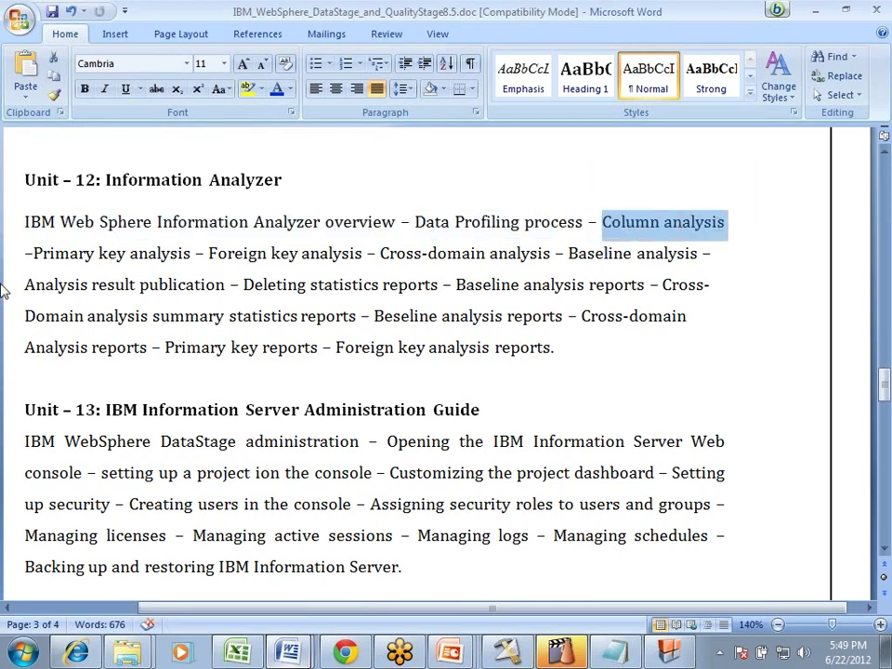
drag(32, 253, 692, 261)
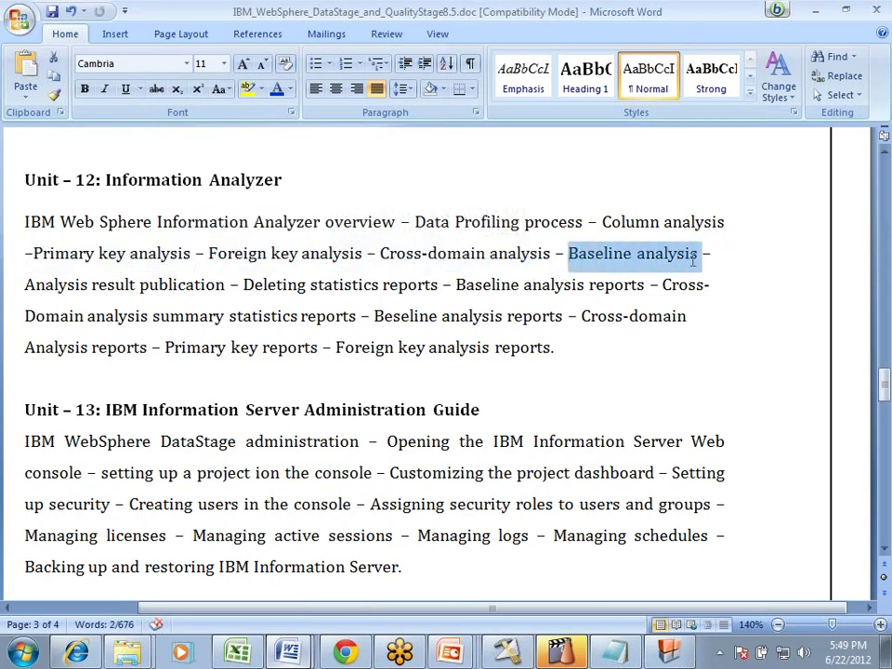
drag(20, 284, 658, 296)
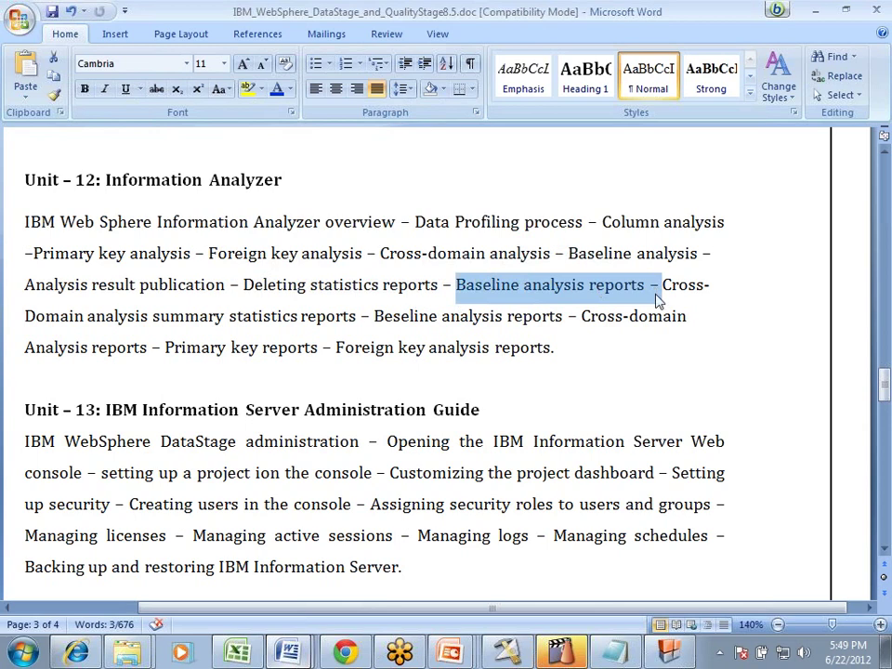
drag(25, 318, 369, 327)
click(338, 348)
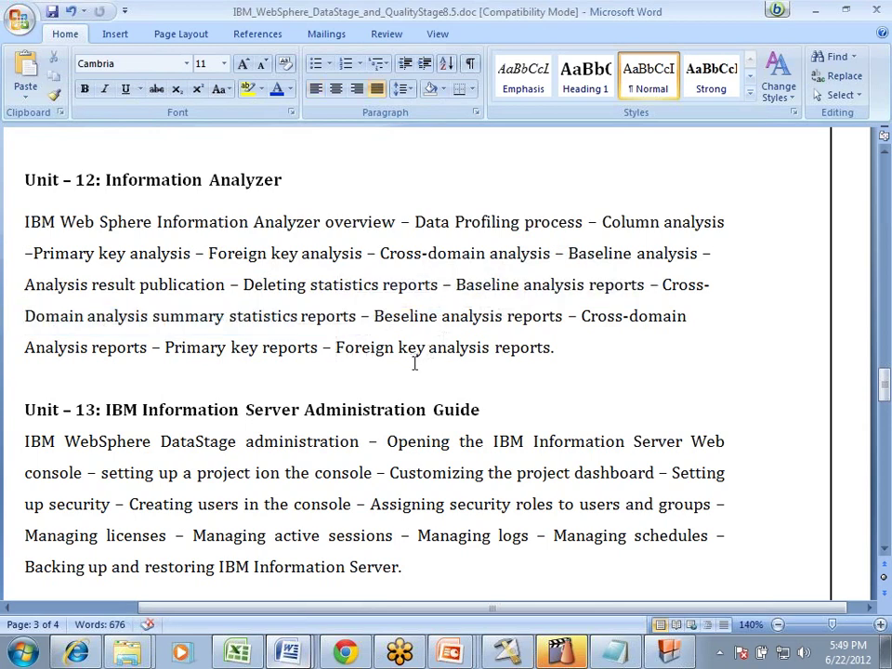
drag(570, 352, 3, 240)
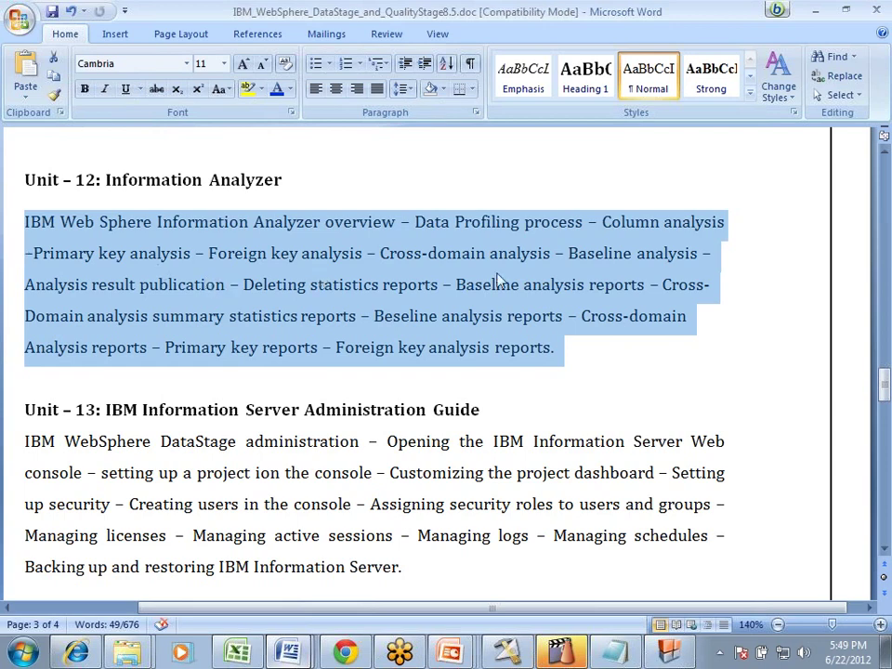
Step: Highlight Column analysis and Primary key analysis again, then select the Information Analyzer heading
click(605, 253)
drag(603, 222, 725, 223)
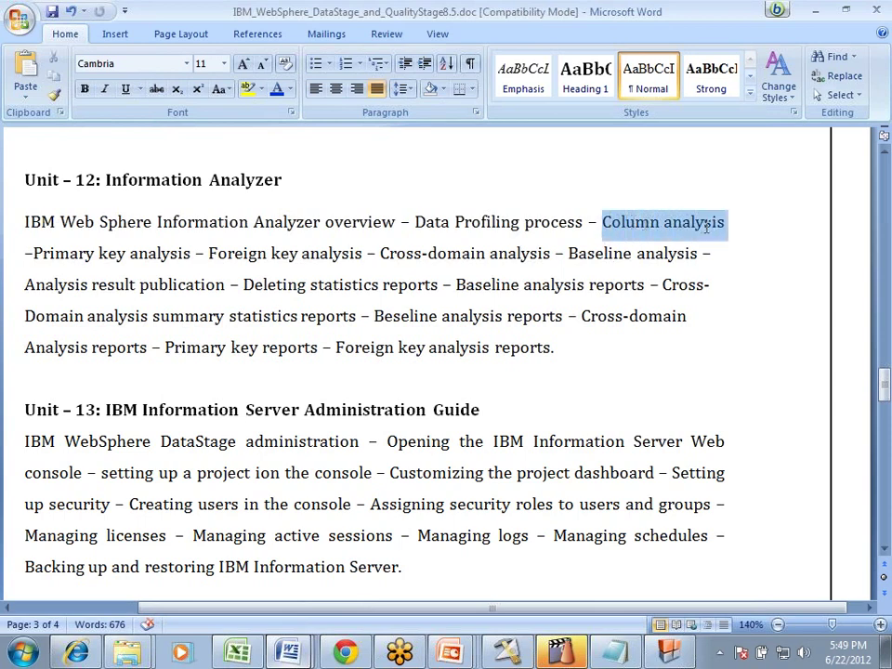
drag(27, 253, 172, 270)
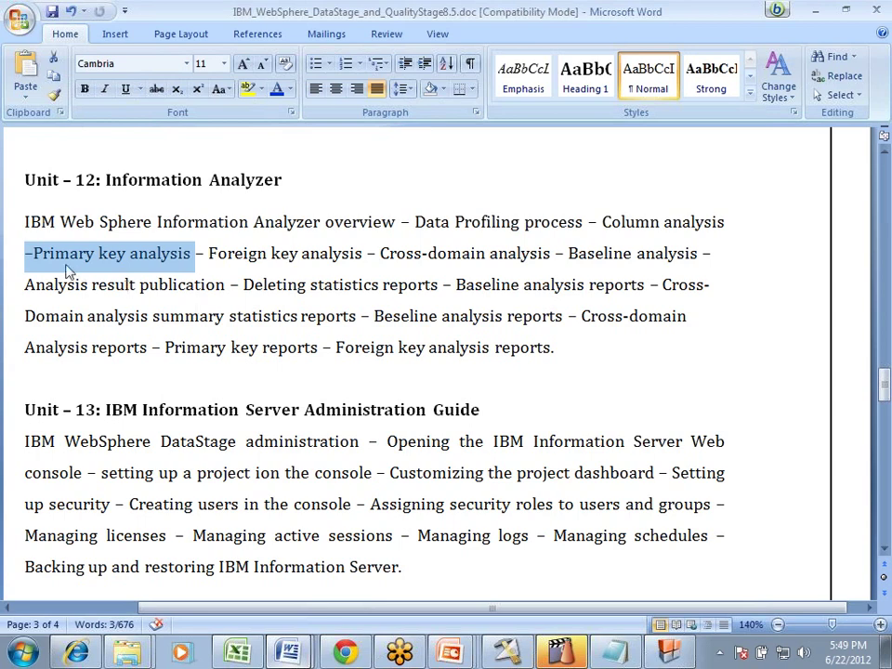
click(106, 179)
drag(106, 179, 238, 183)
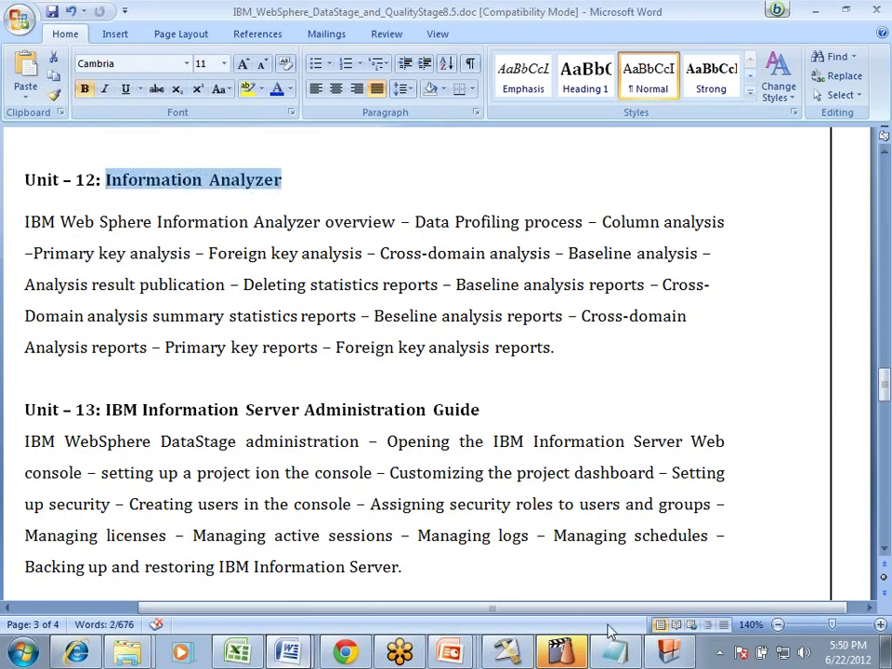
click(671, 655)
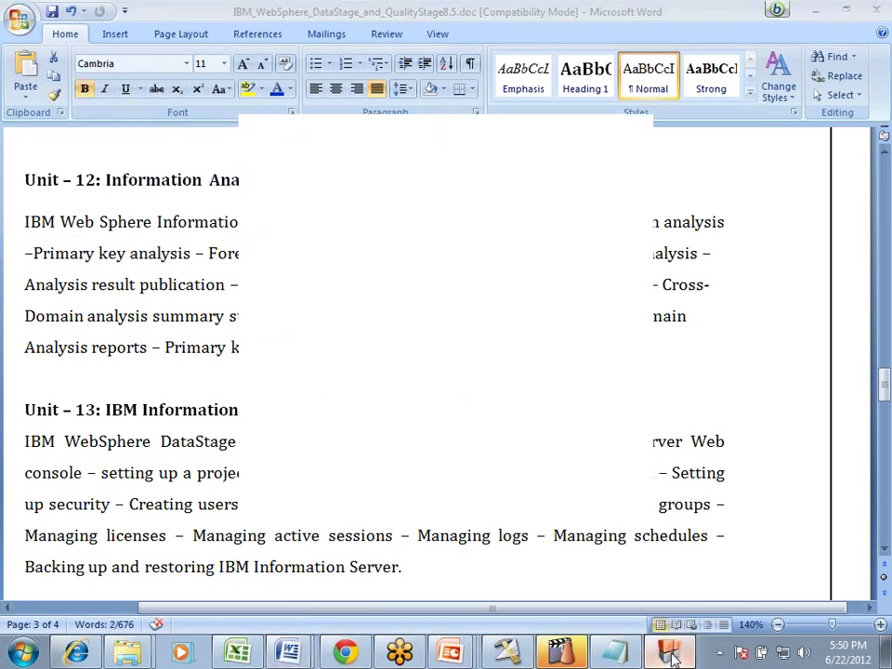
Step: Minimize Word and relaunch the Information Server Console, terminating the unresponsive instance
click(818, 9)
click(712, 128)
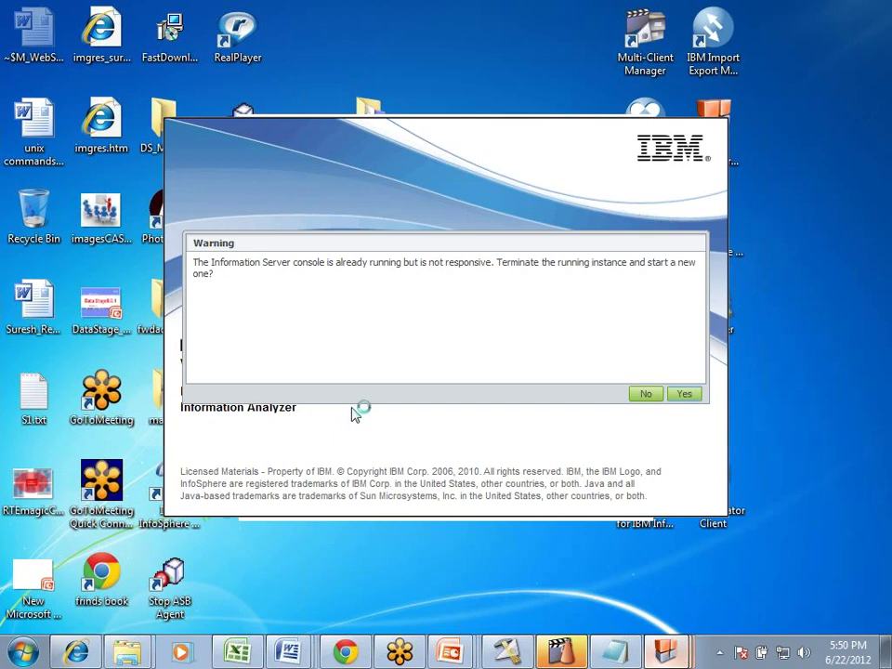
click(685, 394)
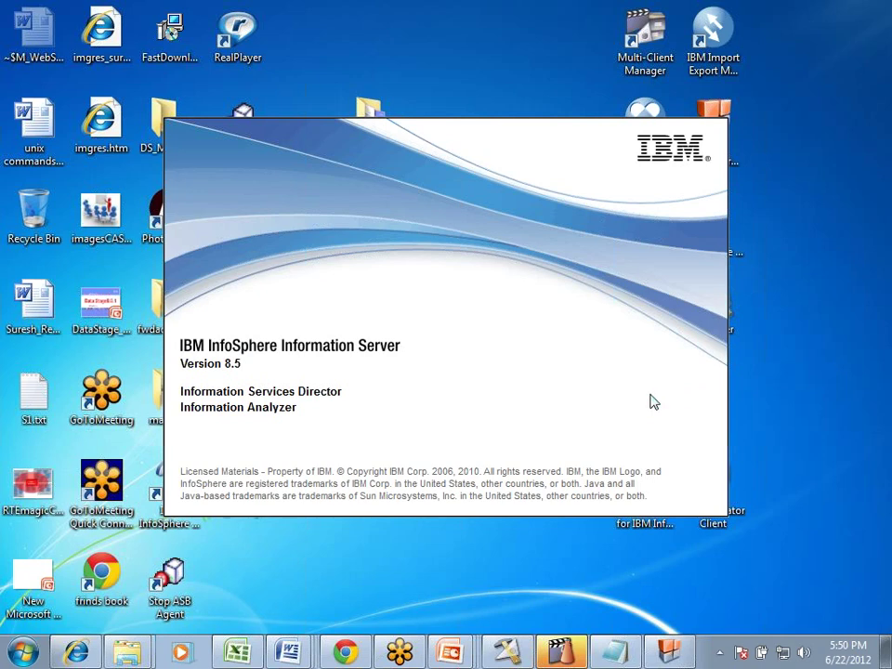
Step: Sign in with the corrected administrator user name on the chosen services-tier host
click(295, 380)
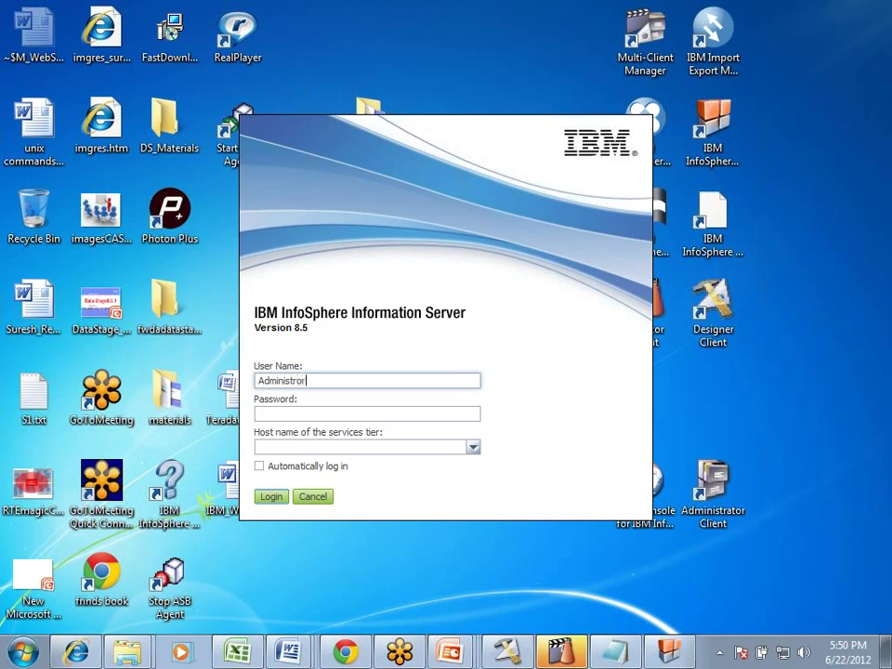
key(BackSpace)
key(BackSpace)
key(BackSpace)
key(BackSpace)
key(BackSpace)
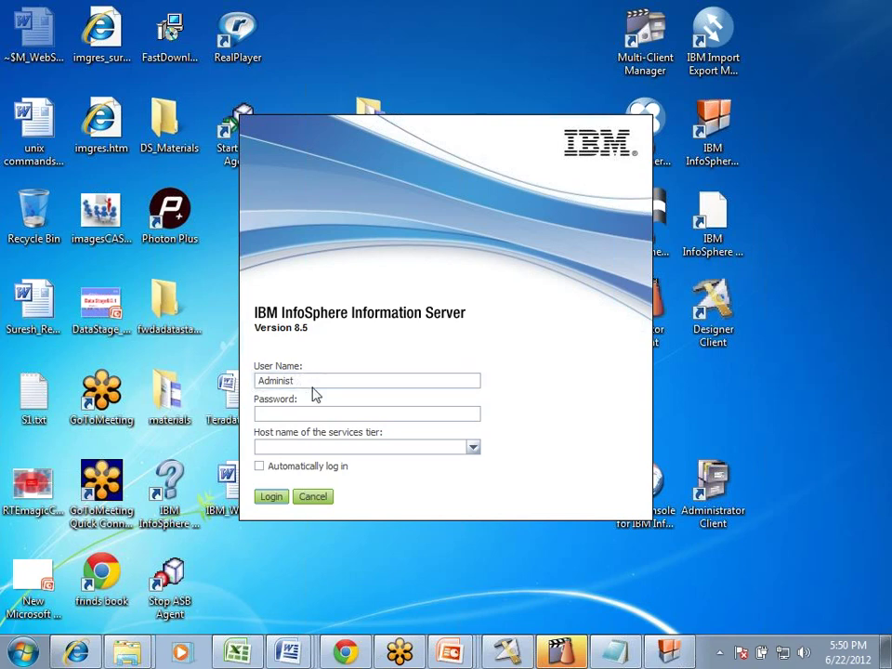
text(rator)
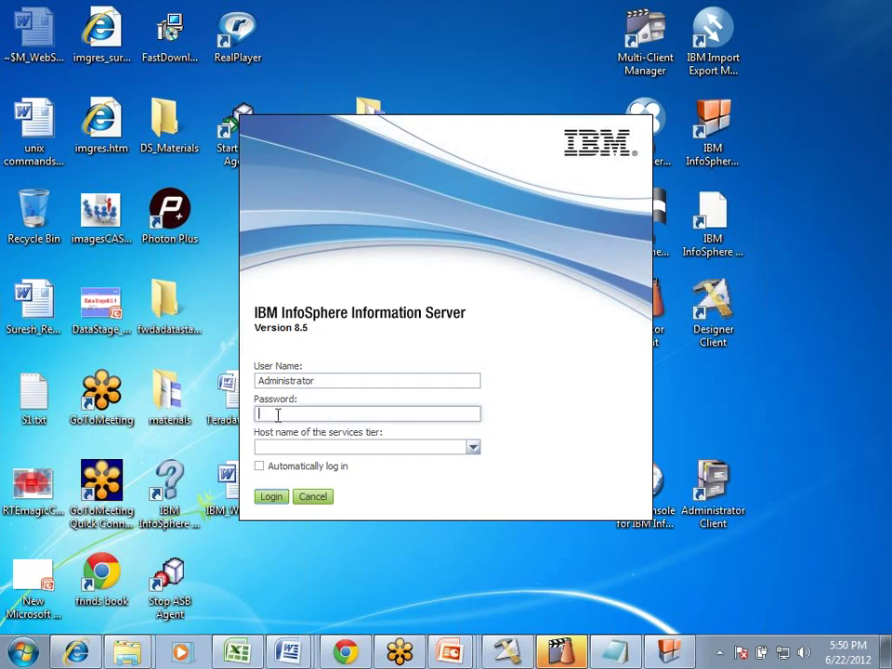
text(a)
click(474, 447)
click(315, 464)
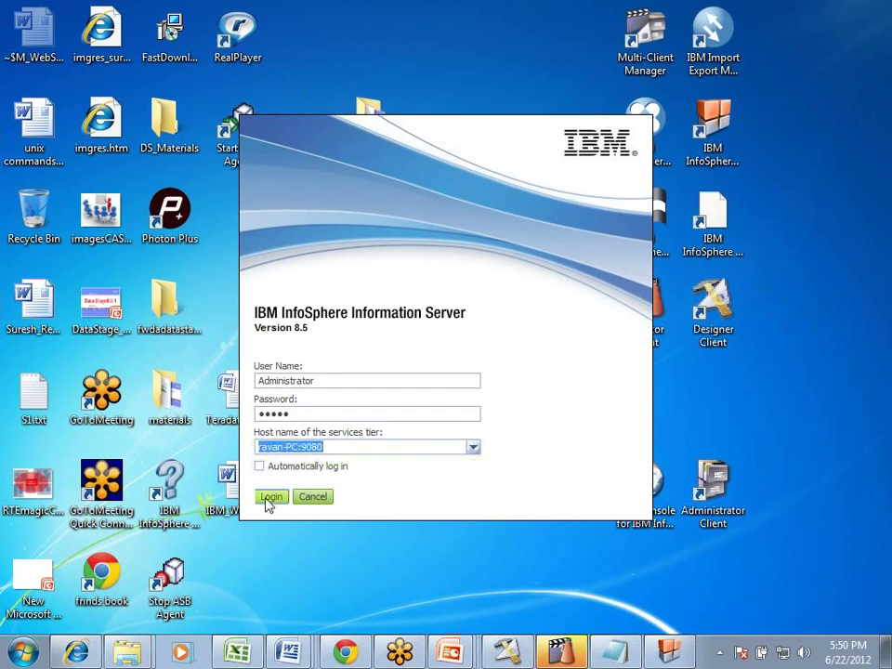
click(269, 497)
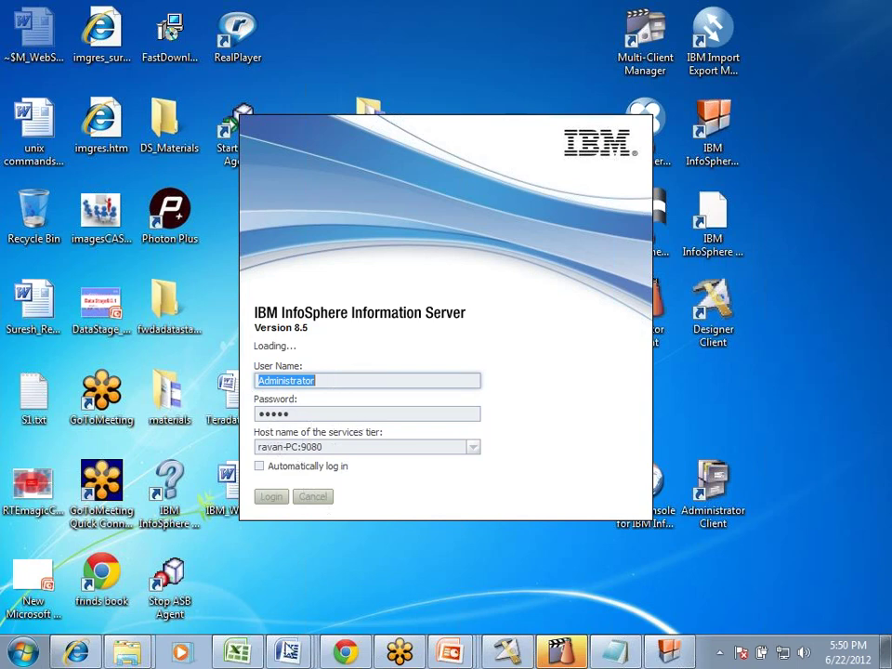
click(288, 652)
Step: Bring the course outline back and read through the Unit 12 Information Analyzer topics
click(245, 525)
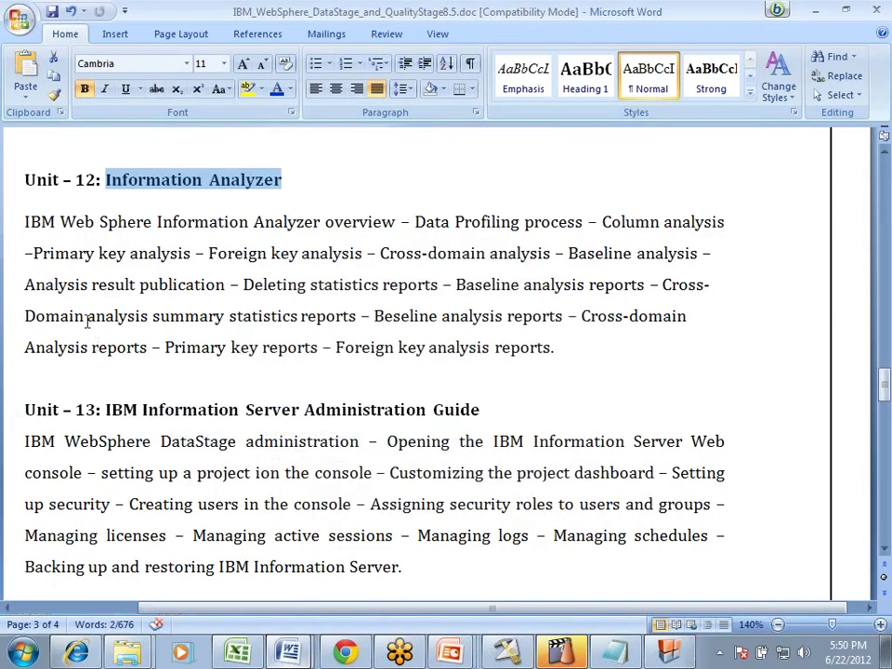
drag(98, 181, 554, 348)
click(353, 377)
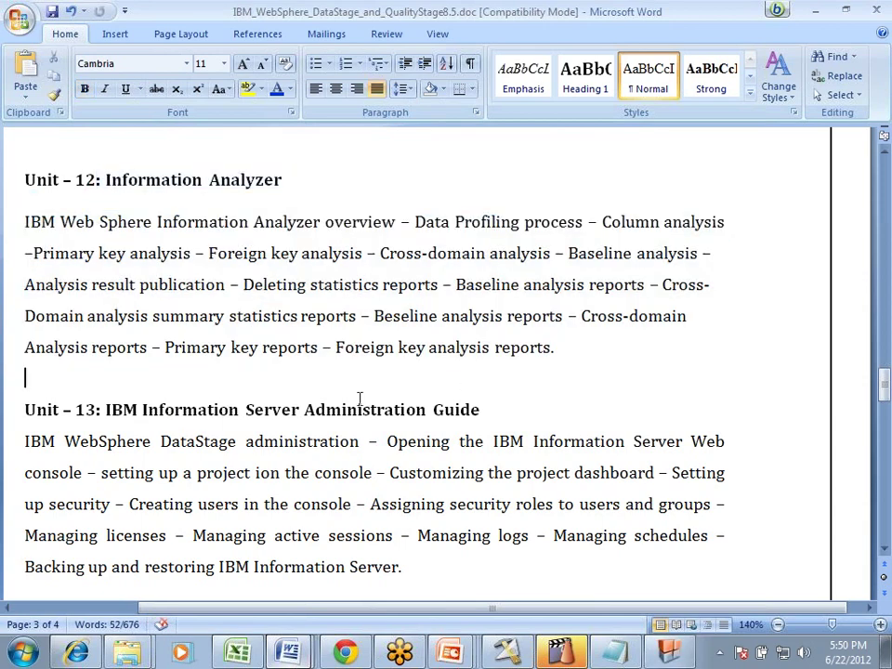
Step: Highlight the Unit 13 IBM Information Server heading while reading, then minimize Word
drag(103, 409, 433, 409)
click(88, 420)
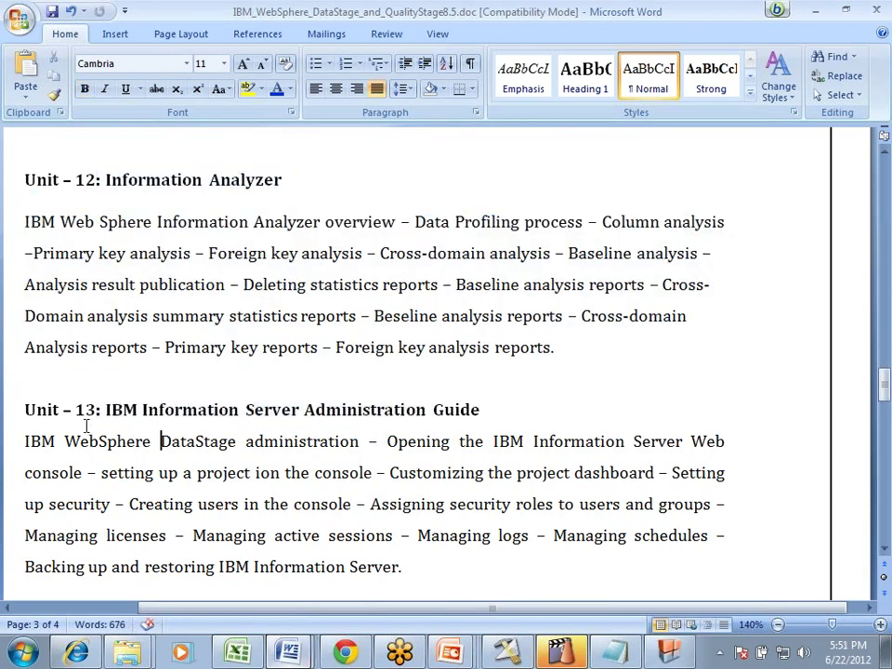
drag(102, 416, 429, 413)
click(392, 440)
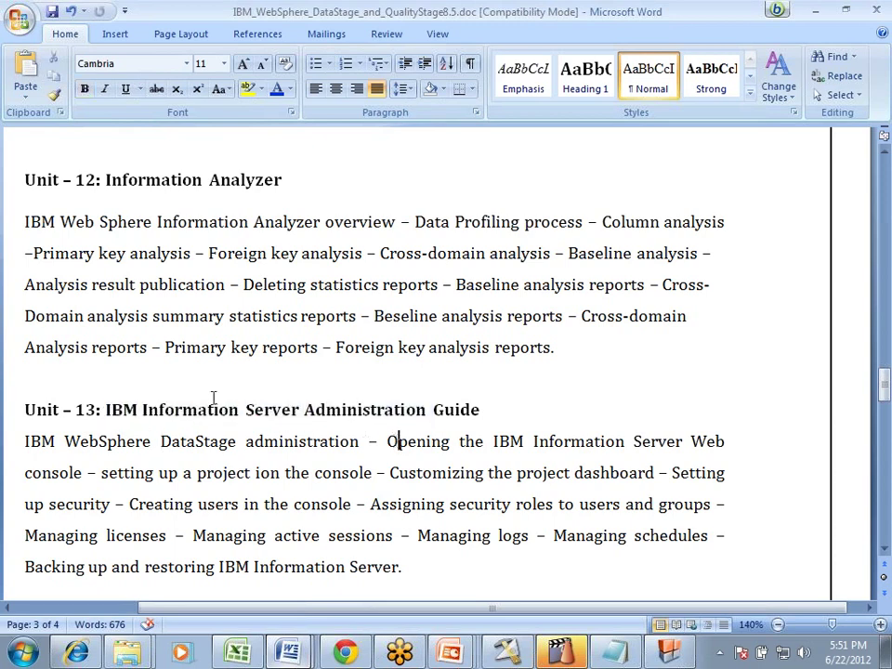
click(819, 14)
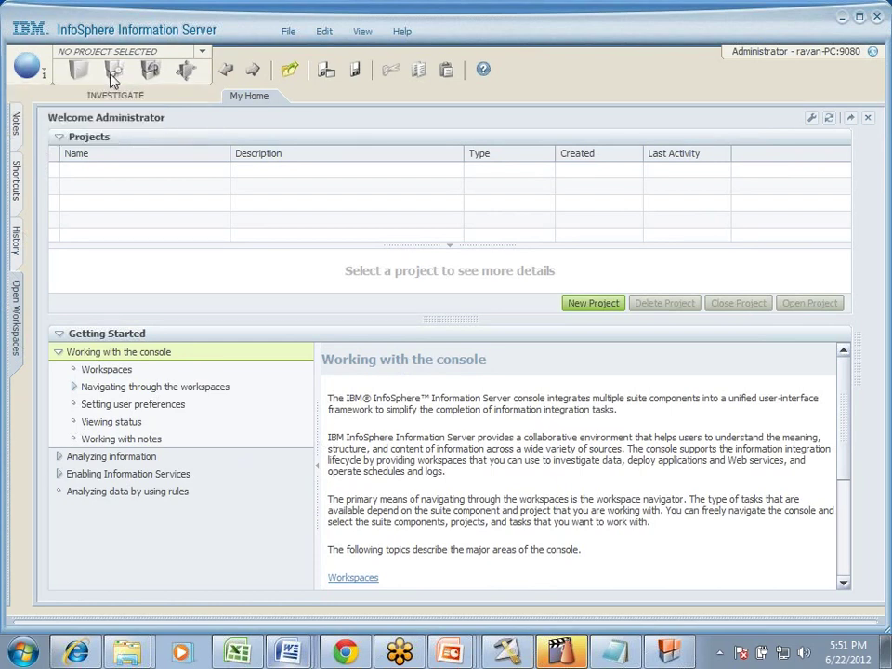
Step: Look over the Investigate and Develop pillars and the File menu, then choose New Project
mouse_move(88, 57)
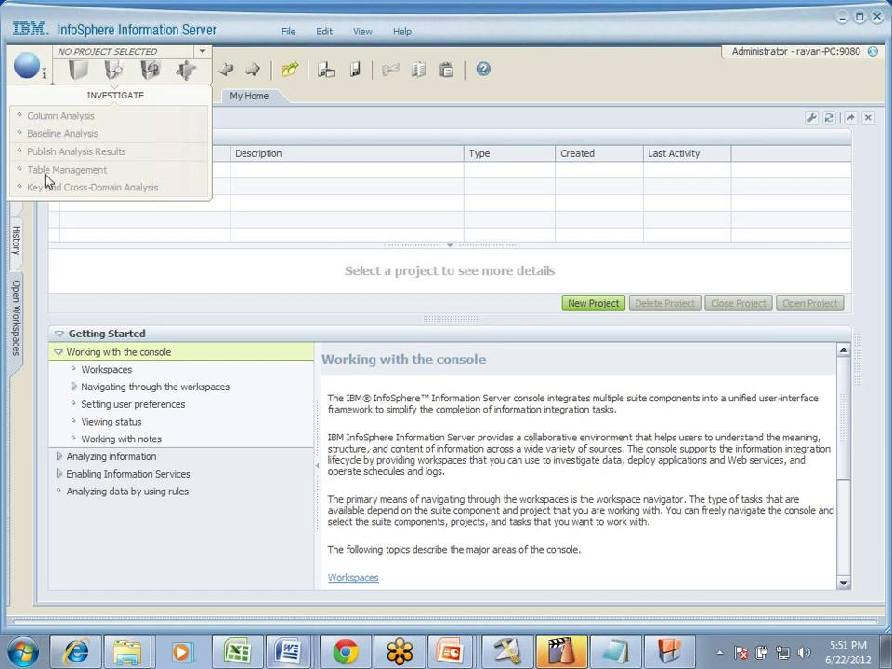
mouse_move(149, 71)
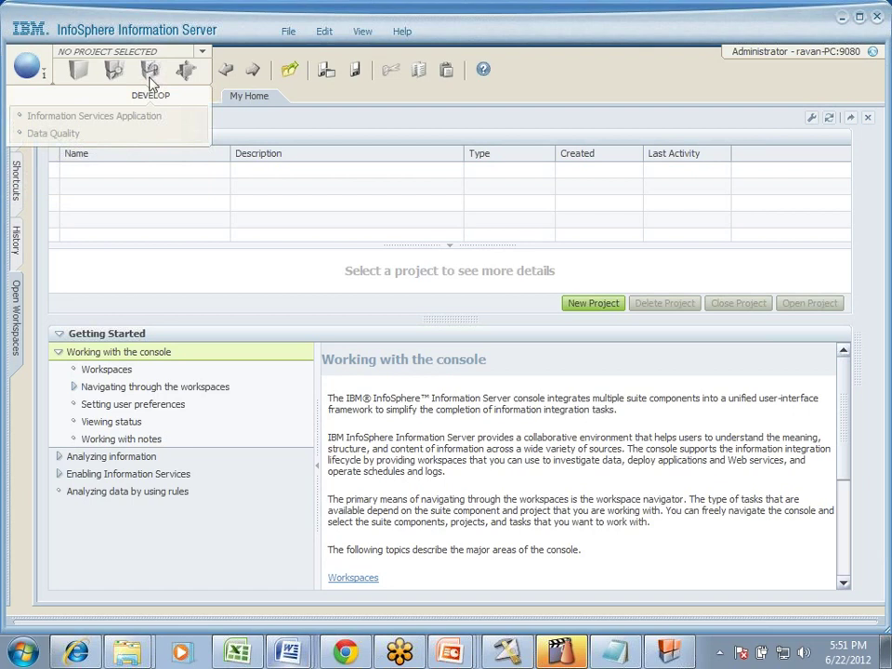
click(288, 44)
click(133, 242)
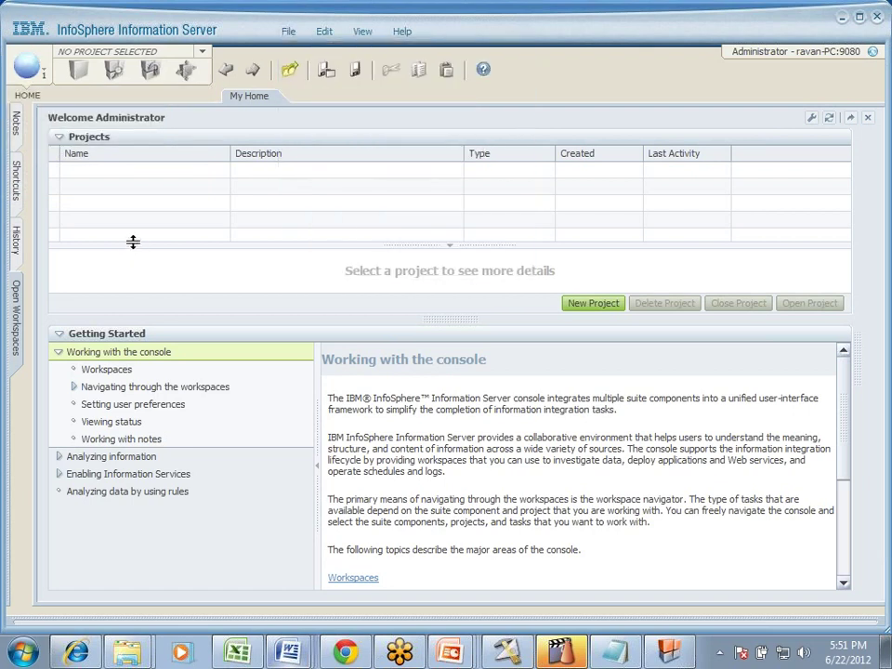
click(585, 304)
Step: Create a new project of type Information Analyzer named Demo_project
click(565, 290)
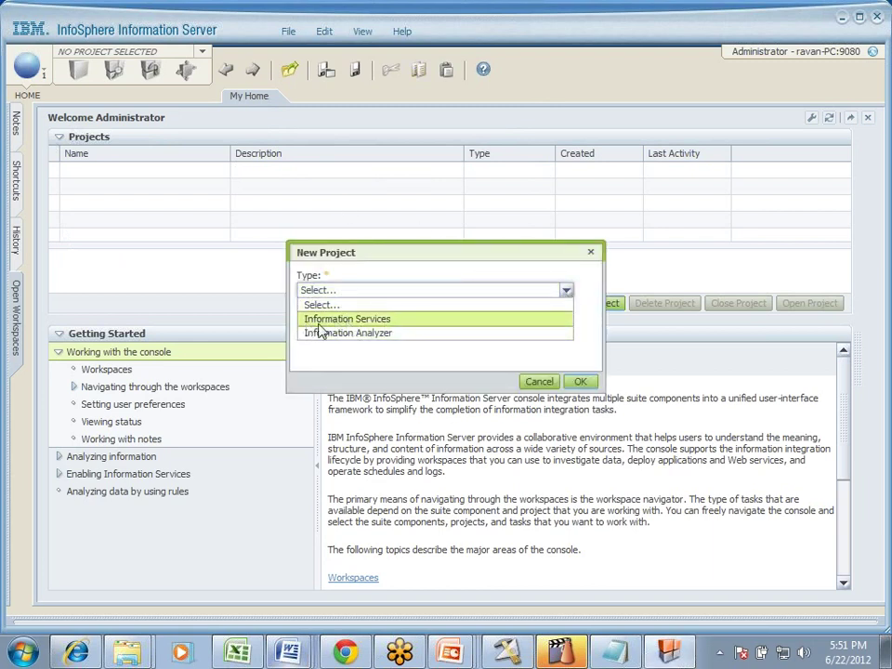
click(359, 334)
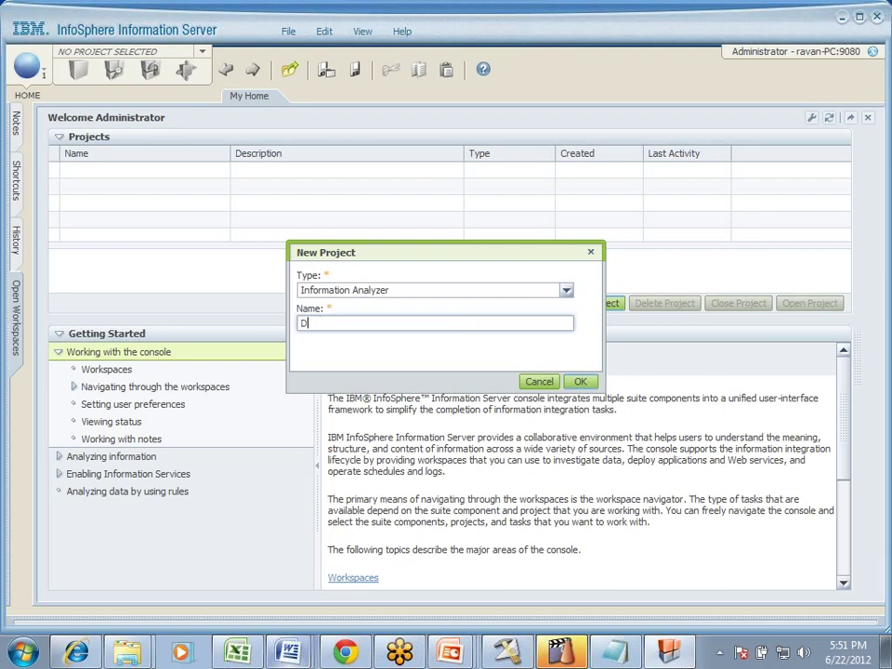
text(Demo_project)
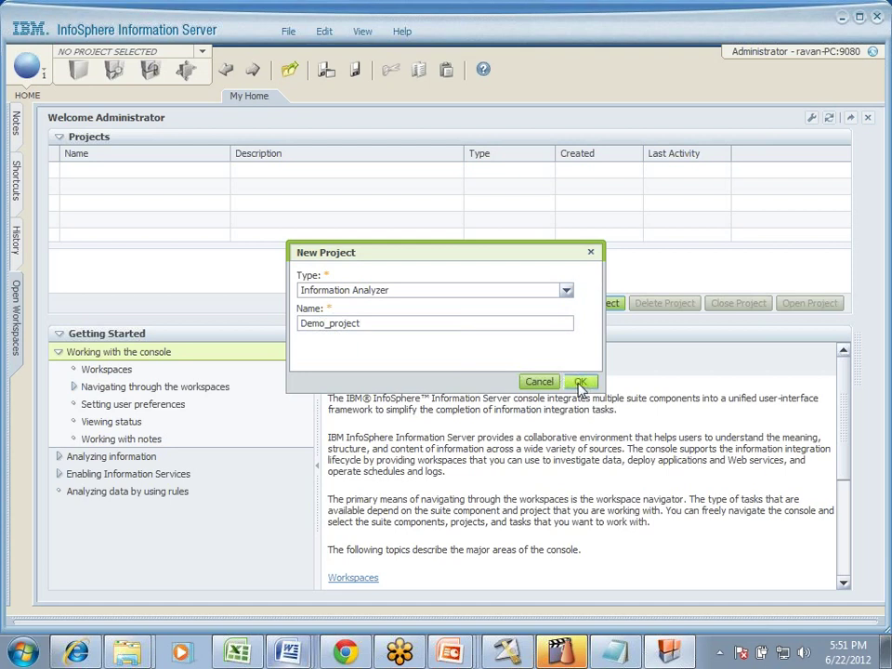
click(580, 382)
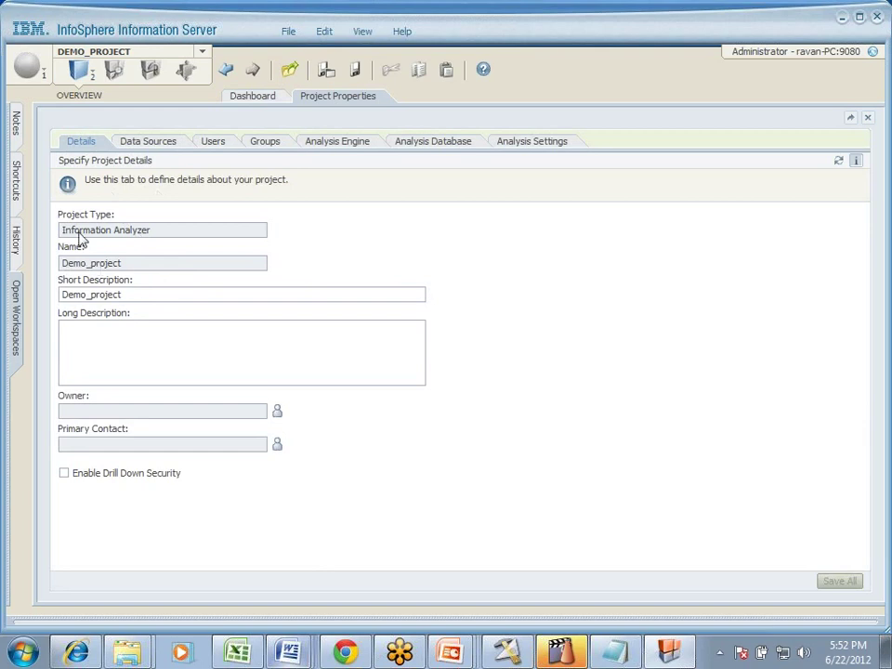
click(79, 71)
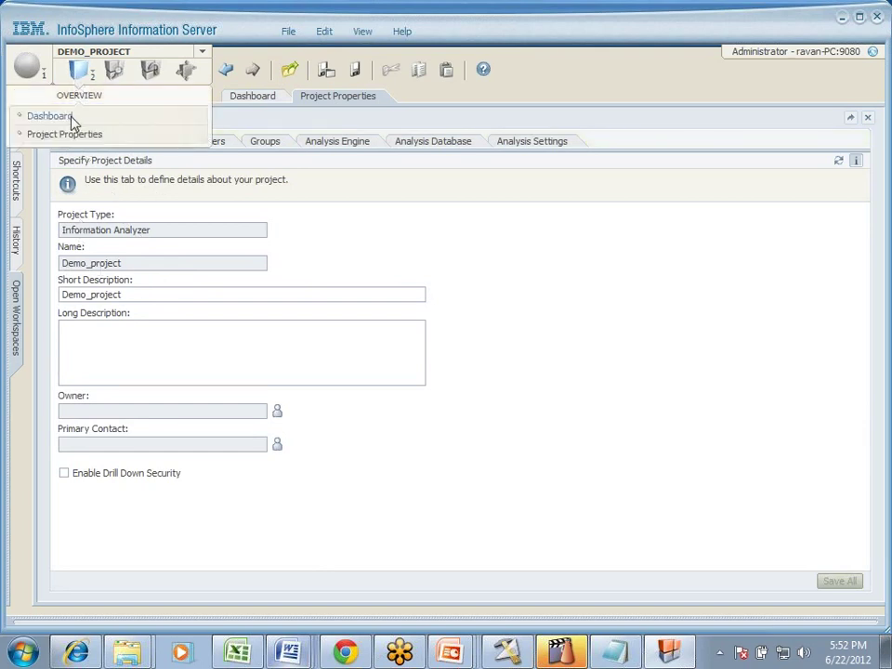
click(112, 74)
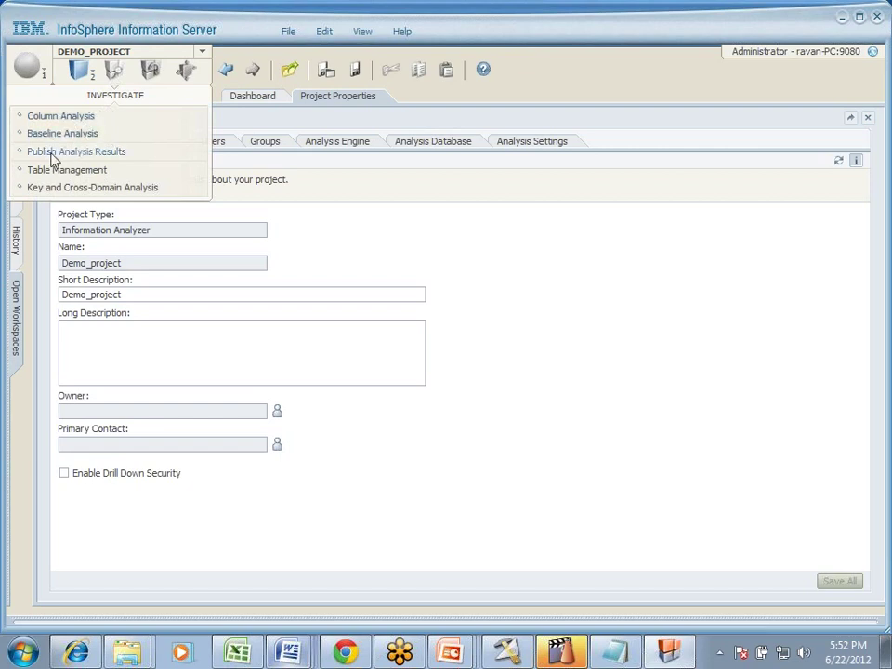
click(30, 117)
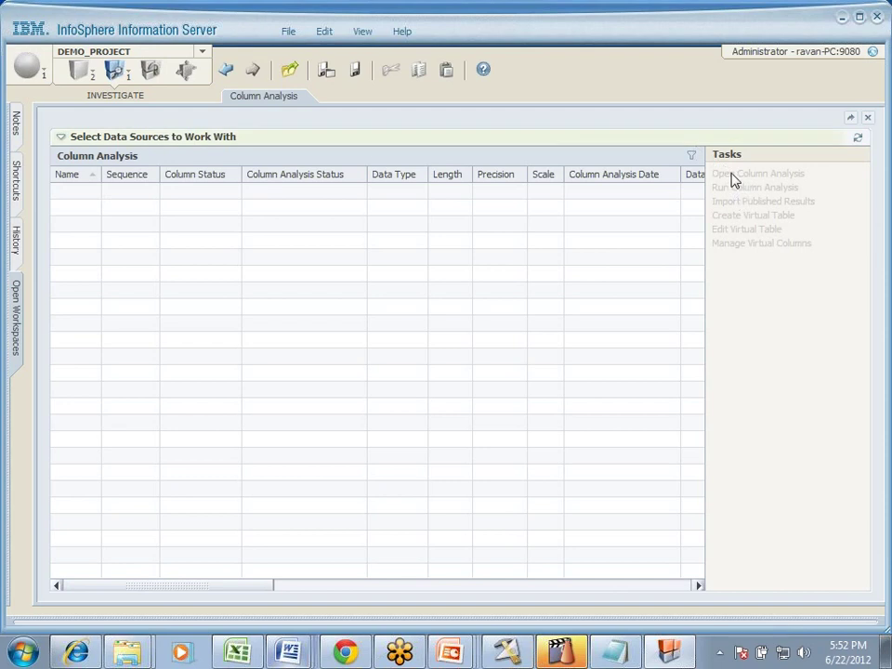
click(80, 76)
click(64, 135)
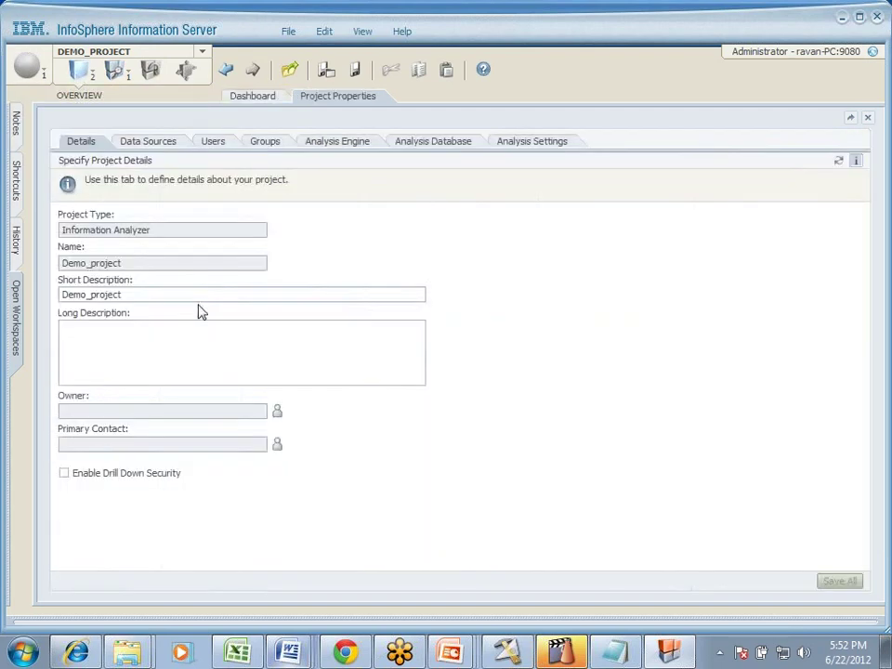
Step: Open the project's Data Sources and expand the All Hosts group
click(169, 147)
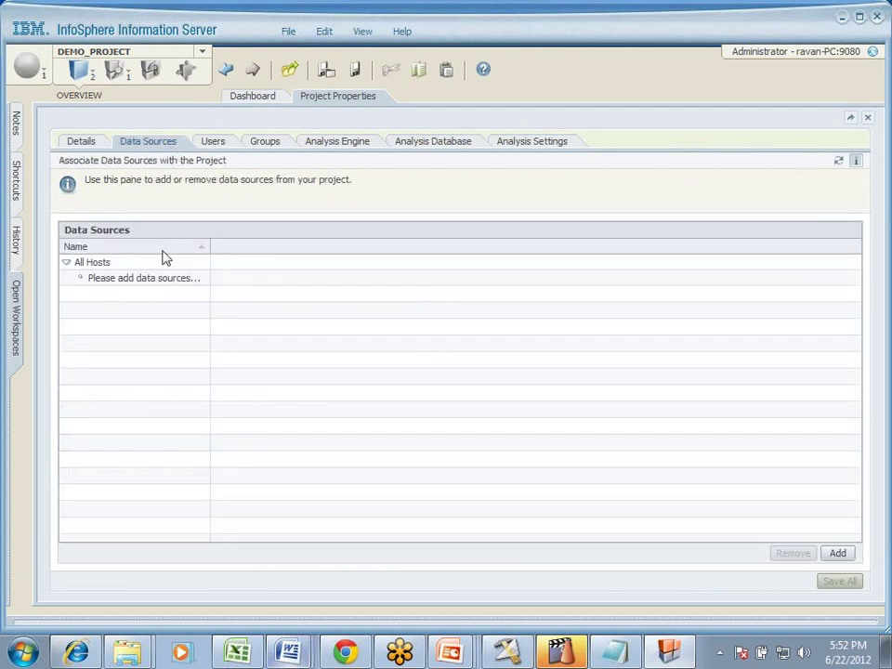
click(83, 270)
click(66, 263)
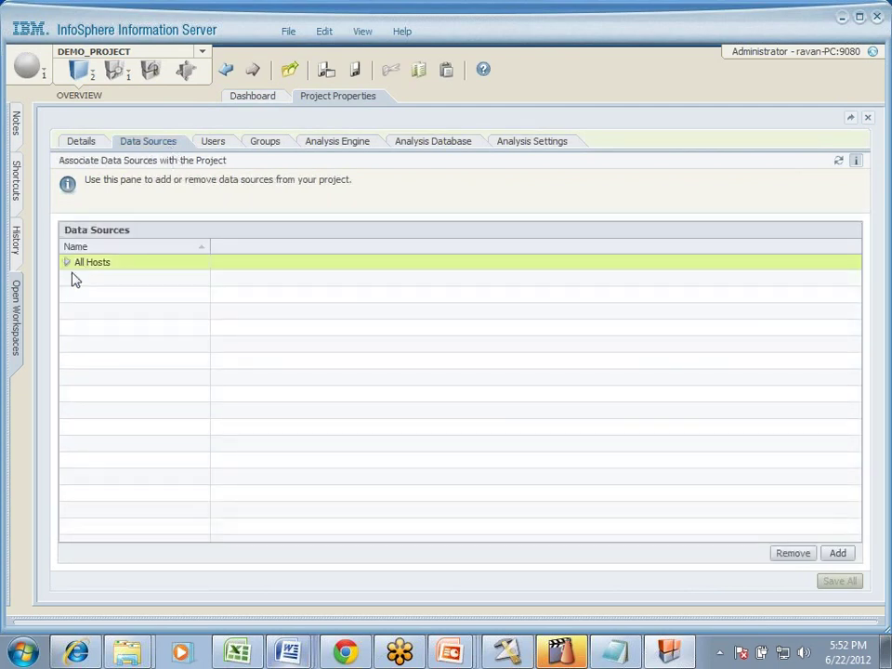
click(66, 263)
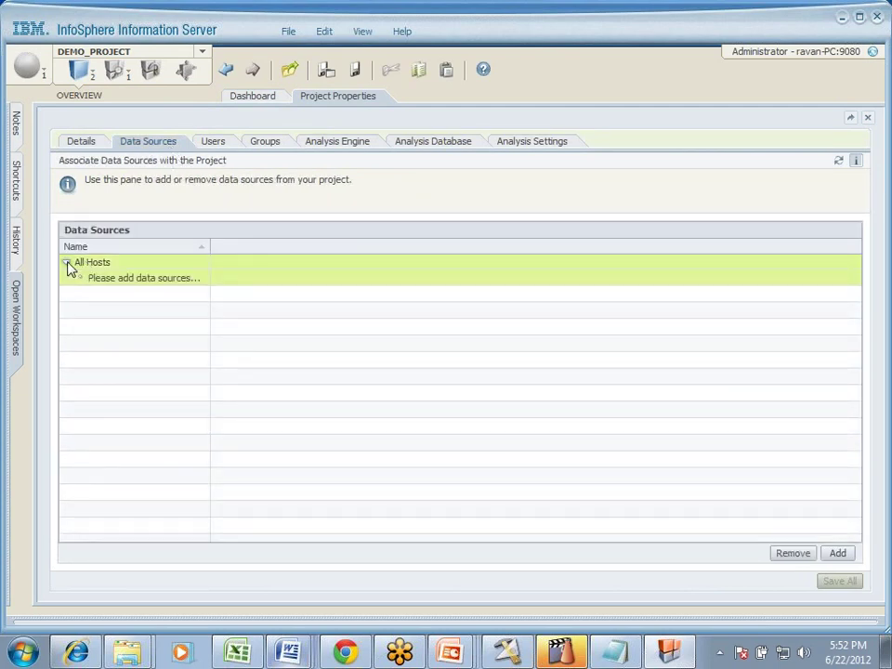
click(109, 282)
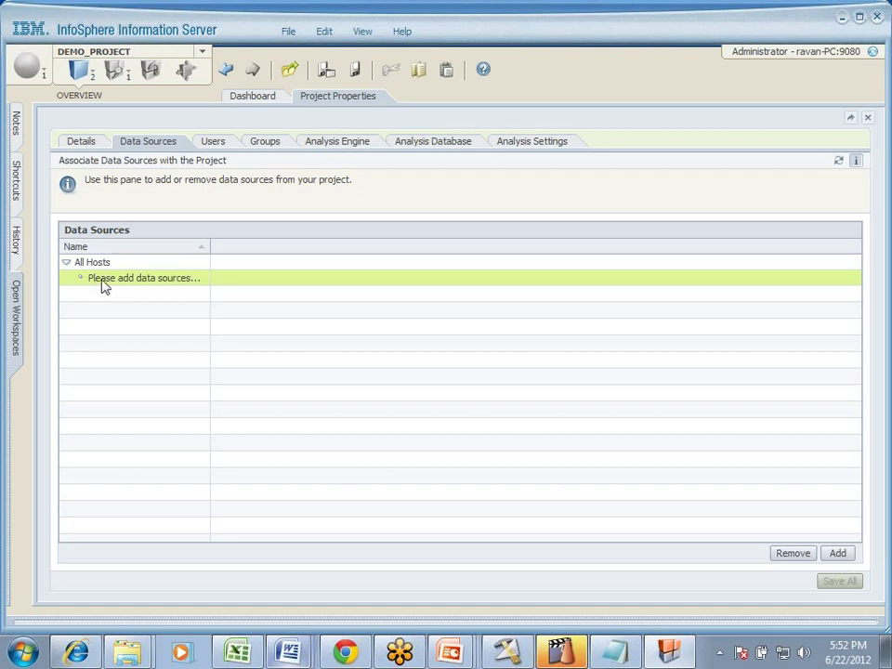
Step: Add the RAVAN-PC host as a data source, then view the project's Users page
click(839, 554)
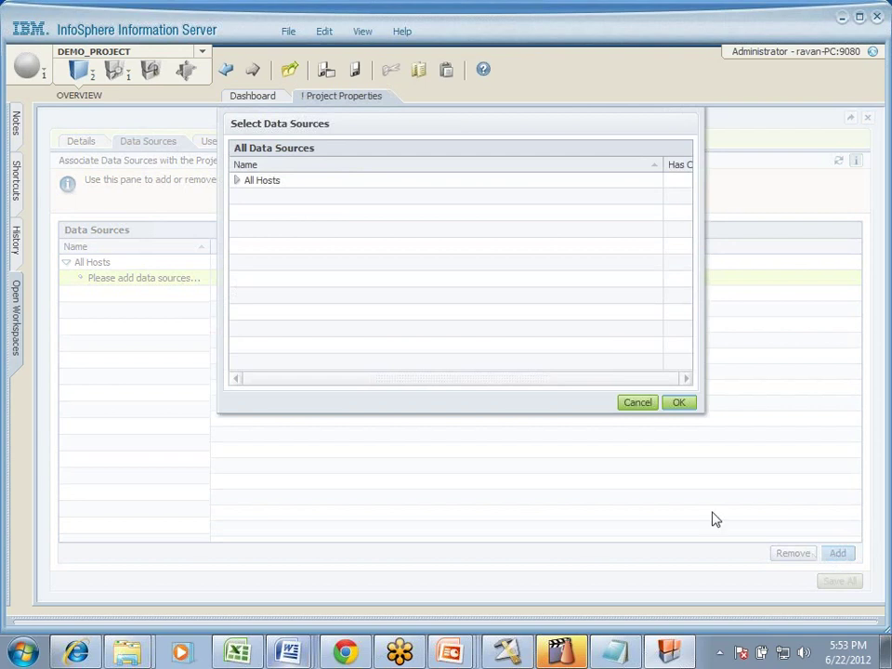
click(236, 181)
click(284, 198)
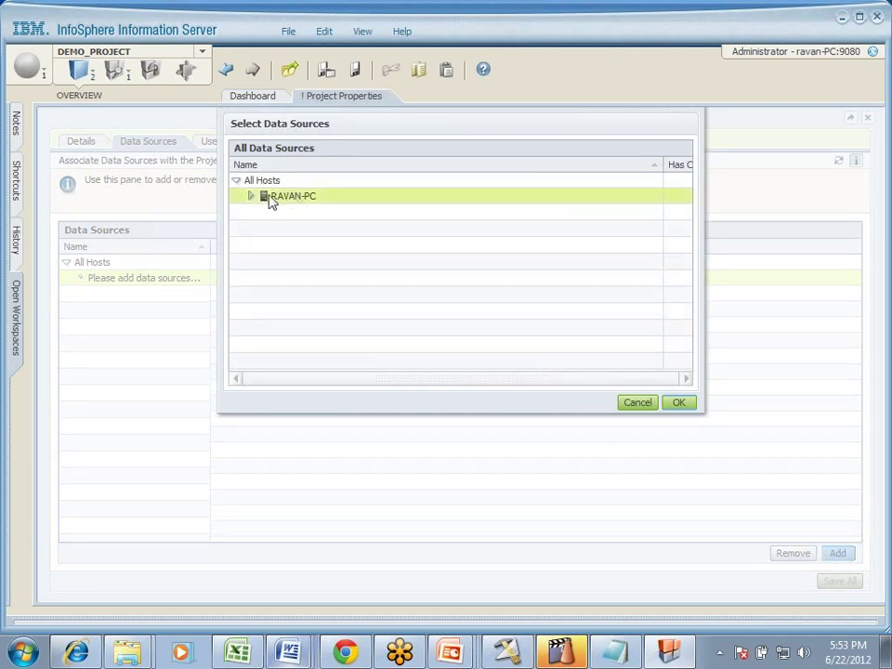
click(677, 403)
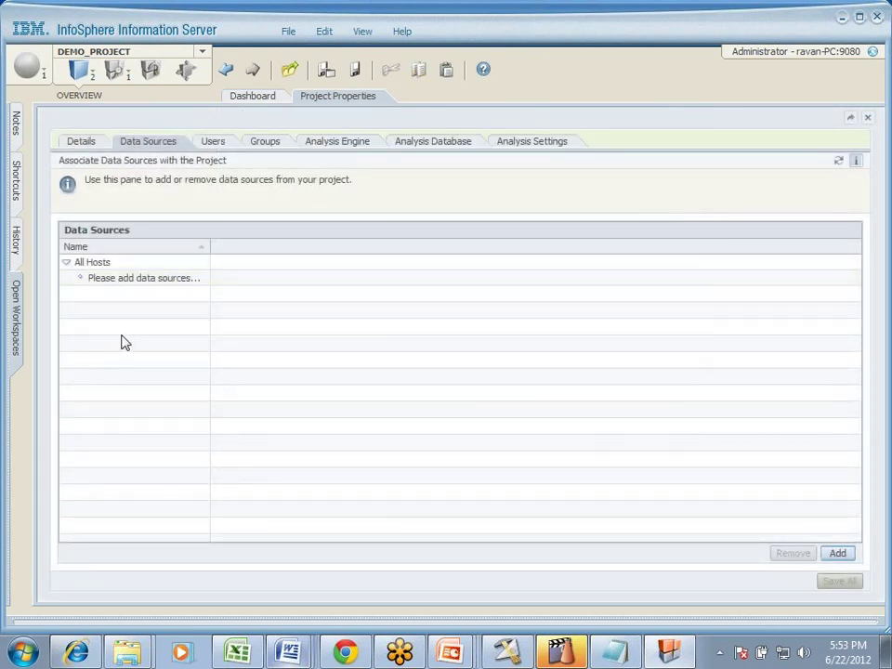
click(110, 281)
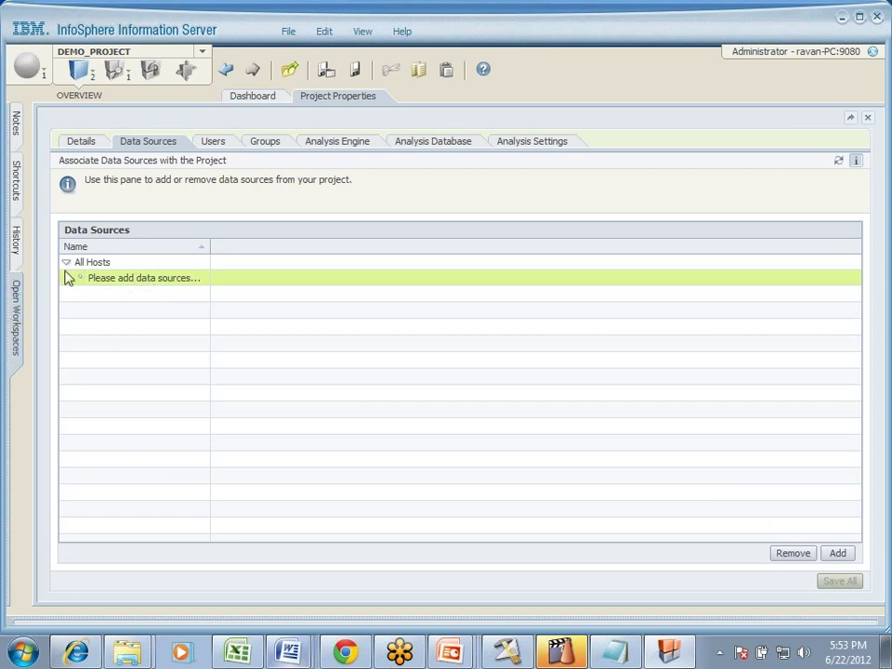
click(217, 142)
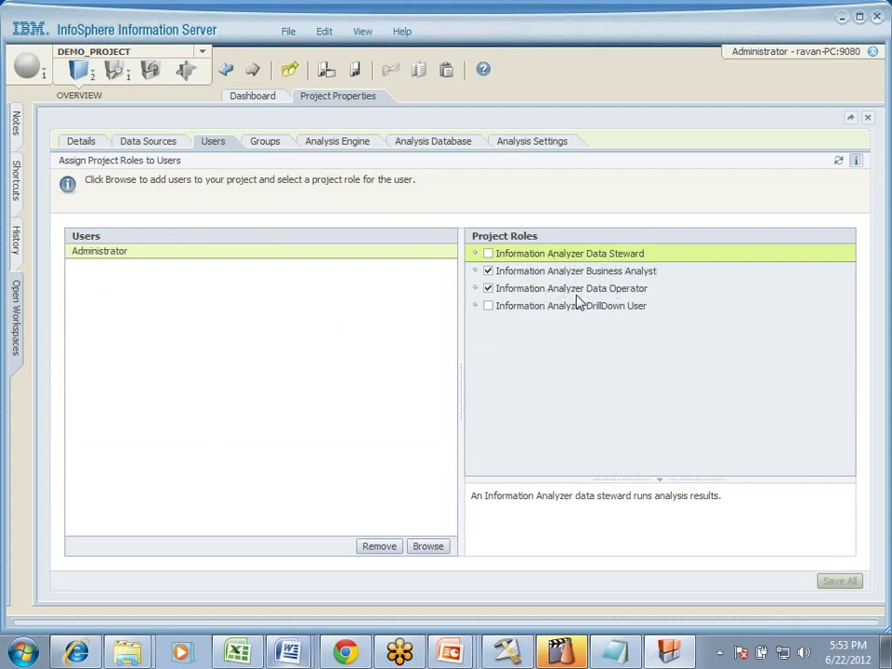
Step: Grant Administrator the DrillDown User and Data Steward roles and save all changes
click(486, 311)
click(488, 307)
click(488, 254)
click(844, 581)
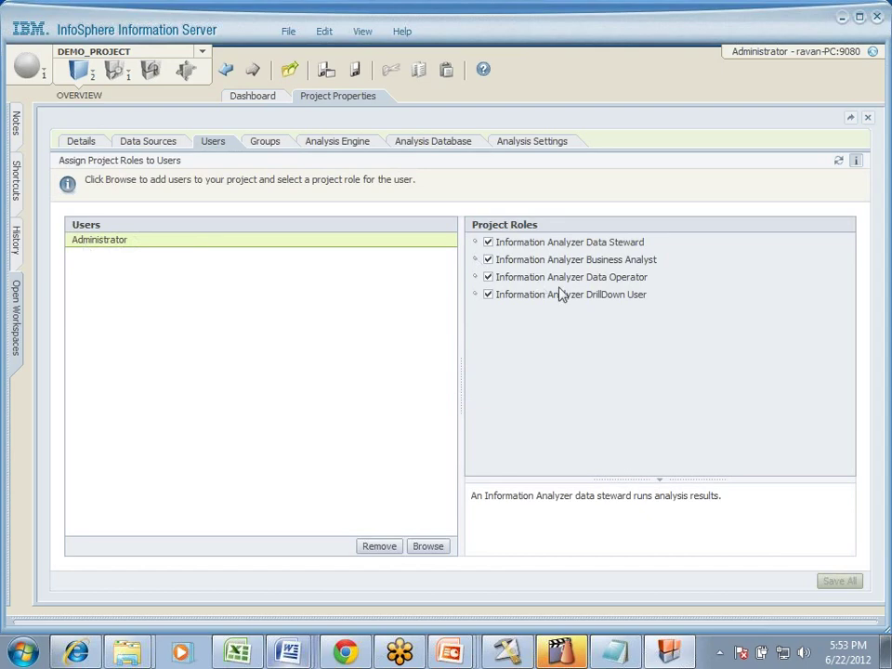
Step: Review the Groups, Analysis Engine, Analysis Database and Analysis Settings pages (sample size 2,000)
click(264, 144)
click(327, 146)
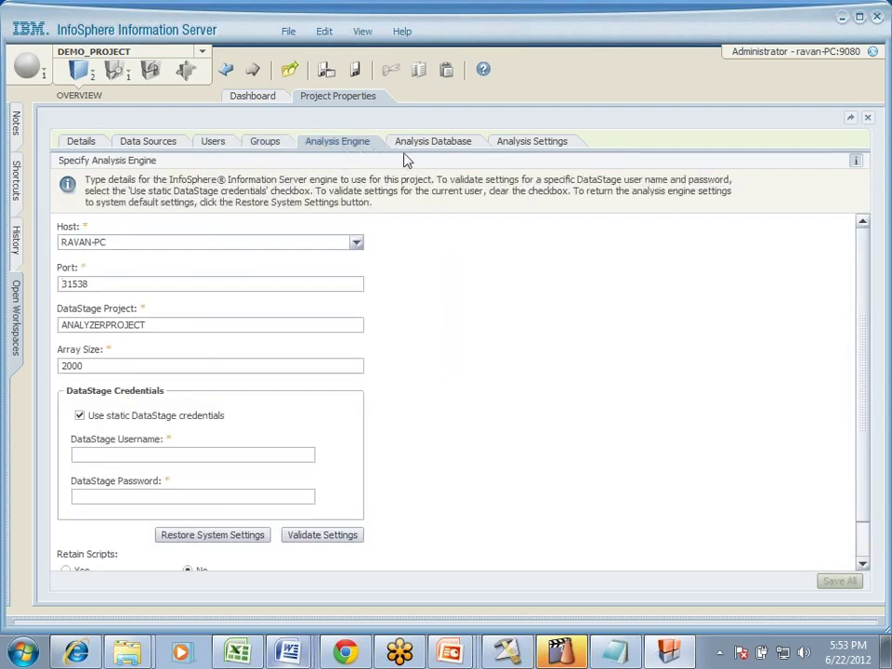
click(418, 145)
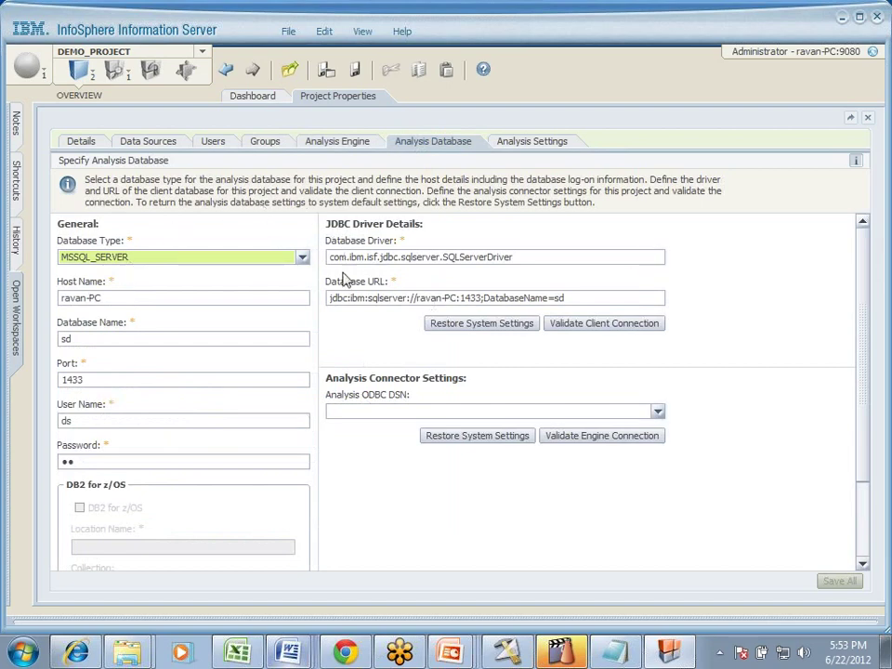
click(534, 143)
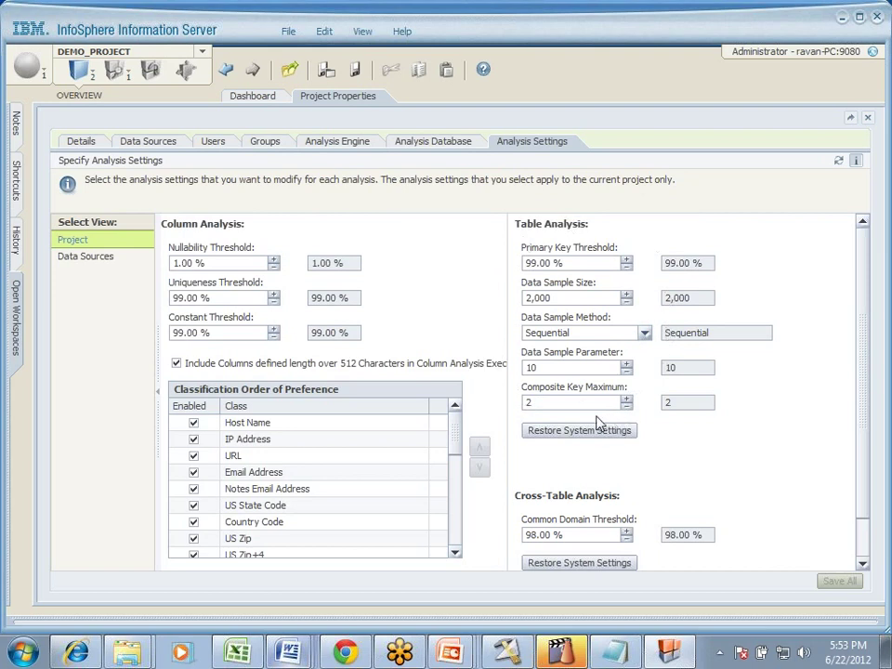
scroll(863, 522, down, 2)
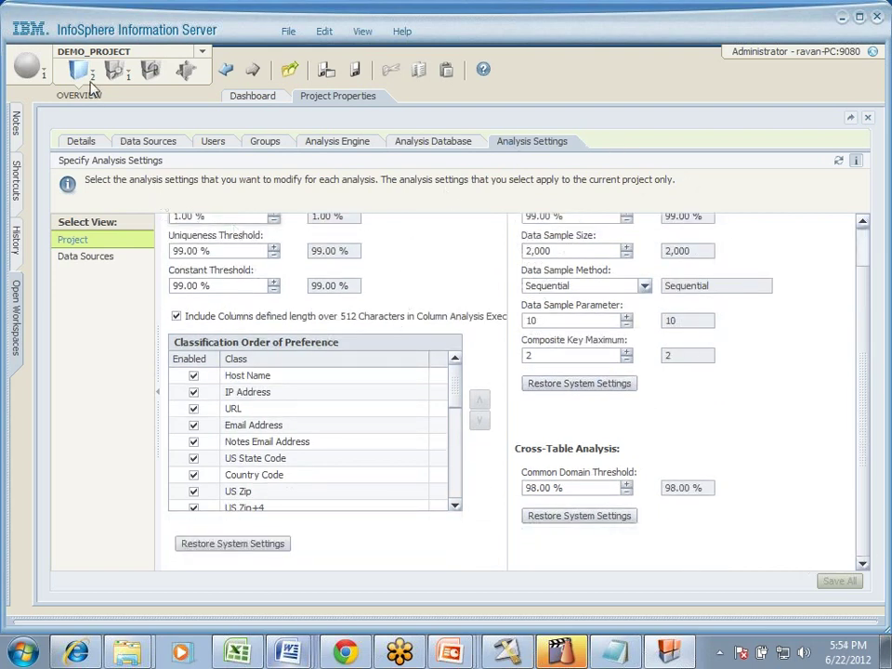
mouse_move(115, 70)
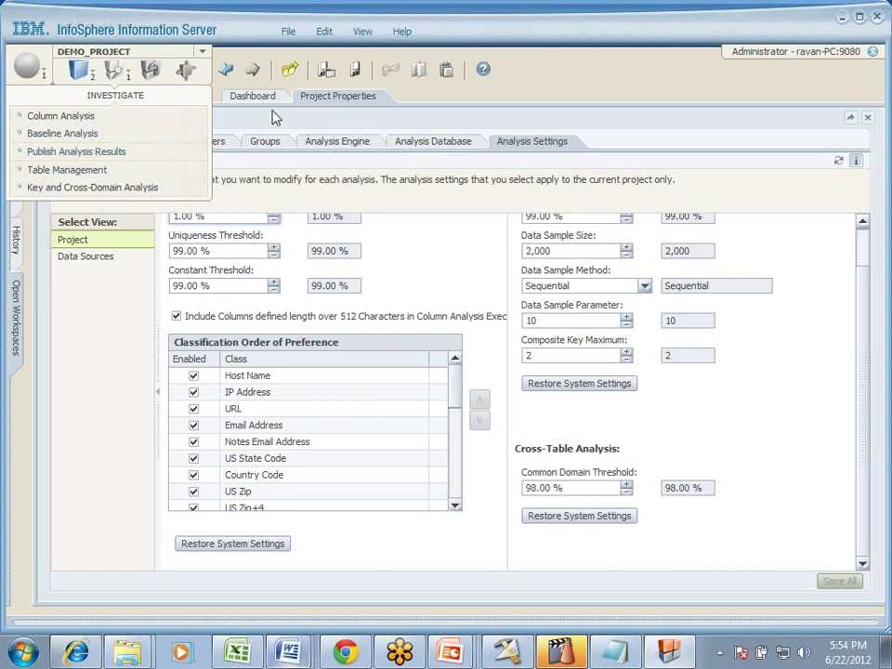
Step: Open the project Dashboard and view its Analysis overview and Data Quality Alerts
click(252, 96)
click(135, 147)
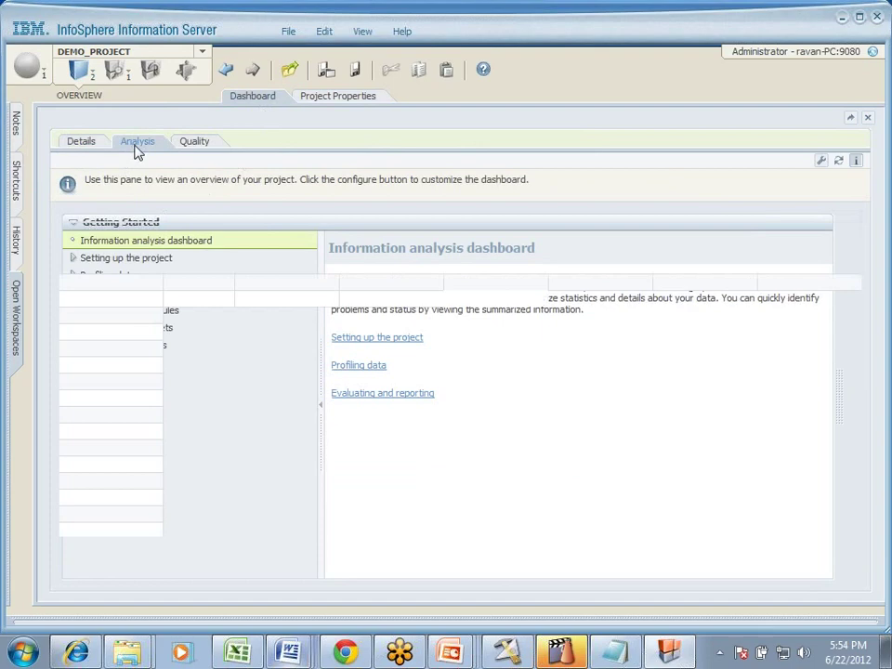
click(193, 145)
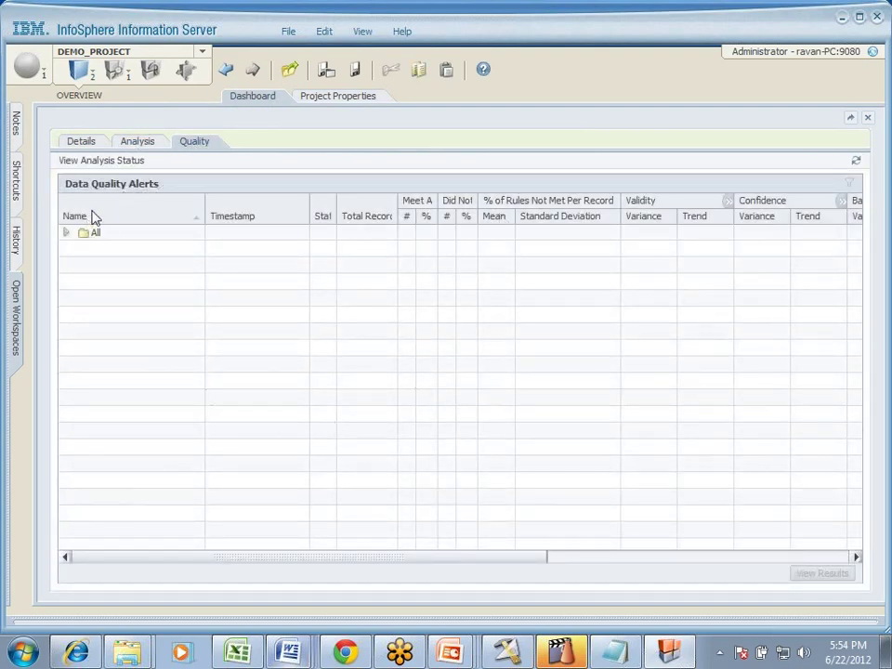
Step: Maximize and restore the console window, then close the project workspace from File
click(862, 25)
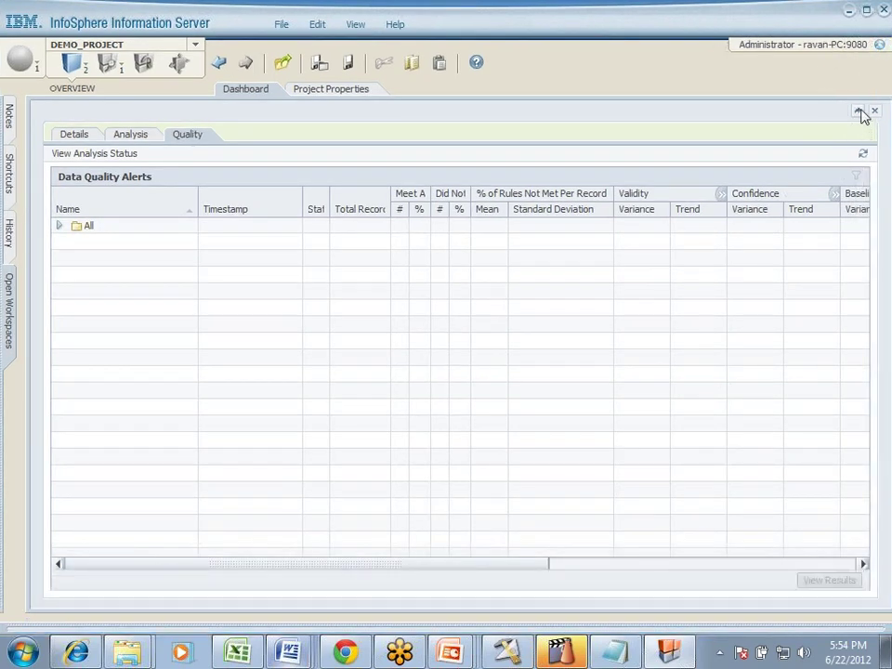
click(866, 9)
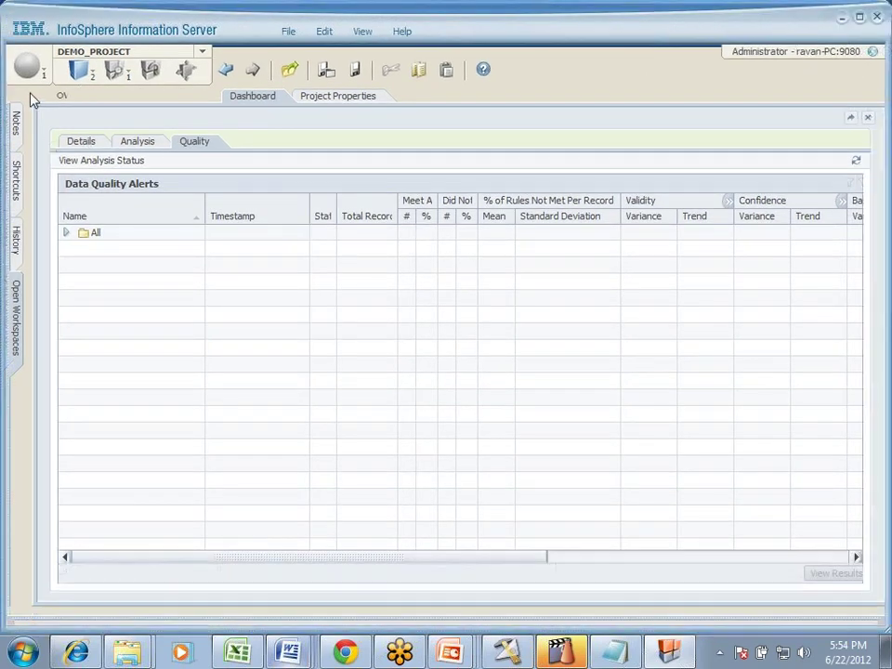
click(300, 35)
click(315, 96)
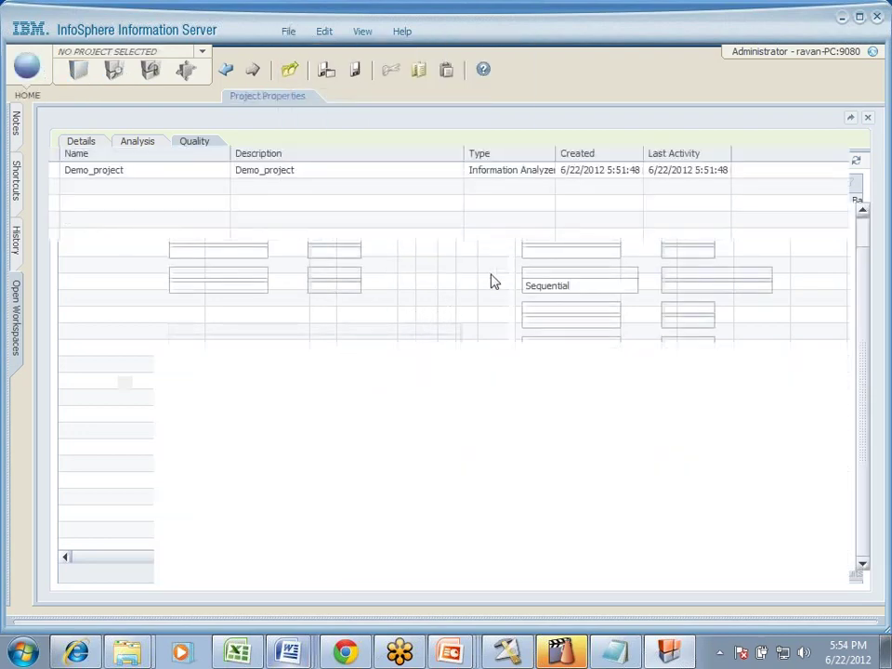
Step: Close the console window, select the Information Server Console shortcut, and return to Word
click(877, 17)
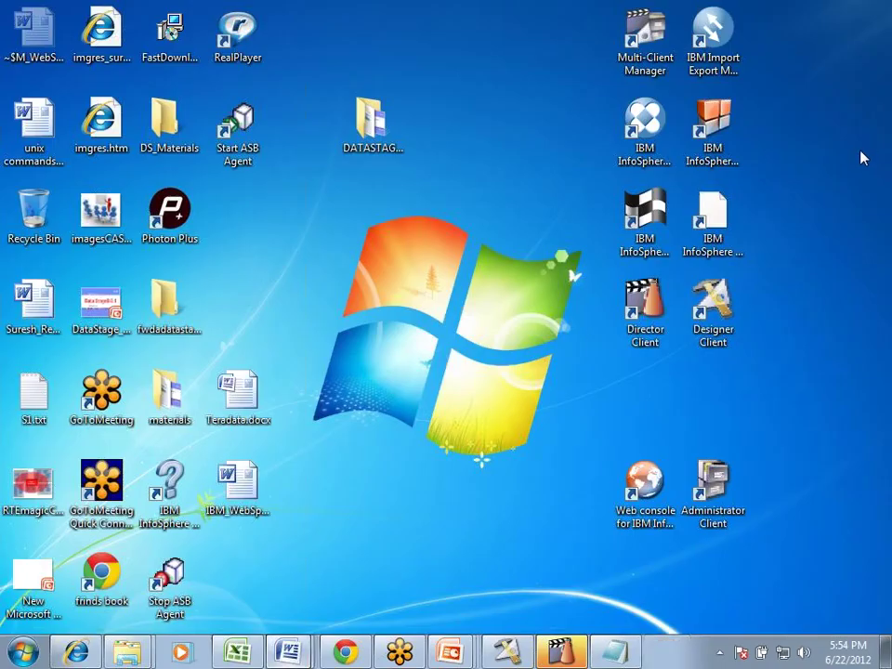
click(717, 135)
drag(777, 109, 792, 198)
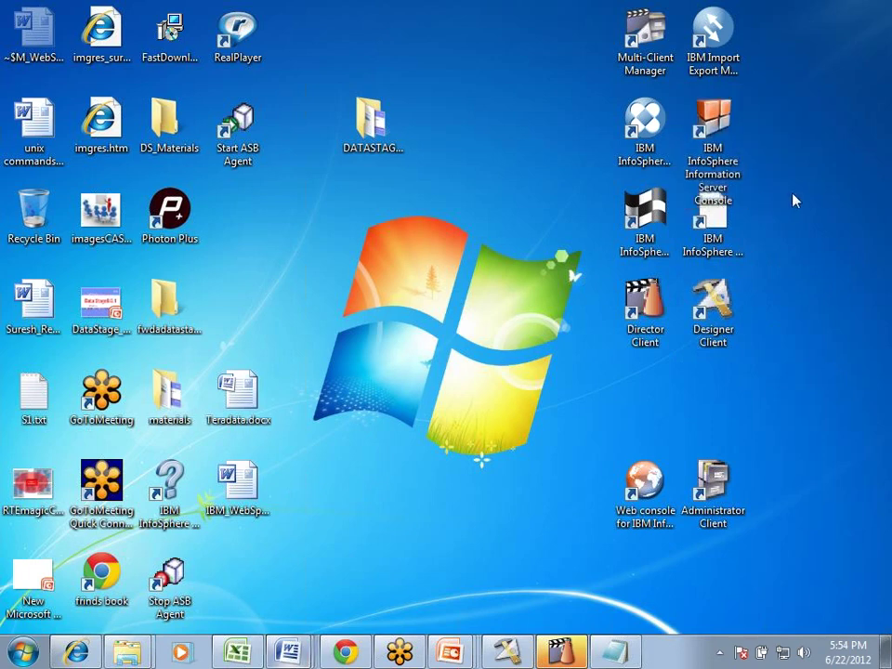
drag(763, 103, 701, 187)
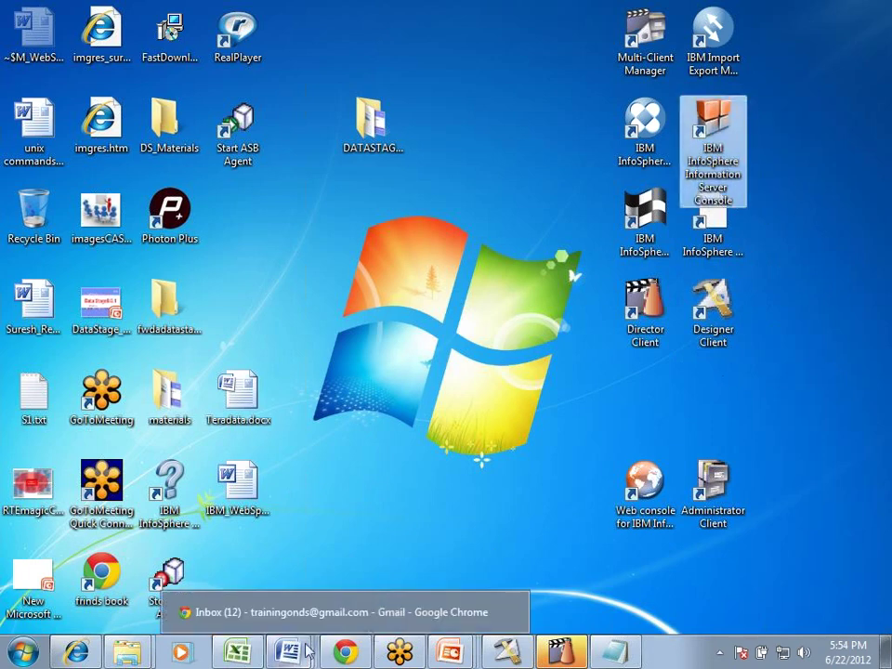
click(260, 569)
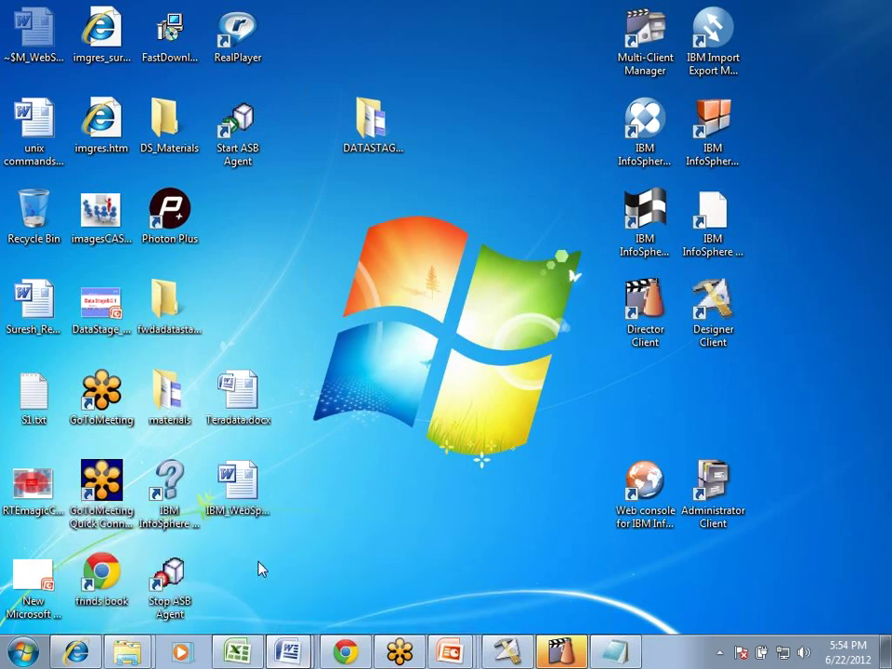
scroll(260, 527, down, 1)
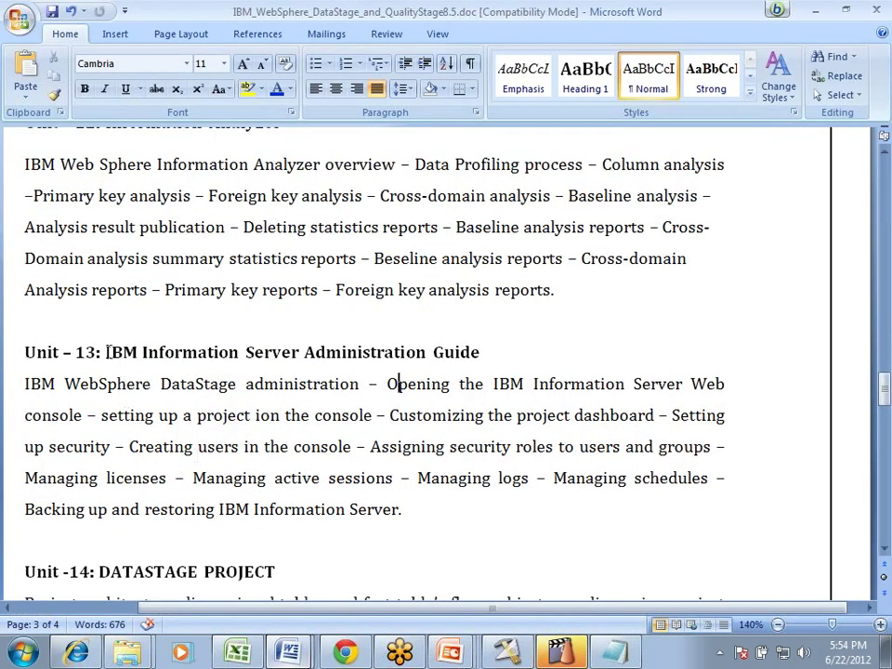
Step: Highlight 'IBM Information Server' in the Unit 13 heading, then minimize Word
drag(106, 352, 299, 354)
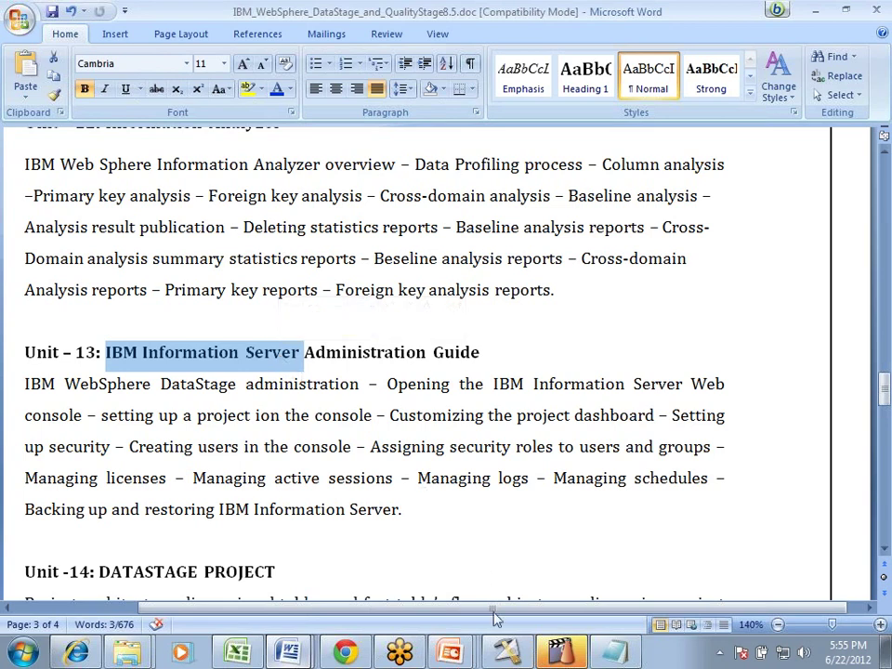
click(529, 653)
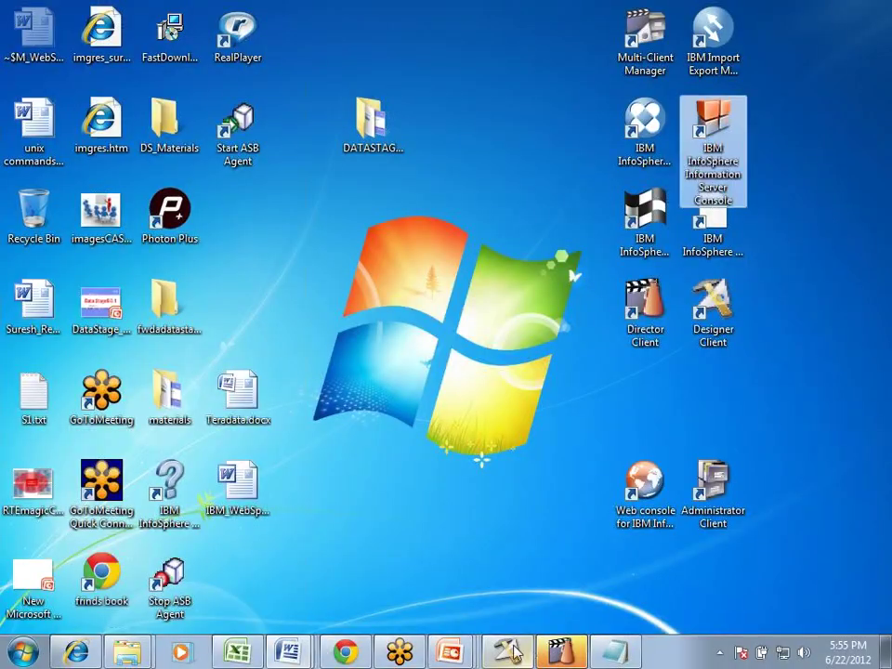
Step: Move Administrator Client right and Web console to the desktop centre, then reopen the Word outline
drag(701, 434, 597, 606)
drag(694, 532, 761, 441)
drag(645, 485, 441, 306)
drag(521, 237, 405, 418)
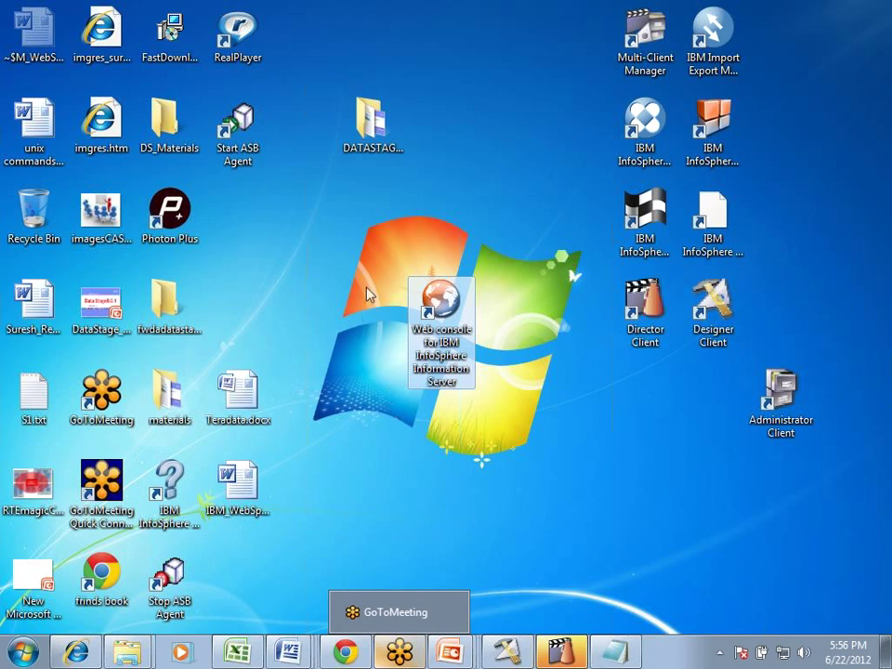
click(379, 381)
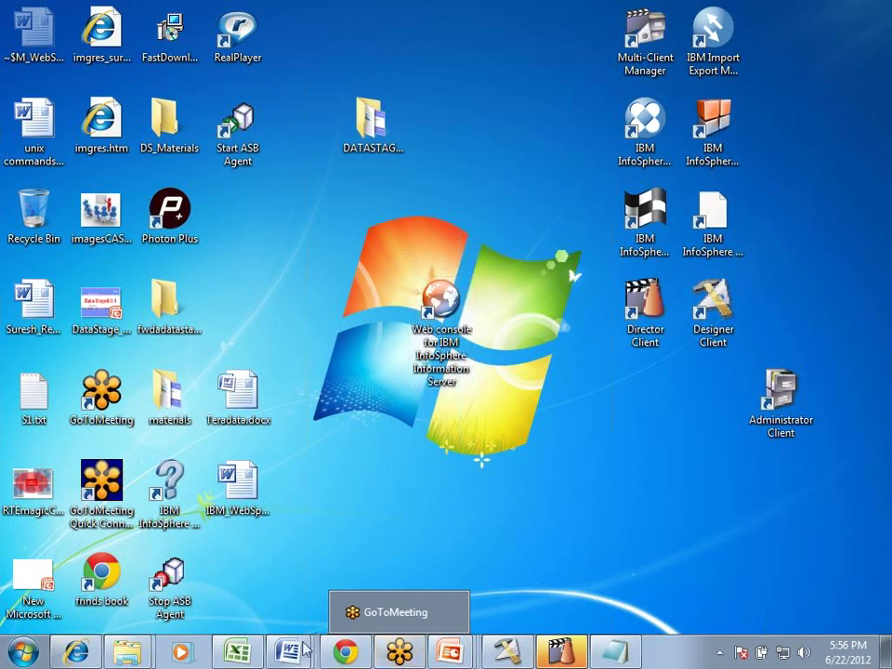
mouse_move(288, 653)
click(284, 558)
Step: Highlight the opening phrase and the project set-up topic in the Unit 13 outline
scroll(211, 421, down, 1)
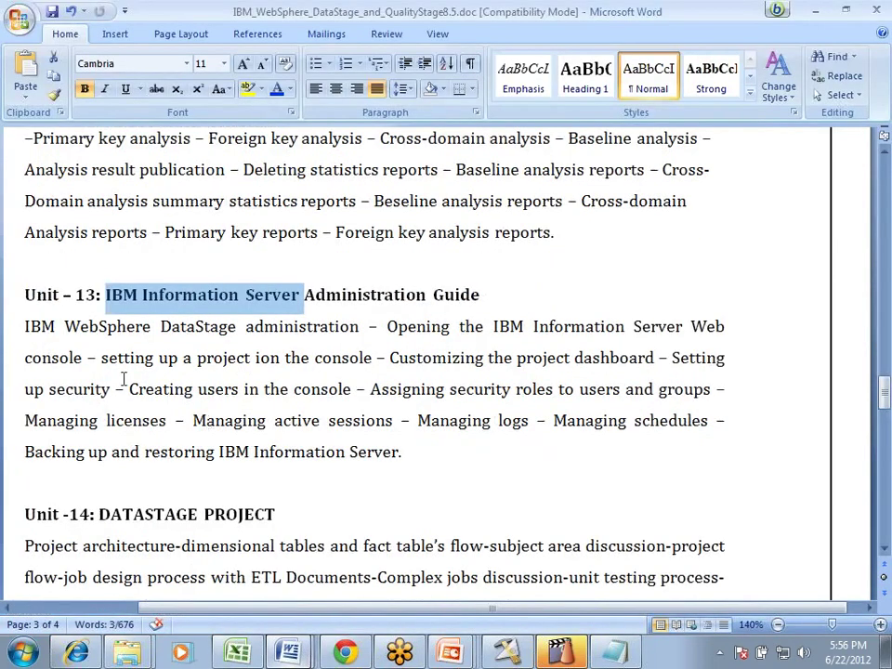
drag(26, 327, 225, 390)
click(387, 326)
click(257, 389)
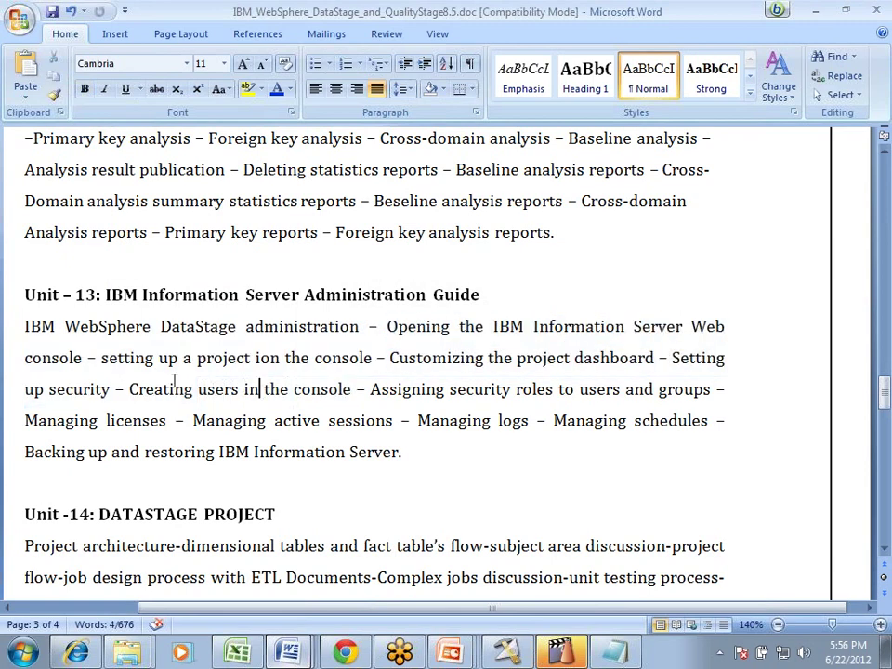
drag(111, 359, 673, 359)
click(447, 389)
Step: Highlight Creating users, Managing licenses, Managing active sessions and Backing up topics, then show the desktop
drag(25, 388, 688, 396)
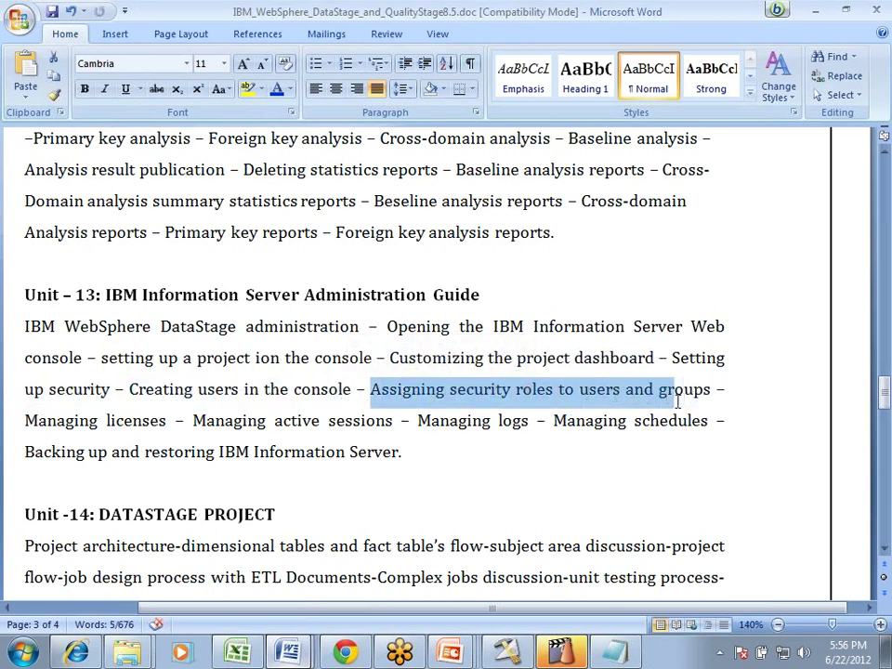
drag(22, 420, 135, 420)
drag(192, 420, 692, 424)
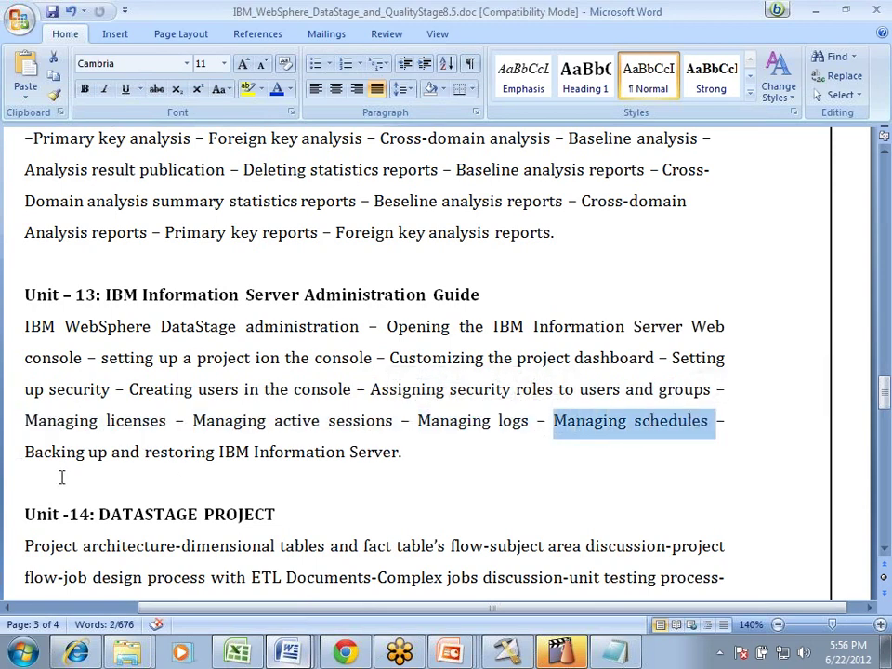
drag(22, 452, 422, 462)
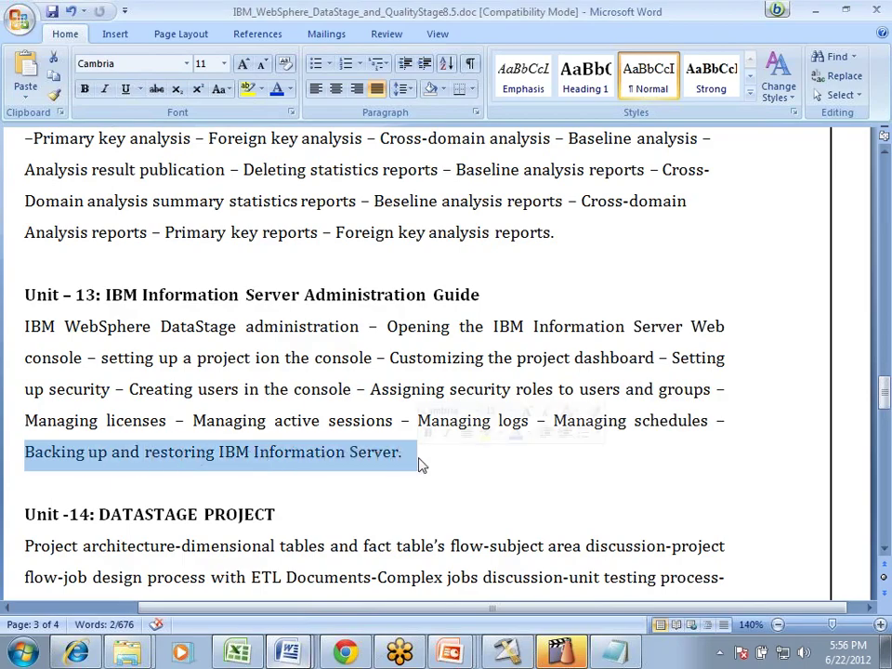
key(super+d)
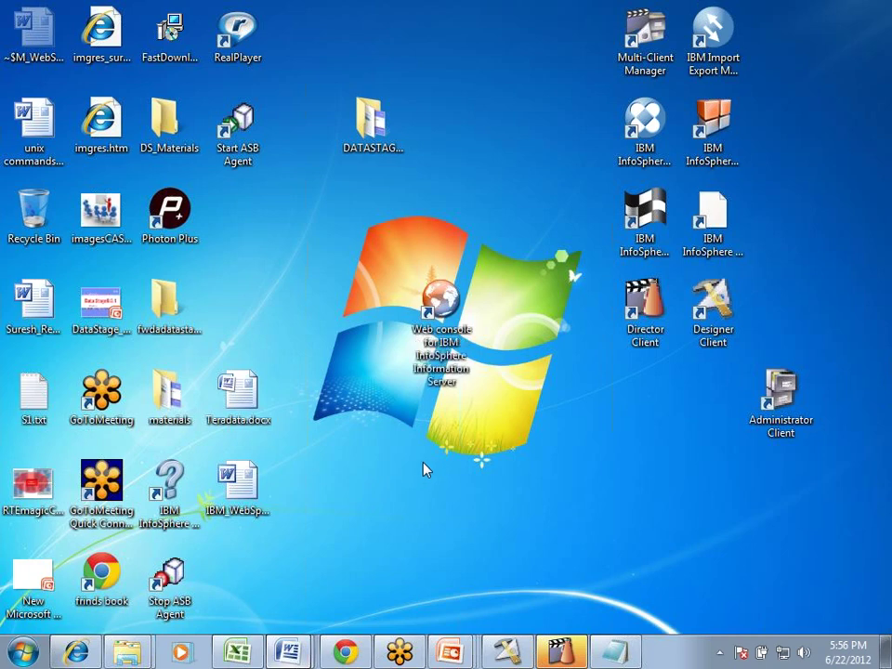
Step: Launch the Web Console in a maximized browser and log in as Administrator with the account password
double_click(437, 316)
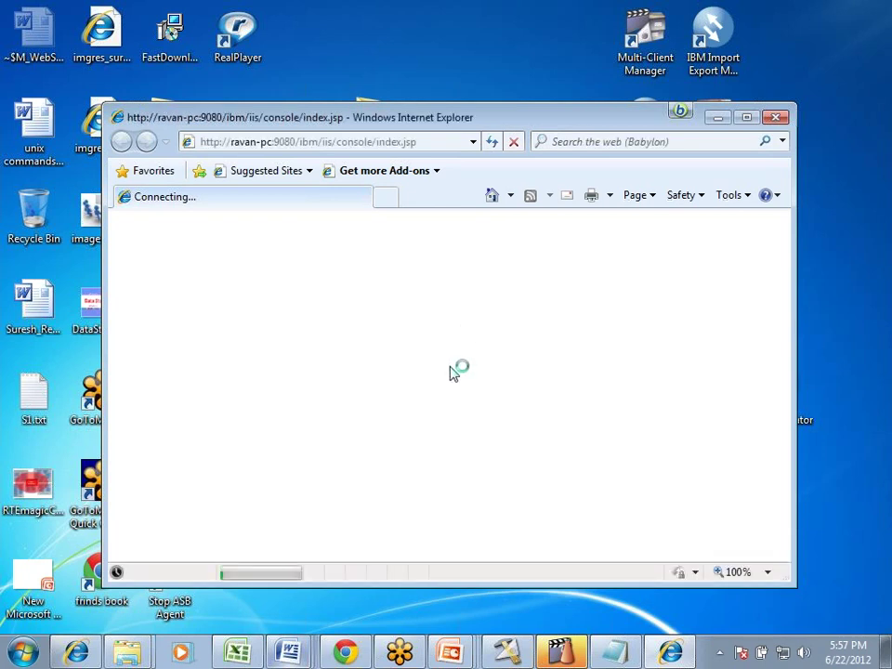
click(747, 118)
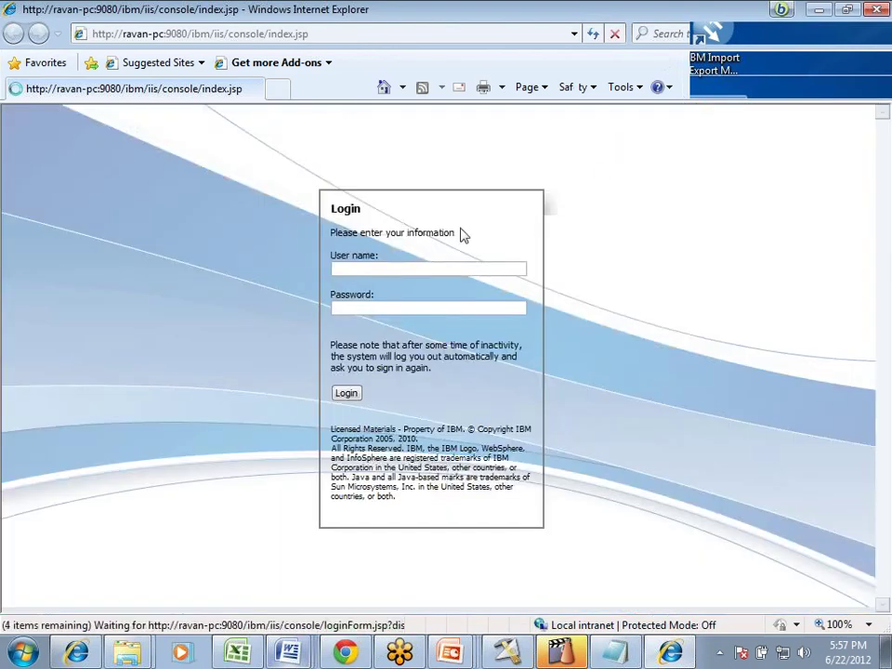
click(343, 269)
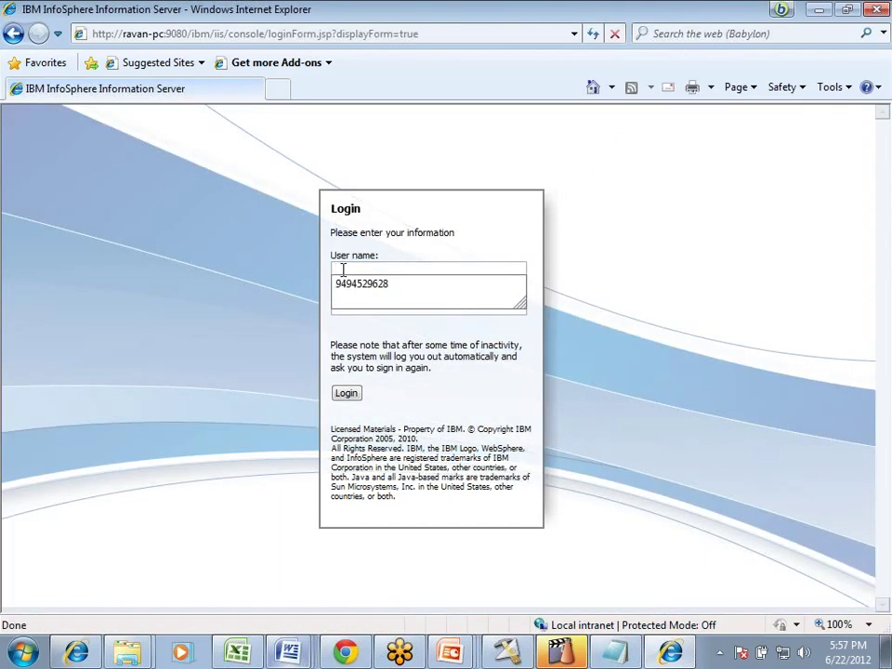
text(A)
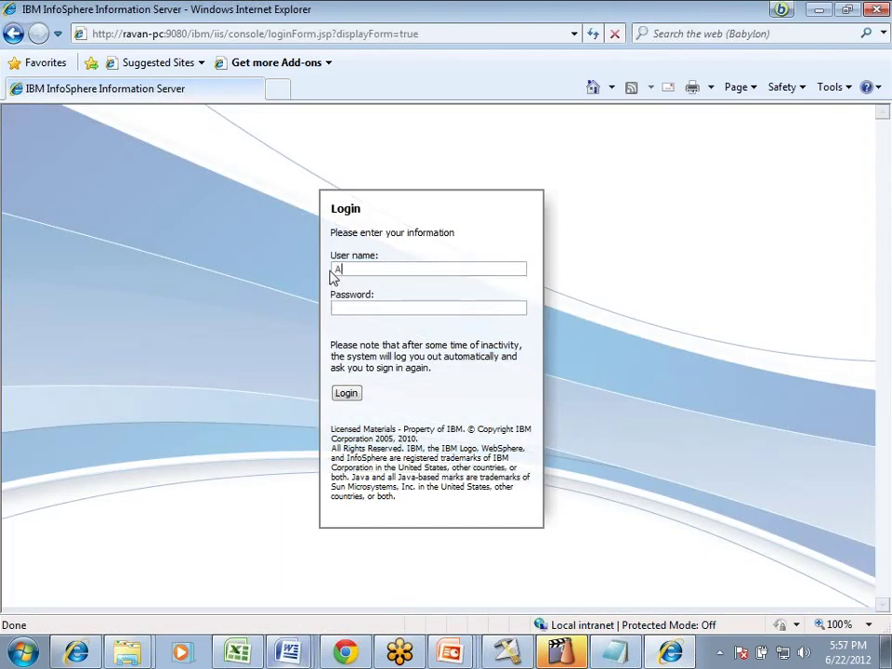
text(dministrator)
click(345, 304)
text(*****)
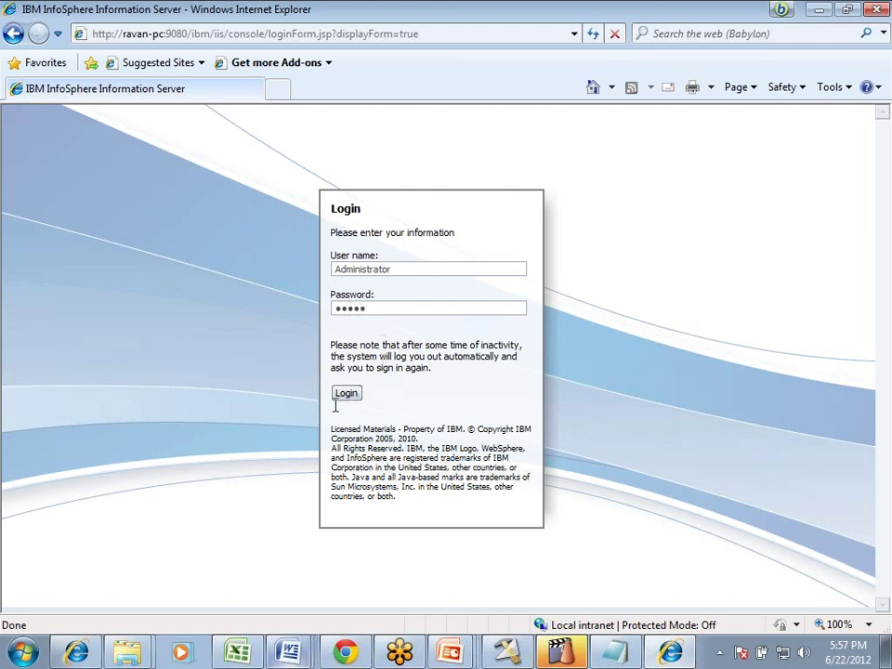
click(347, 395)
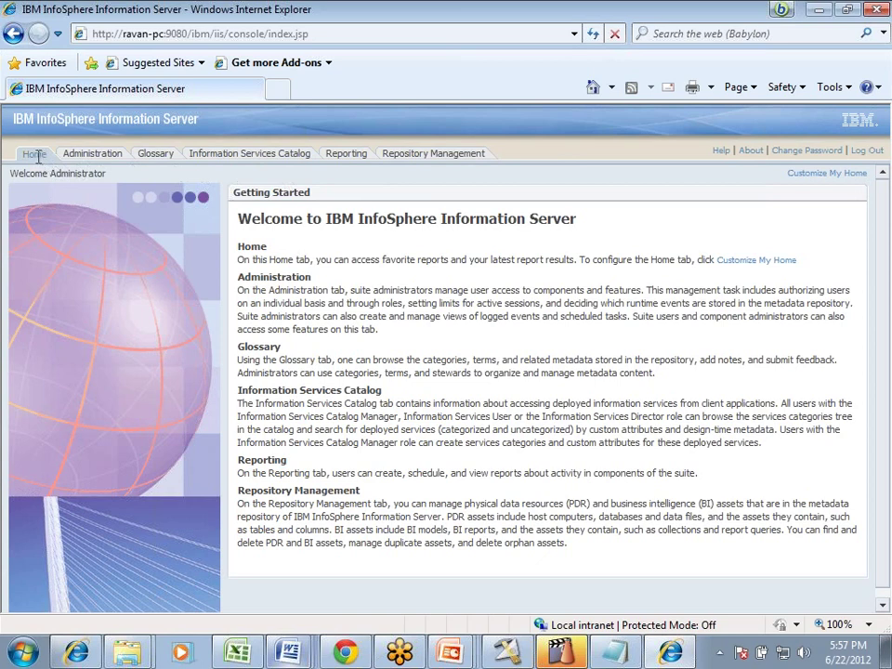
click(84, 156)
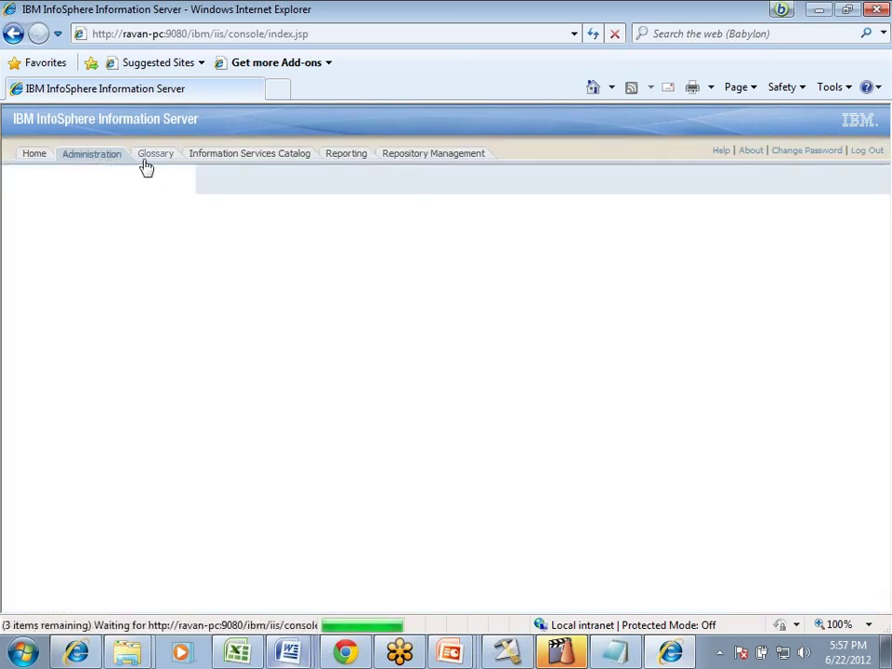
click(150, 158)
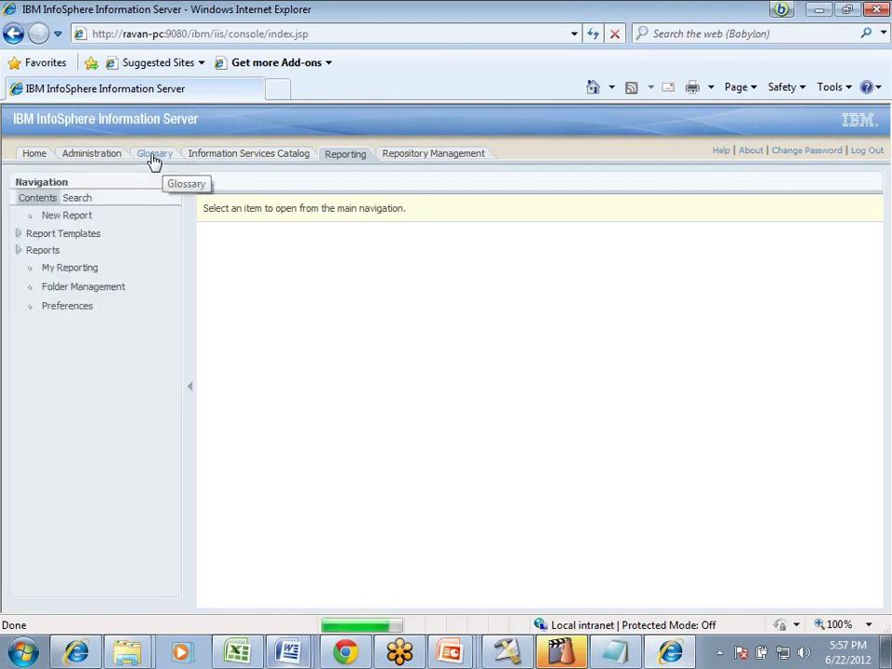
click(153, 158)
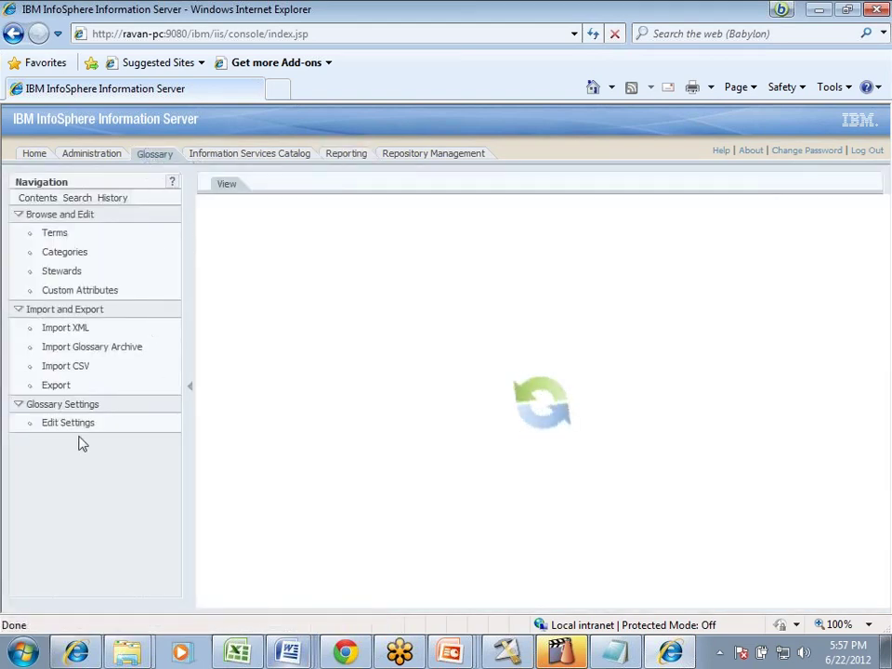
click(230, 157)
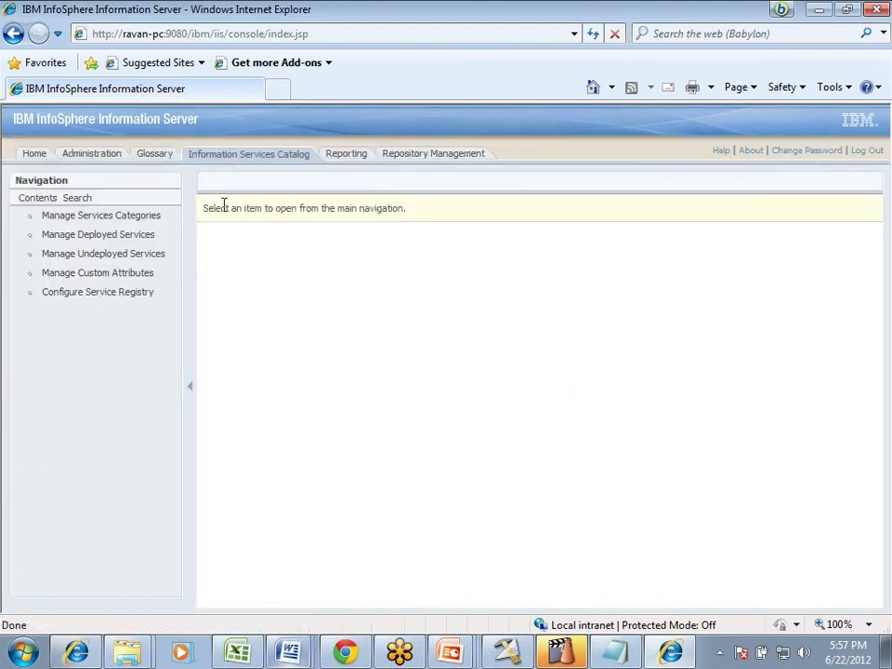
click(406, 154)
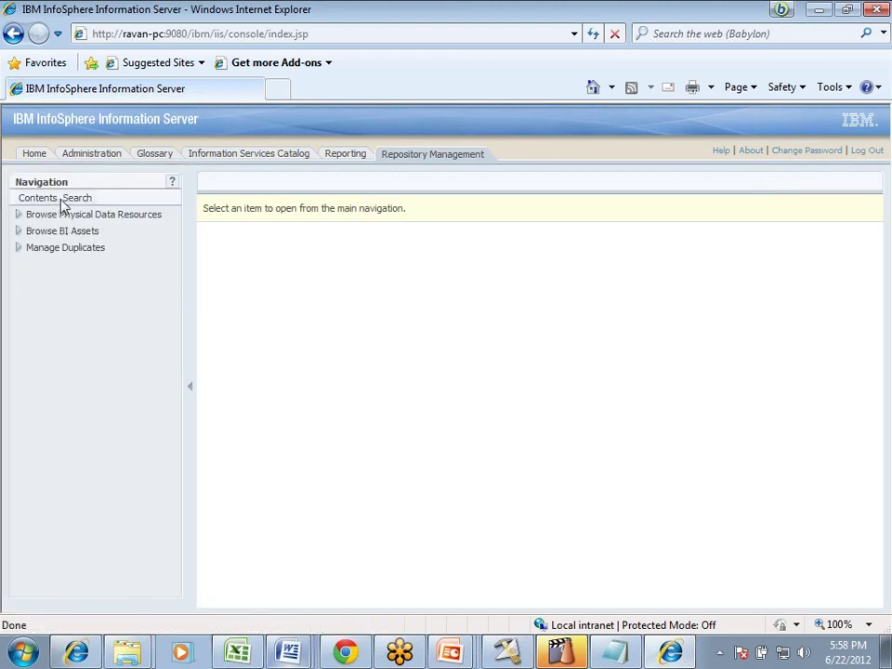
click(34, 154)
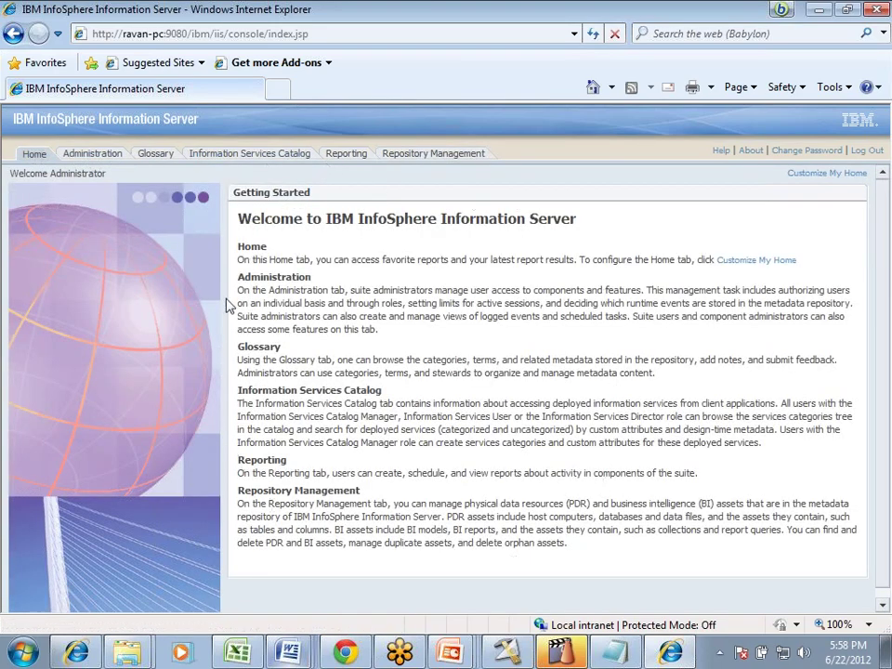
Step: In Administration, expand Domain Management, Session Management, Users and Groups, Log Management and Schedule Monitoring
click(105, 154)
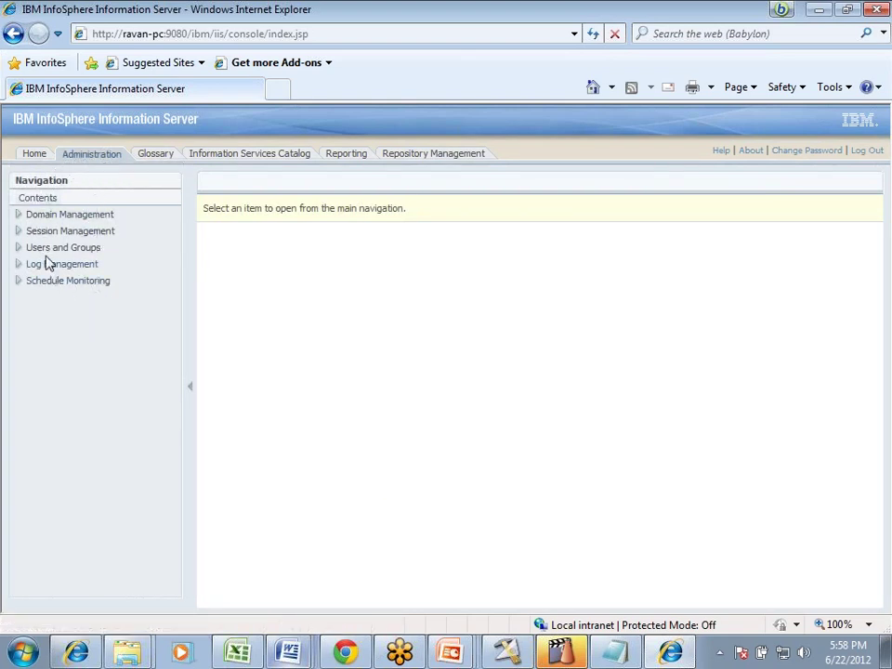
click(56, 215)
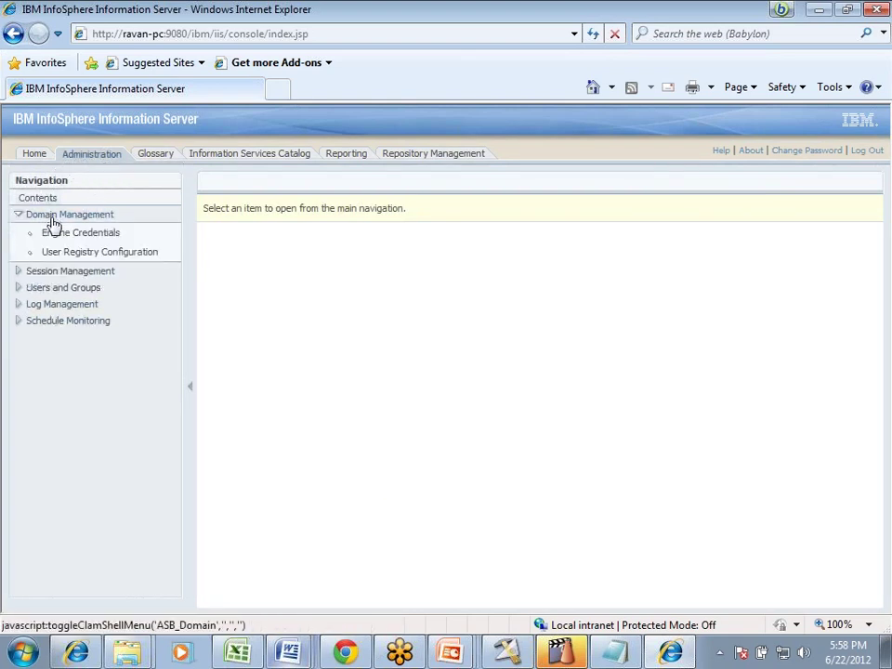
click(42, 272)
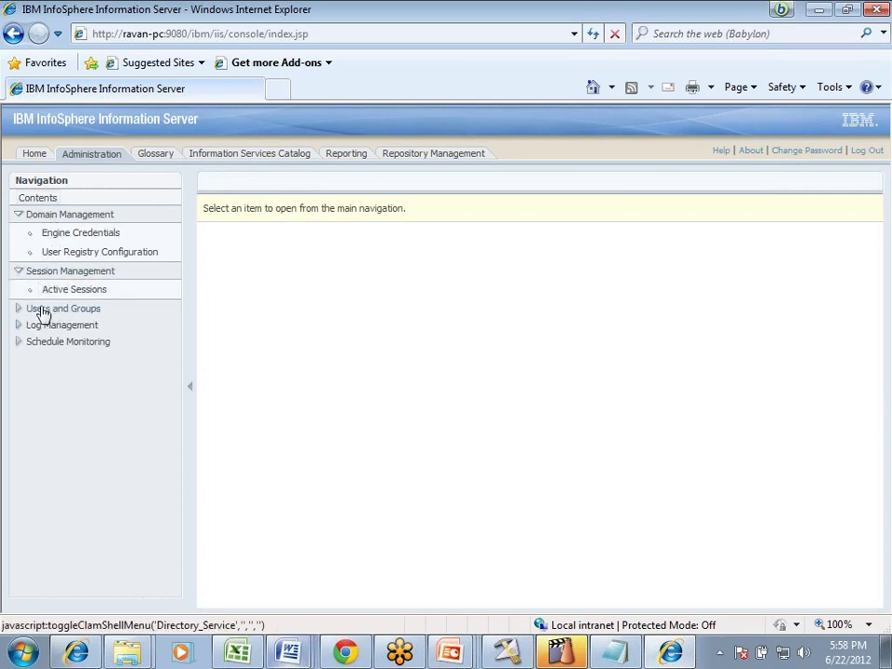
click(39, 310)
click(56, 367)
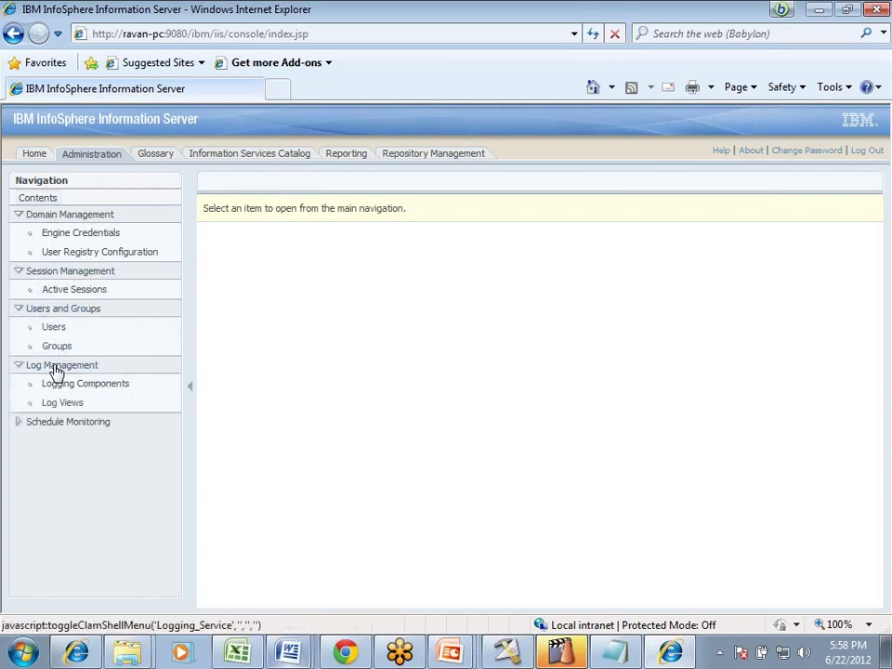
click(56, 426)
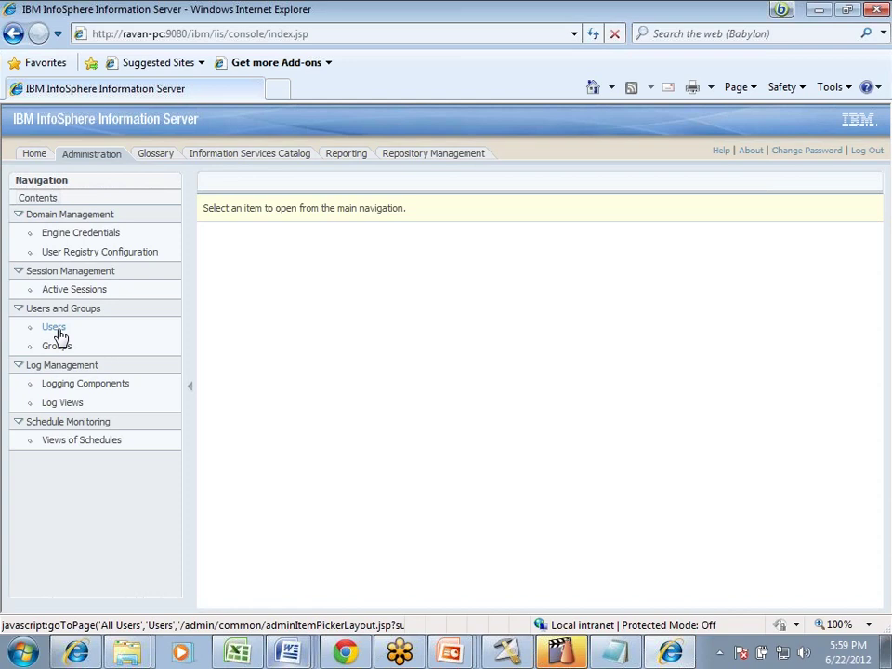
Step: Open Users under Users and Groups and select one of the five existing users
click(56, 333)
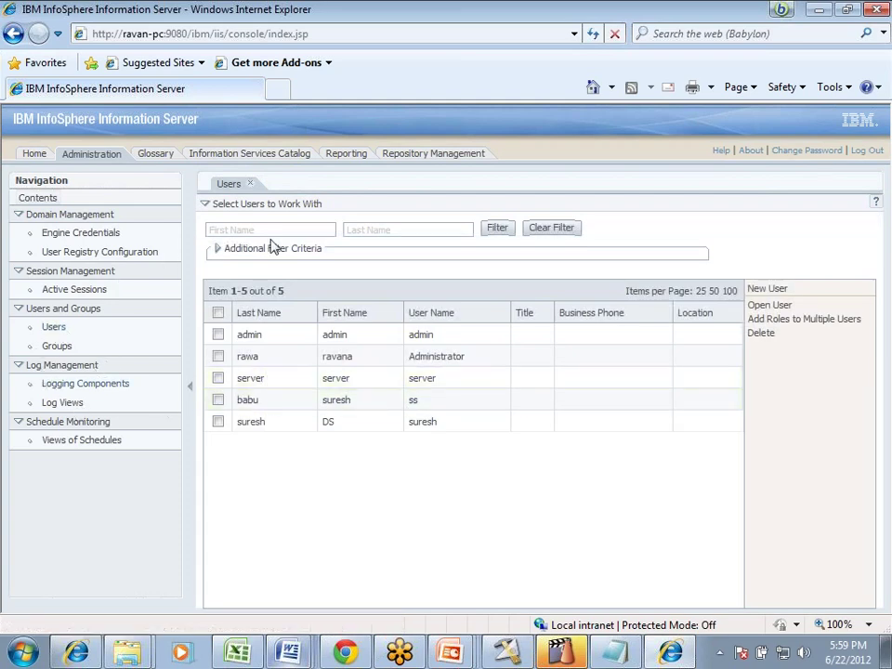
click(246, 407)
Step: Start a new user named 'datastage', enter its password, and move to Confirm Password
click(762, 290)
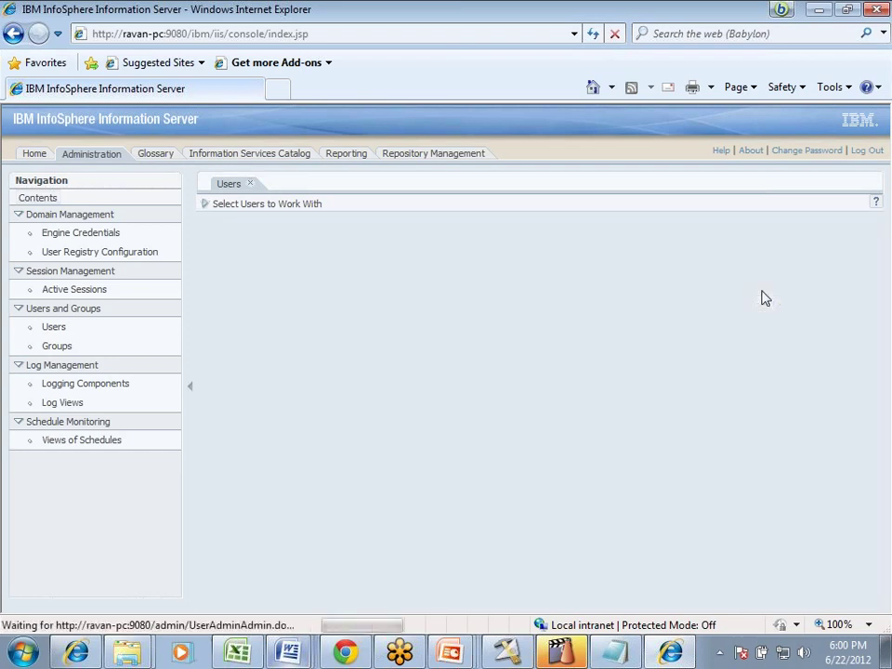
text(datastage)
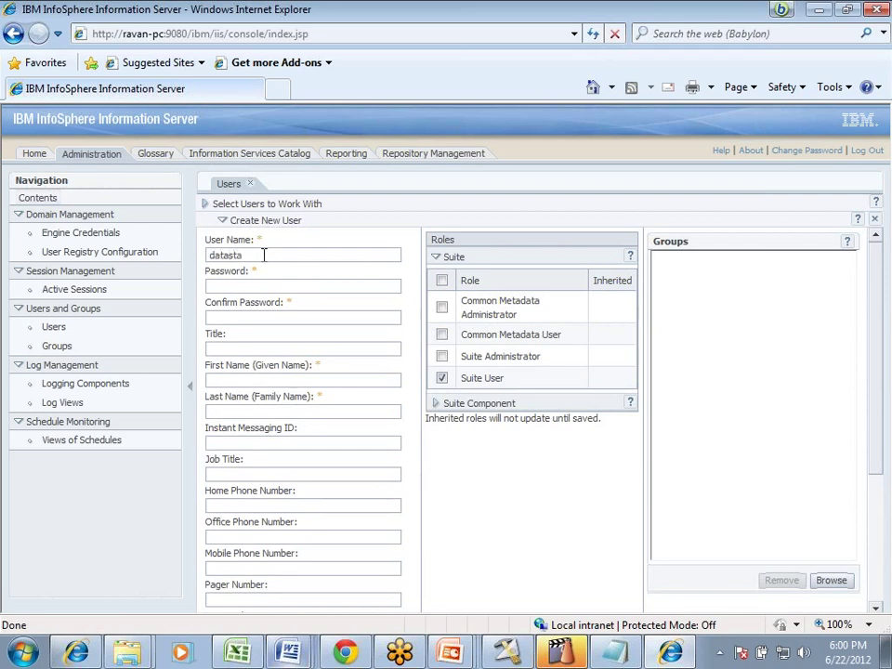
click(237, 287)
click(213, 320)
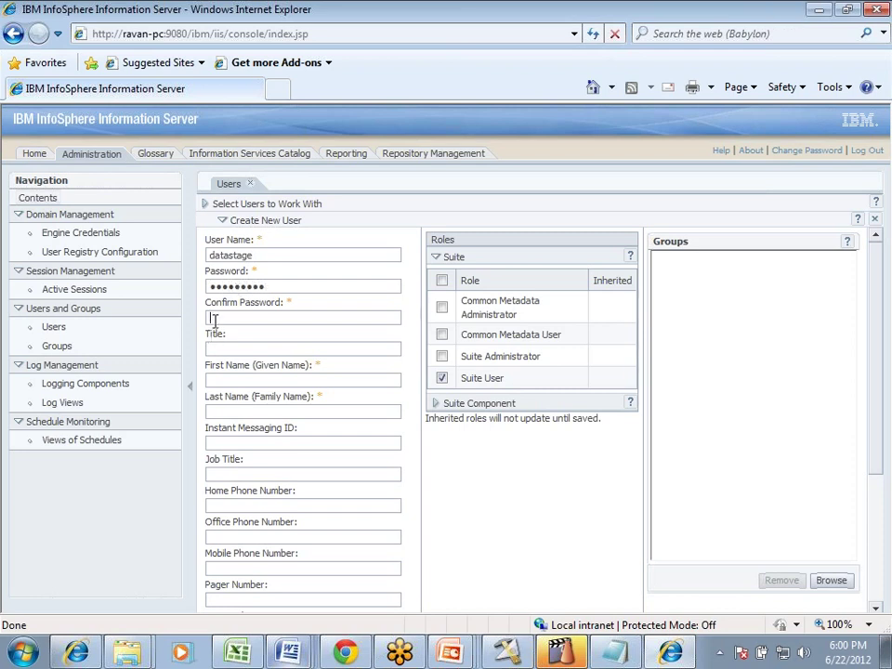
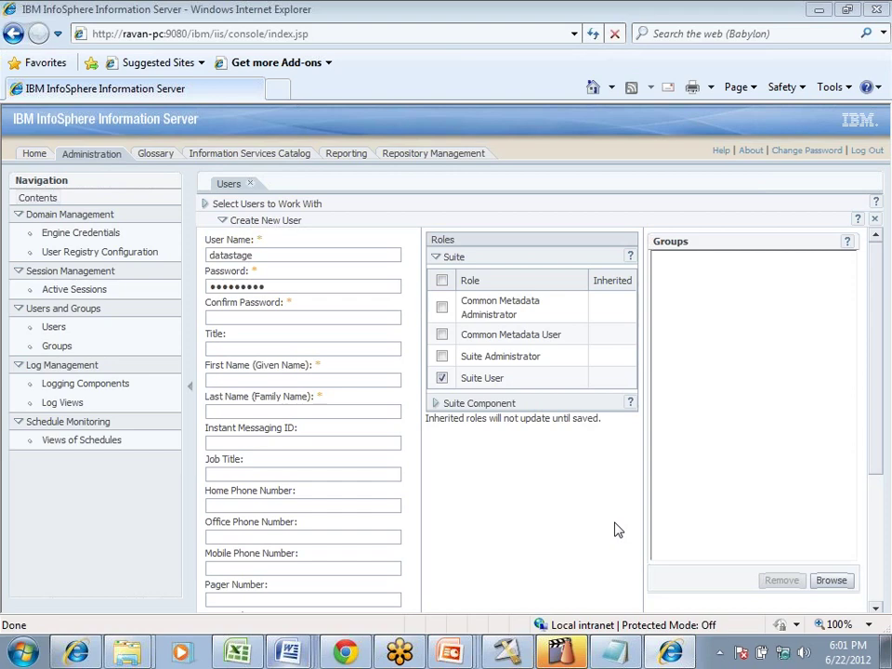
Step: Show the Windows desktop and launch the Photon Plus shortcut
key(super+d)
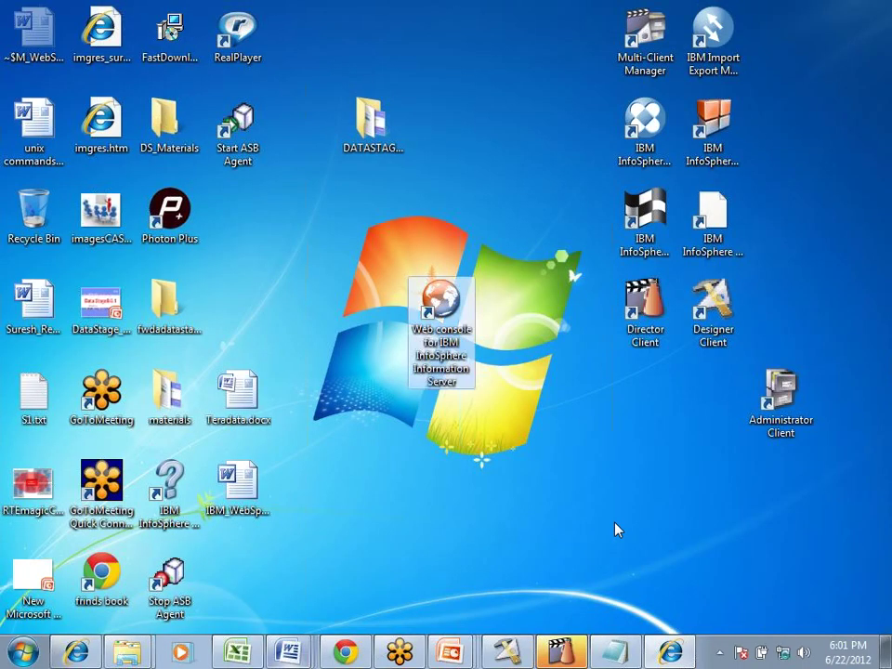
click(173, 212)
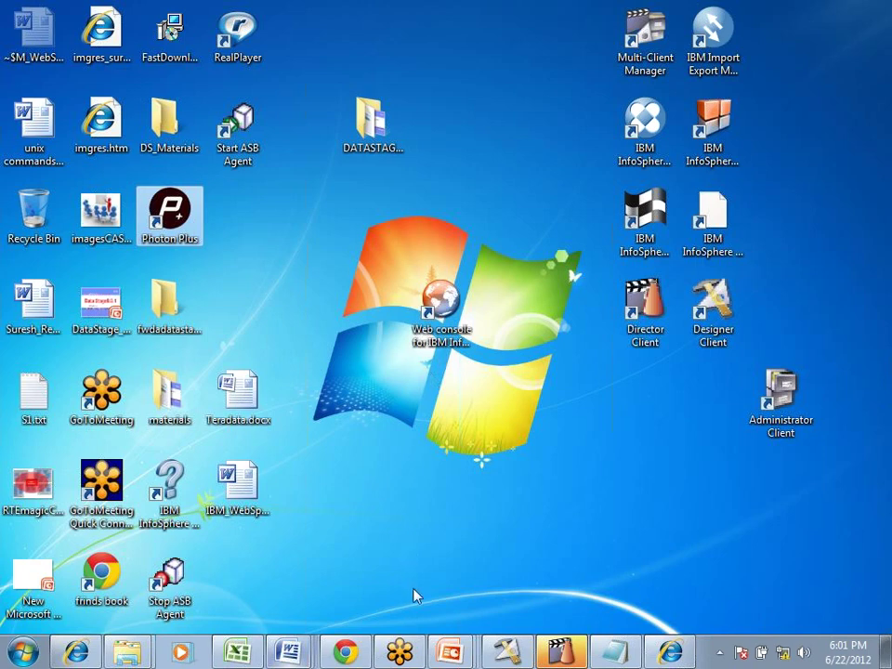
click(400, 650)
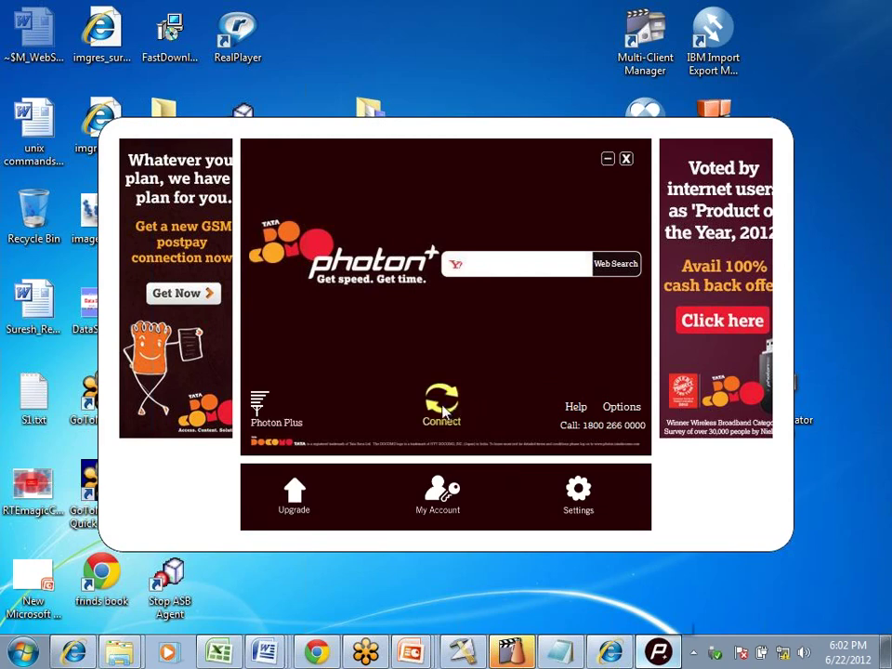
Step: Connect Photon Plus to the internet, confirm with OK, and minimise the Internet Explorer window that opens
click(443, 410)
click(423, 364)
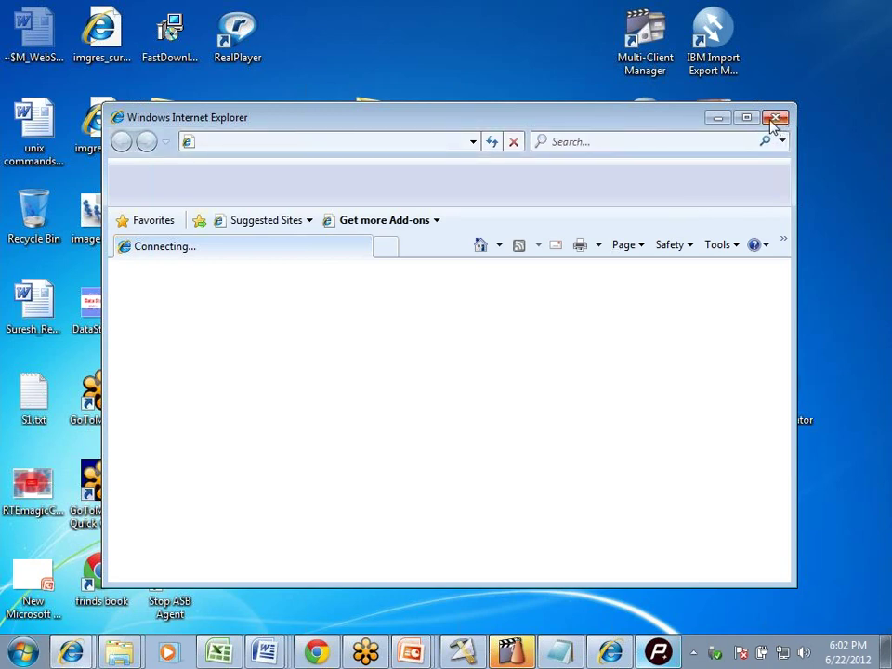
click(720, 119)
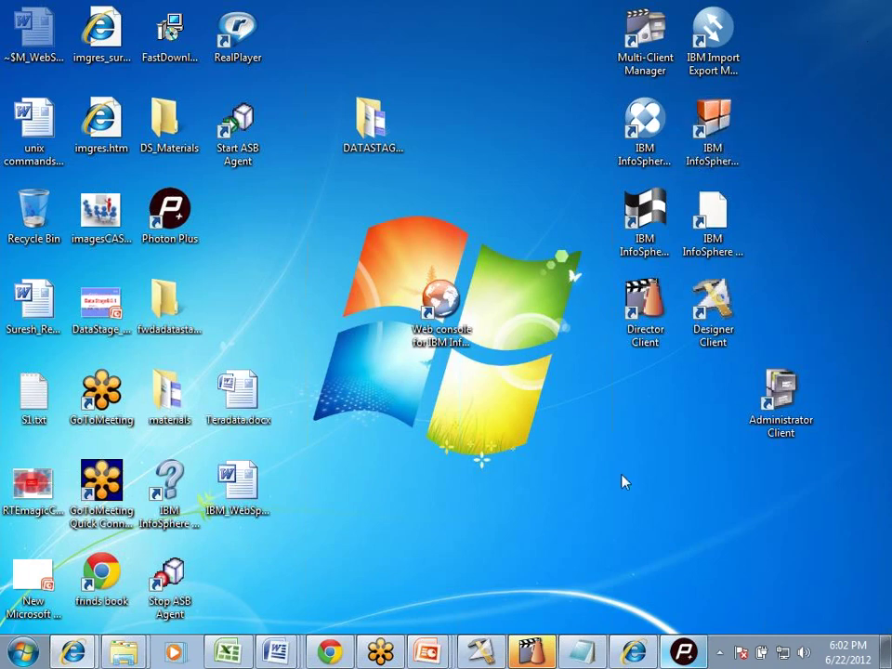
Step: On the Create New User page, retype the password to confirm it, then enter the user's first and last names
click(634, 654)
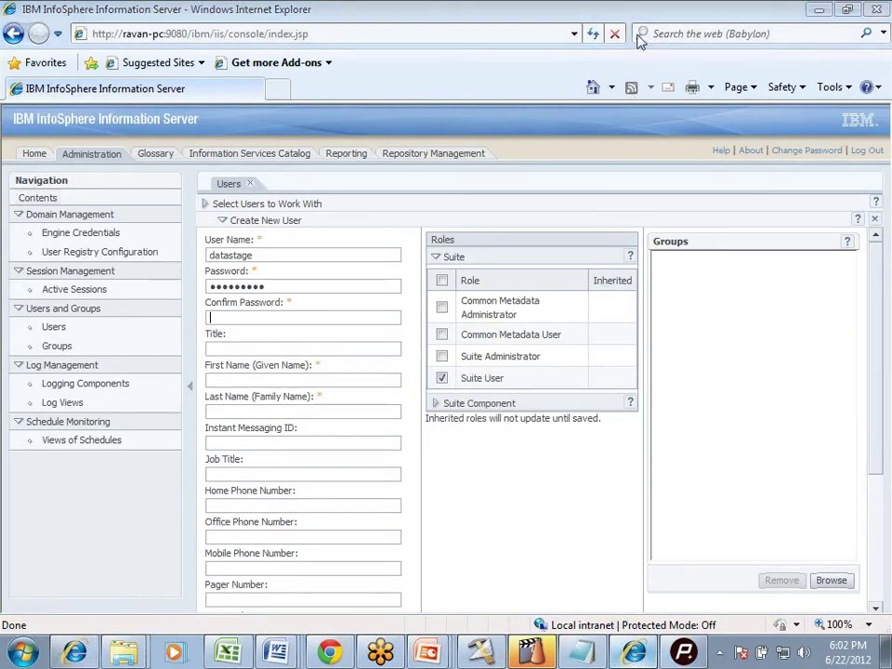
click(238, 316)
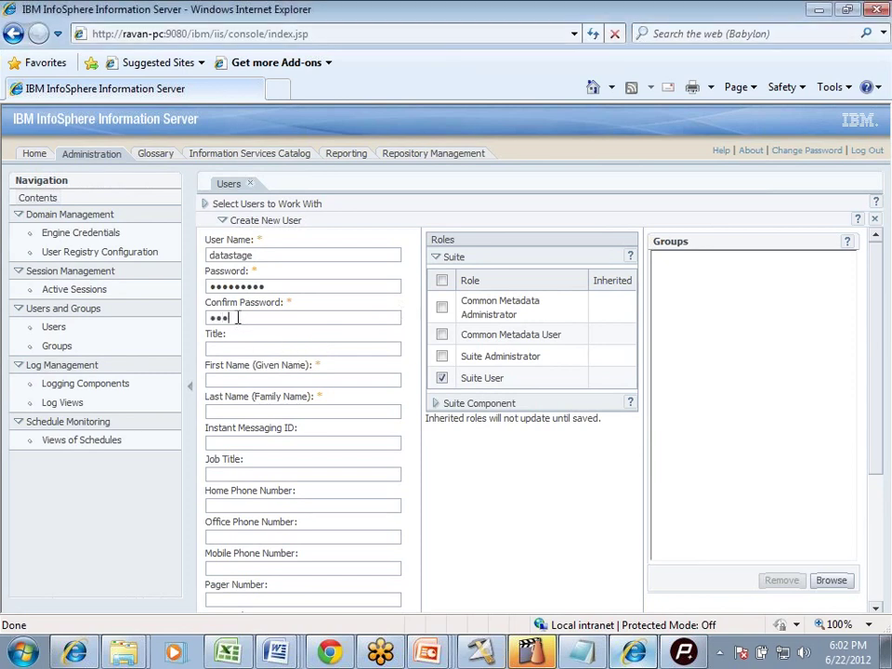
click(234, 382)
click(247, 410)
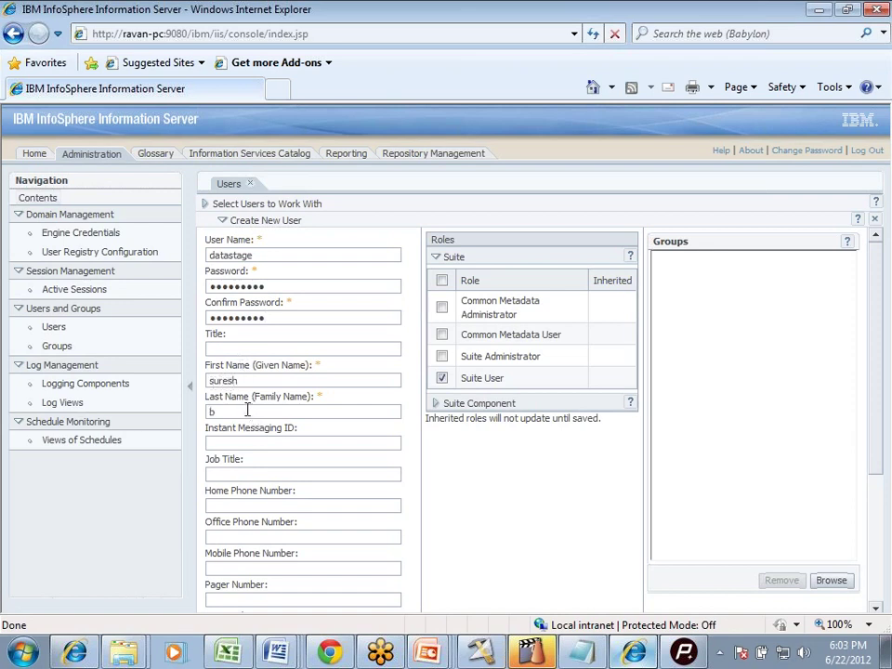
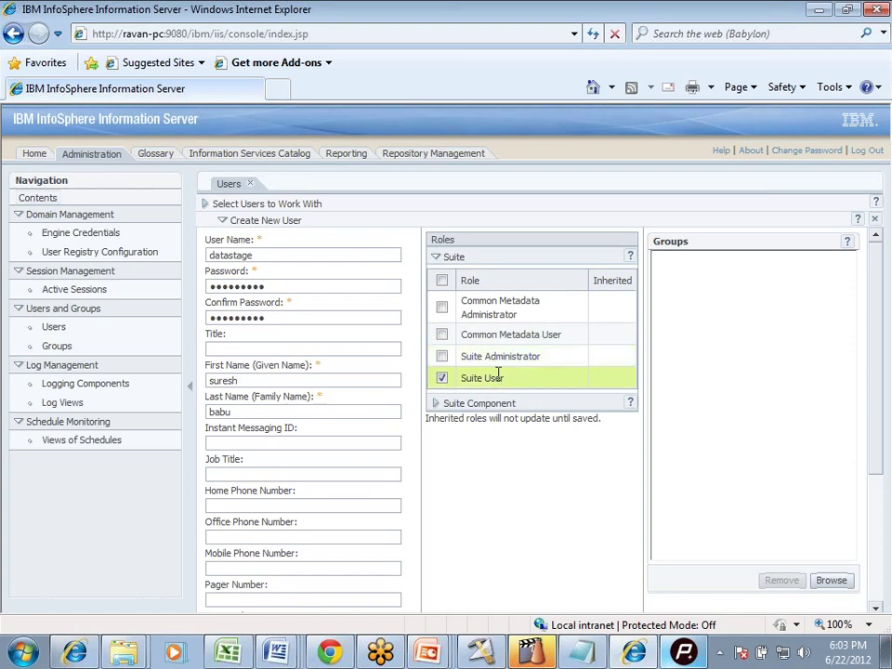
Step: Expand Suite Component, select all roles with the header checkbox, and save and close the user
click(435, 409)
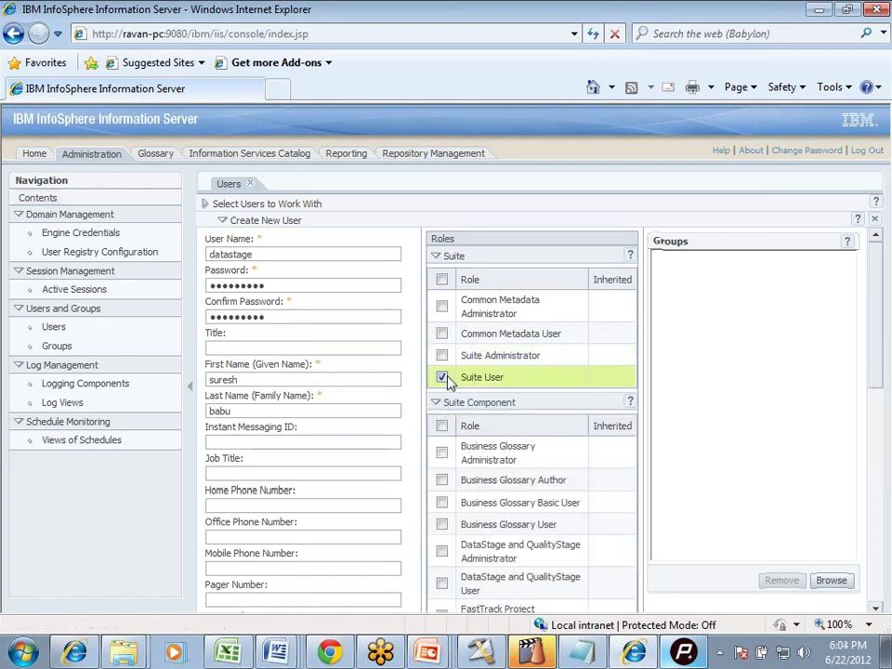
scroll(443, 325, down, 3)
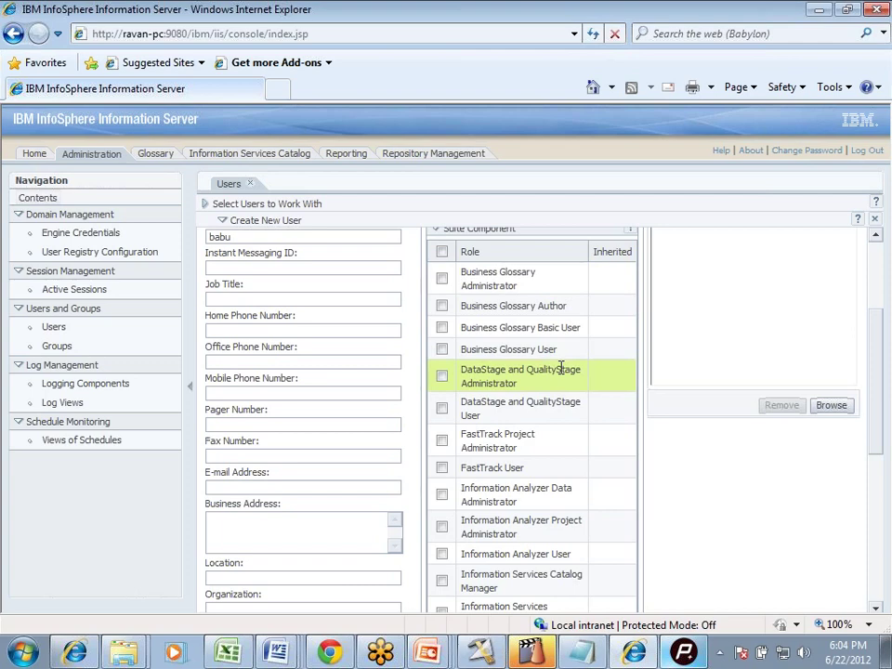
click(442, 252)
scroll(710, 527, down, 10)
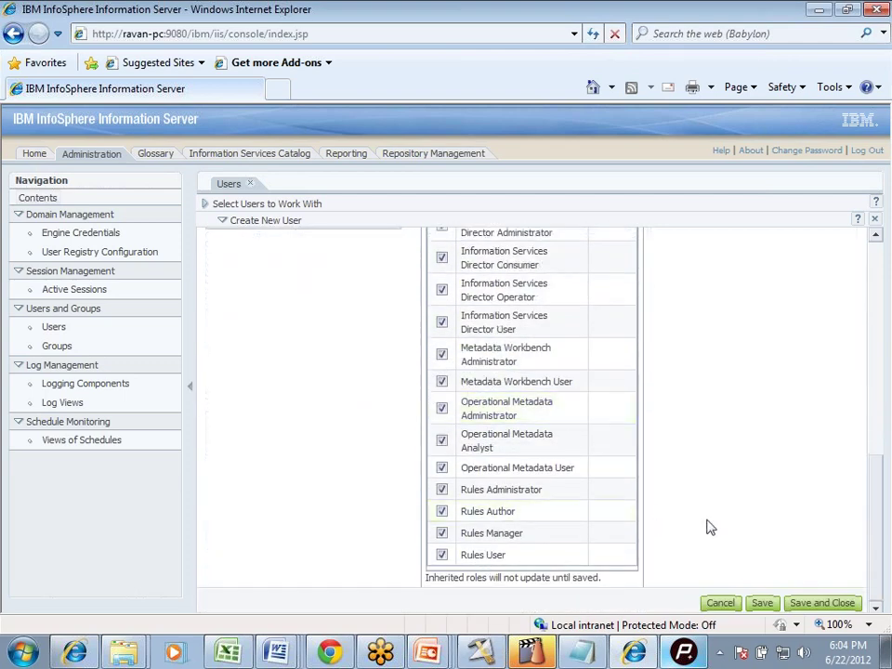
click(812, 602)
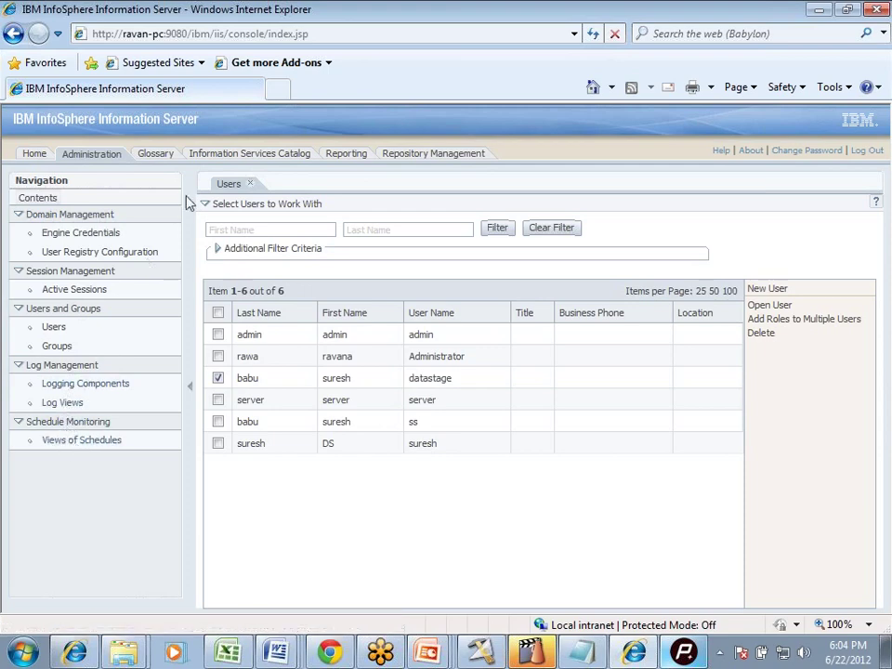
Step: Log out of the web console, accept the security and certificate prompts, and close Internet Explorer
click(221, 155)
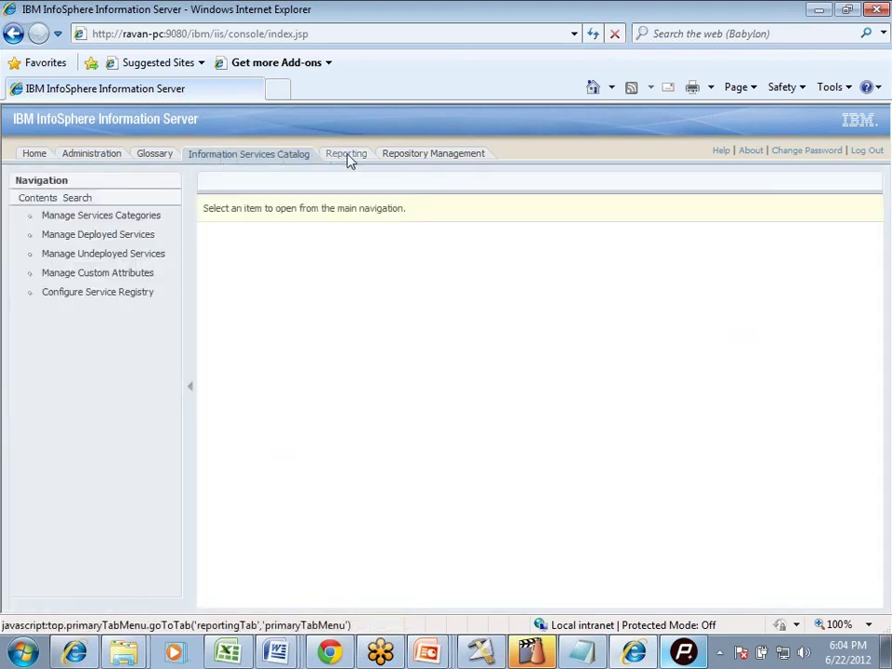
click(430, 155)
click(857, 150)
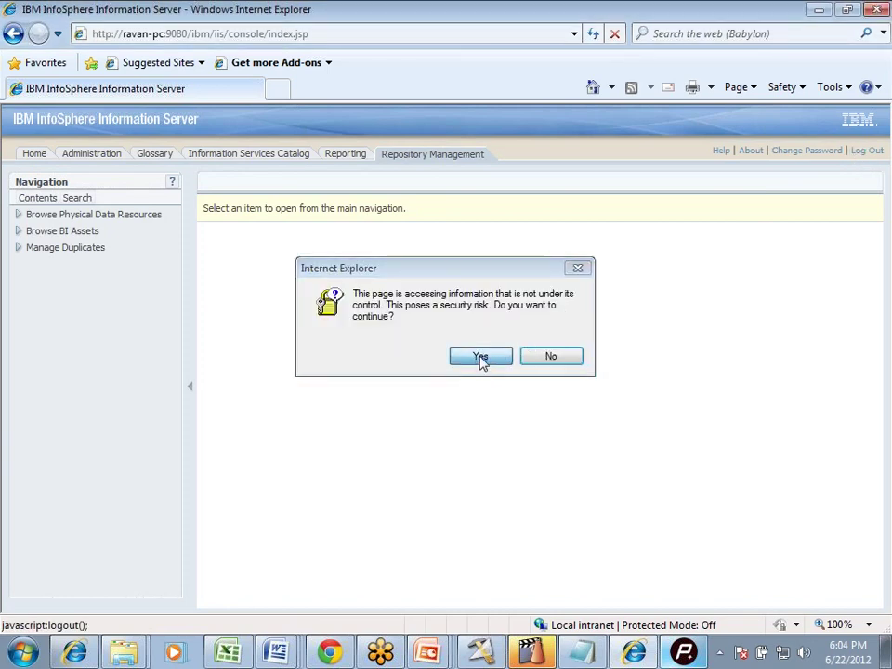
click(479, 358)
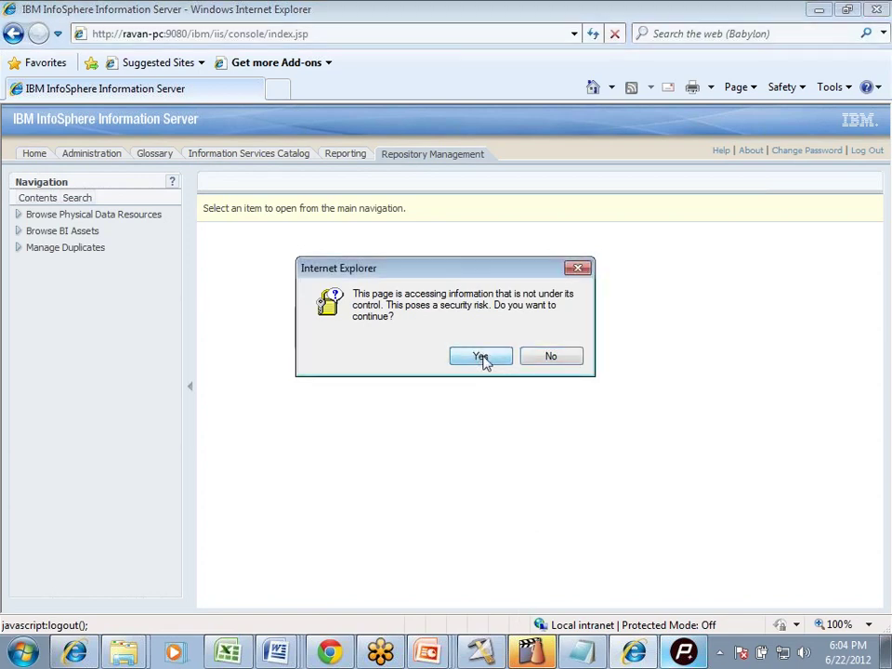
click(424, 359)
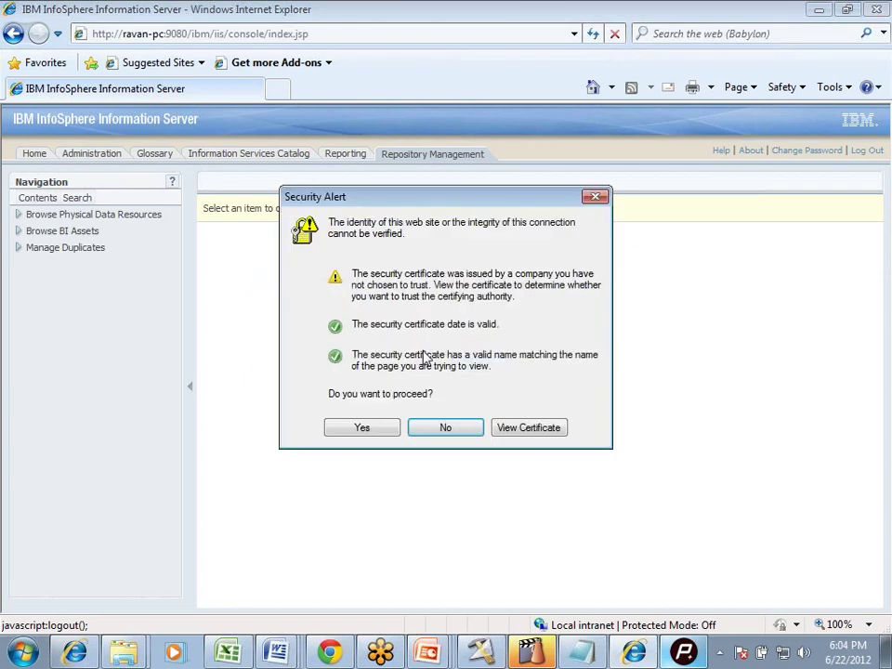
click(363, 427)
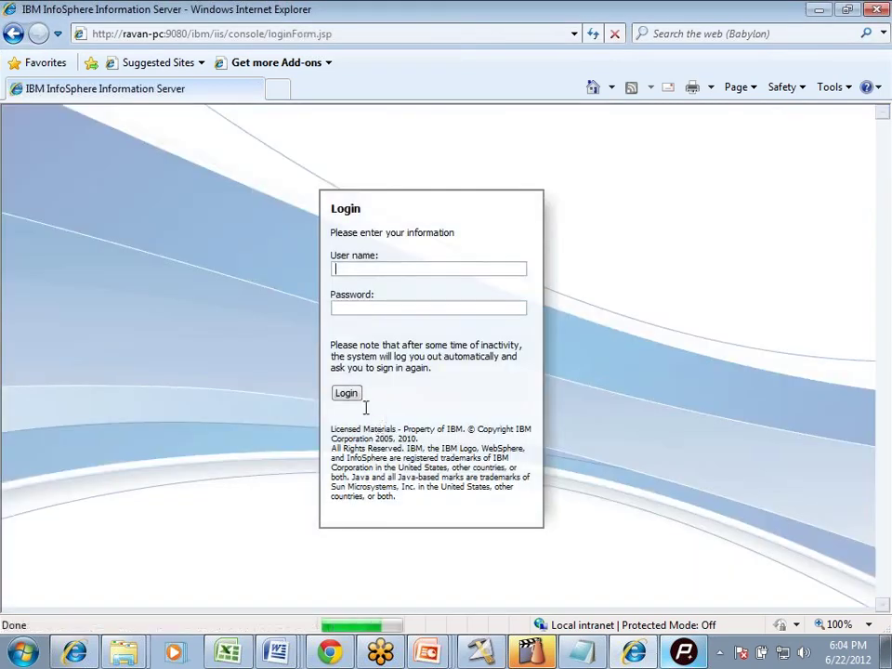
click(878, 11)
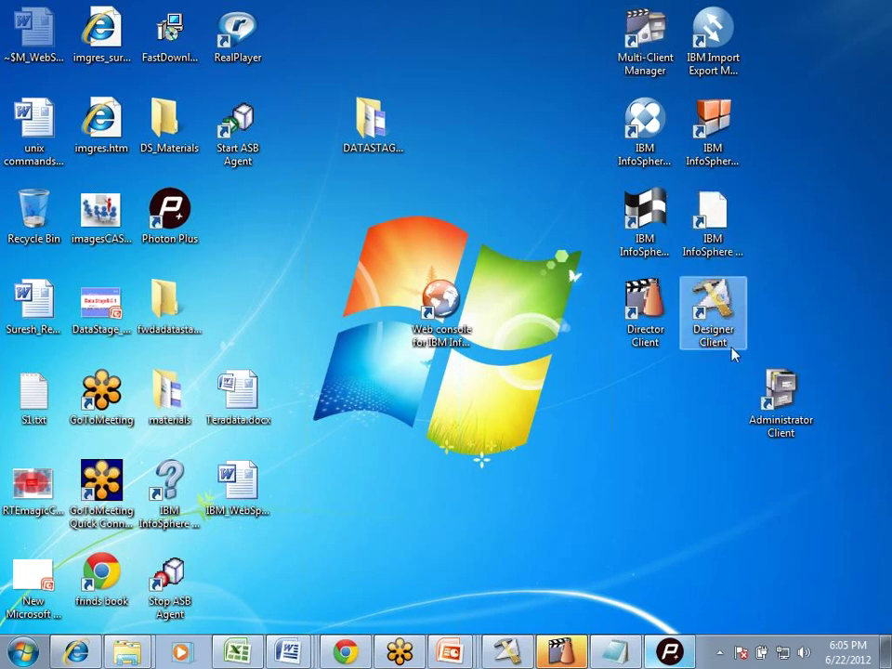
Step: Log in to DataStage Administrator on RAVAN-PC and view the Projects tab
double_click(774, 407)
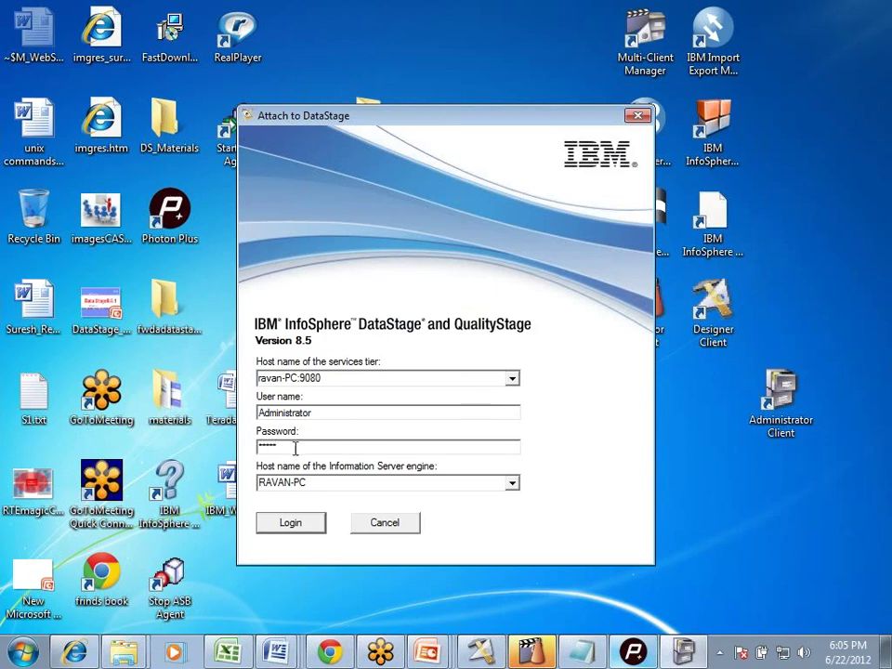
click(282, 514)
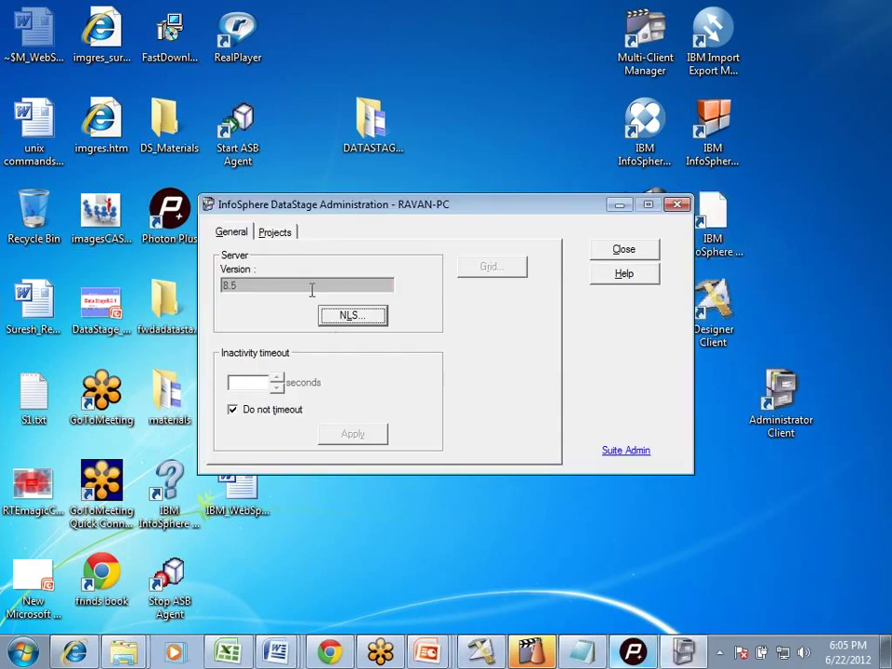
click(279, 234)
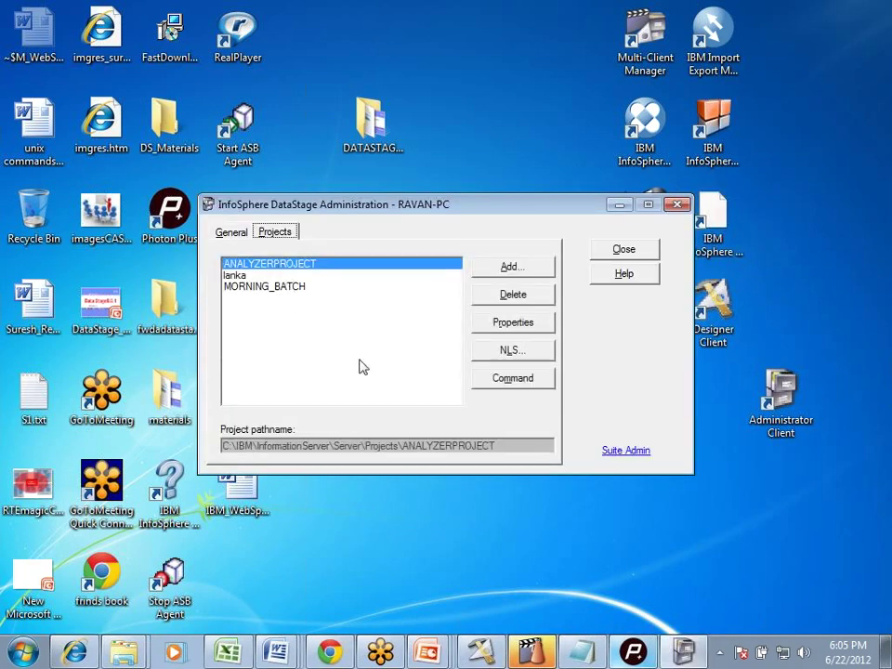
Step: Open ANALYZERPROJECT's properties and check the new user's role on the Permissions tab
click(493, 322)
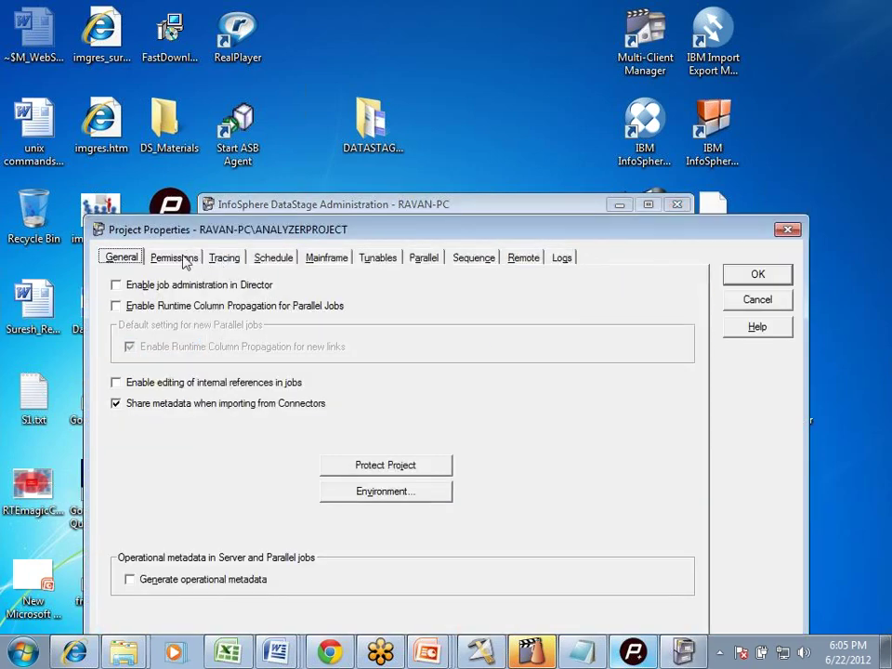
click(181, 259)
drag(232, 231, 279, 112)
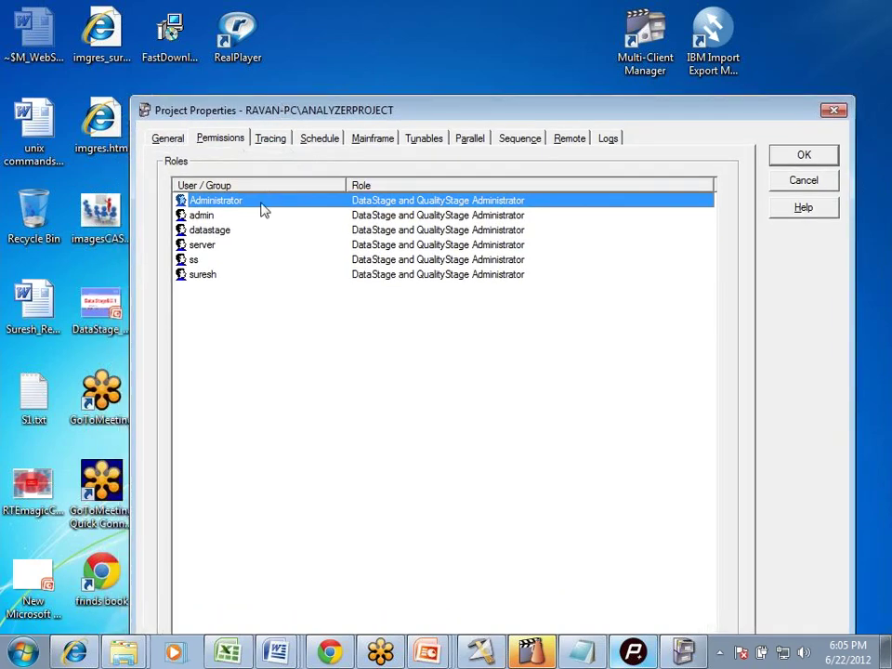
click(223, 231)
drag(221, 108, 228, 14)
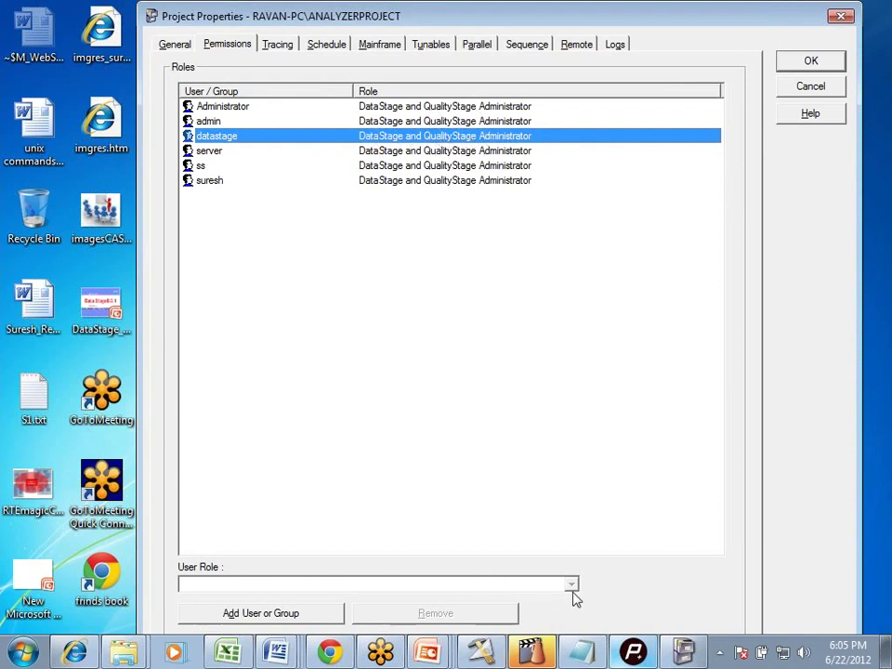
Step: Open and cancel Add User or Group, then review each user in the roles list
click(333, 616)
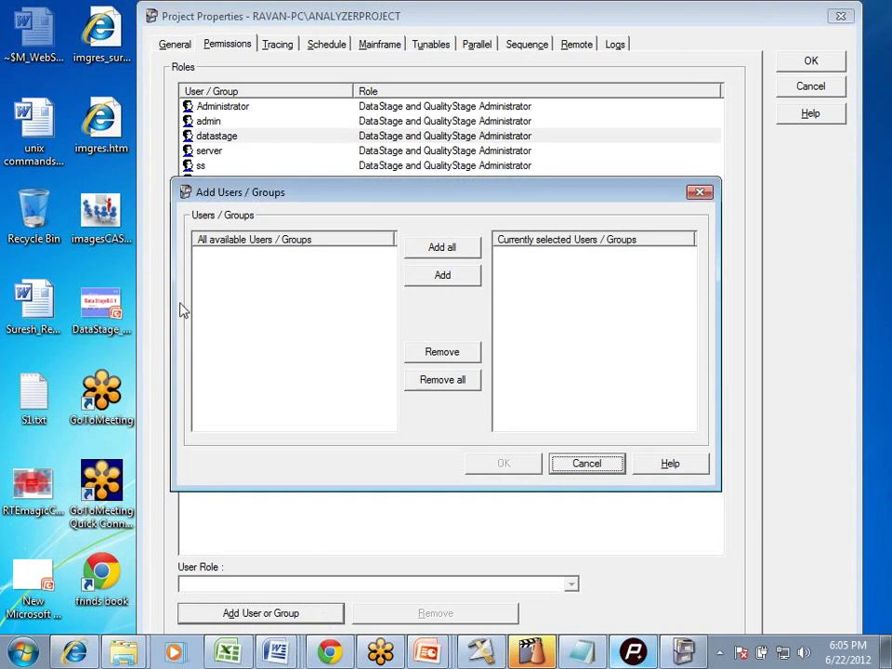
click(586, 463)
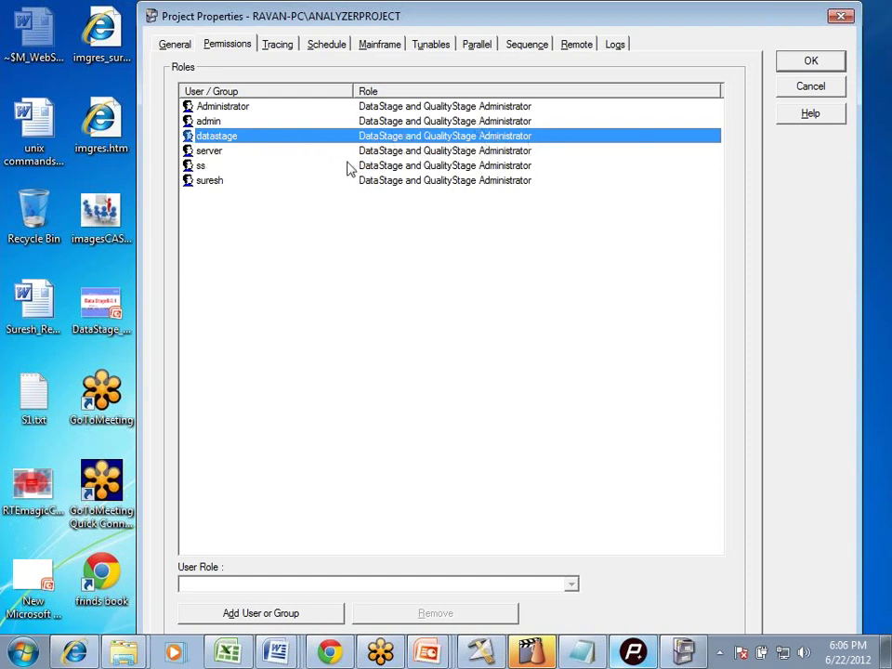
click(200, 179)
click(195, 164)
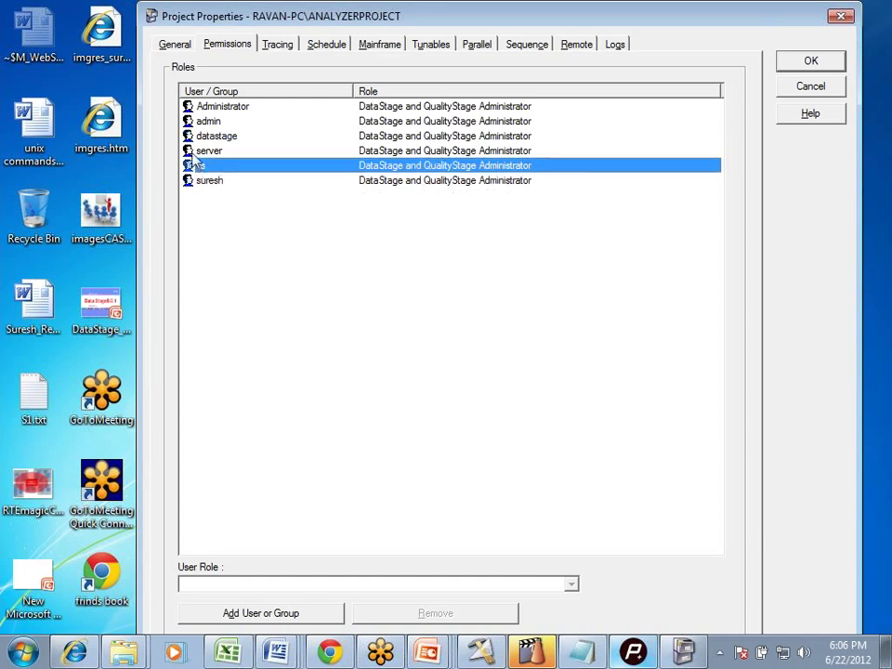
click(195, 150)
click(198, 135)
click(202, 107)
click(201, 121)
click(204, 136)
click(209, 150)
click(209, 180)
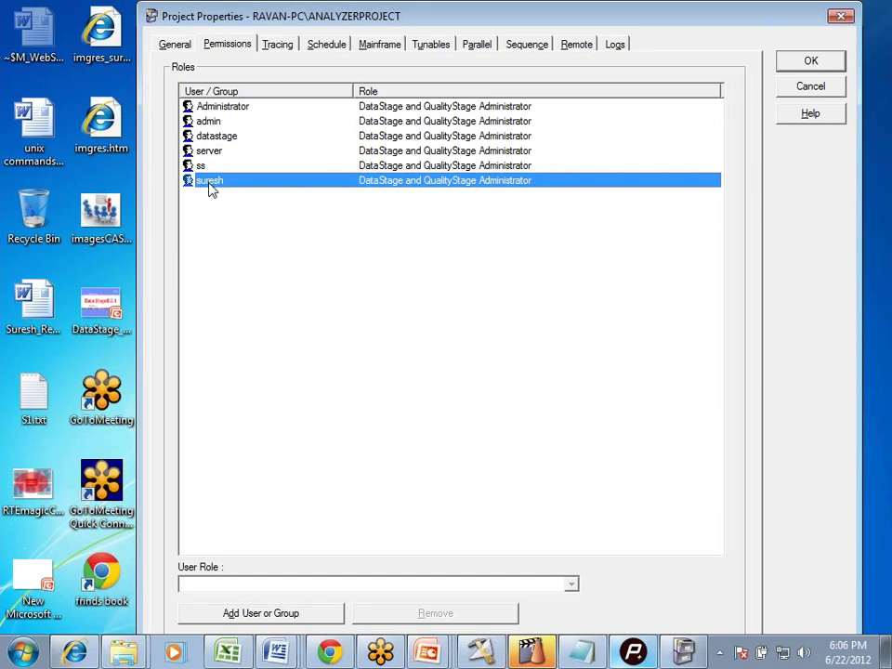
click(201, 165)
Step: Cancel Add User or Group again, accept the project properties, and close DataStage Administration
click(292, 610)
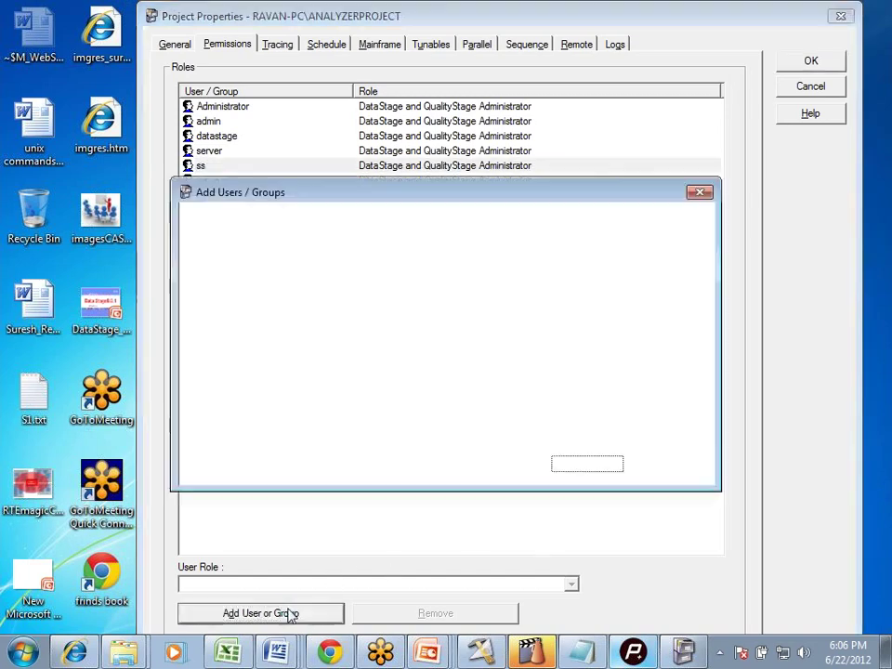
click(587, 464)
click(808, 60)
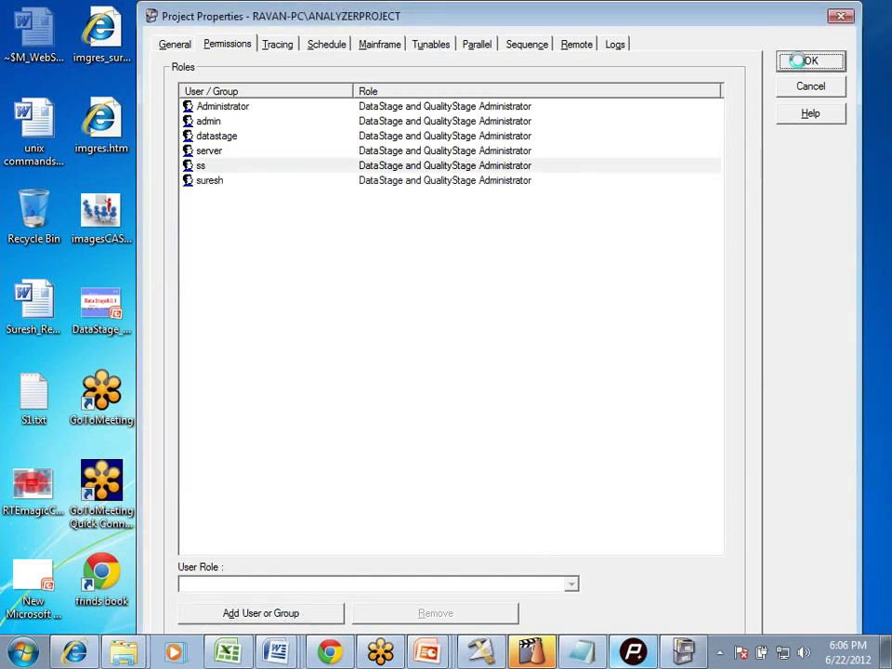
click(639, 258)
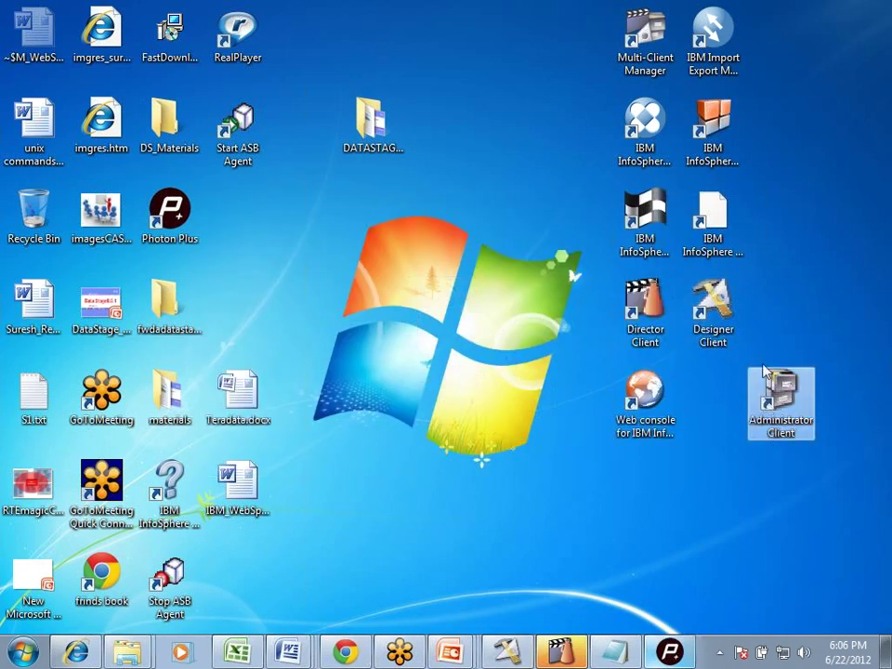
Step: Rearrange the desktop client shortcuts and switch to the IBM_WebSphere_DataStage course outline in Word
drag(793, 391, 738, 407)
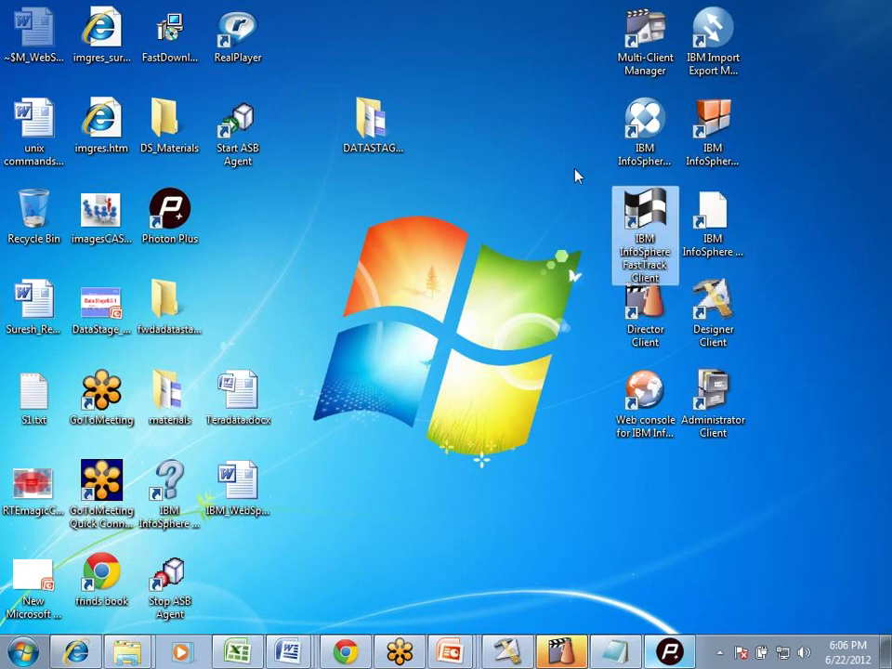
drag(791, 3, 585, 470)
click(572, 481)
click(288, 652)
click(293, 556)
Step: Scroll down and highlight the Unit 13 Information Server administration paragraph
scroll(291, 541, down, 2)
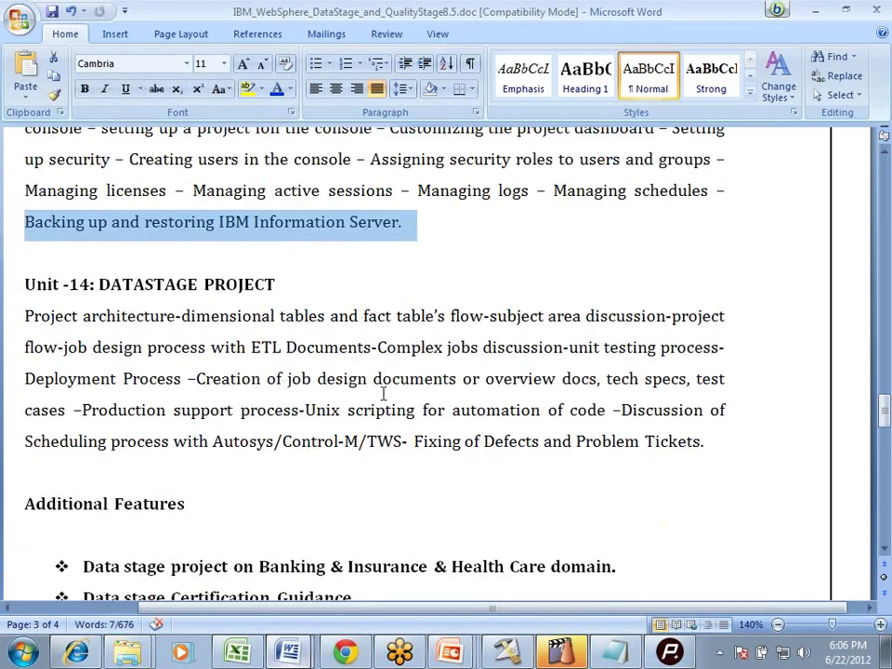
click(261, 244)
drag(403, 221, 46, 88)
scroll(171, 292, down, 14)
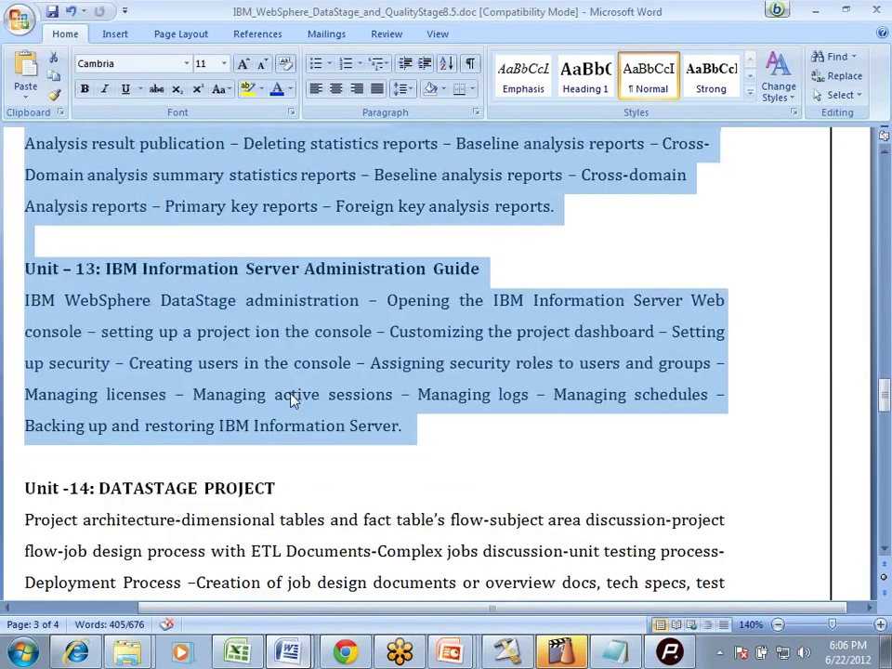
click(291, 397)
Step: Scroll to Unit 14 and highlight the DATASTAGE PROJECT heading and 'Project architecture'
scroll(269, 437, down, 2)
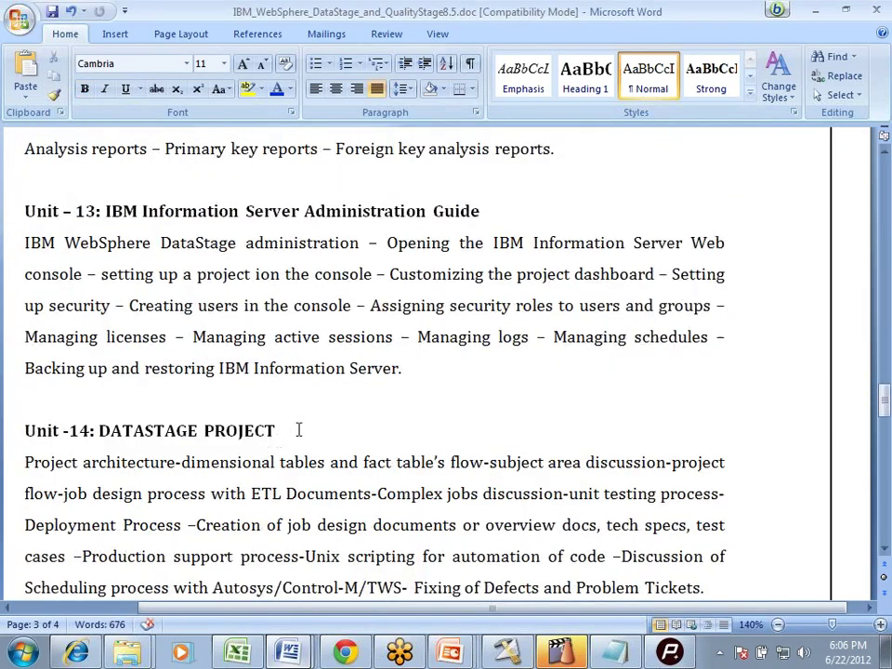
drag(299, 429, 99, 431)
click(324, 414)
scroll(324, 470, down, 1)
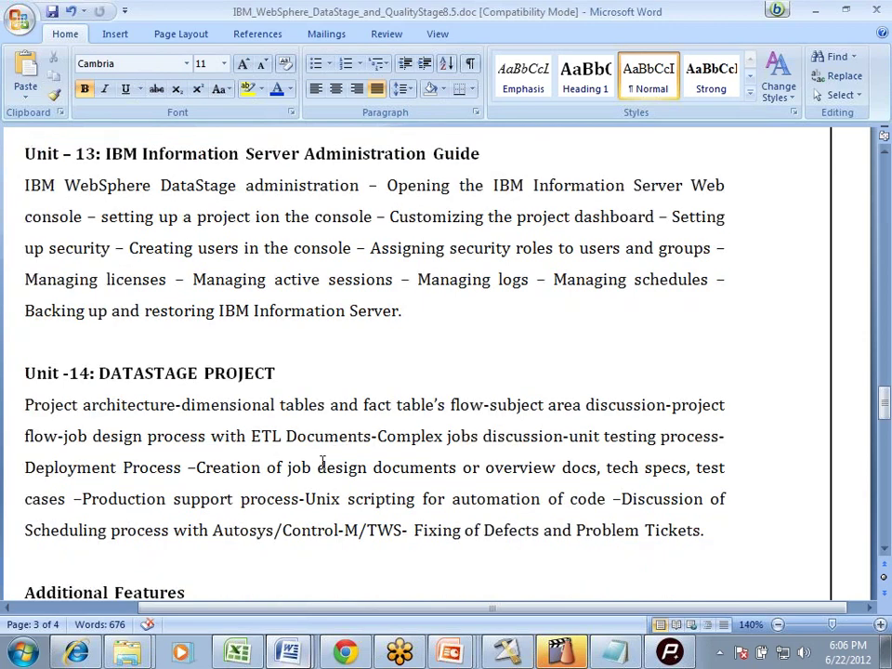
drag(31, 406, 206, 406)
click(221, 406)
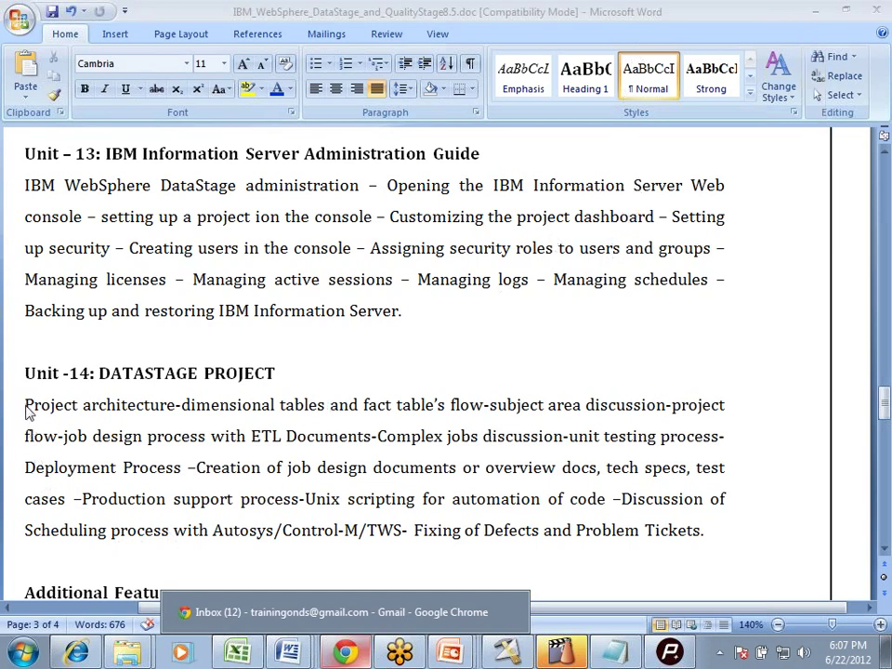
Step: Highlight Project architecture, dimensional and fact tables, and the project flow and job design topics
drag(24, 405, 215, 409)
drag(270, 406, 622, 412)
click(510, 405)
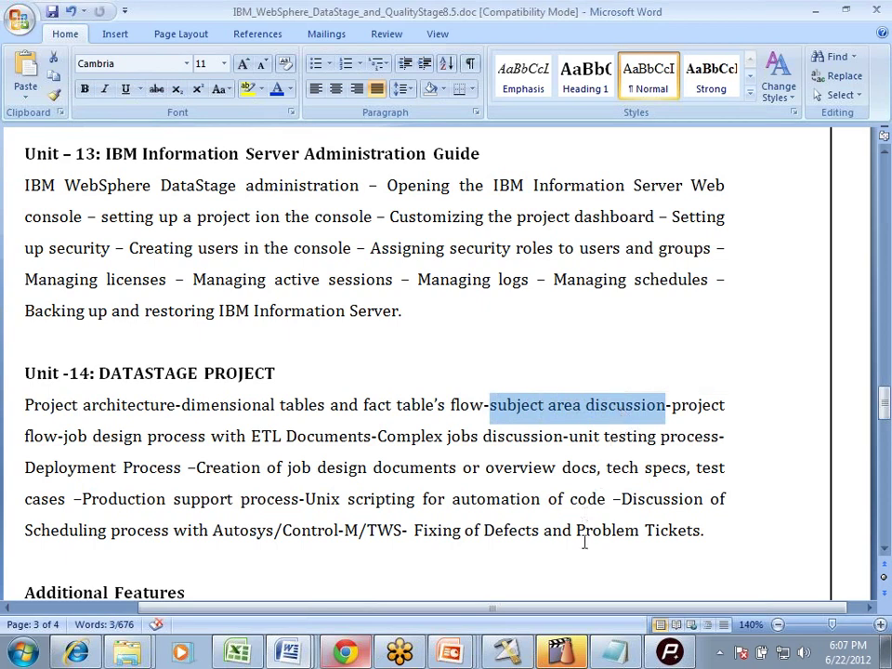
drag(672, 406, 685, 450)
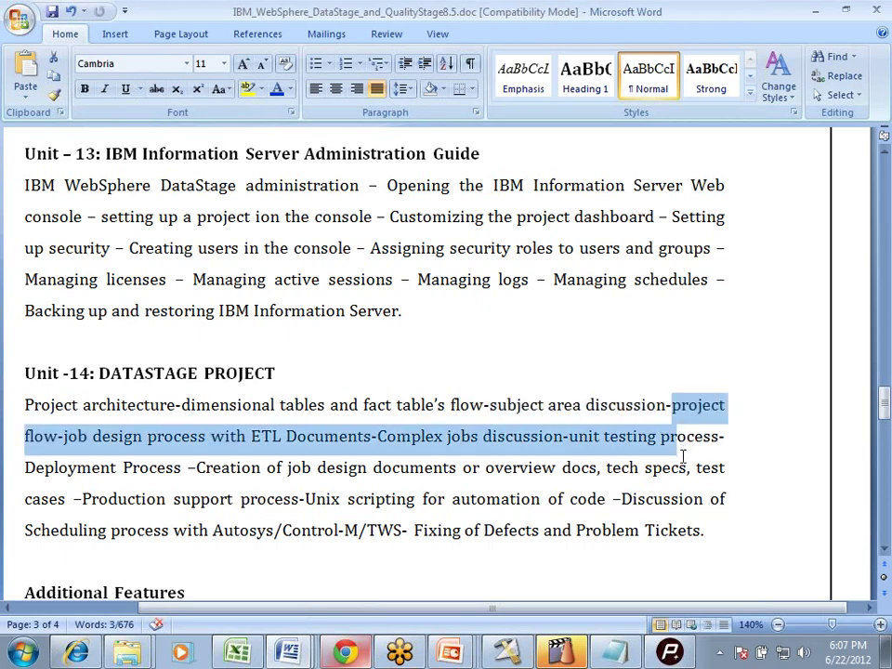
click(514, 464)
Step: Highlight Complex jobs, Deployment Process, scheduling, Problem Tickets and Fixing of Defects, then minimise Word
drag(378, 436, 687, 447)
drag(80, 465, 609, 502)
click(363, 502)
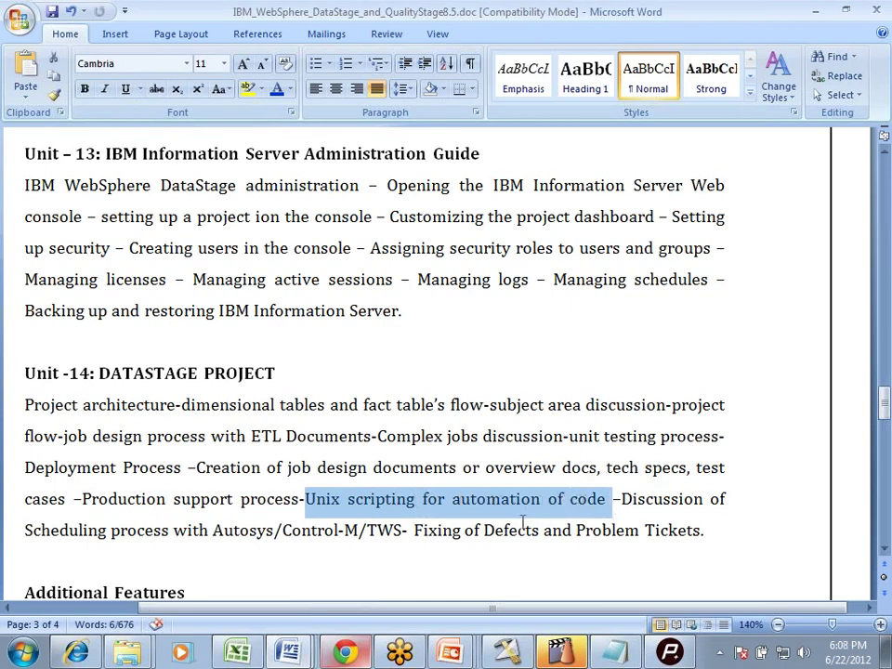
drag(25, 531, 699, 531)
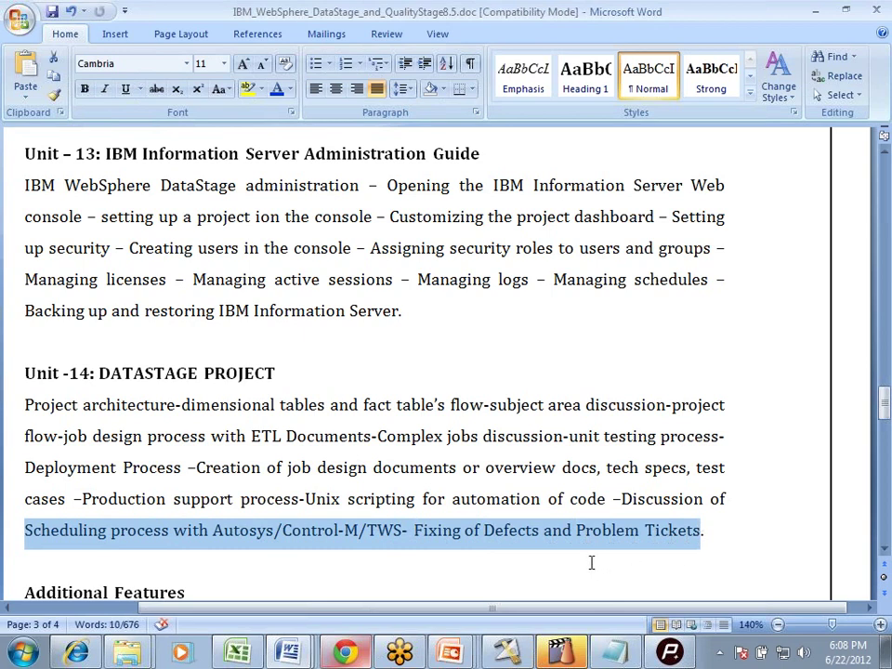
drag(577, 529, 700, 529)
drag(573, 532, 401, 541)
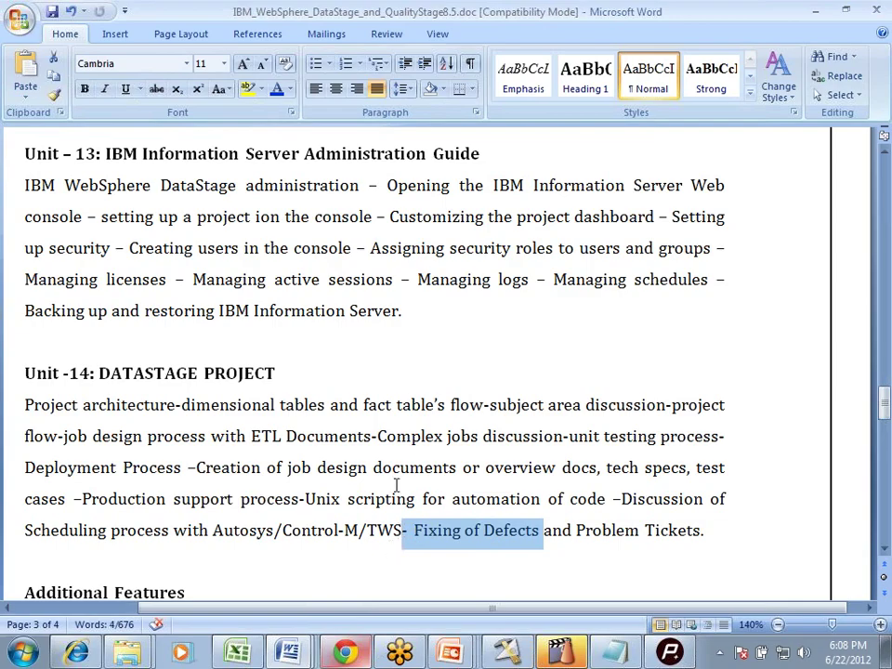
click(816, 12)
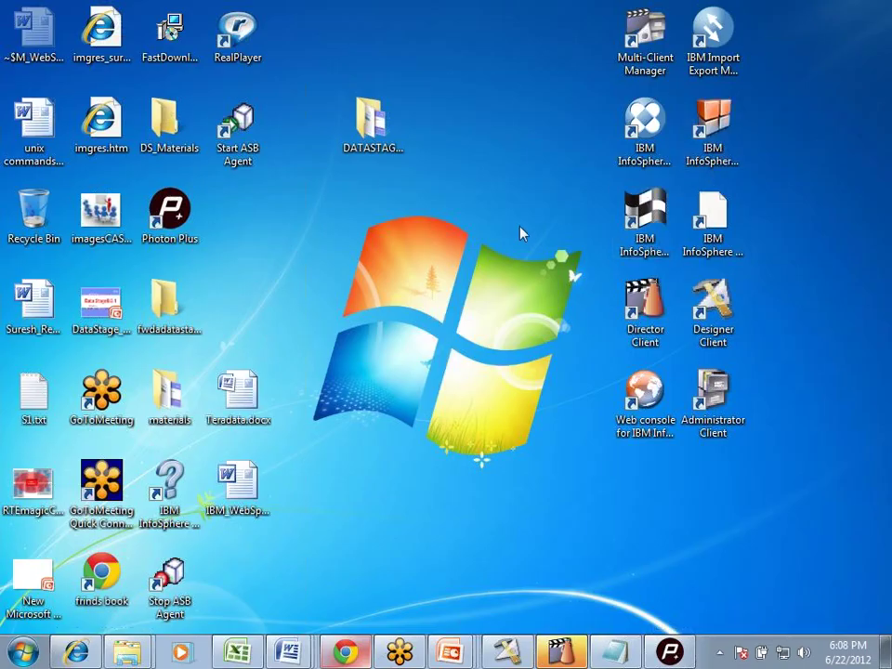
Step: Open the DATASTAGE_DEMO folder maximised and select bank_project.pptx to open it in PowerPoint
double_click(377, 129)
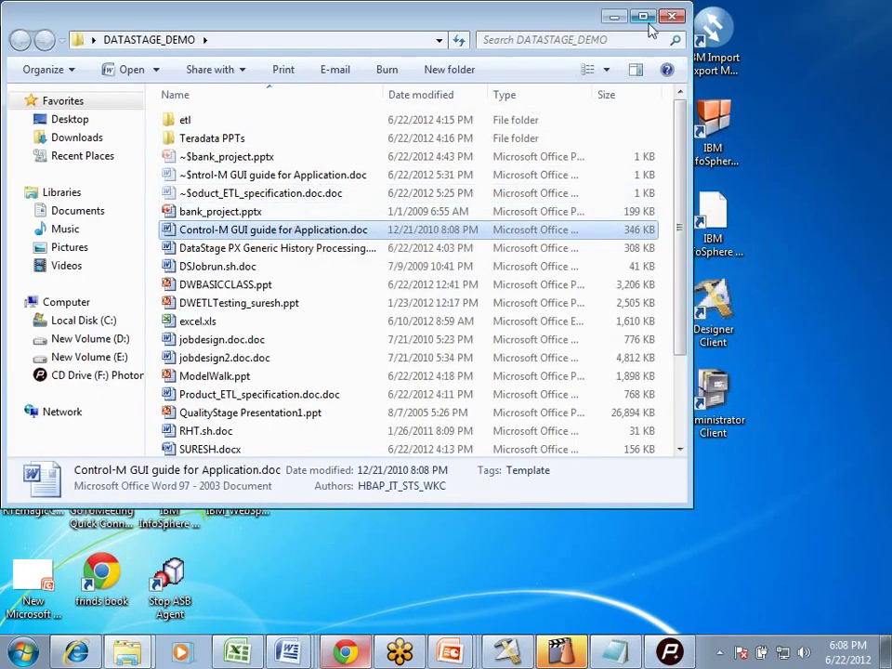
click(642, 16)
click(237, 205)
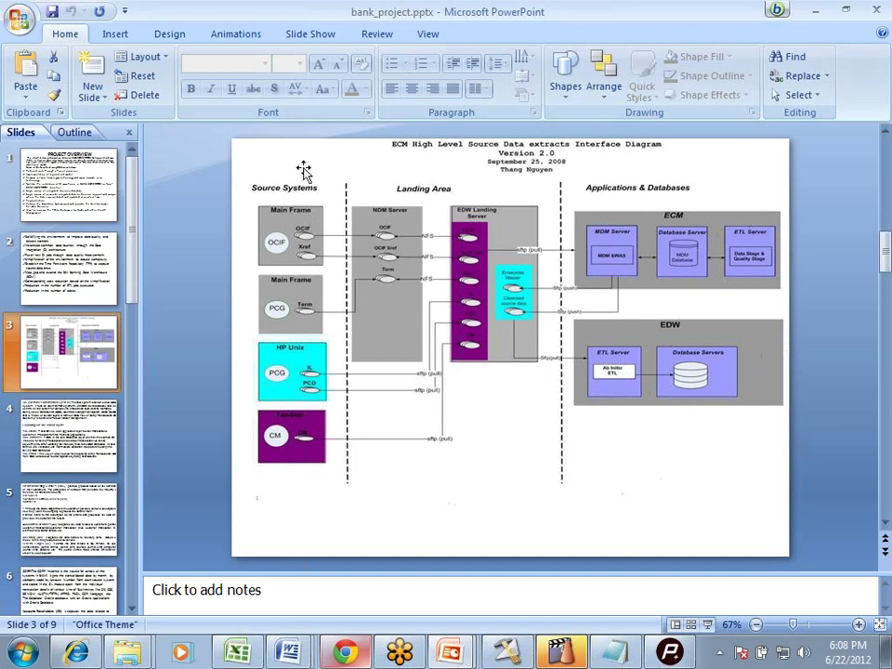
Step: Start the bank_project.pptx slide show at PROJECT OVERVIEW and advance to the ECM Interface Diagram
click(41, 163)
mouse_move(669, 651)
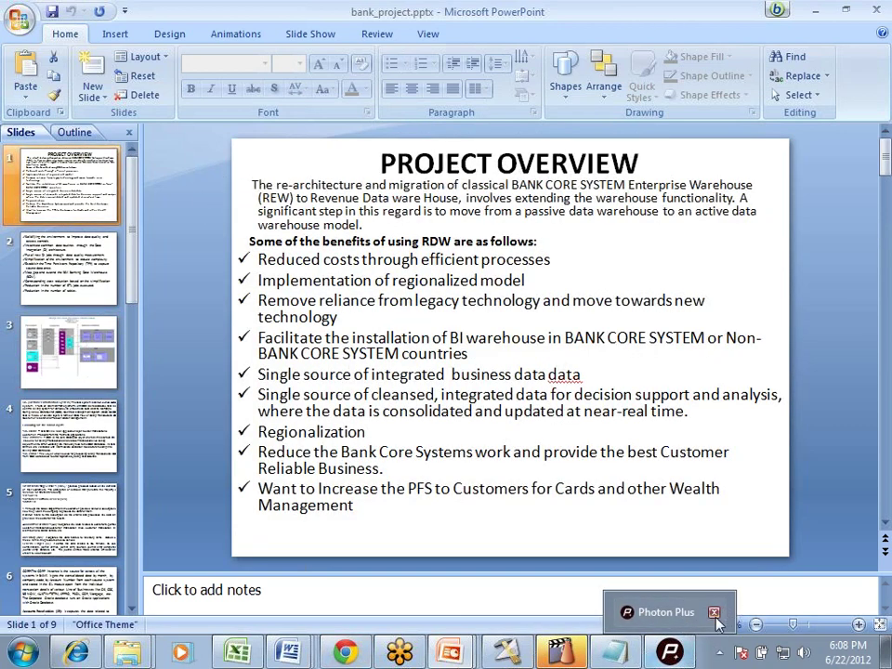
click(744, 604)
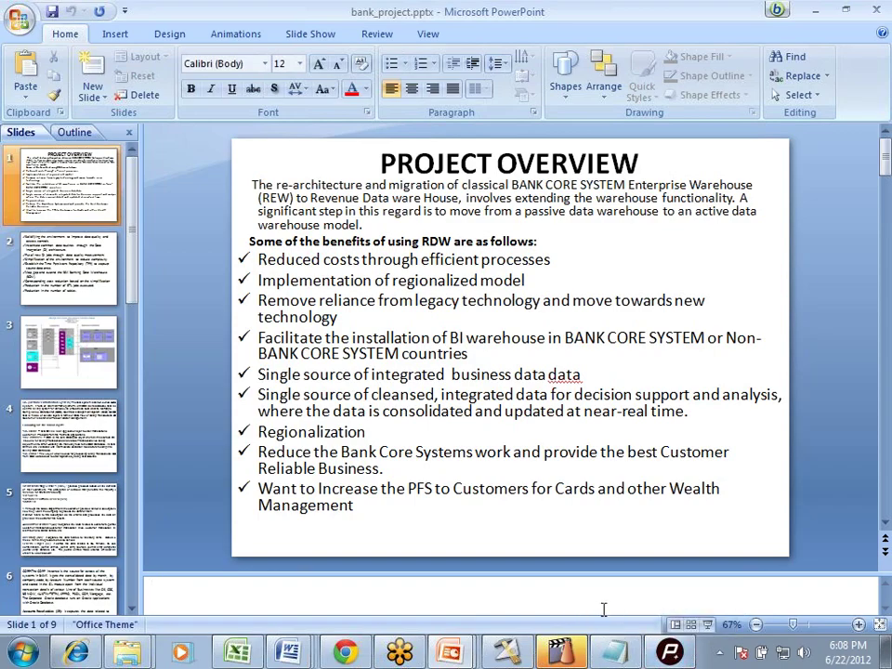
click(707, 624)
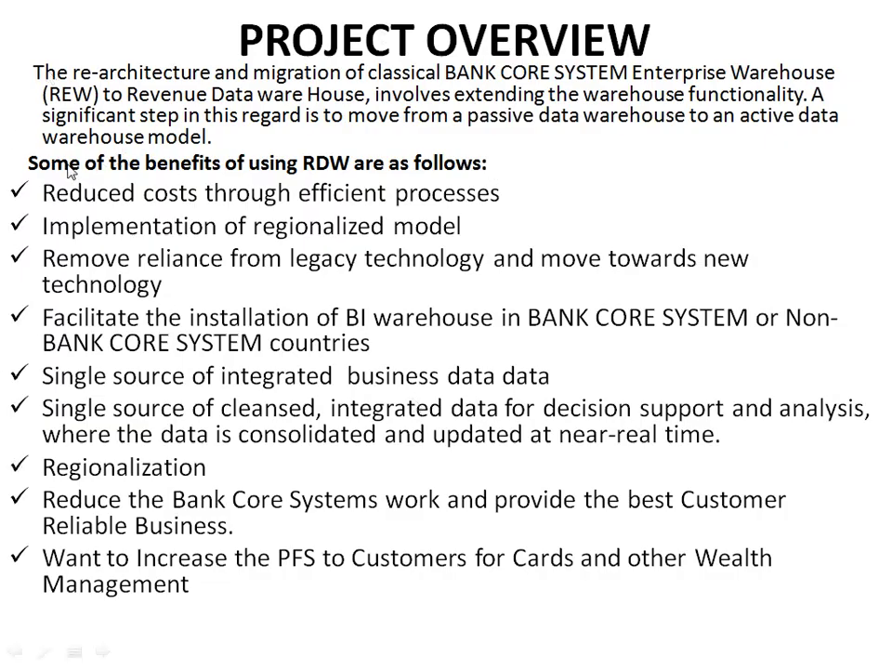
click(246, 195)
click(246, 195)
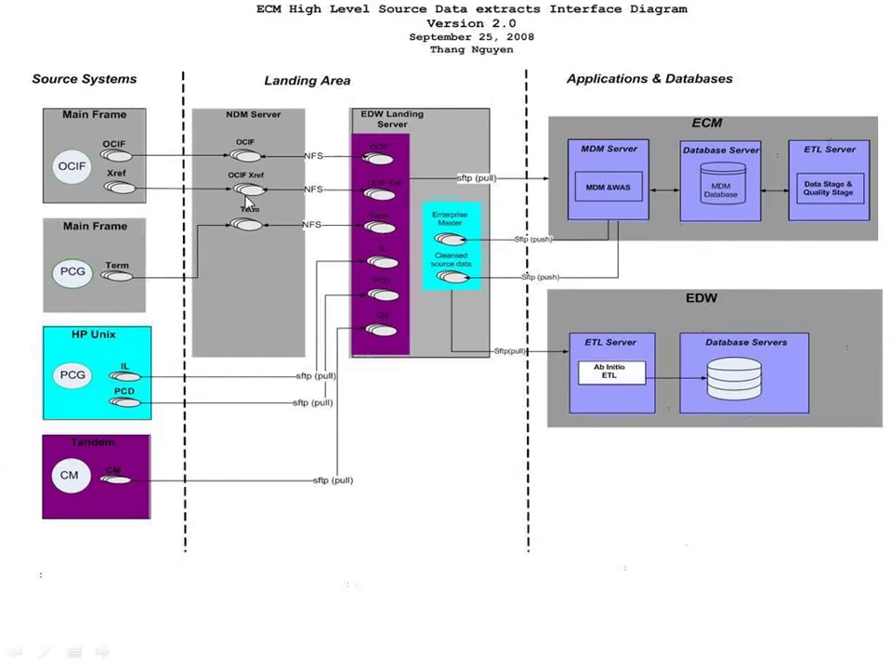